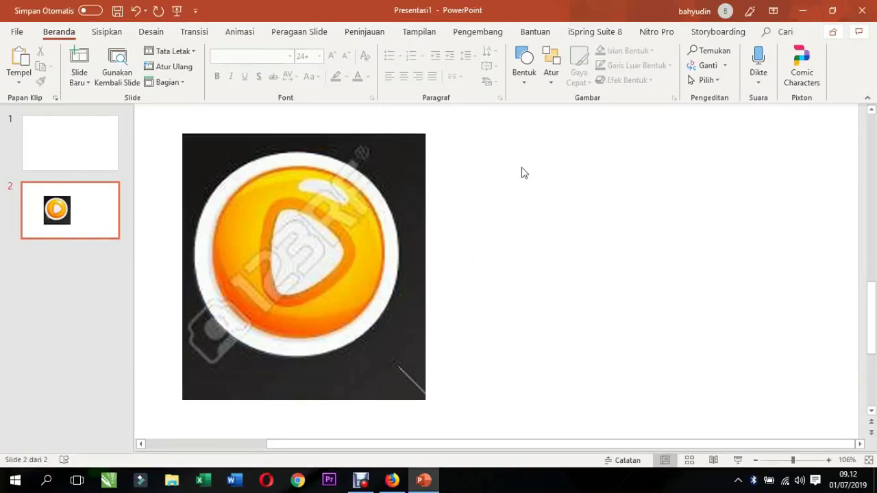
- Bring up the context options on the slide holding the orange play-button reference image
right_click(477, 163)
right_click(459, 148)
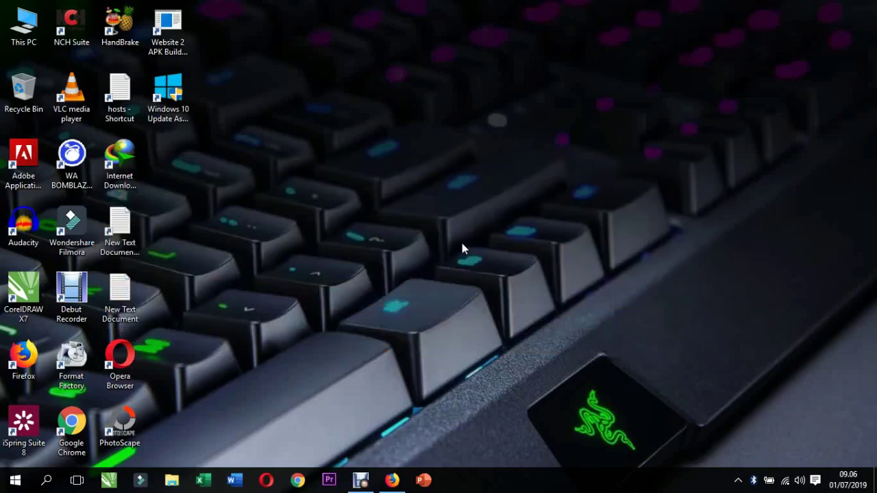
- Restore Firefox, page through the channel's next created playlists, then minimize the browser
click(392, 479)
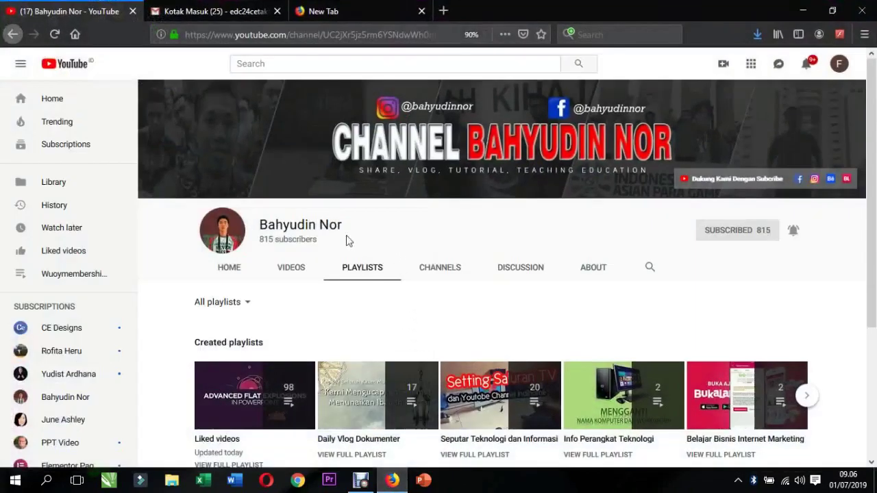
scroll(389, 291, down, 3)
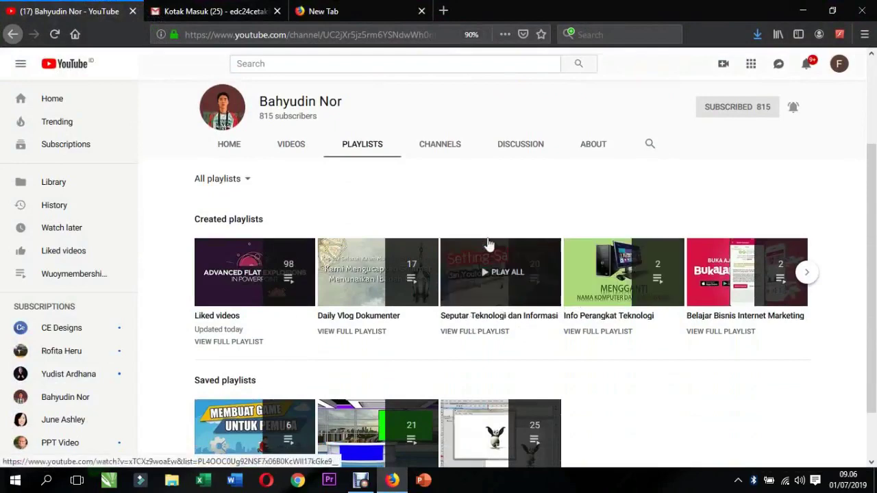
click(808, 274)
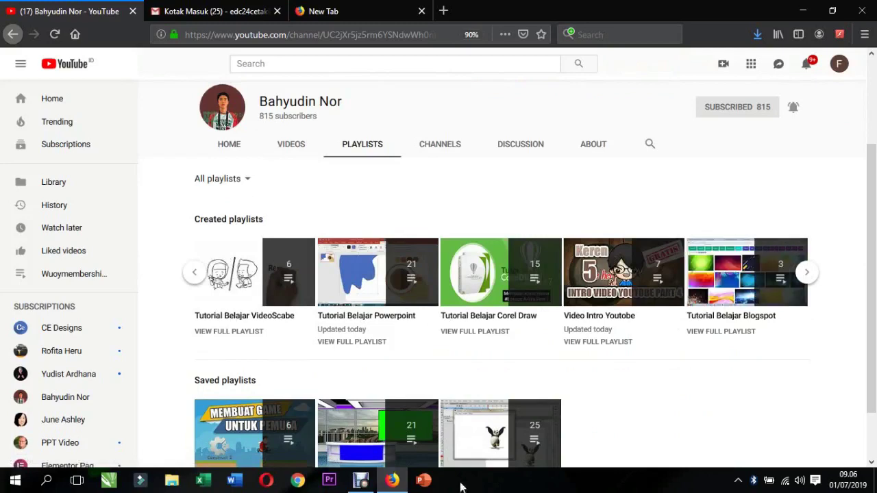
click(392, 479)
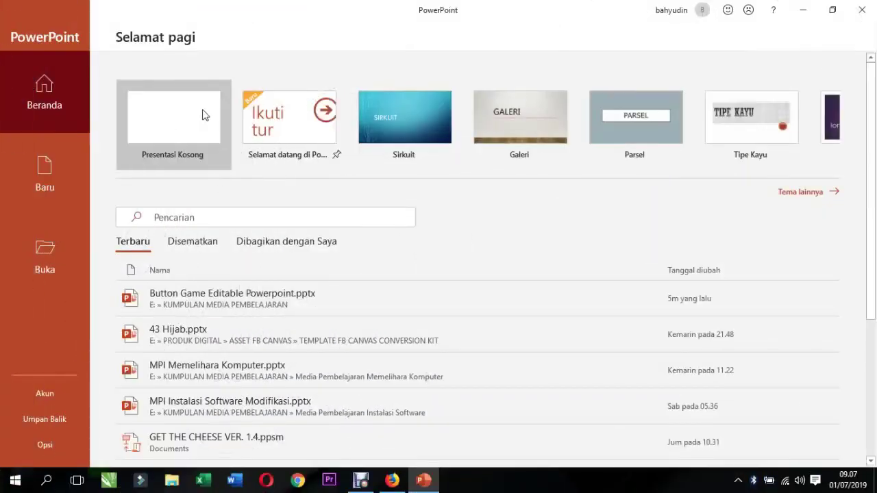
- Create a Presentasi Kosong presentation and delete its title and subtitle placeholders
click(180, 129)
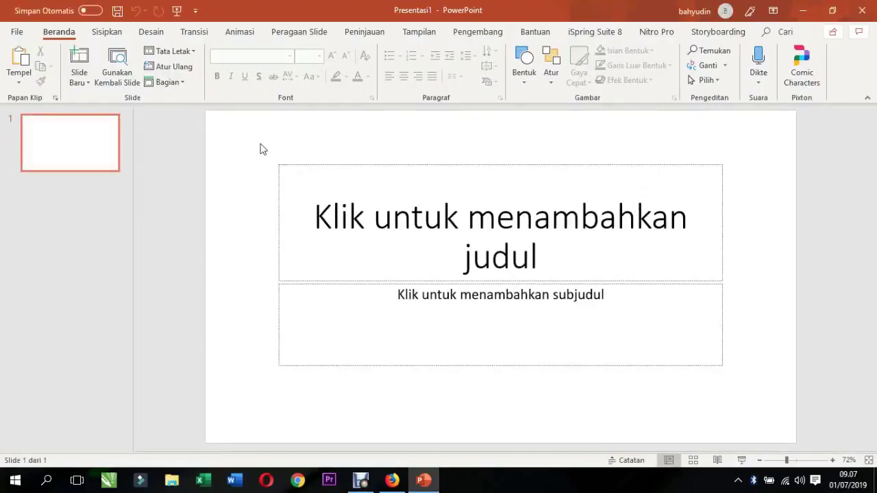
click(378, 193)
click(355, 299)
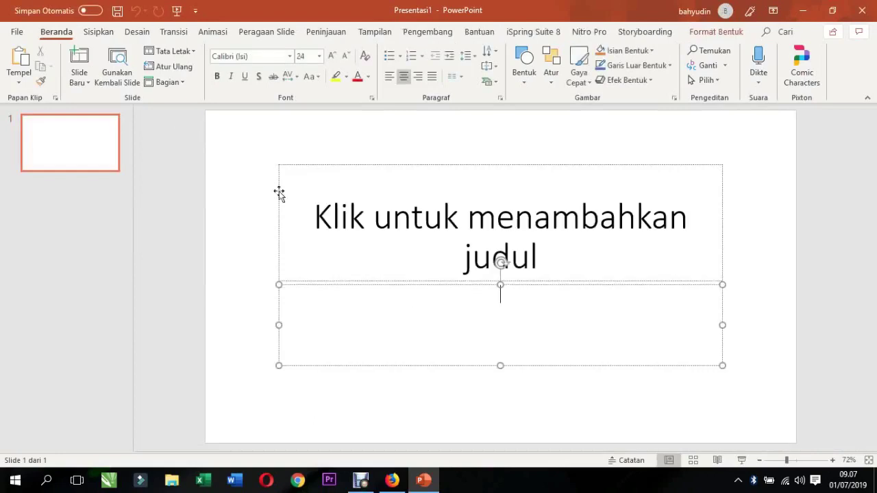
click(263, 180)
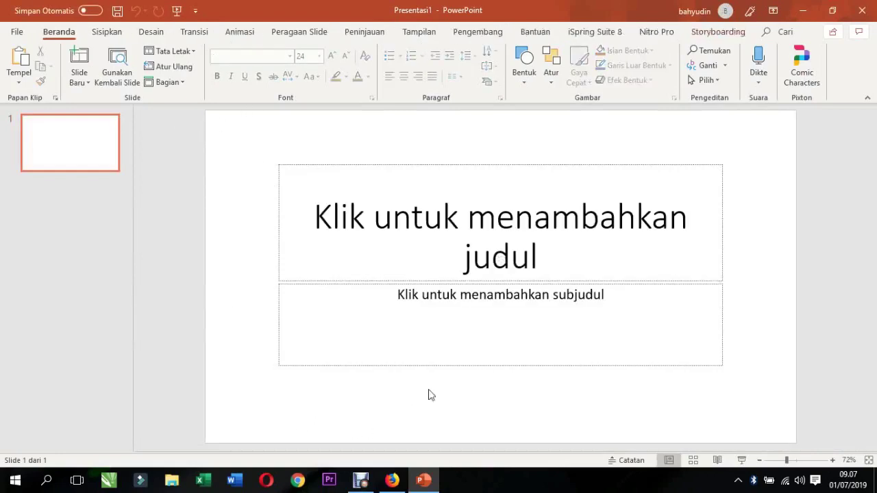
mouse_move(250, 135)
mouse_down()
mouse_move(767, 351)
mouse_move(769, 406)
mouse_up()
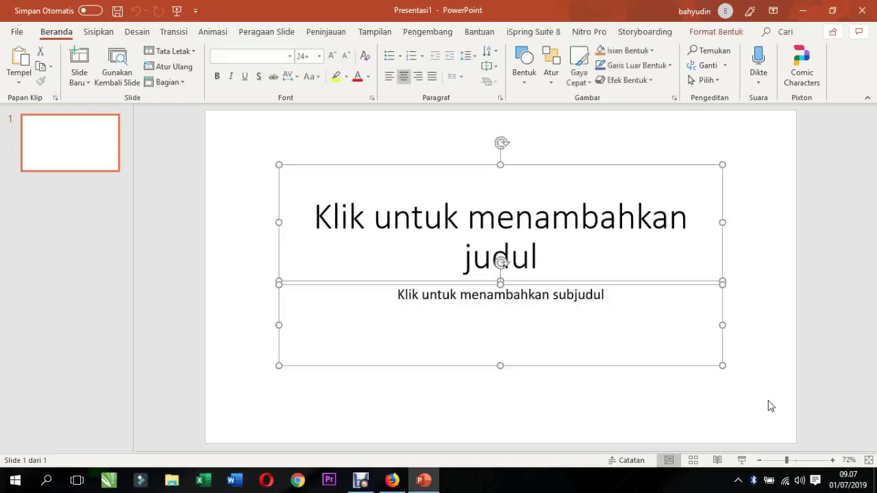
key(Delete)
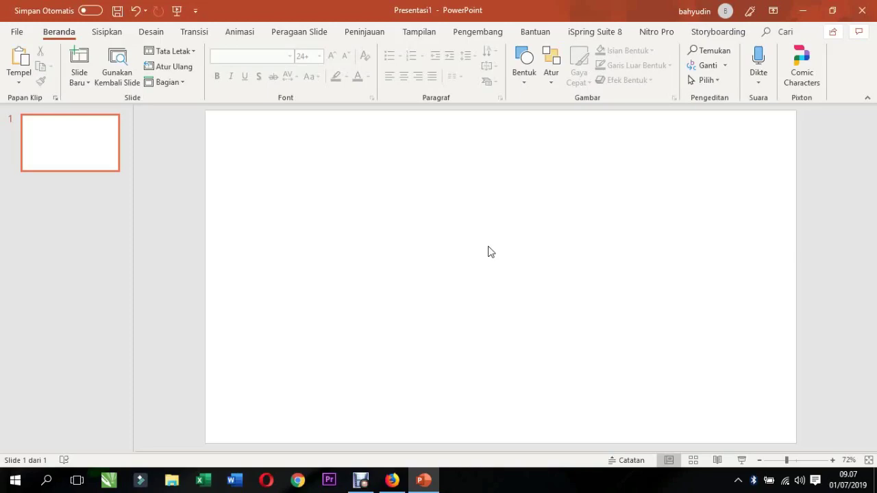
- Search Google for 'button game' in a new tab and switch to image results
click(392, 480)
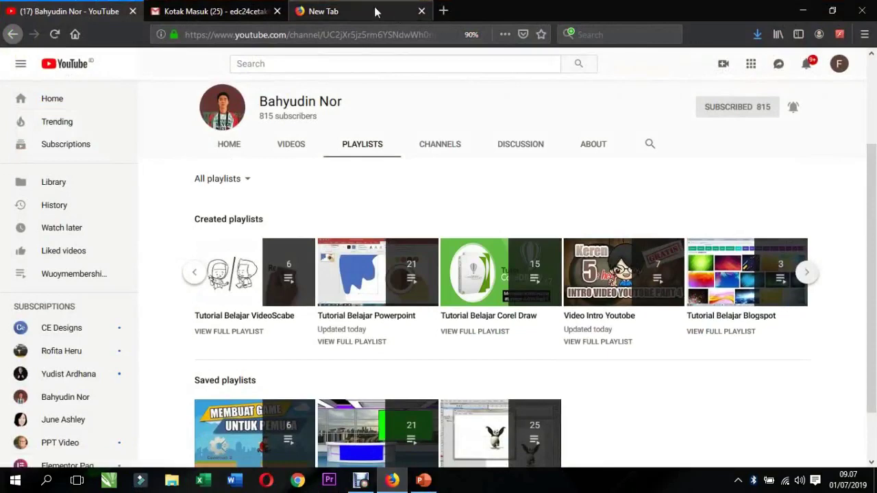
click(375, 12)
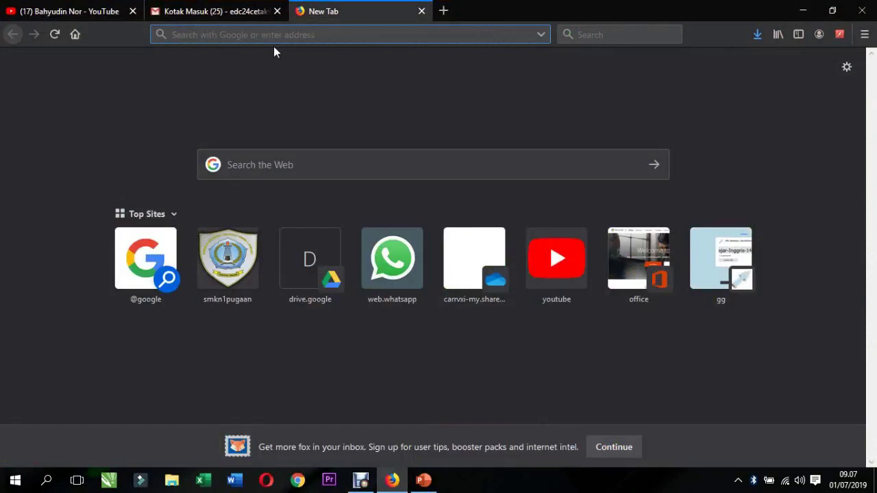
text(butt)
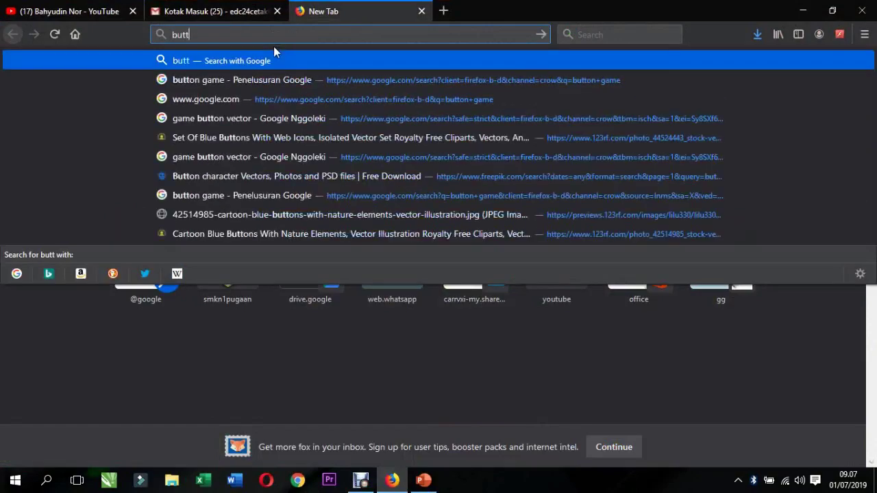
text(on game)
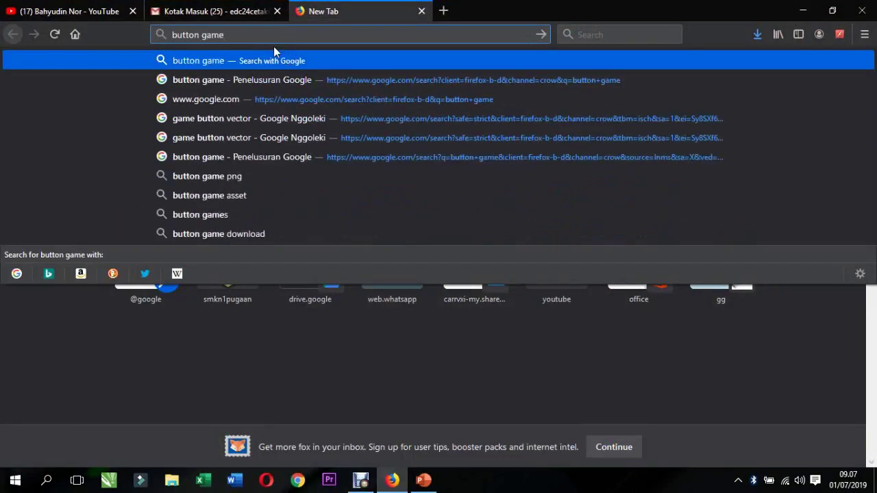
key(Return)
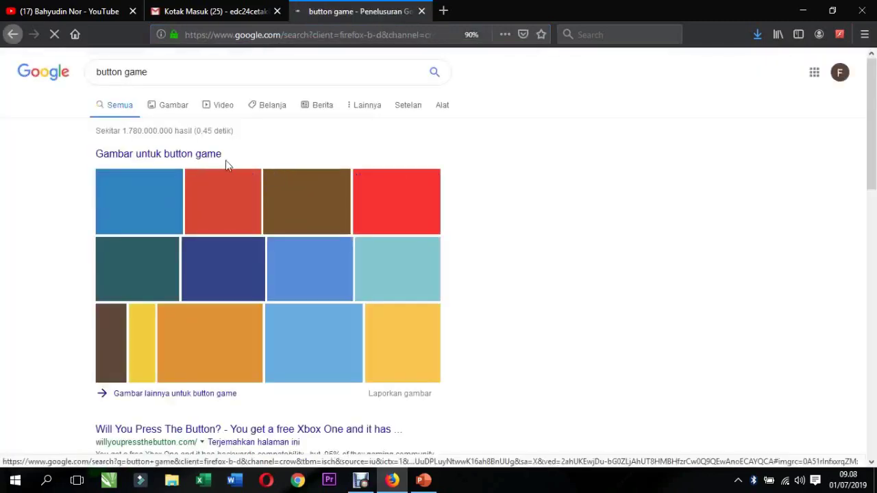
scroll(308, 226, down, 3)
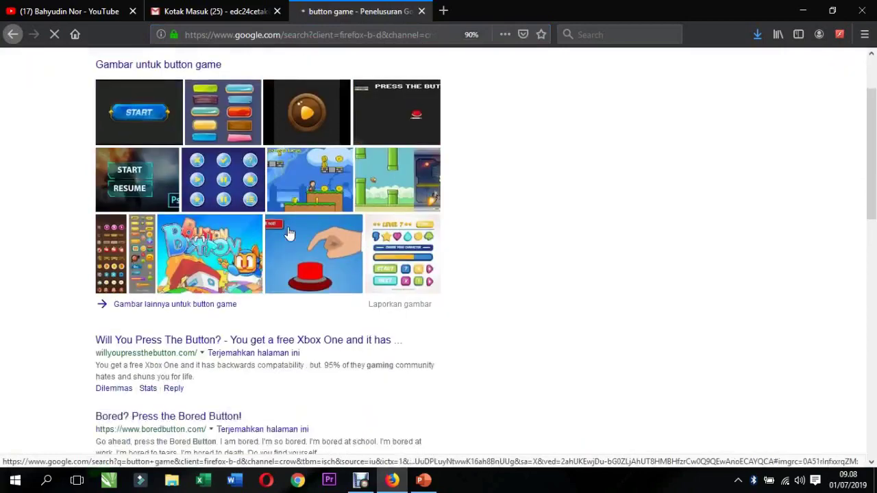
scroll(293, 235, up, 3)
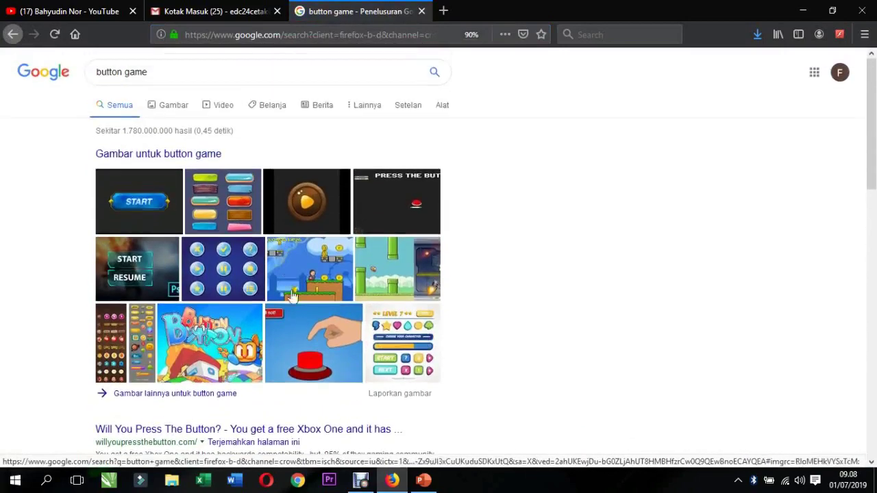
click(165, 111)
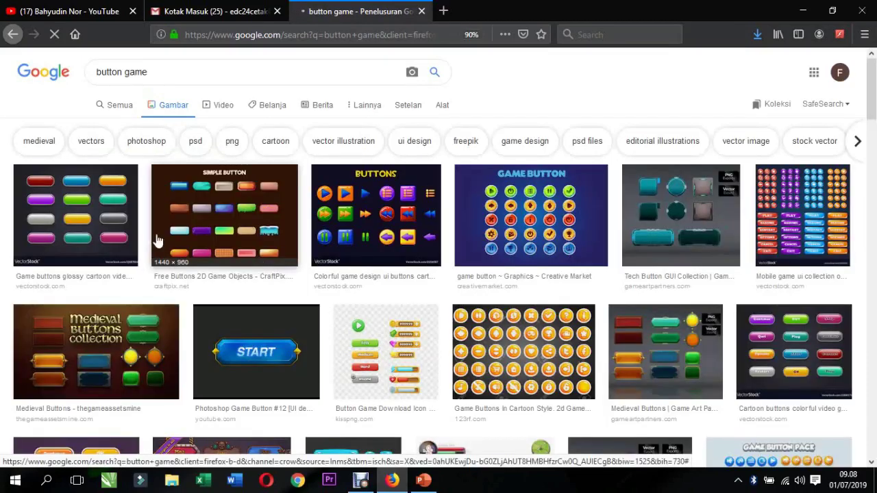
- Preview the orange cartoon game-buttons image and open its 123RF source page in a new tab
scroll(226, 240, down, 2)
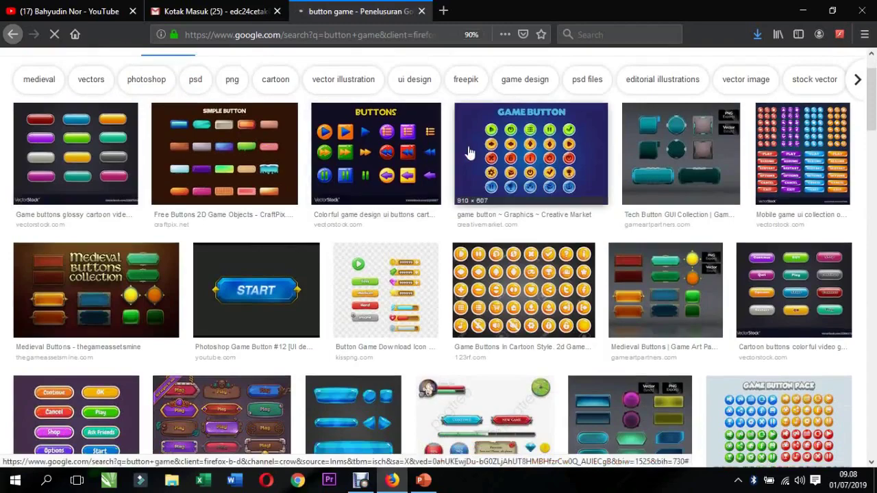
scroll(452, 168, down, 4)
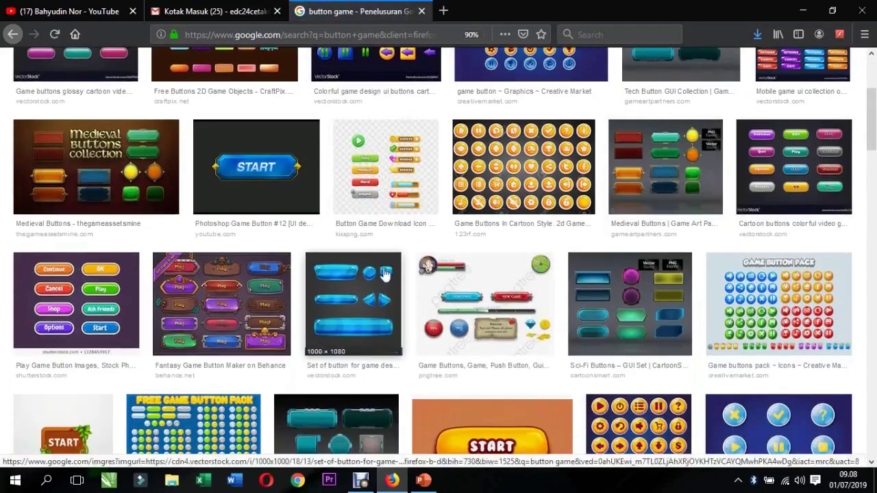
scroll(465, 197, down, 2)
scroll(466, 197, down, 1)
scroll(452, 226, down, 2)
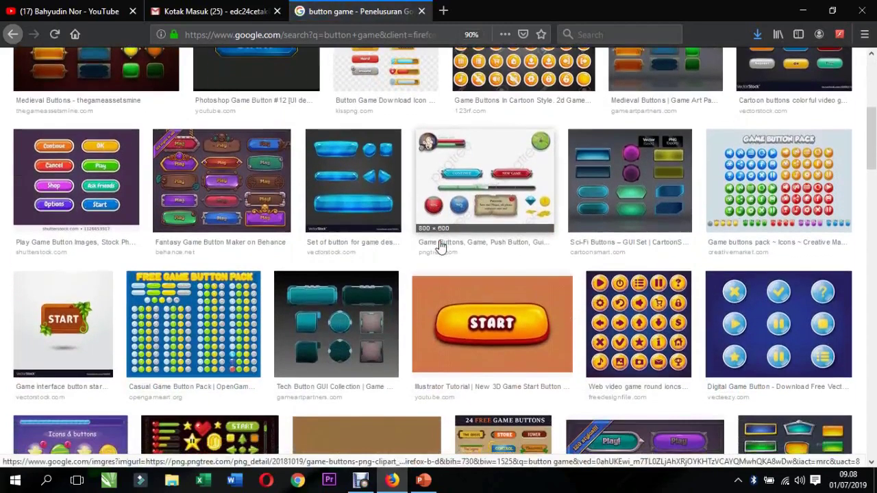
click(795, 183)
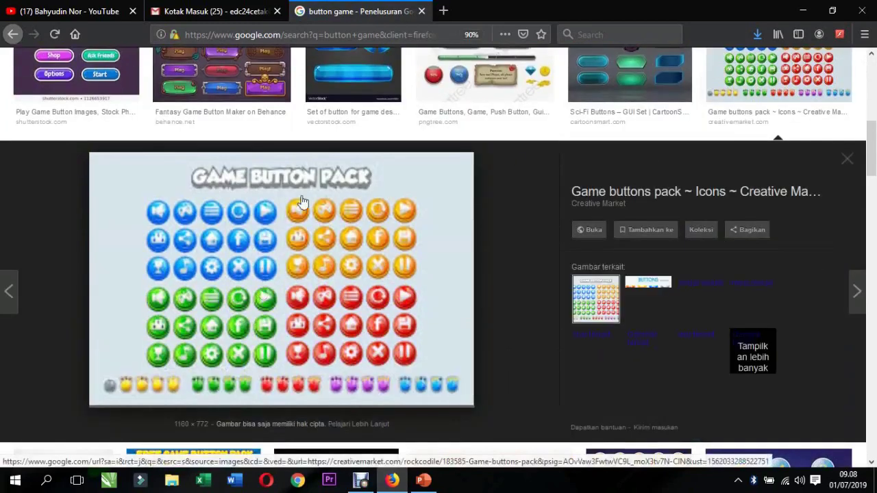
scroll(301, 202, up, 3)
scroll(223, 197, up, 4)
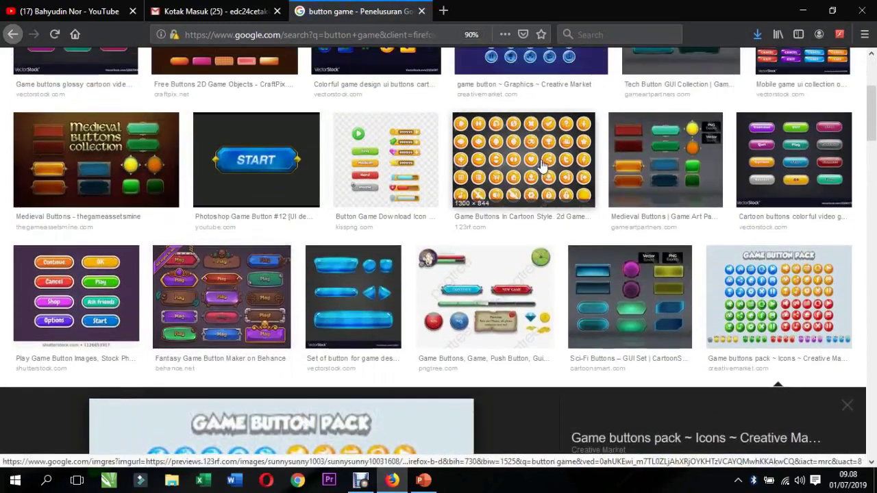
click(542, 167)
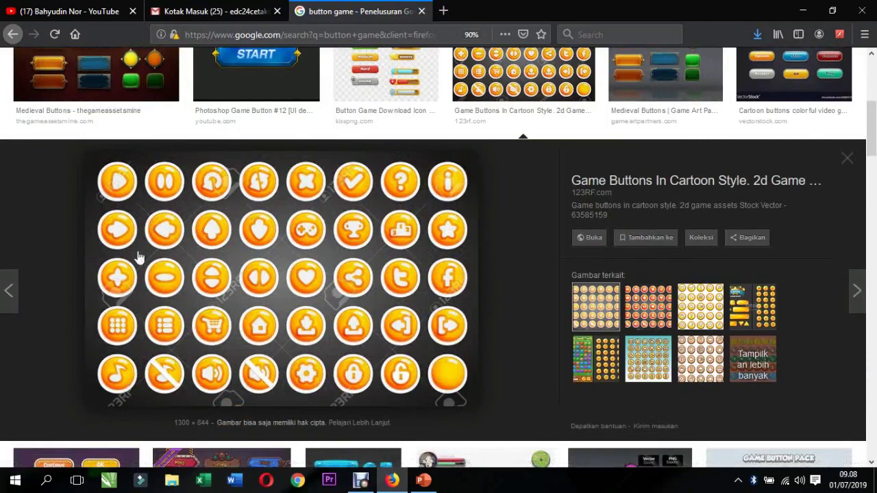
click(587, 239)
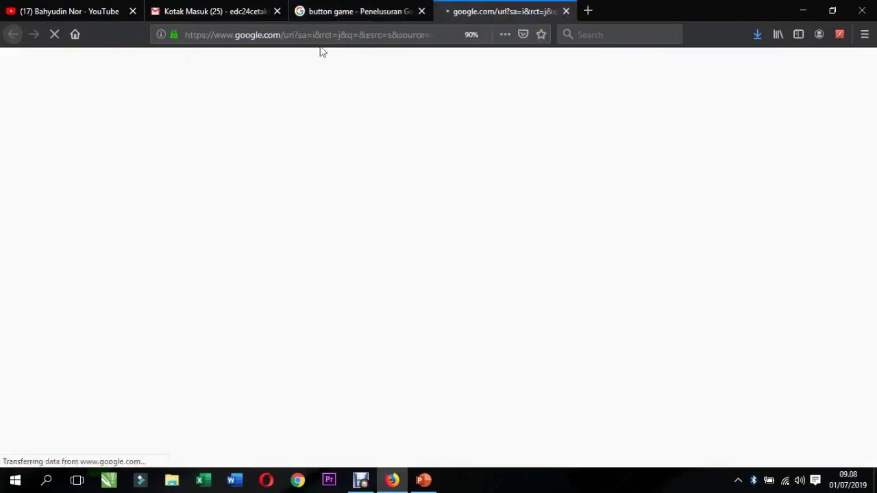
click(337, 11)
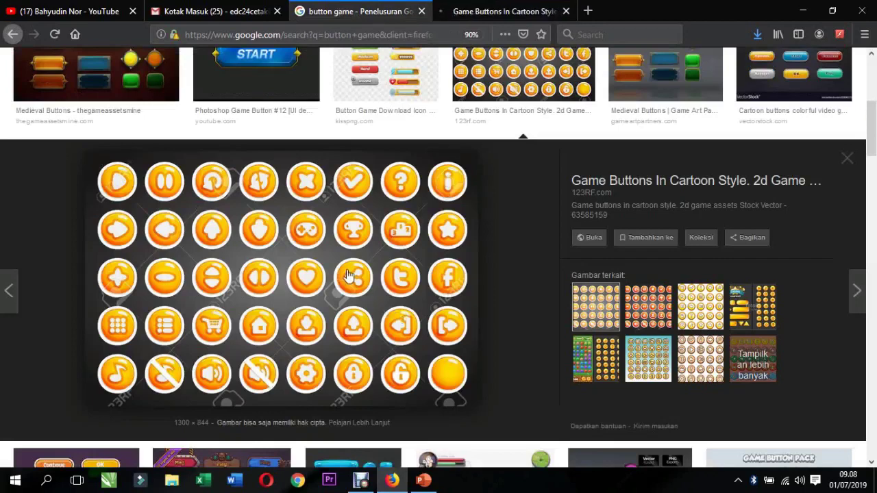
- Preview the Bubble Game Buttons image and open its source page in a new tab
scroll(651, 178, down, 3)
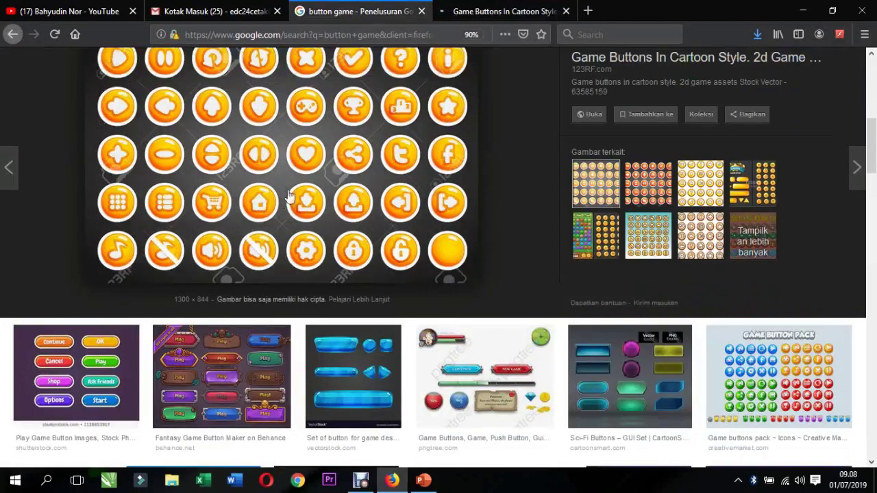
key(Right)
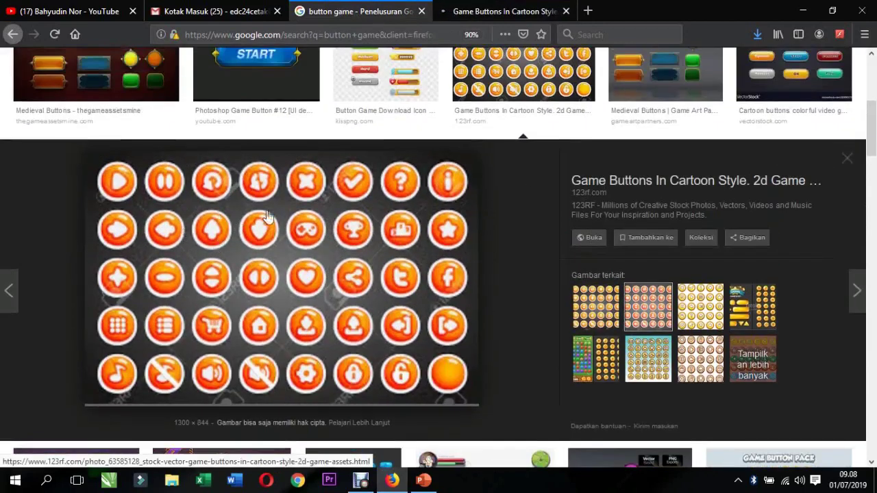
scroll(294, 236, down, 4)
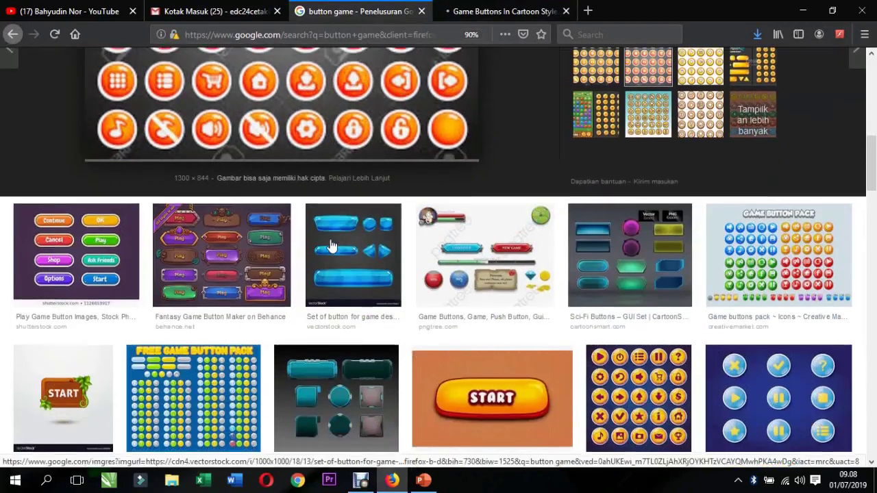
scroll(329, 240, down, 2)
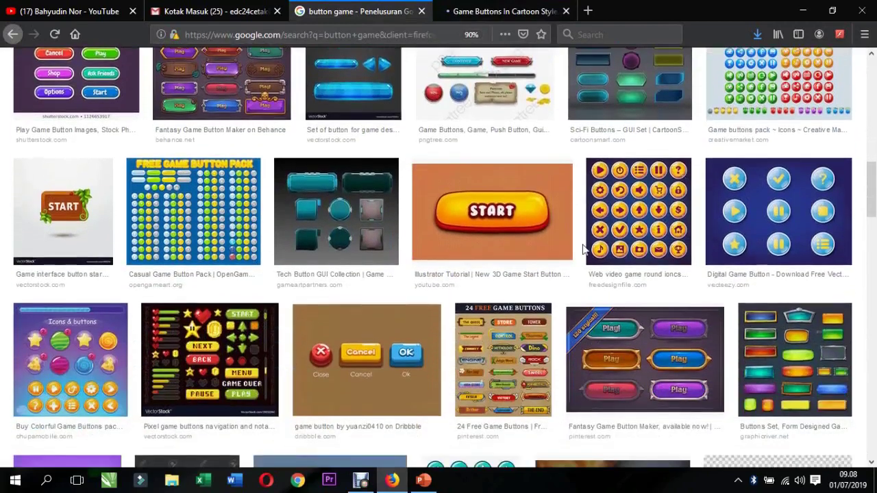
scroll(548, 258, down, 2)
scroll(254, 265, down, 3)
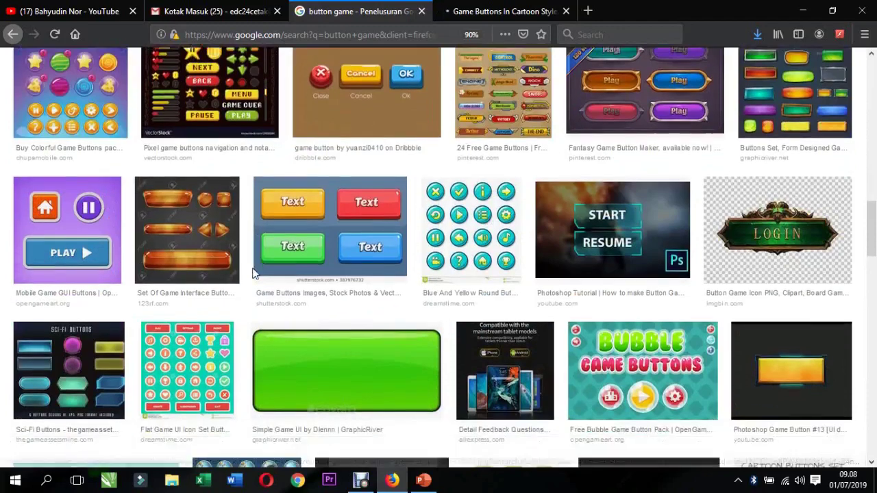
scroll(289, 264, down, 1)
scroll(566, 254, up, 1)
scroll(603, 274, down, 2)
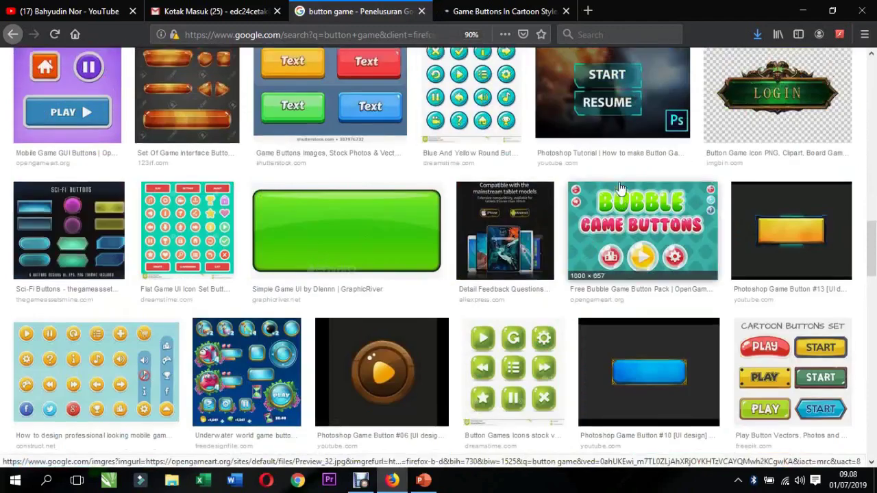
scroll(636, 285, up, 1)
click(636, 283)
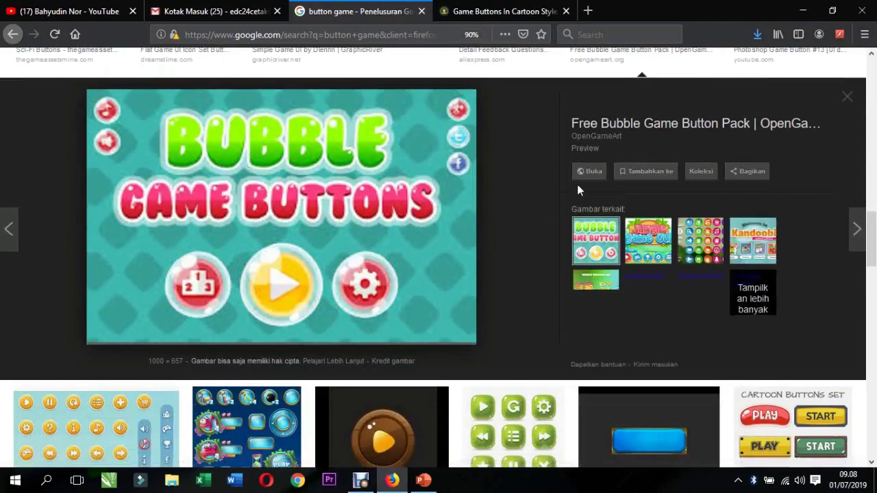
click(591, 173)
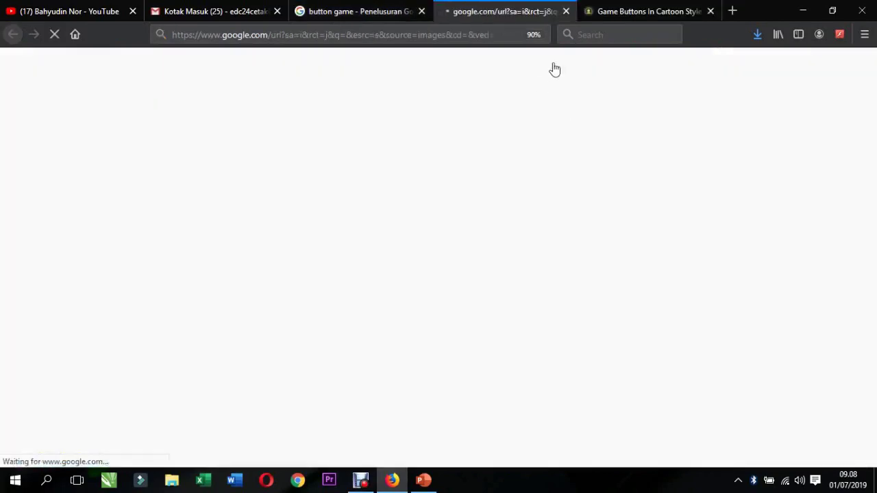
- Go to the 123RF game-buttons tab, dismiss its notification prompt, and browse the page
click(615, 11)
click(323, 100)
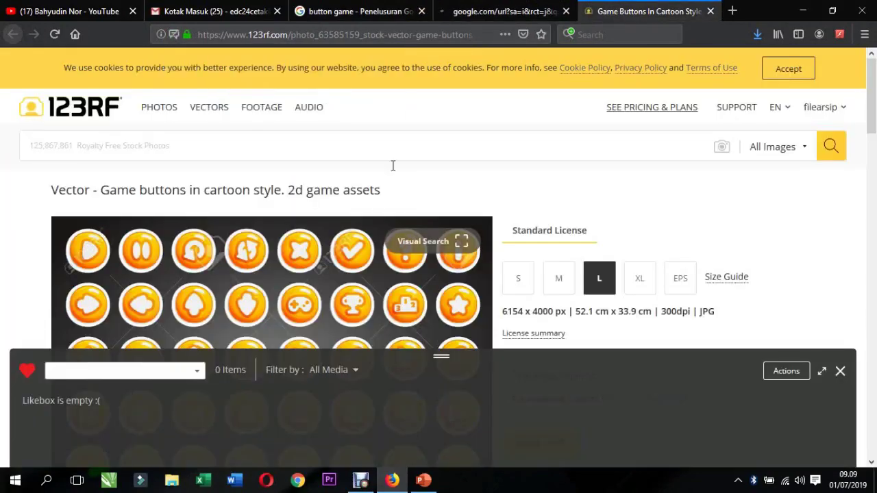
scroll(285, 207, down, 3)
scroll(343, 231, down, 3)
scroll(369, 216, up, 3)
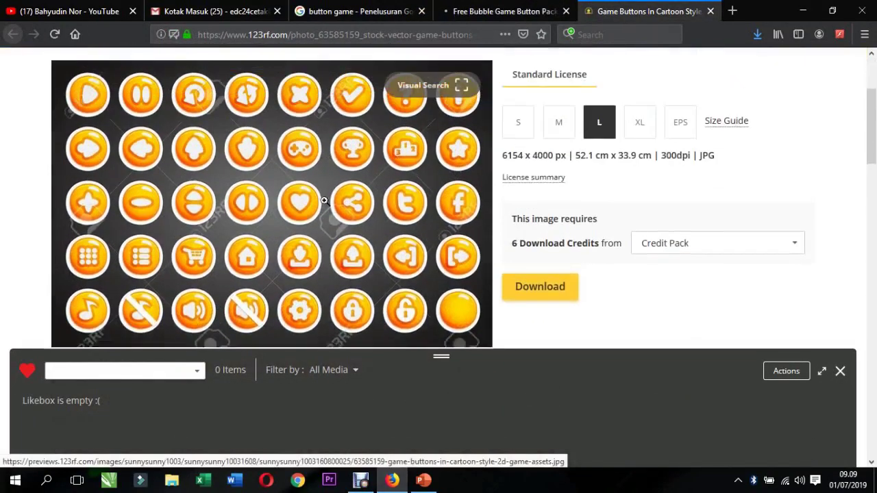
scroll(315, 192, down, 2)
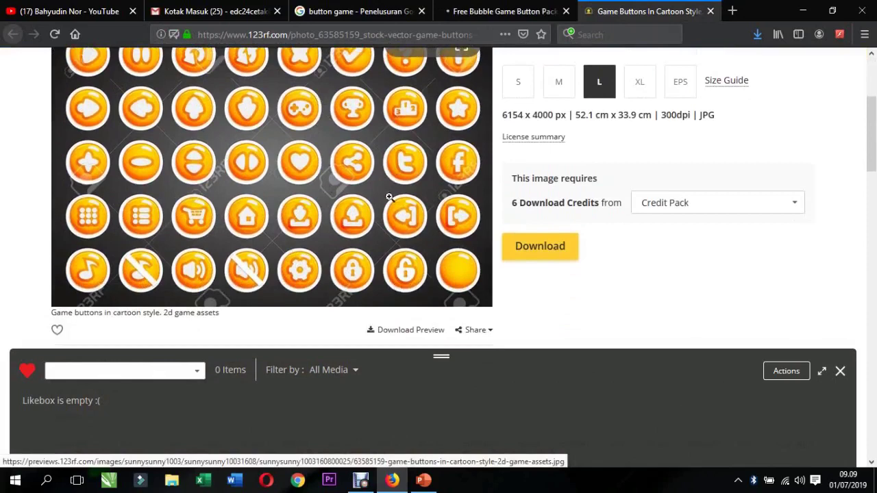
scroll(593, 254, up, 2)
scroll(562, 231, down, 2)
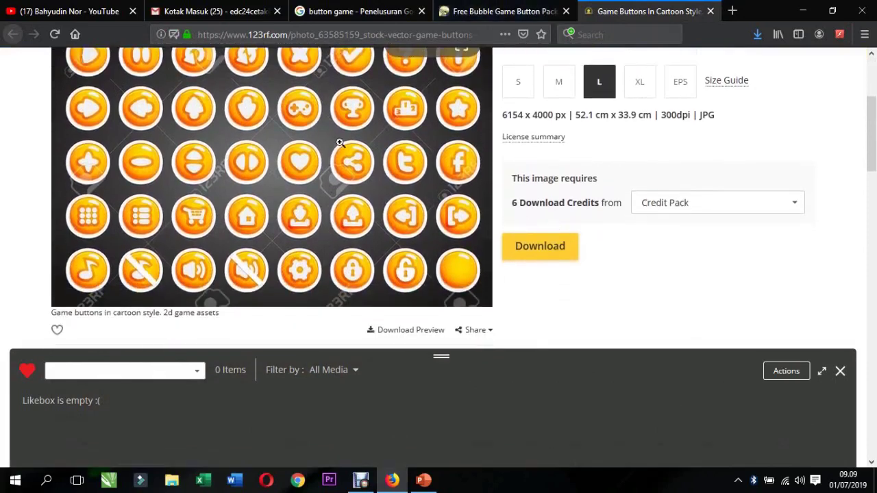
scroll(397, 156, up, 2)
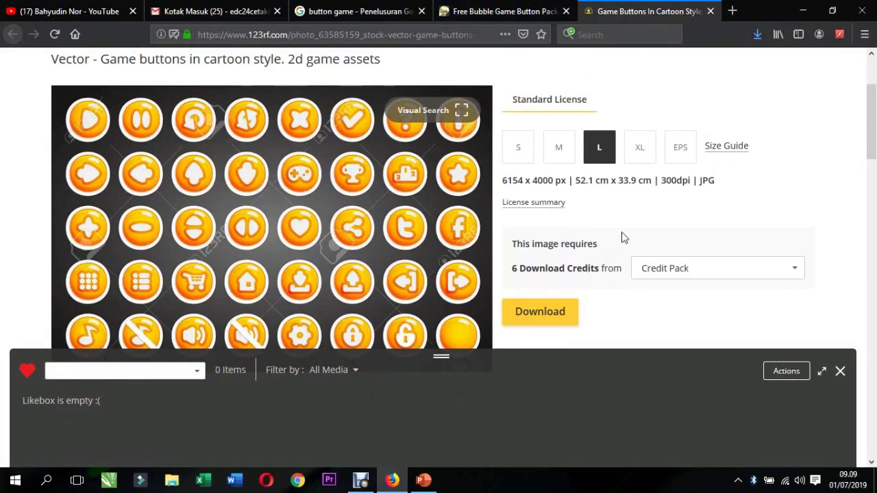
scroll(322, 180, down, 4)
scroll(322, 180, up, 2)
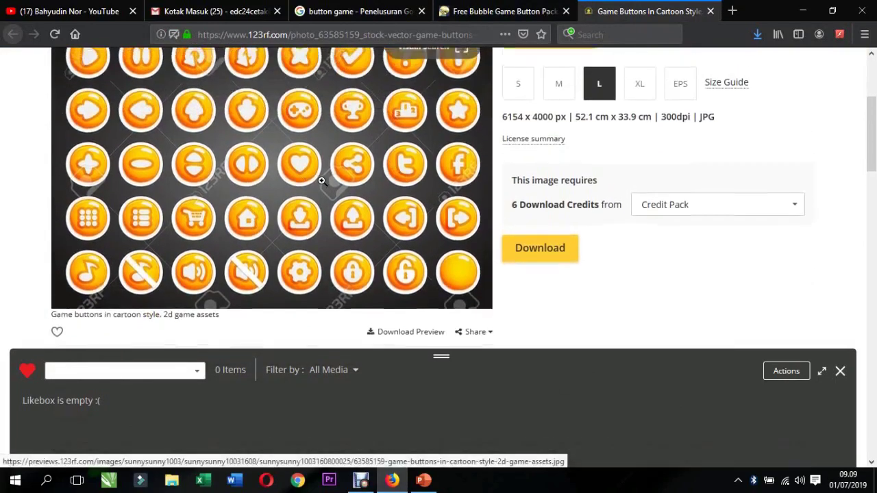
scroll(322, 180, up, 4)
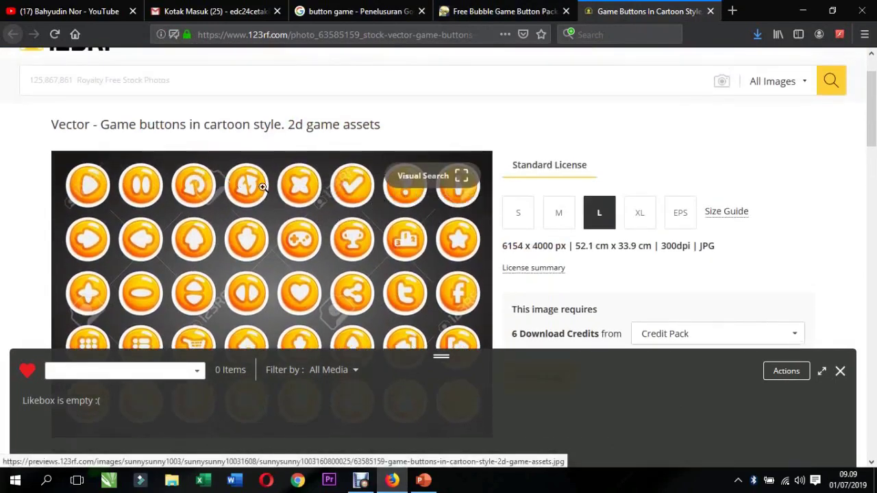
scroll(263, 186, down, 2)
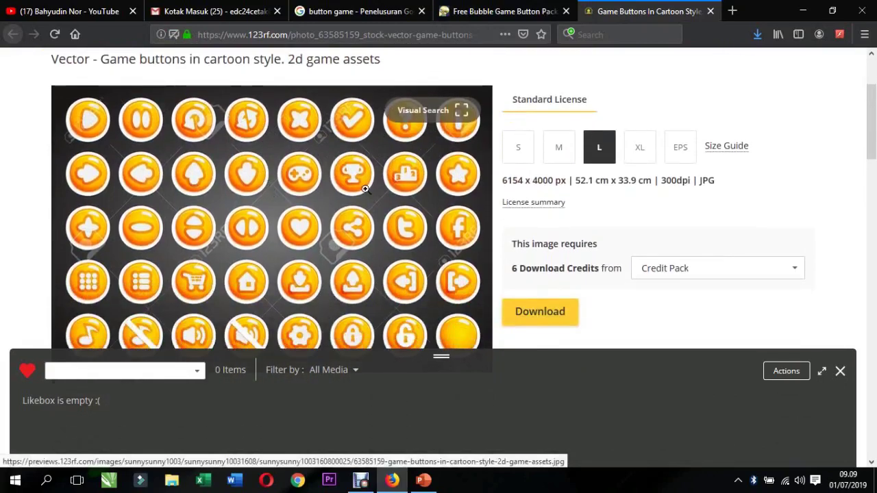
scroll(365, 188, down, 2)
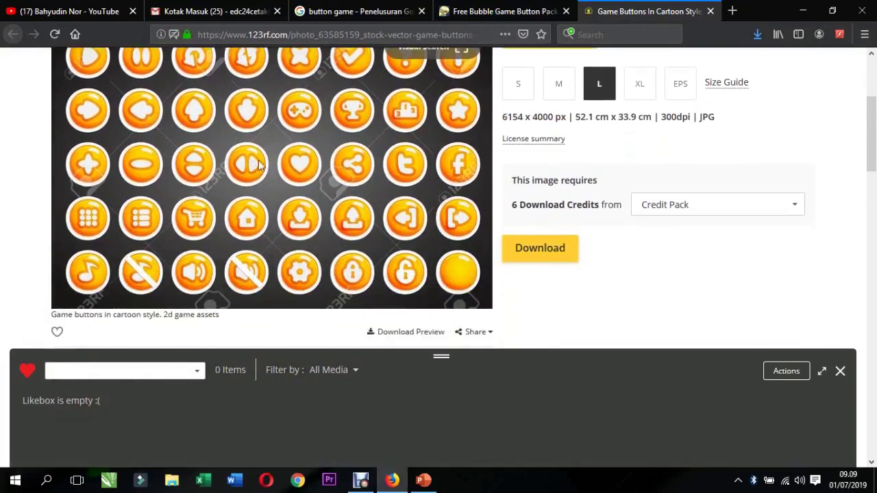
- Copy the enlarged orange game-buttons image and return to the blank PowerPoint slide
click(259, 164)
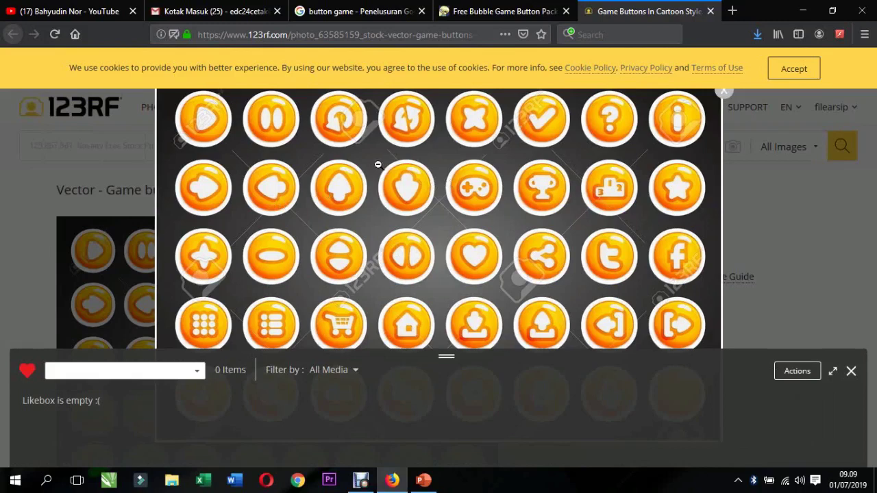
right_click(430, 161)
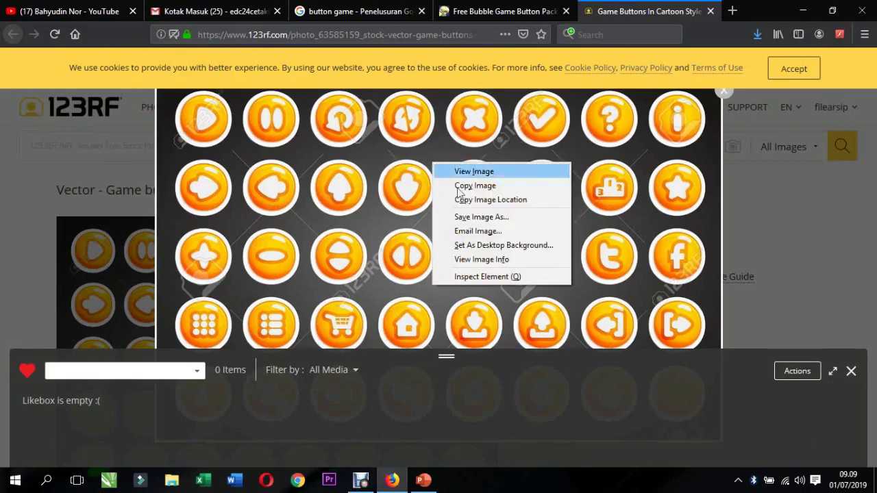
click(486, 190)
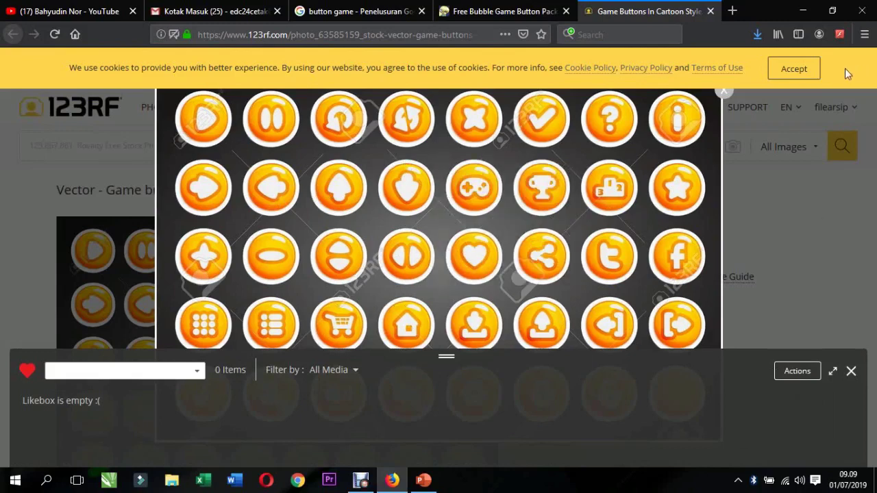
click(851, 370)
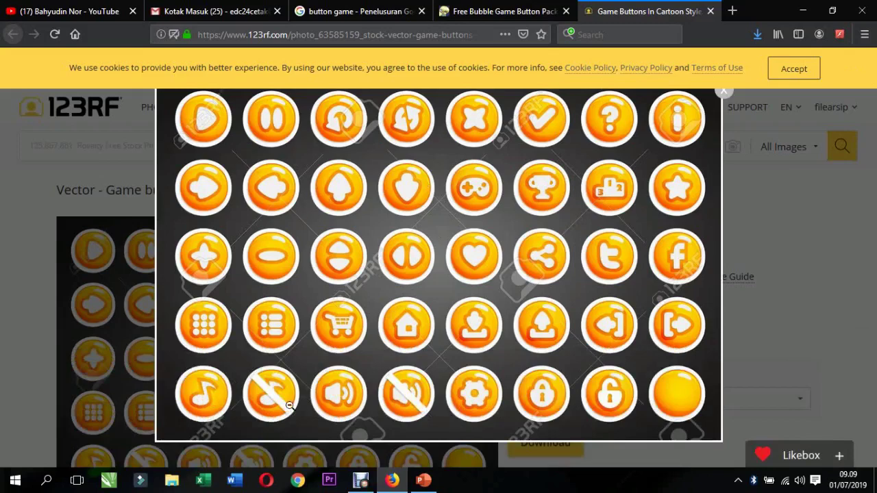
click(423, 479)
right_click(383, 209)
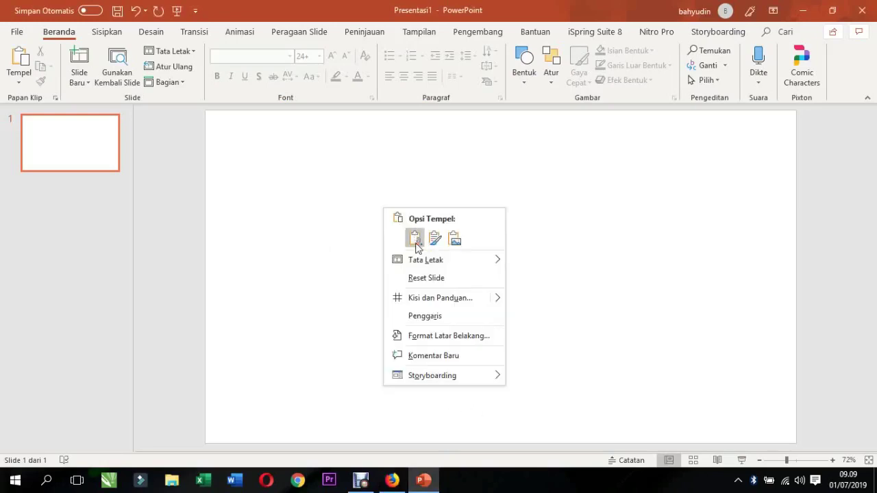
- Paste the game-buttons image and position it to fill the slide at 19,05 × 29,34 cm
click(414, 238)
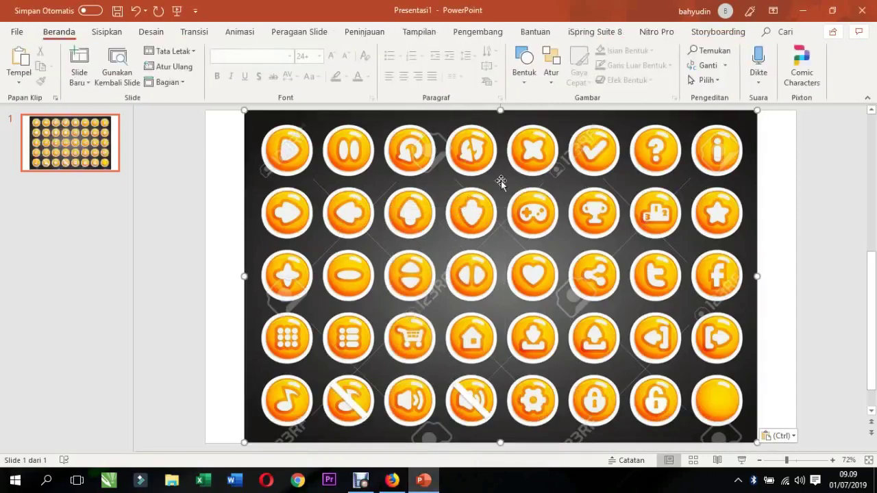
mouse_move(435, 145)
mouse_down()
mouse_move(475, 228)
mouse_move(463, 241)
mouse_move(494, 247)
mouse_up()
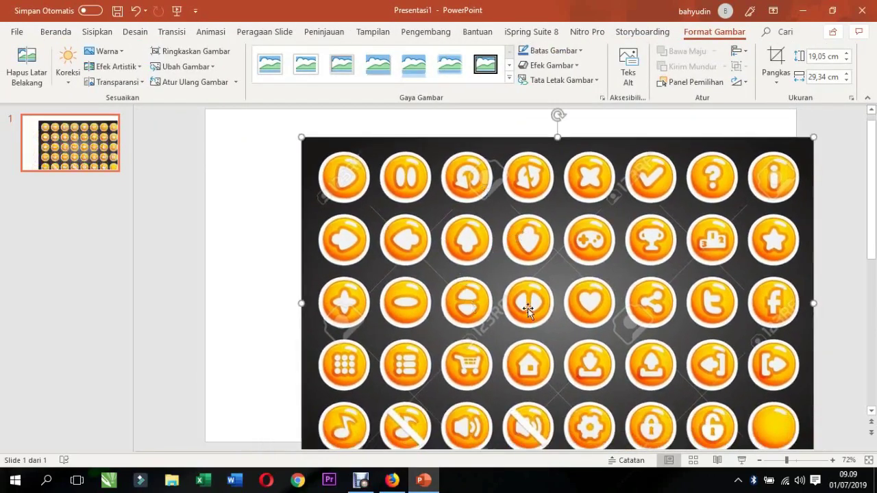
drag(527, 303, 478, 290)
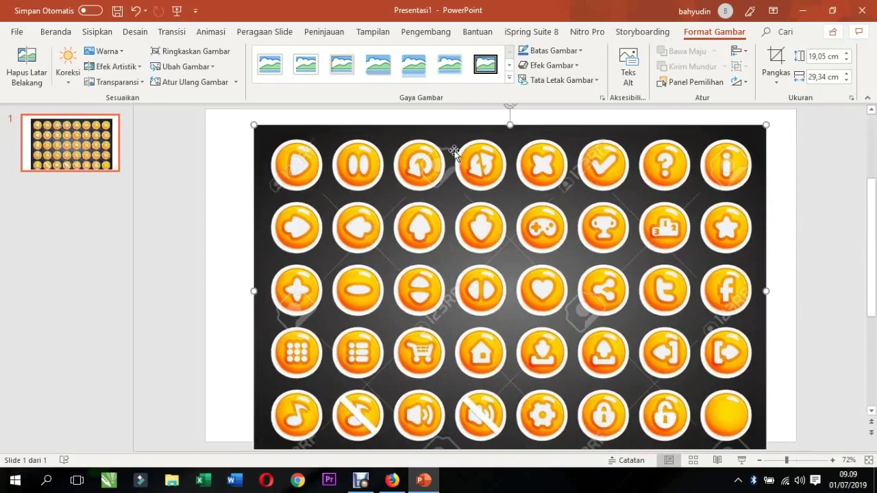
click(233, 145)
click(358, 176)
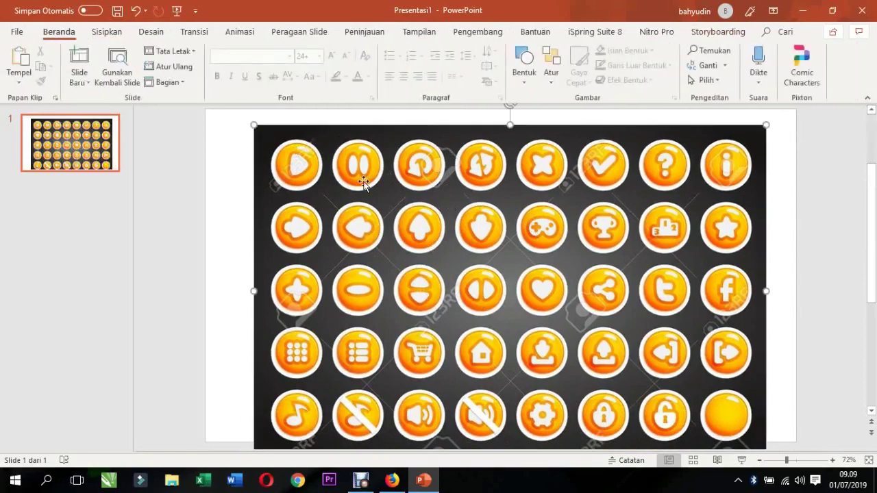
click(229, 143)
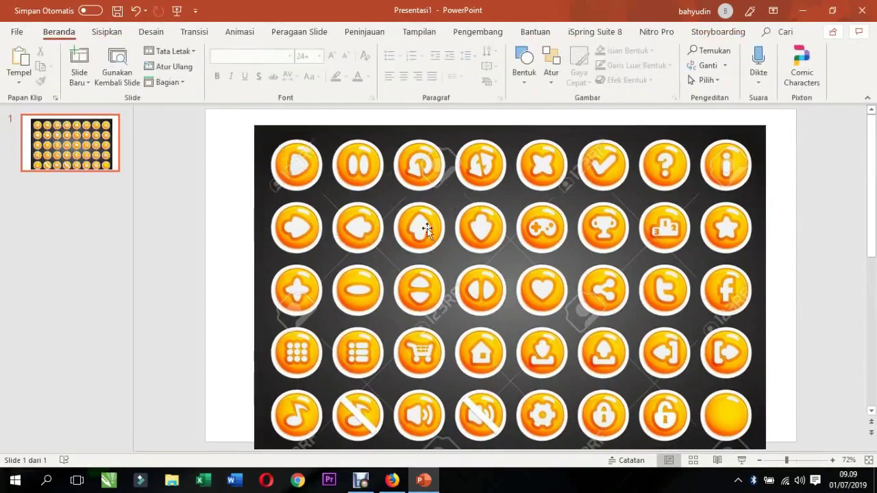
mouse_move(333, 158)
mouse_down()
mouse_move(362, 191)
mouse_move(319, 172)
mouse_up()
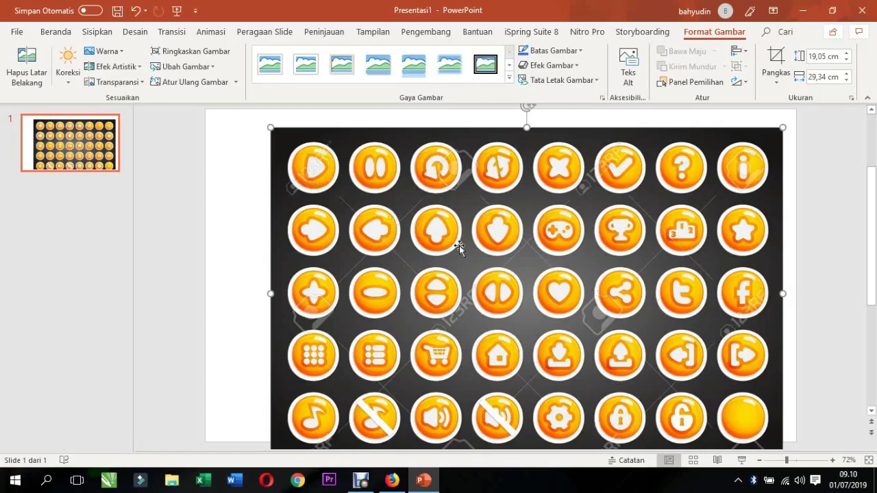
drag(536, 206, 523, 202)
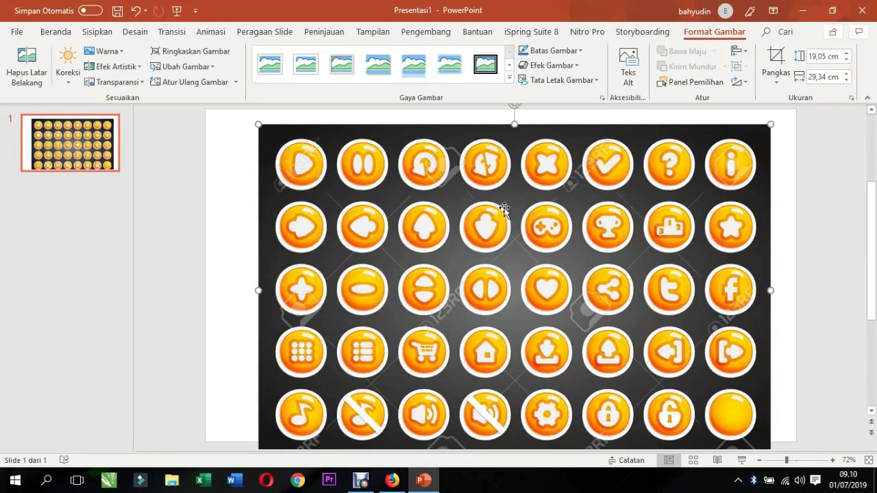
click(240, 165)
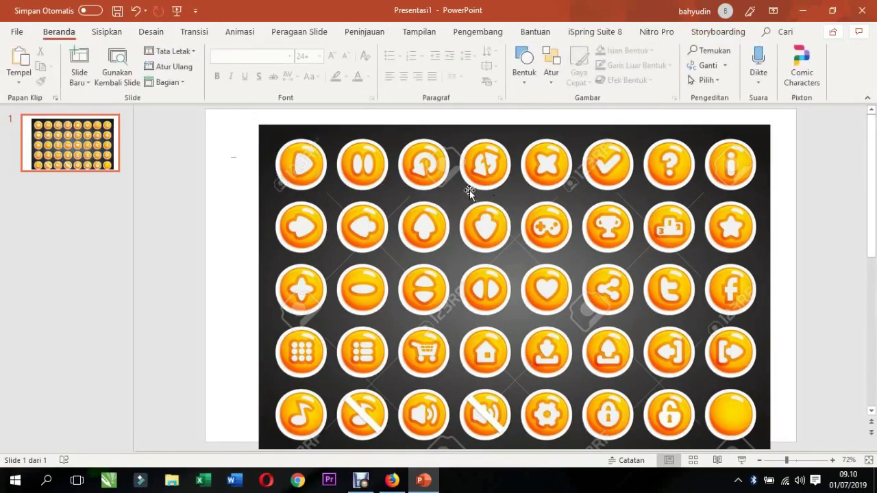
click(469, 191)
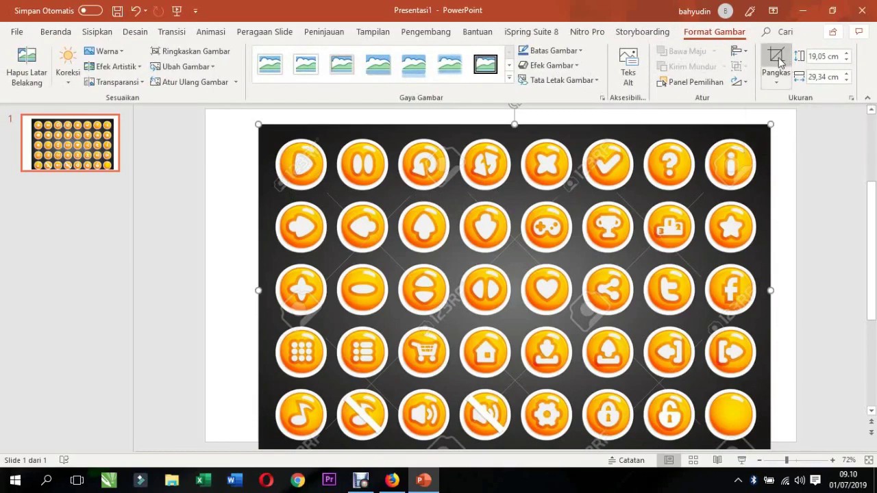
- Crop the image to the top-left orange play button, about 3,83 × 3,5 cm
click(776, 62)
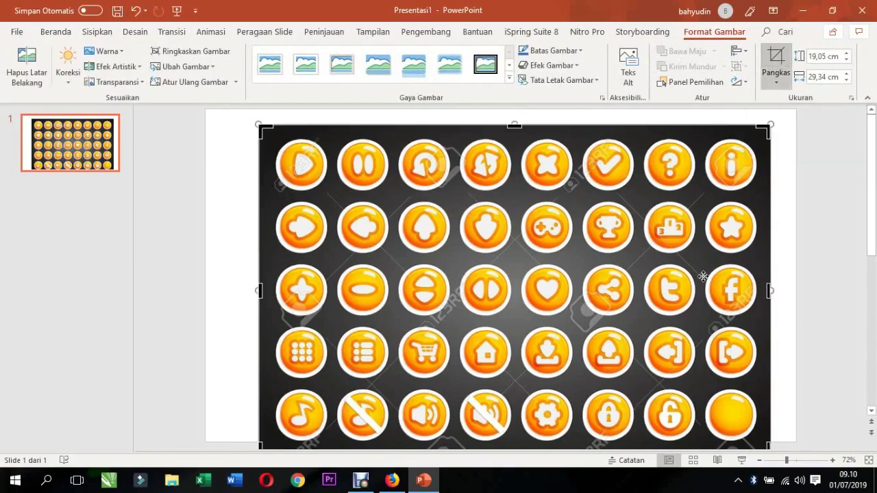
scroll(753, 436, down, 1)
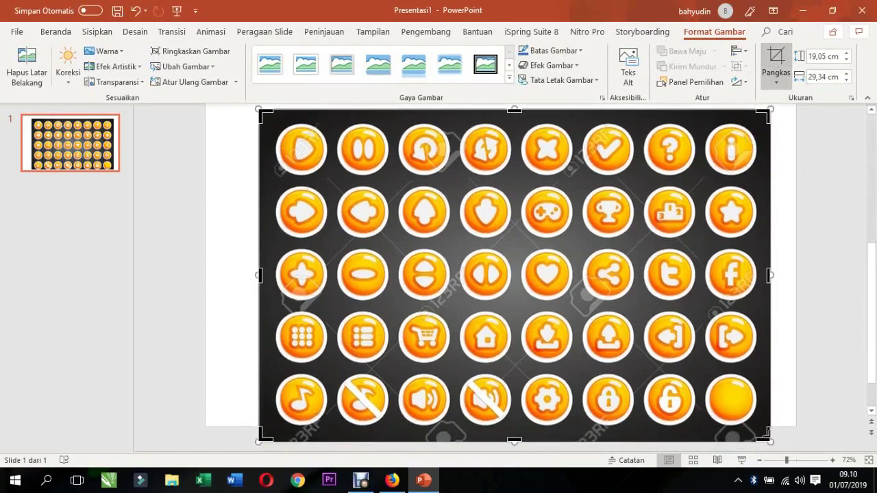
drag(766, 434, 319, 179)
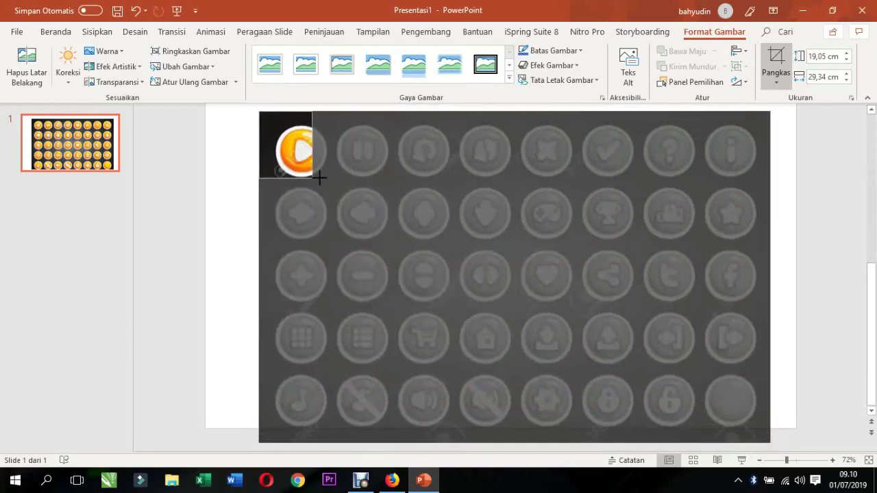
drag(299, 153, 289, 161)
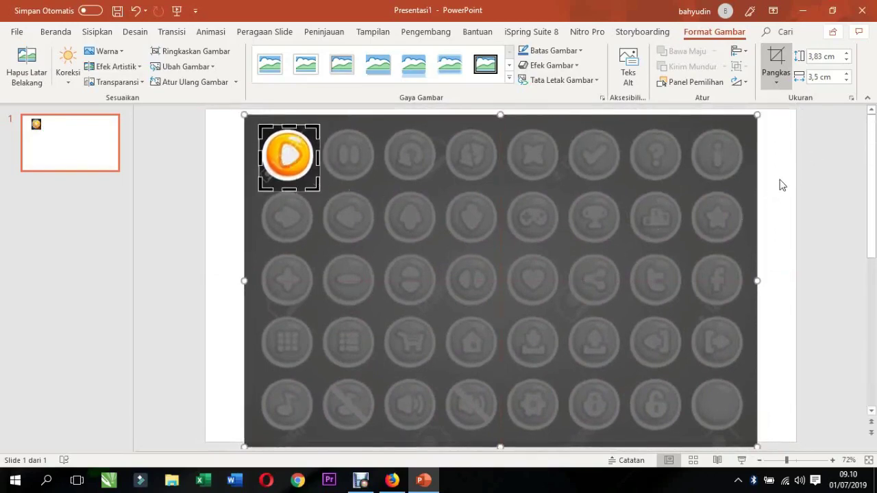
click(786, 207)
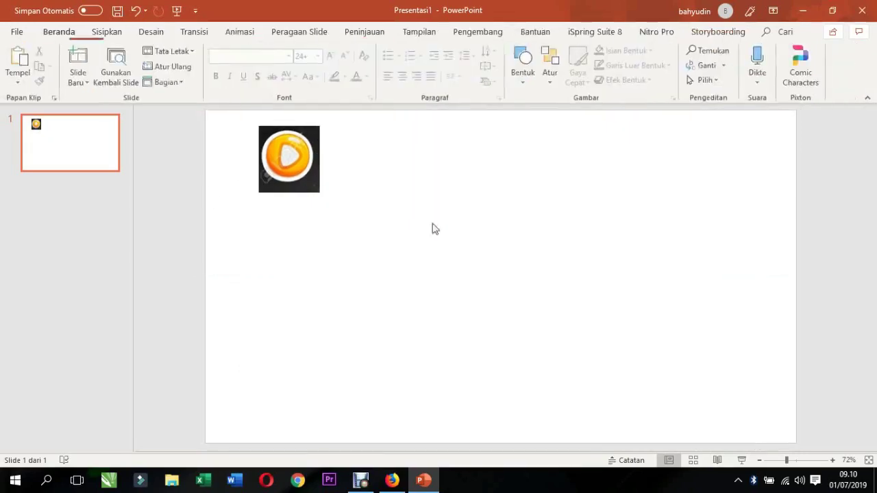
- Centre the play button and enlarge it to about 10,43 × 9,54 cm
drag(287, 150, 433, 208)
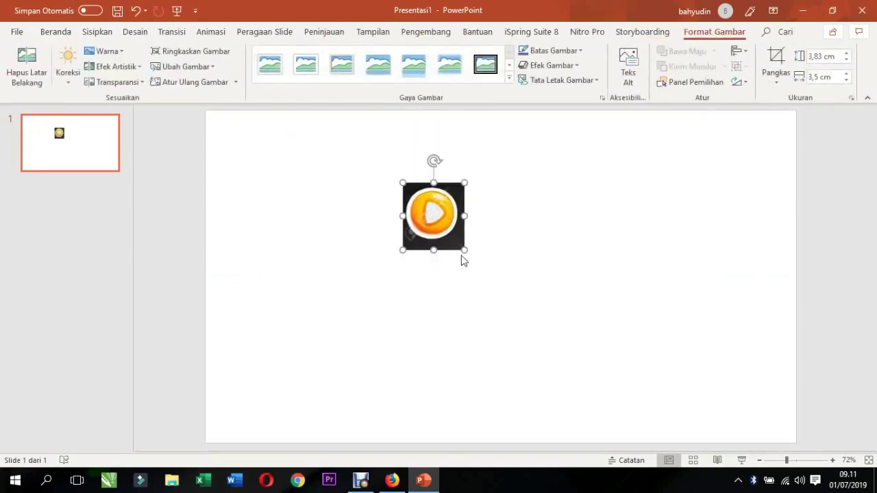
drag(465, 245, 572, 370)
drag(503, 260, 481, 229)
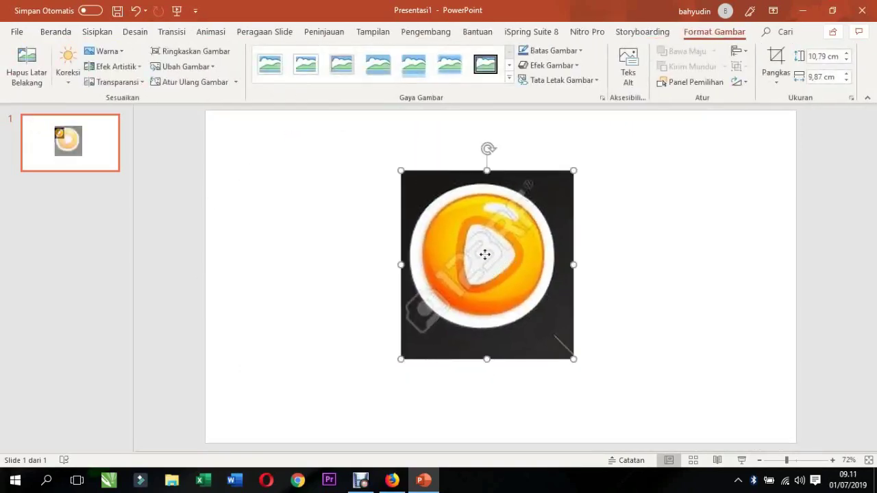
drag(553, 329, 546, 321)
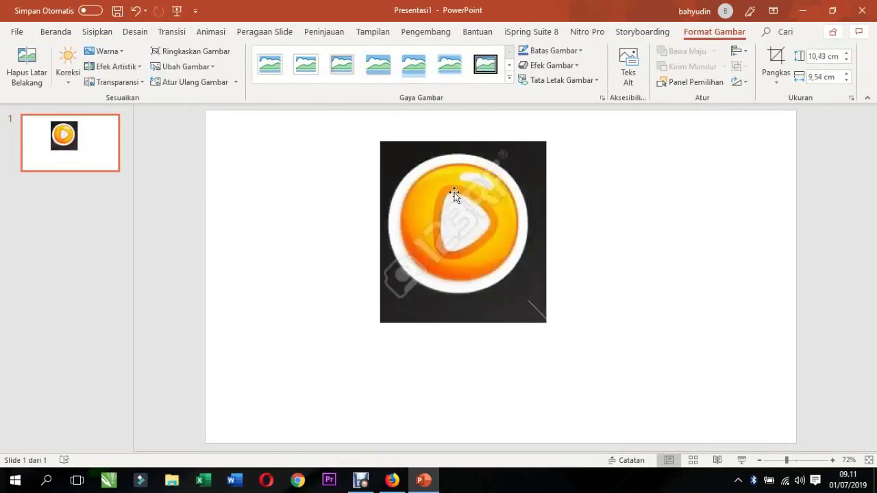
drag(450, 195, 457, 203)
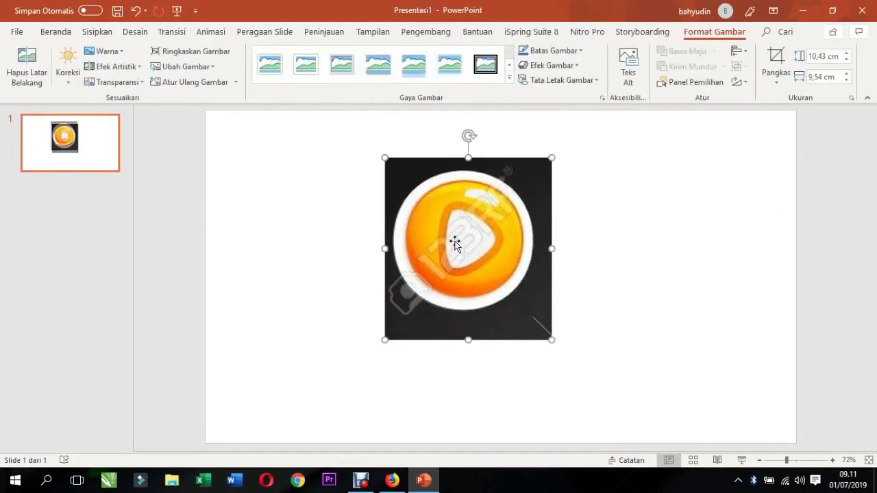
- Cut the play-button picture off the slide to the clipboard
right_click(669, 206)
click(566, 222)
click(450, 202)
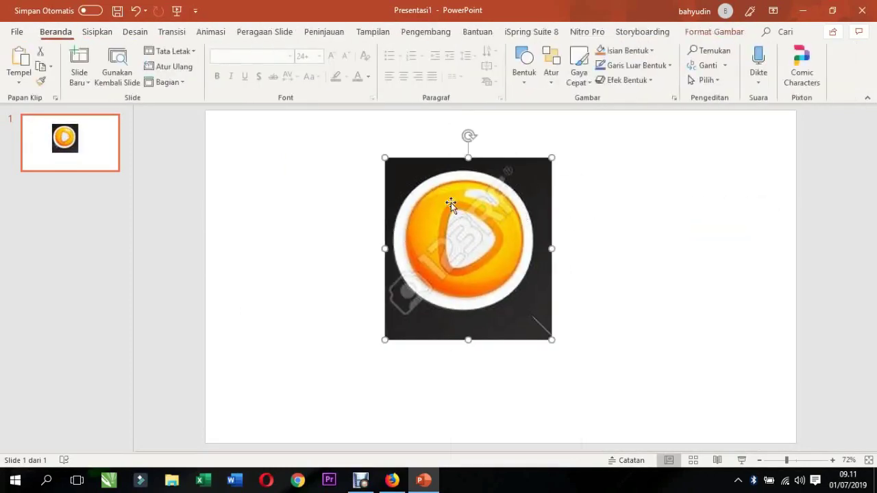
right_click(451, 203)
click(484, 188)
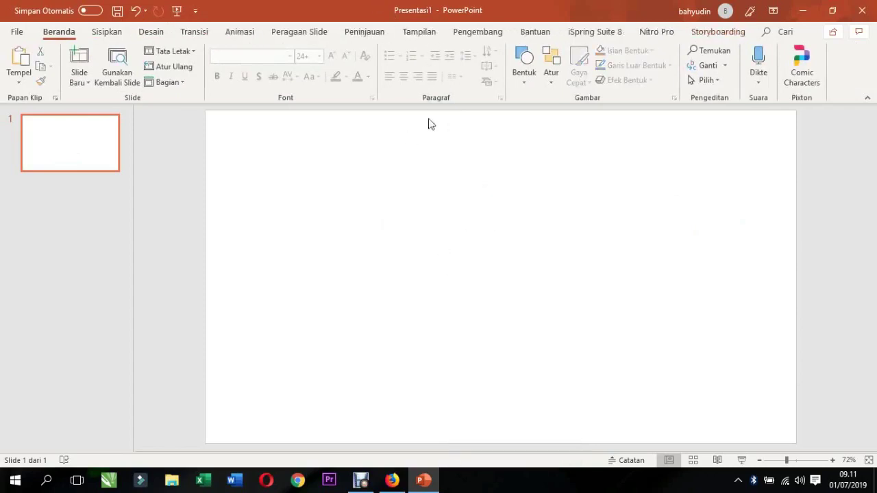
click(421, 37)
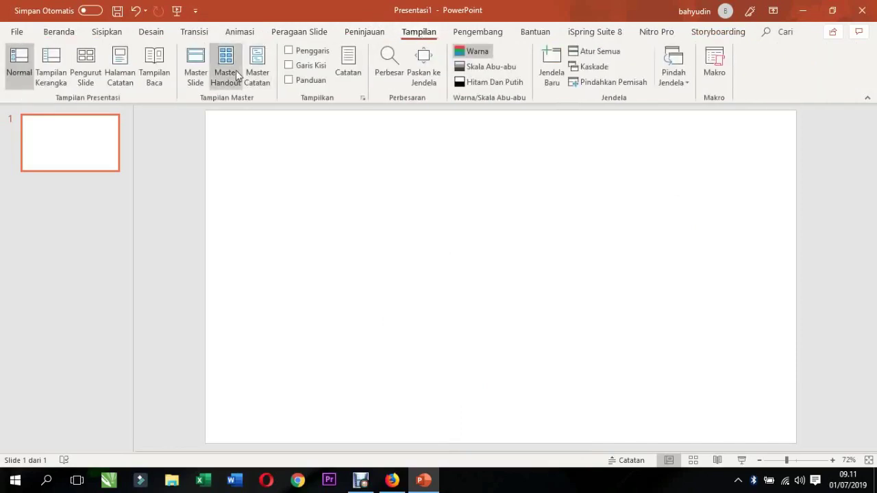
- In Slide Master view, delete all placeholders from the Title and Content layout
click(196, 69)
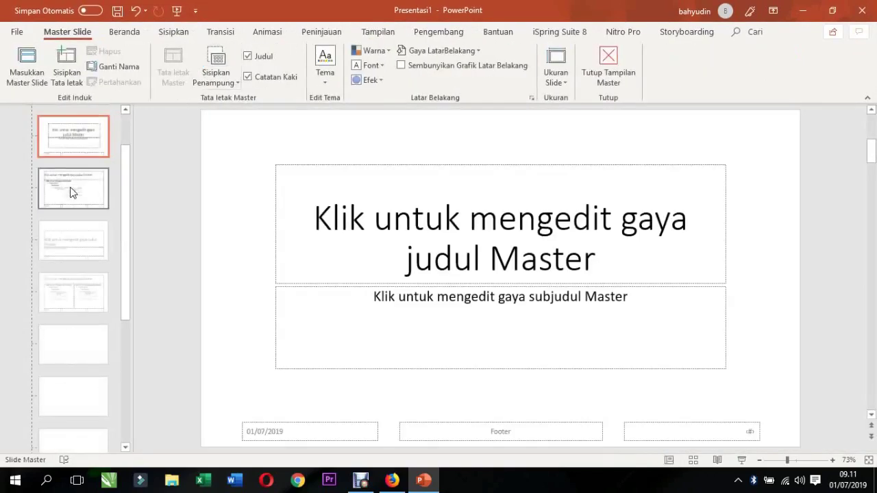
click(72, 192)
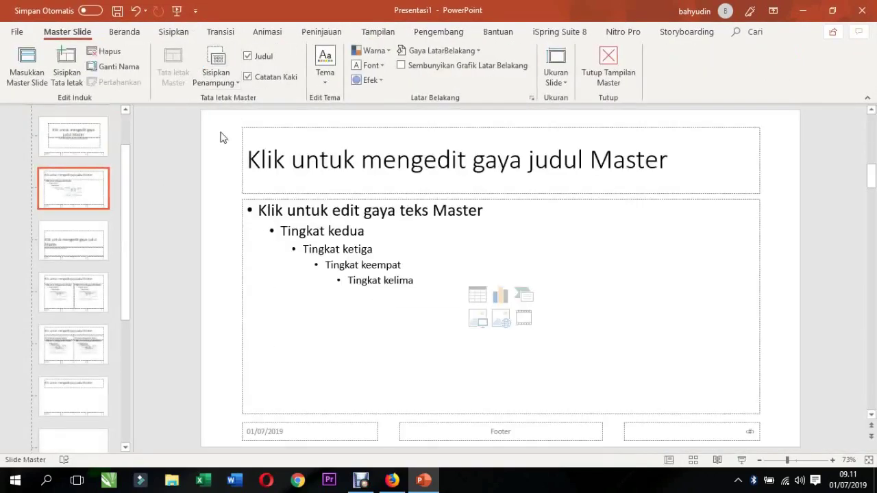
drag(220, 126, 864, 410)
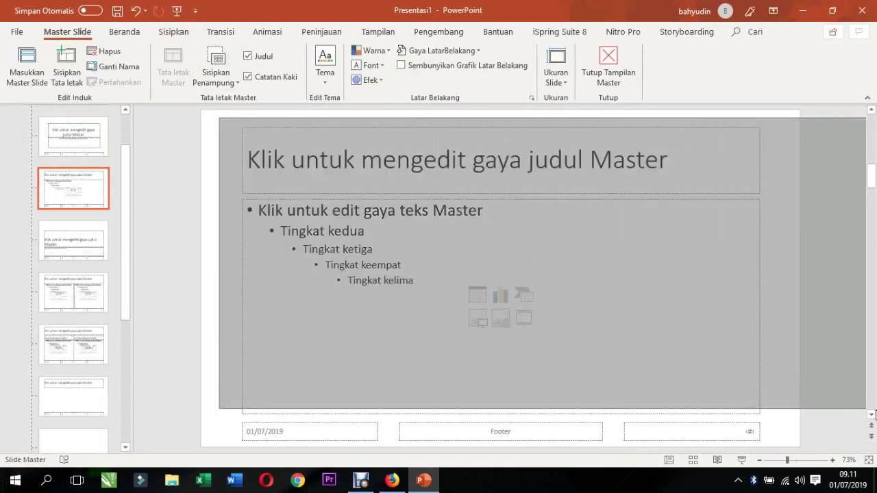
scroll(301, 179, down, 1)
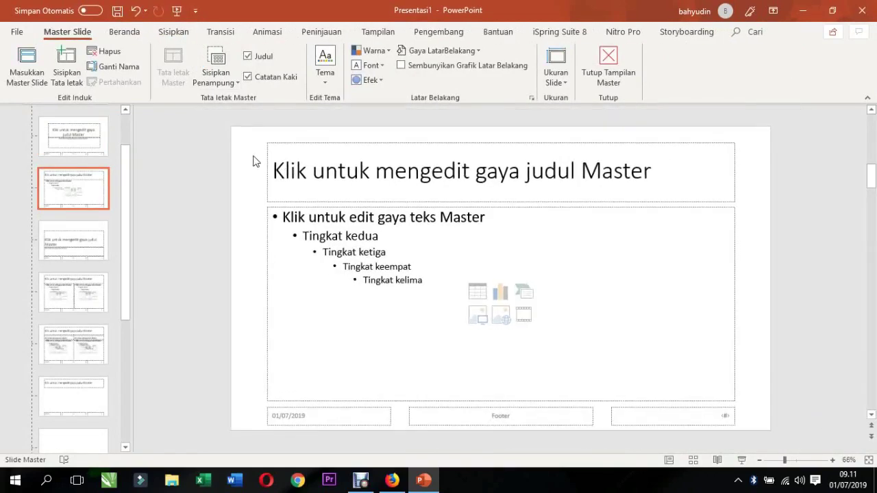
drag(249, 143, 788, 456)
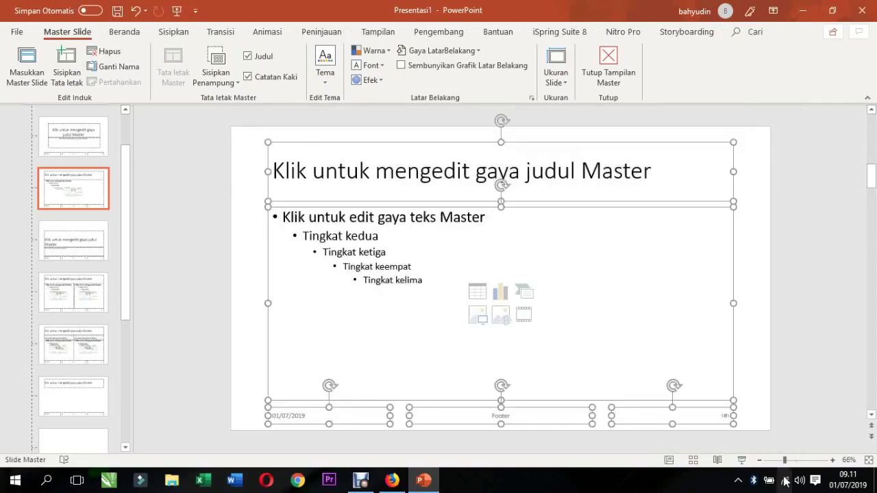
key(Delete)
- Paste the play-button picture onto the layout, position it, and close Master view
right_click(442, 207)
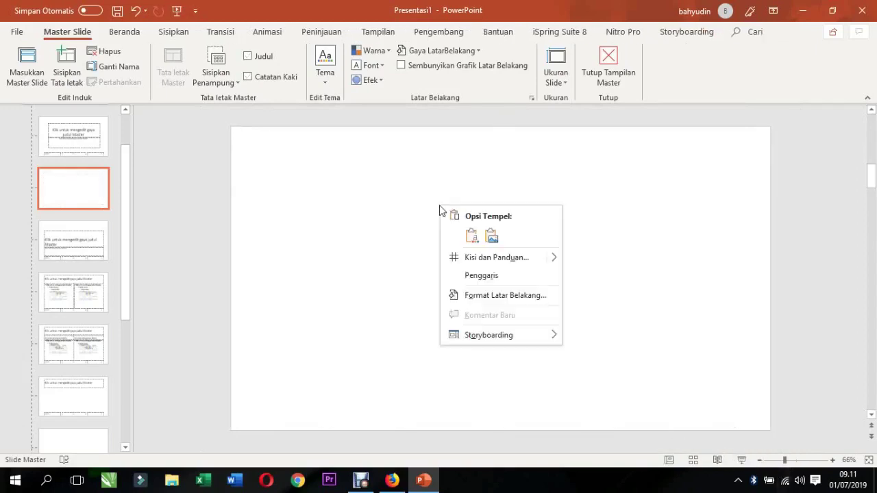
click(470, 235)
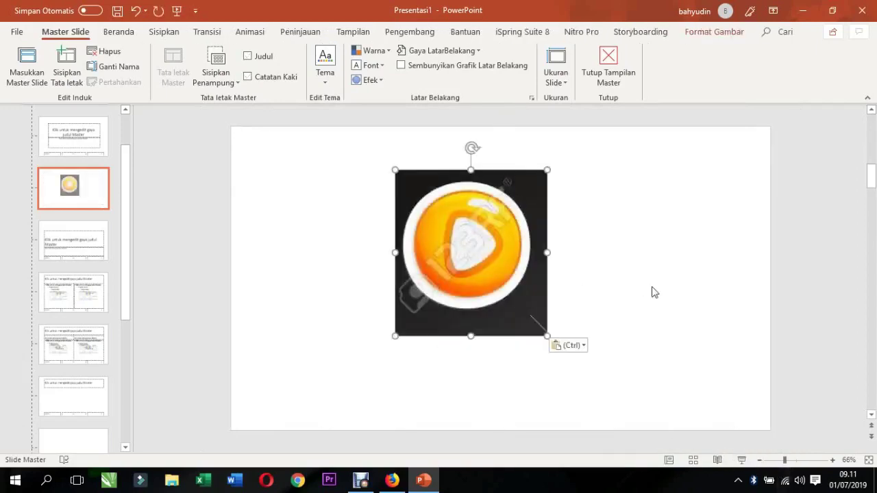
mouse_move(493, 274)
mouse_down()
mouse_move(414, 298)
mouse_move(419, 303)
mouse_up()
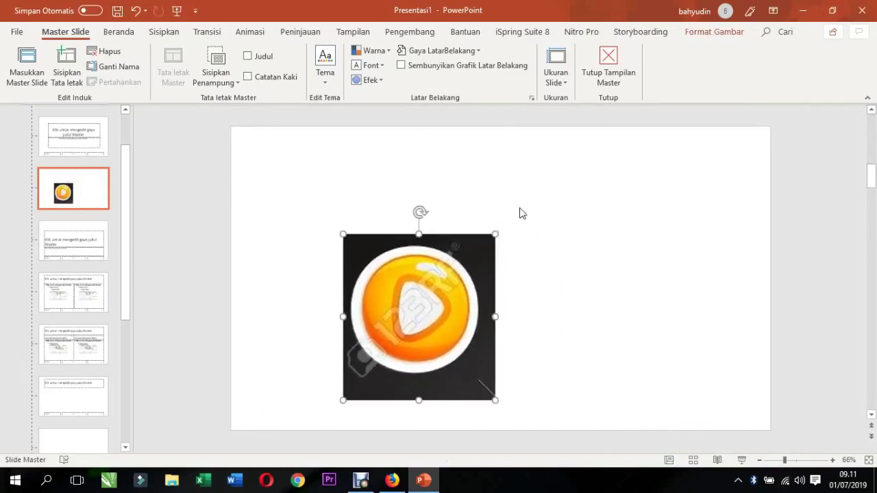
drag(476, 281, 481, 243)
click(569, 245)
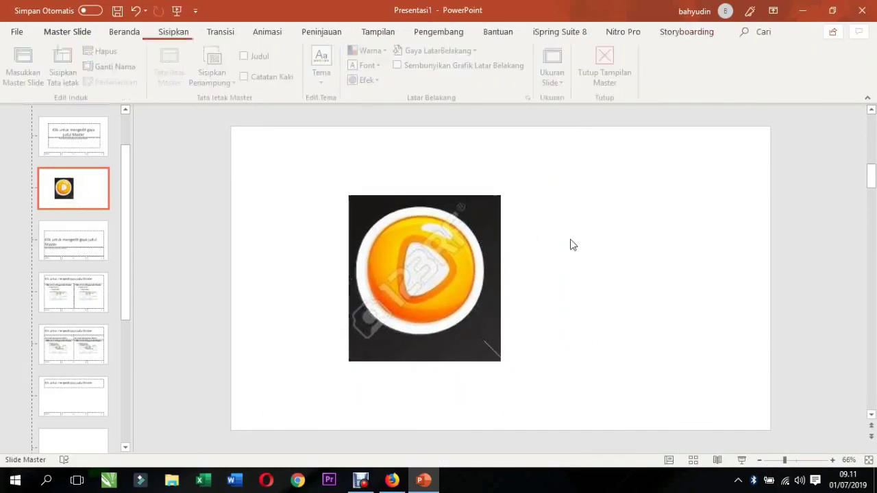
double_click(442, 239)
click(625, 235)
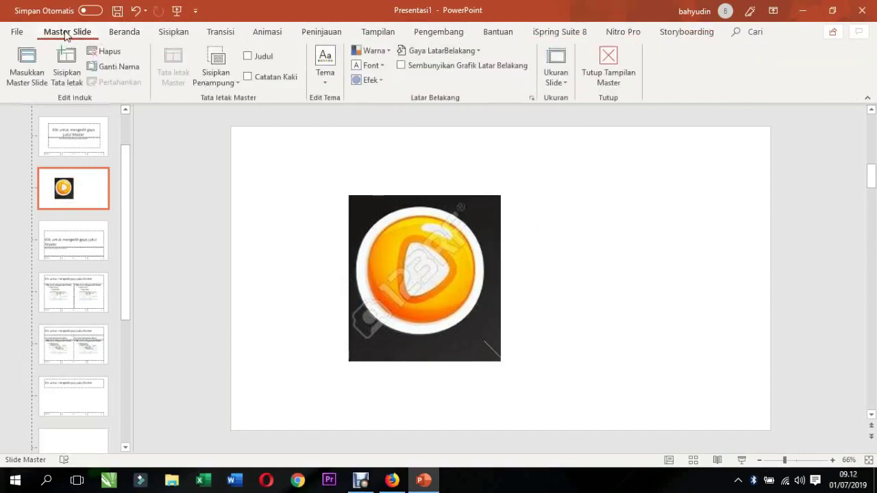
click(620, 71)
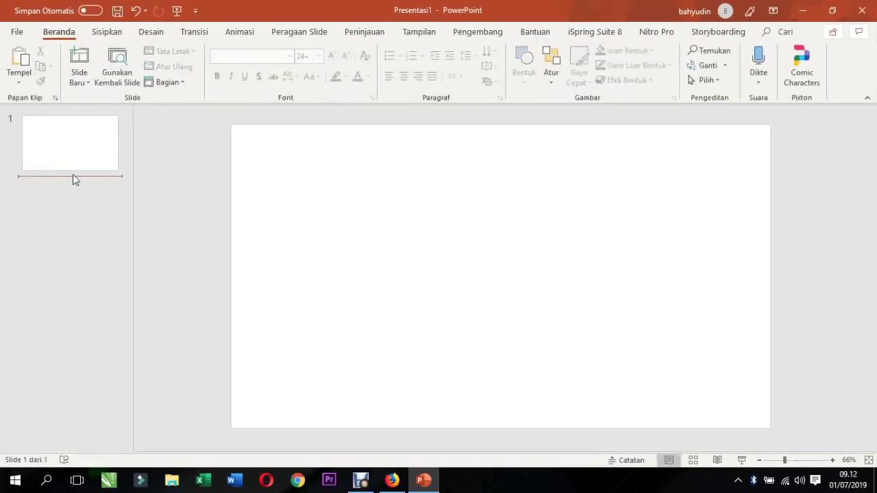
- Add a second slide using the Judul dan Konten layout, which shows the play-button picture
click(519, 297)
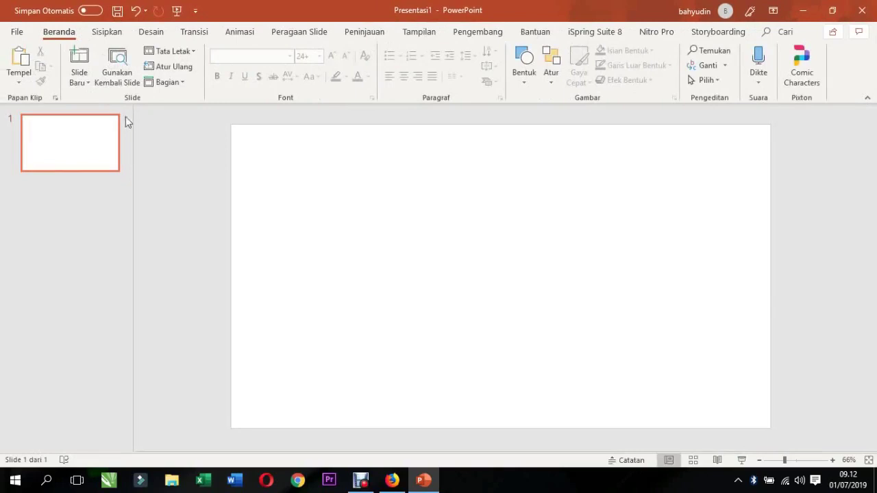
click(89, 85)
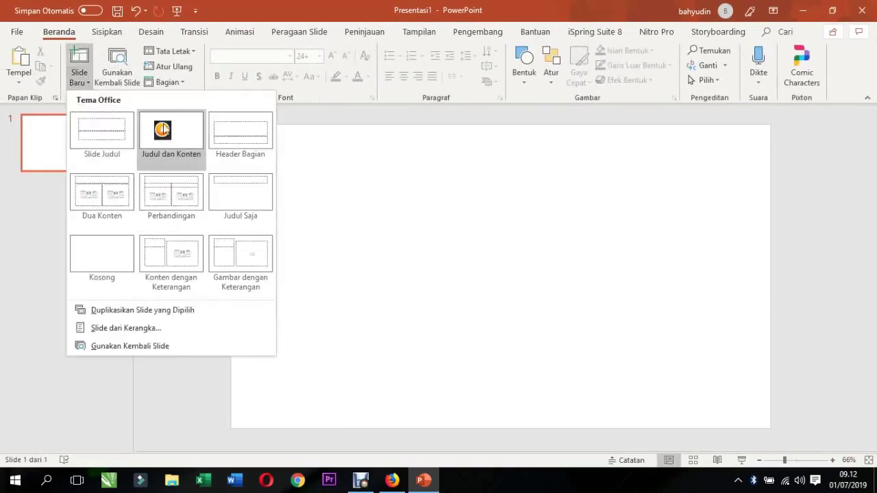
click(166, 135)
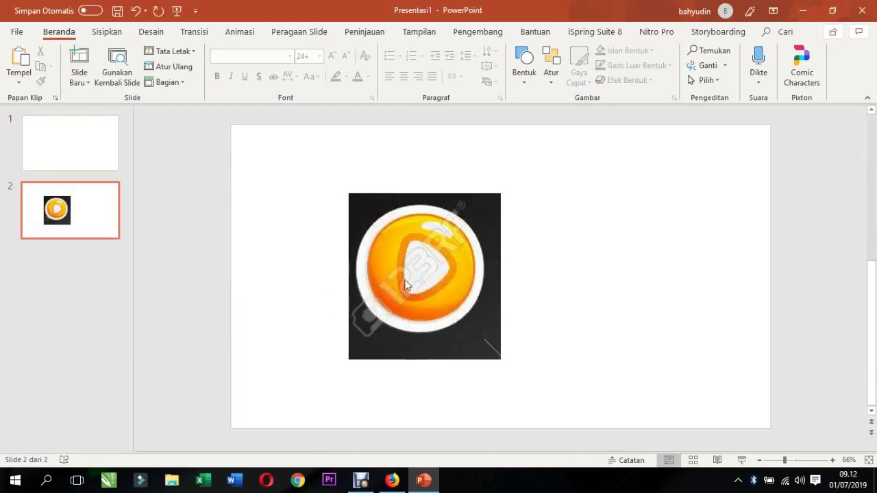
drag(404, 216, 517, 400)
mouse_move(420, 271)
mouse_down()
mouse_move(509, 355)
mouse_move(532, 356)
mouse_up()
- Zoom the slide view to 106% and open Format Latar Belakang for the slide
click(794, 462)
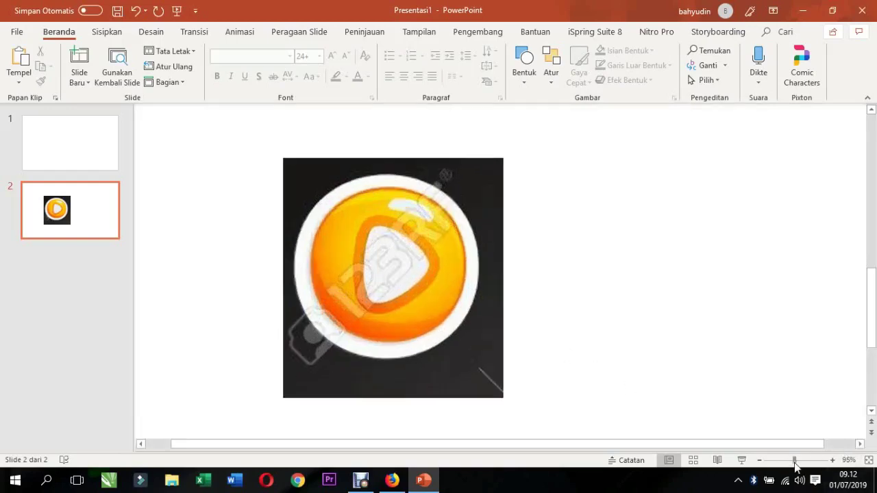
click(794, 462)
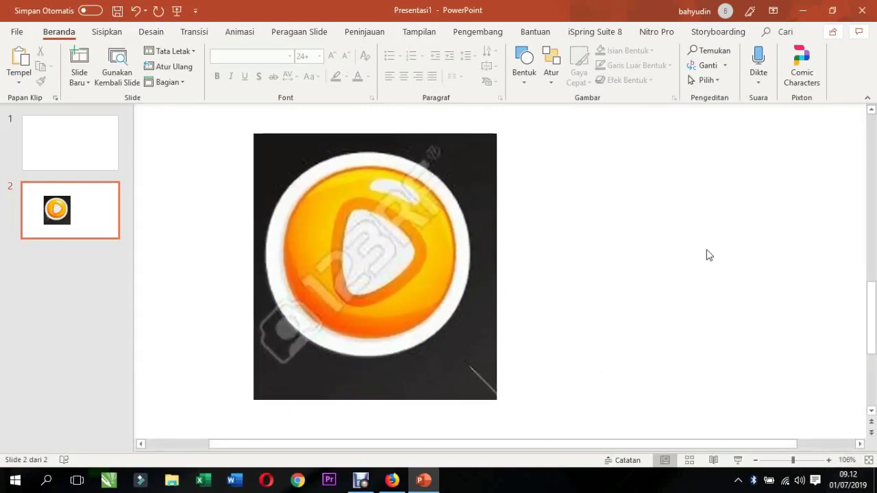
drag(650, 444, 709, 444)
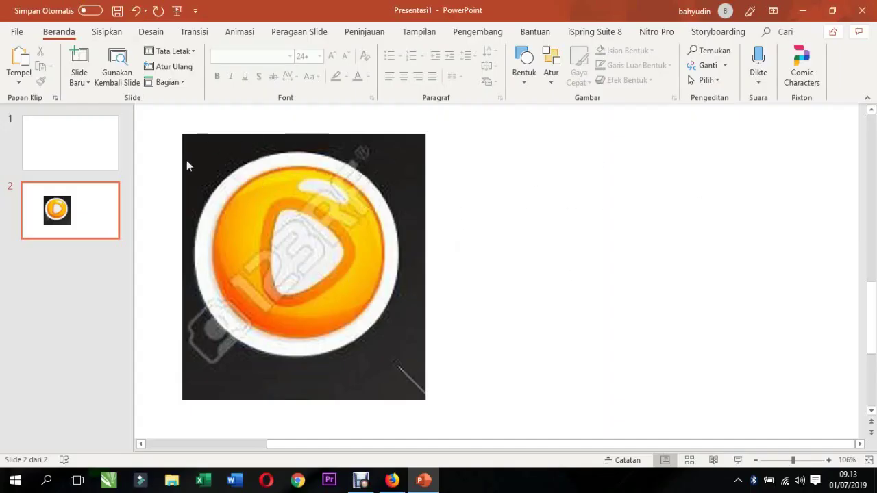
right_click(477, 163)
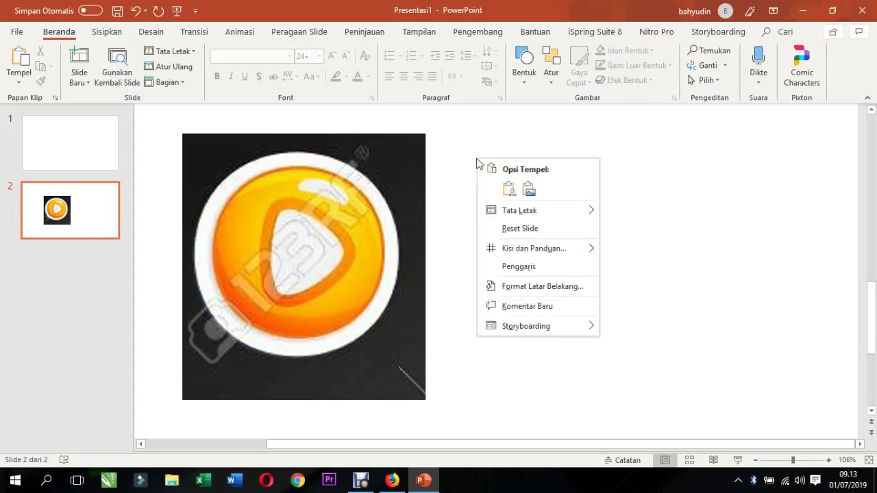
right_click(459, 143)
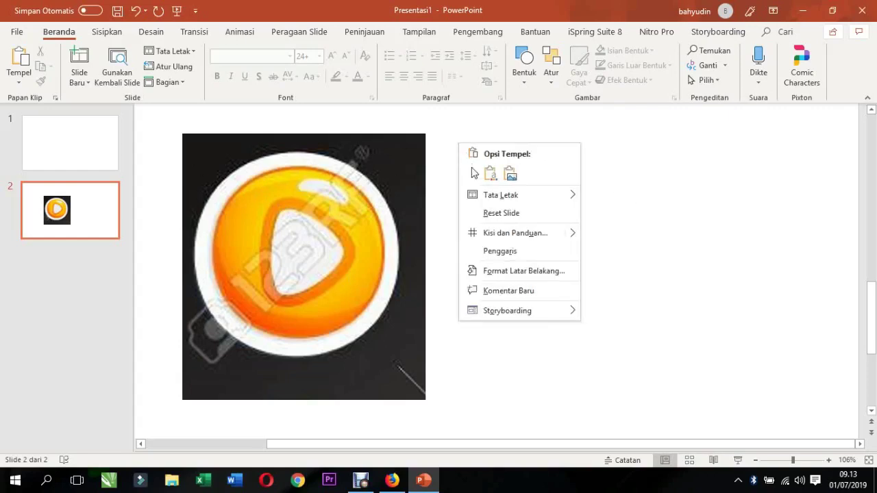
click(552, 272)
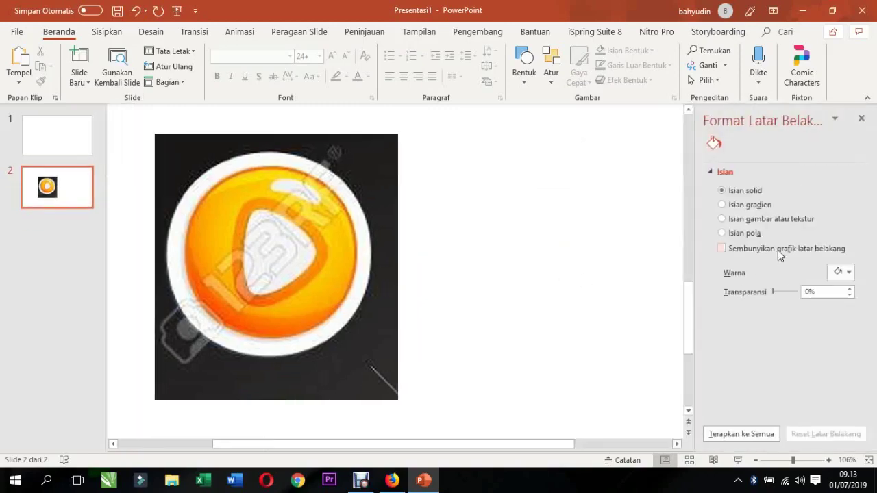
click(848, 272)
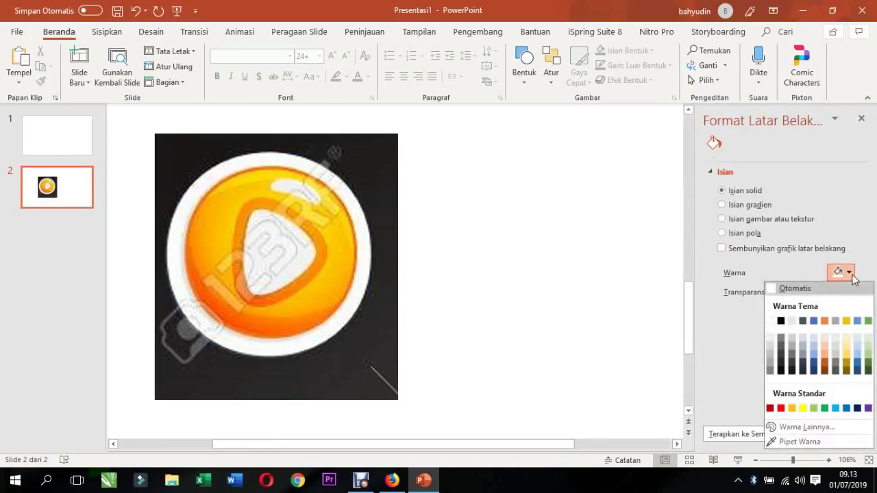
click(780, 320)
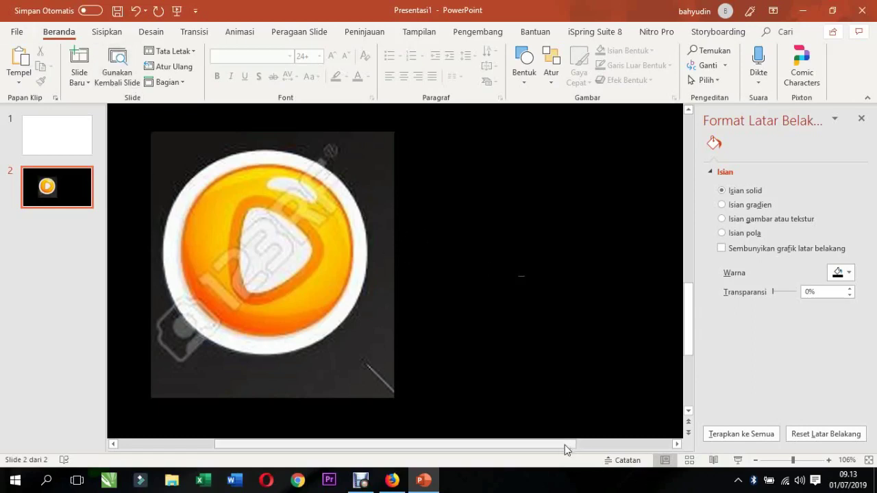
drag(564, 445, 582, 444)
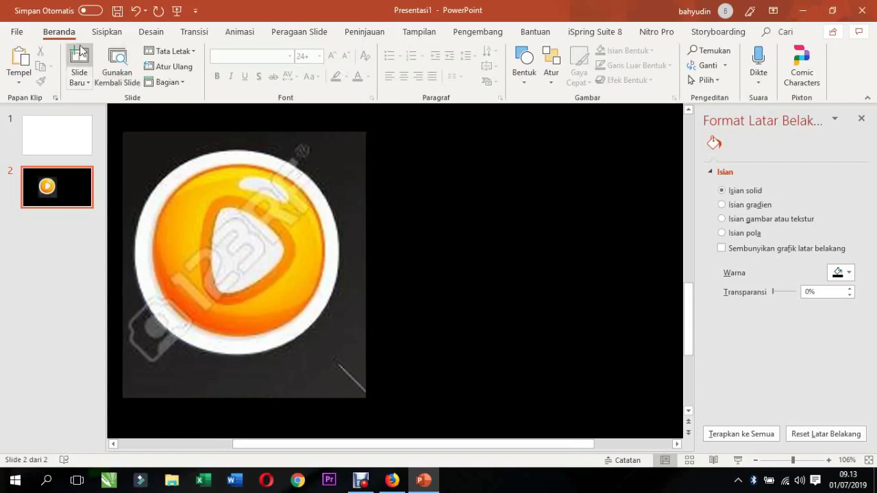
- Draw a large blue 7,7 × 7,7 cm oval on the right half of the black slide
click(104, 32)
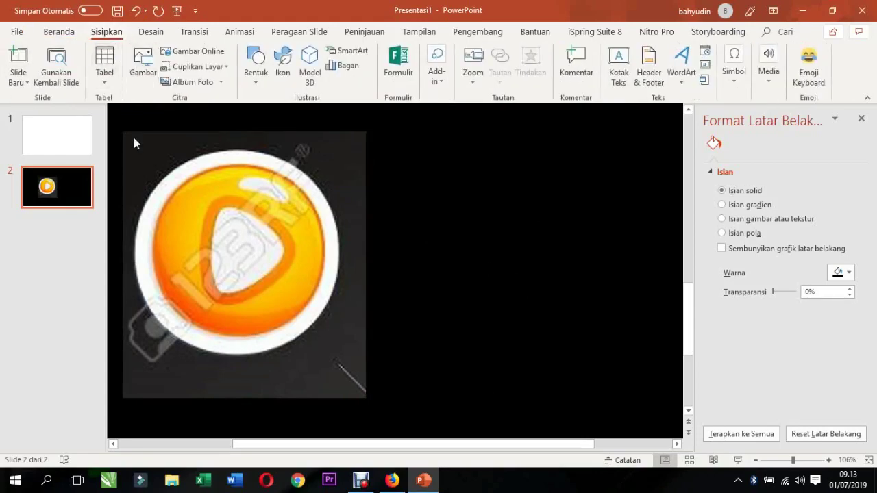
click(60, 33)
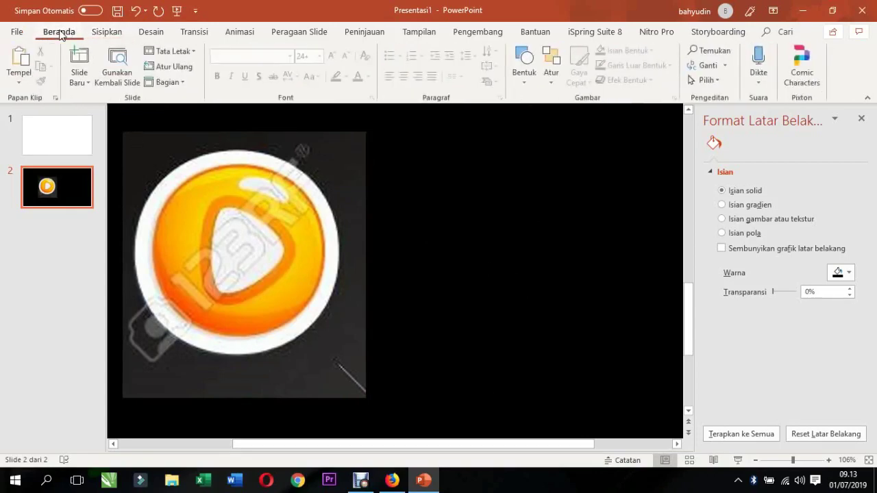
click(106, 34)
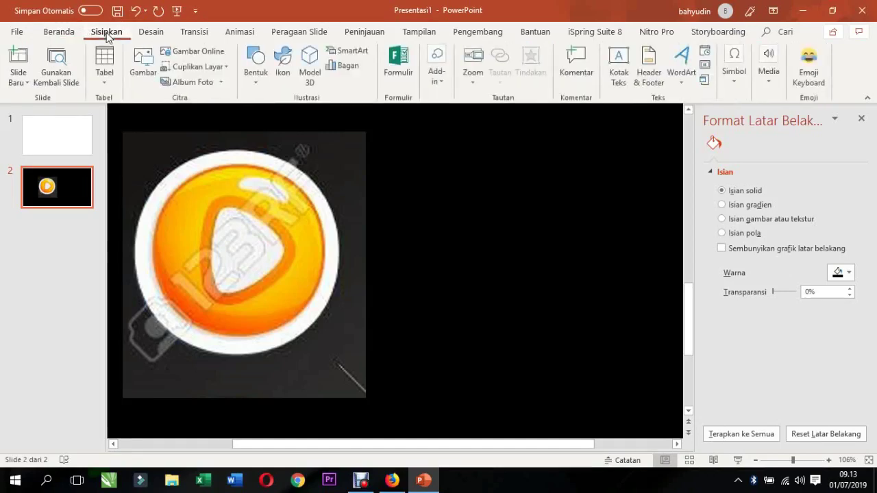
click(255, 85)
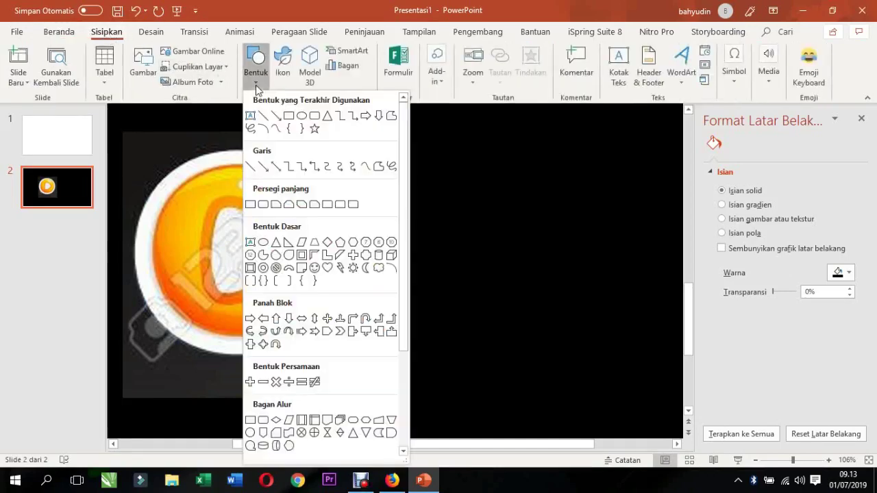
click(302, 116)
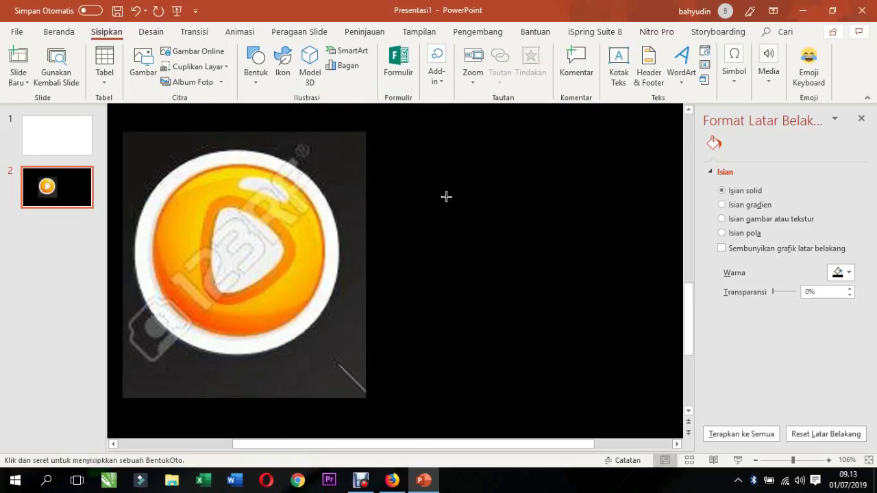
mouse_move(422, 167)
mouse_down()
mouse_move(631, 376)
mouse_move(571, 316)
mouse_up()
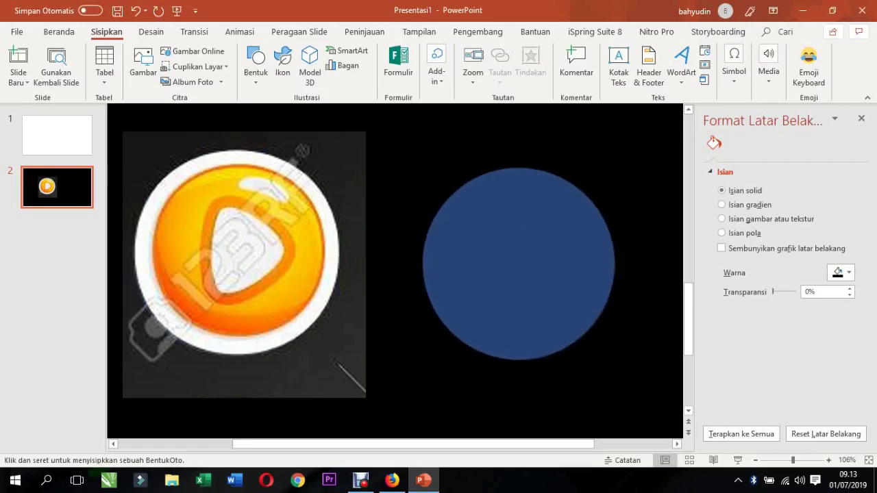
mouse_move(571, 316)
mouse_down()
mouse_move(619, 365)
mouse_move(608, 363)
mouse_up()
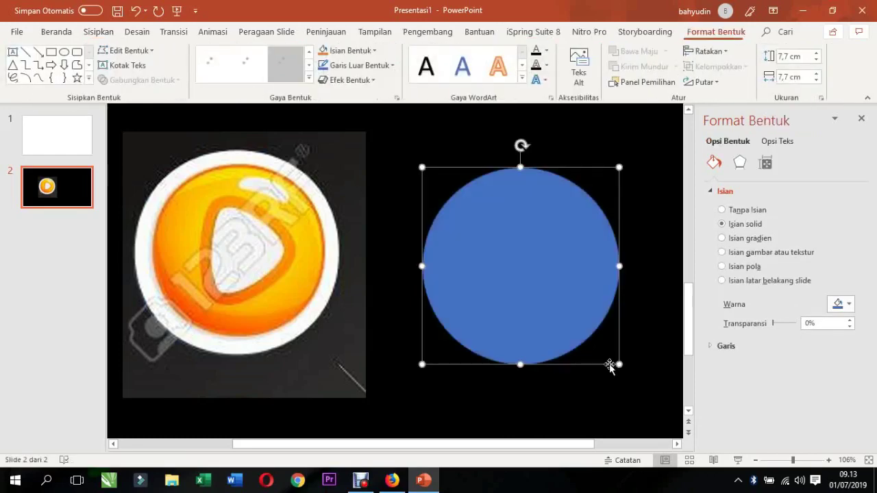
drag(505, 240, 507, 241)
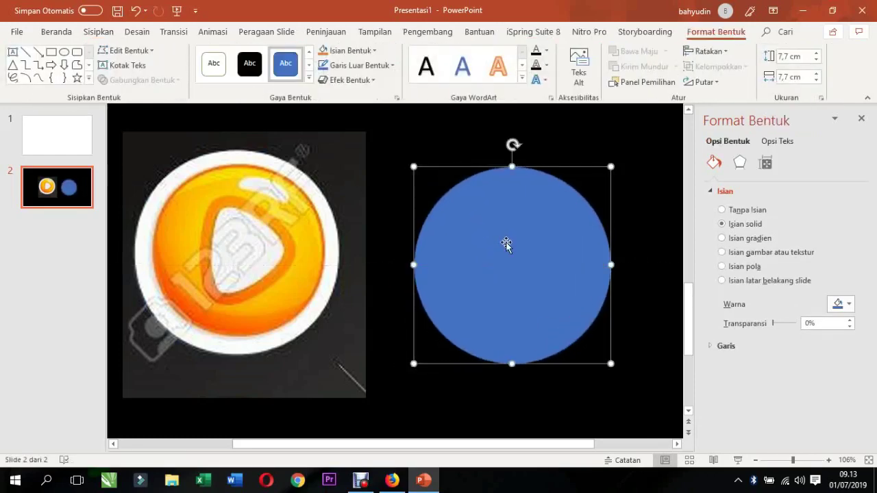
click(448, 154)
click(511, 233)
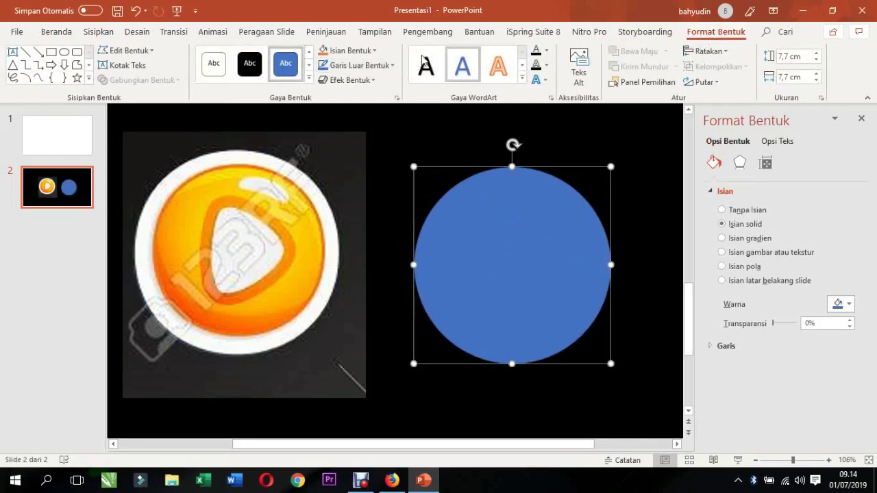
- Set the blue circle's outline to Tanpa Garis Luar (no outline)
click(395, 67)
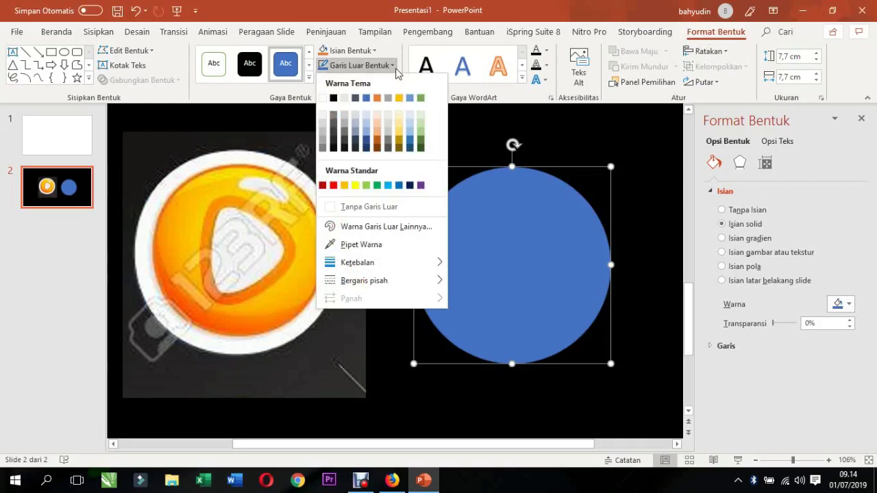
click(332, 210)
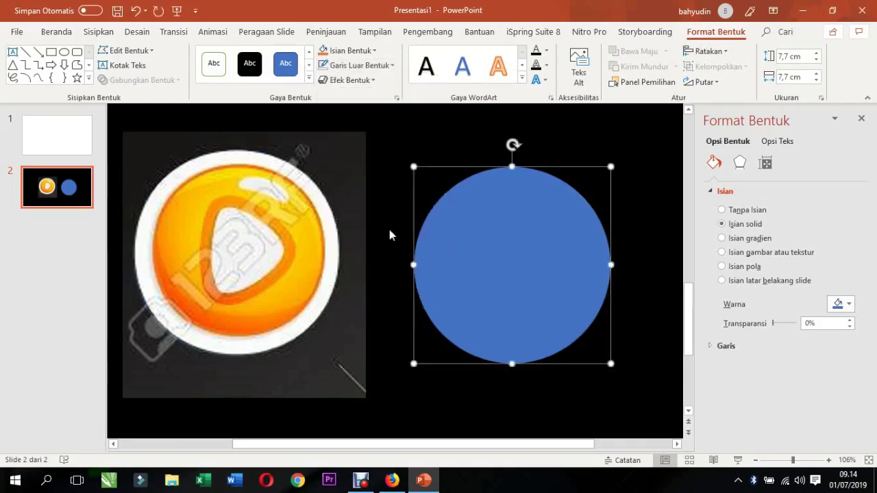
click(493, 129)
click(520, 207)
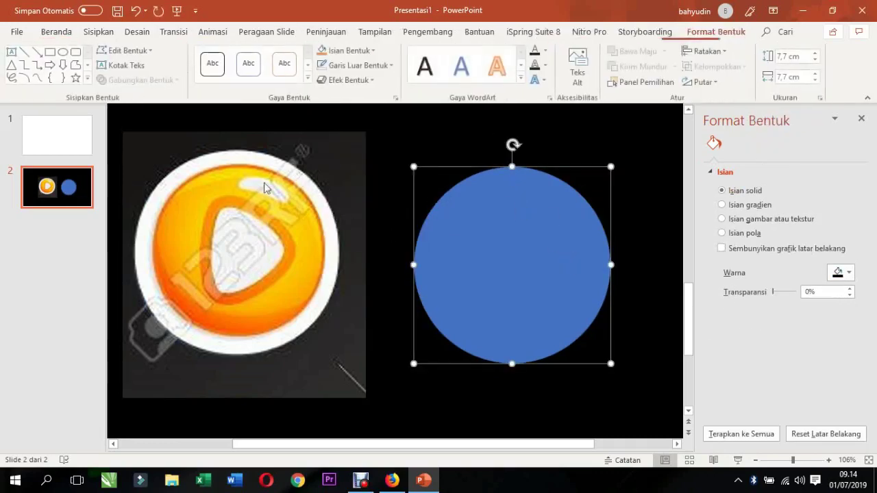
click(390, 282)
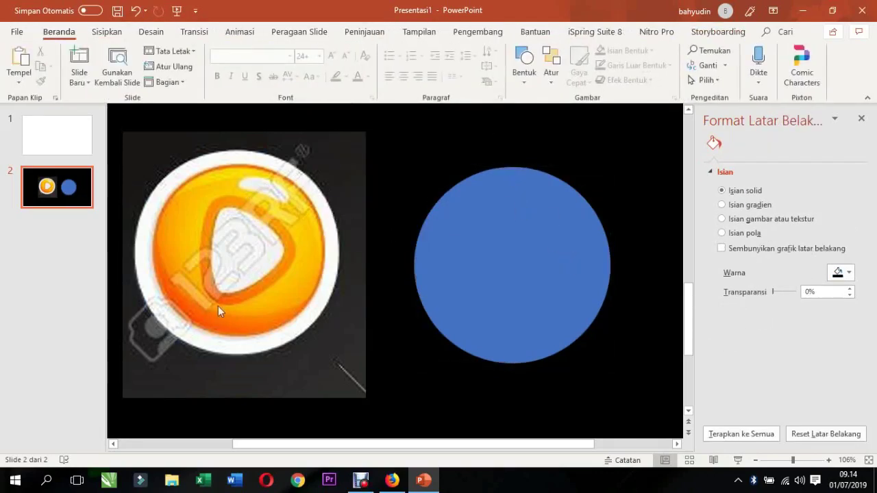
click(532, 250)
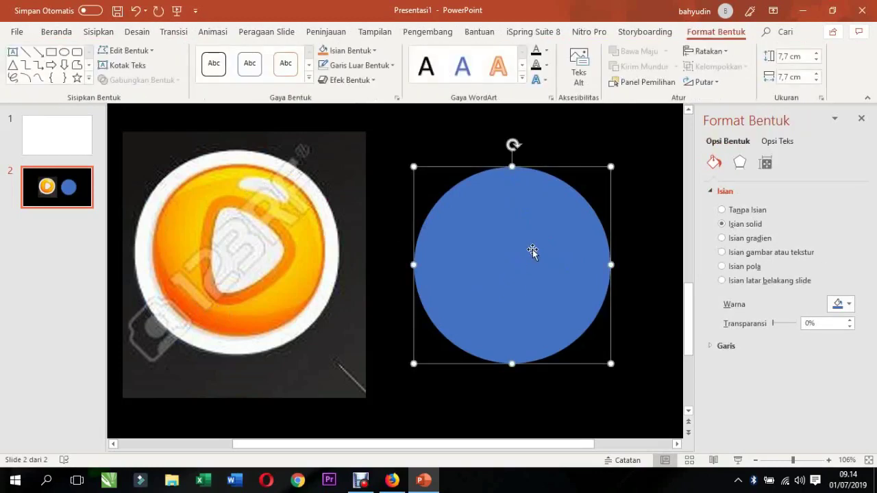
- Fill the circle with orange sampled by Pipet Warna from the reference play button
right_click(533, 207)
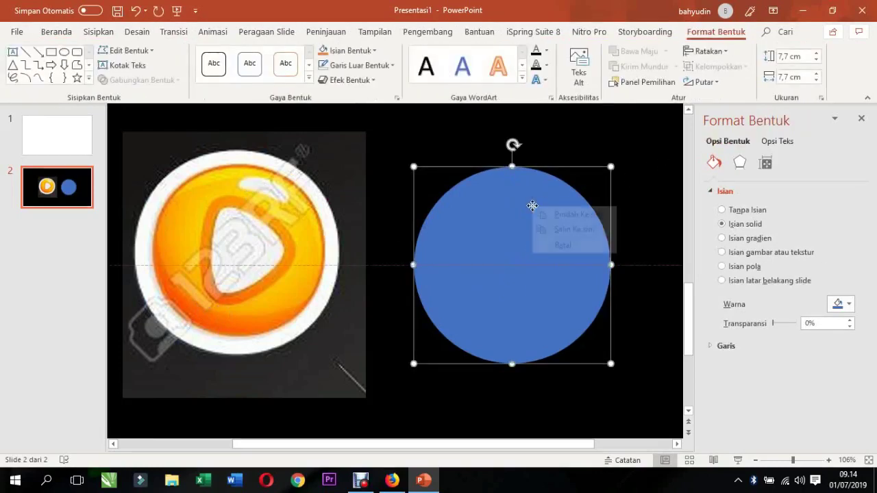
right_click(468, 202)
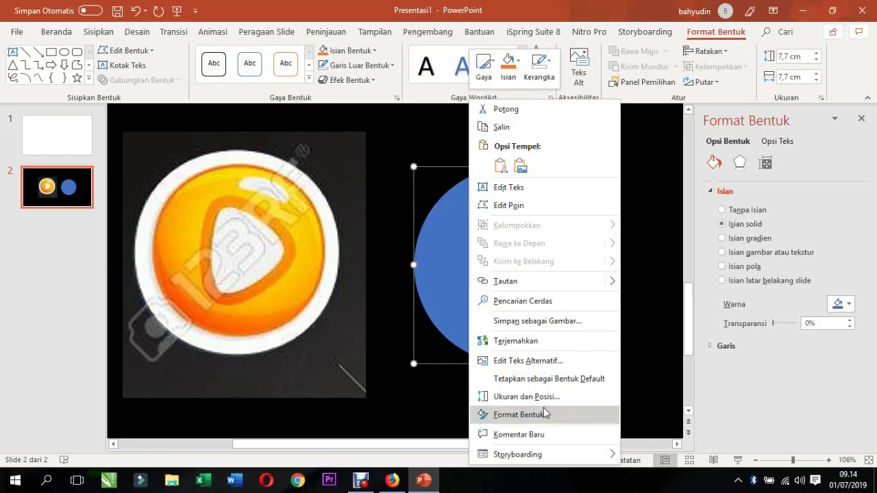
click(529, 417)
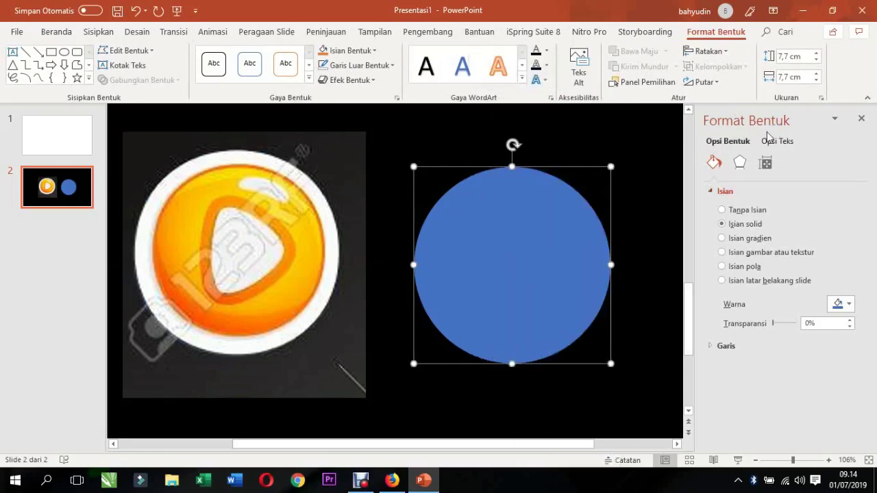
click(849, 305)
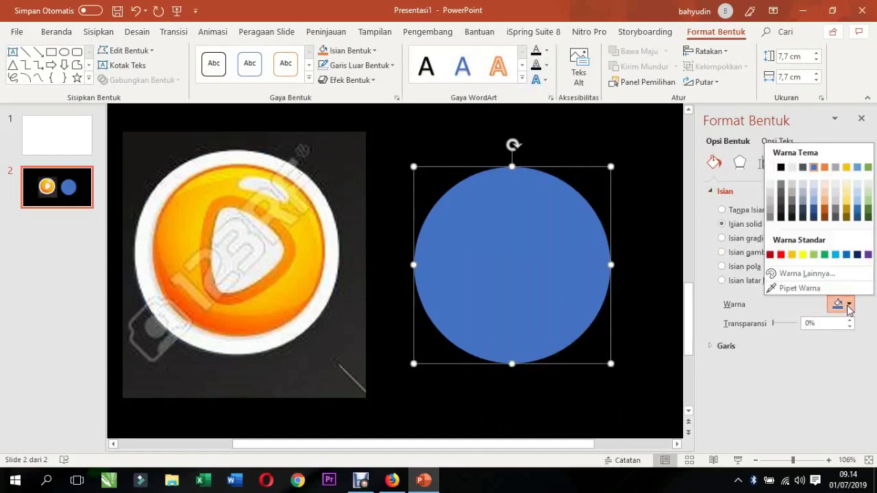
click(775, 289)
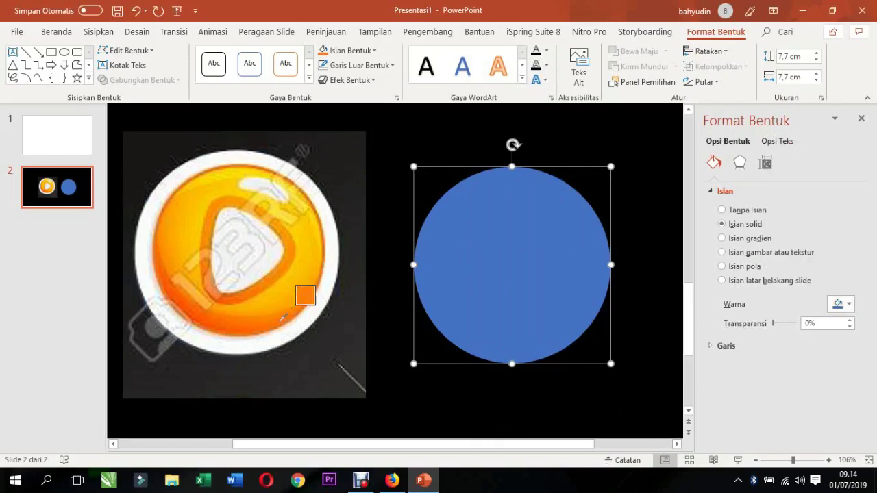
click(237, 330)
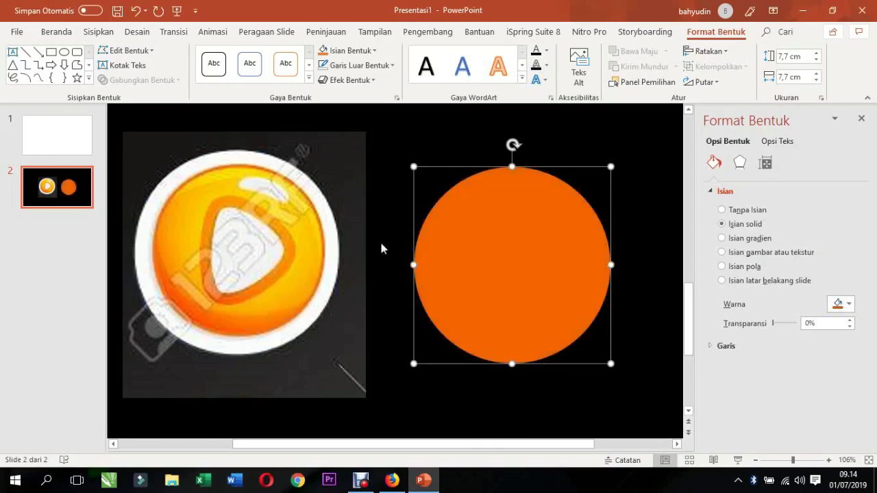
click(424, 157)
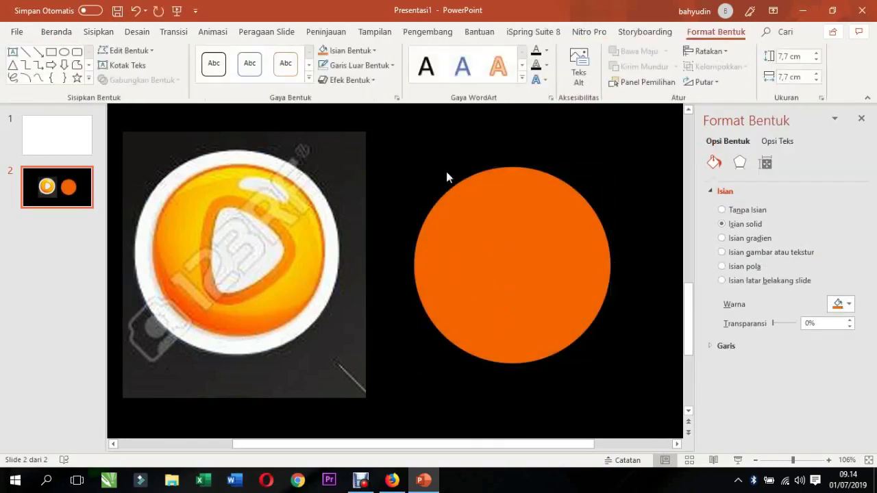
- Copy the orange circle and paste a duplicate, moving it left toward the reference logo
click(567, 322)
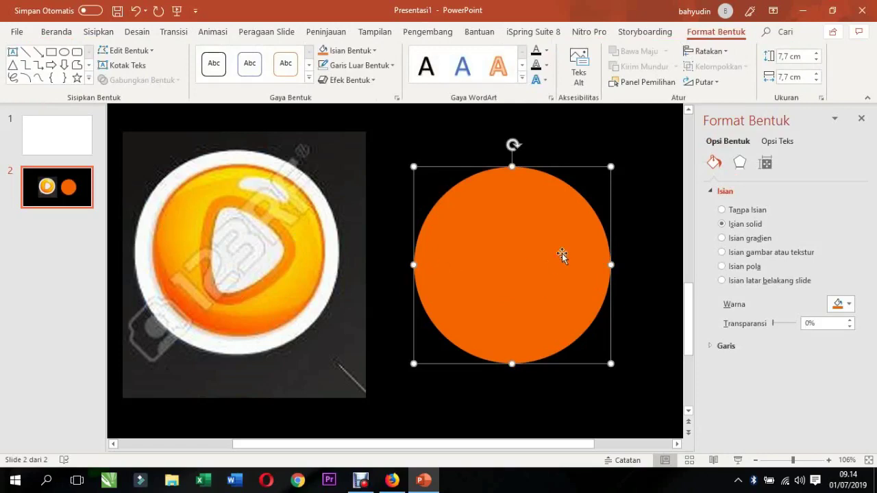
click(462, 126)
click(522, 242)
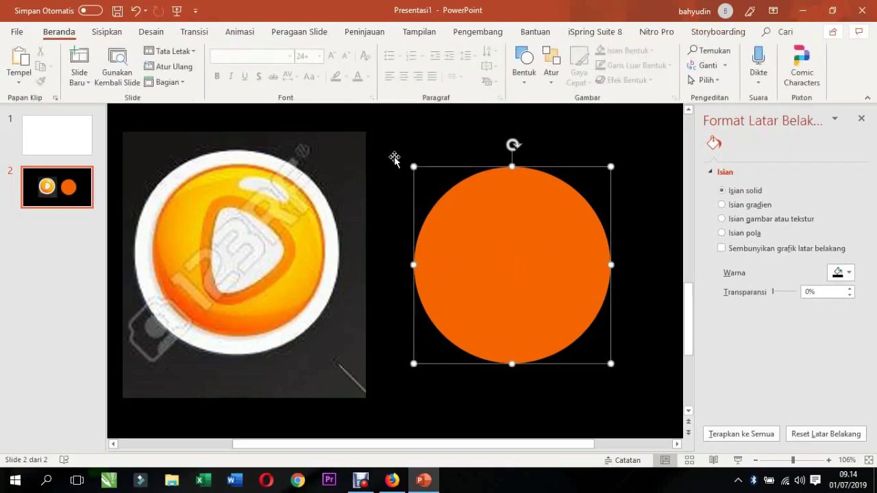
click(483, 202)
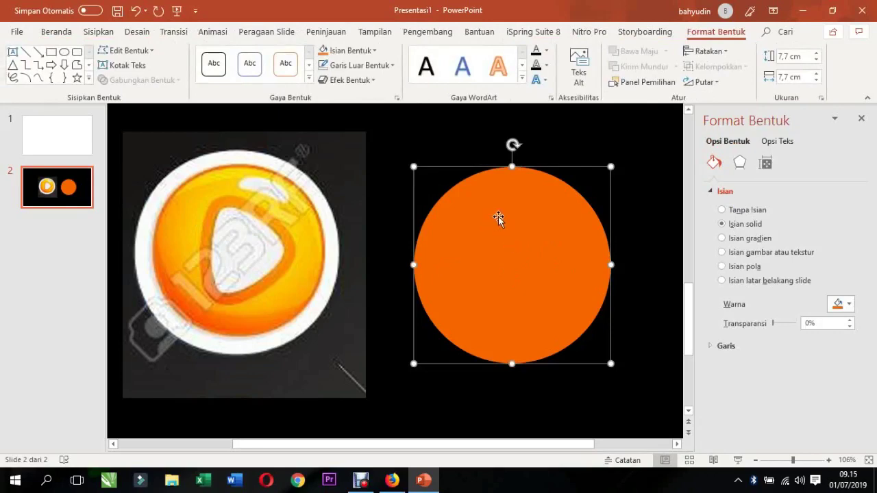
right_click(498, 216)
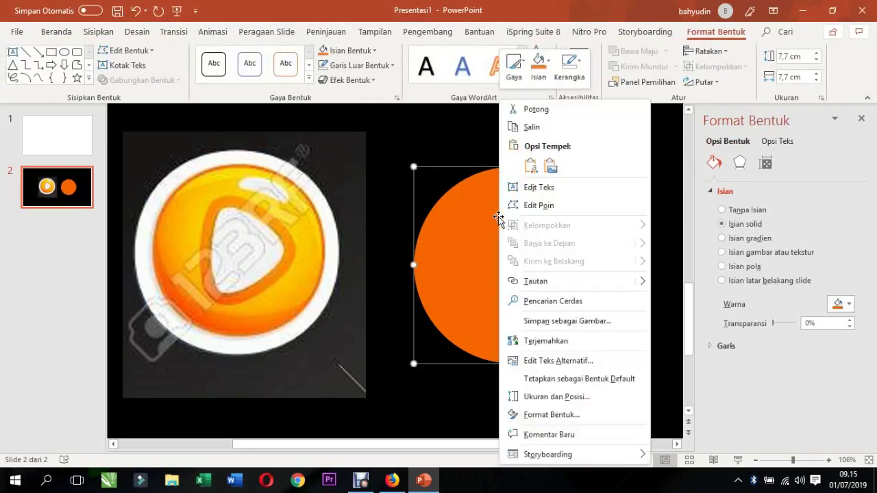
click(532, 127)
right_click(450, 130)
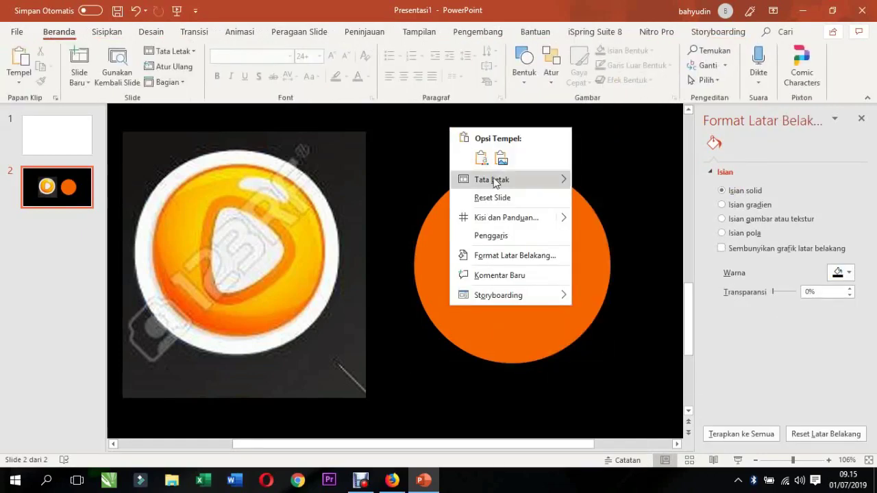
click(482, 158)
click(482, 157)
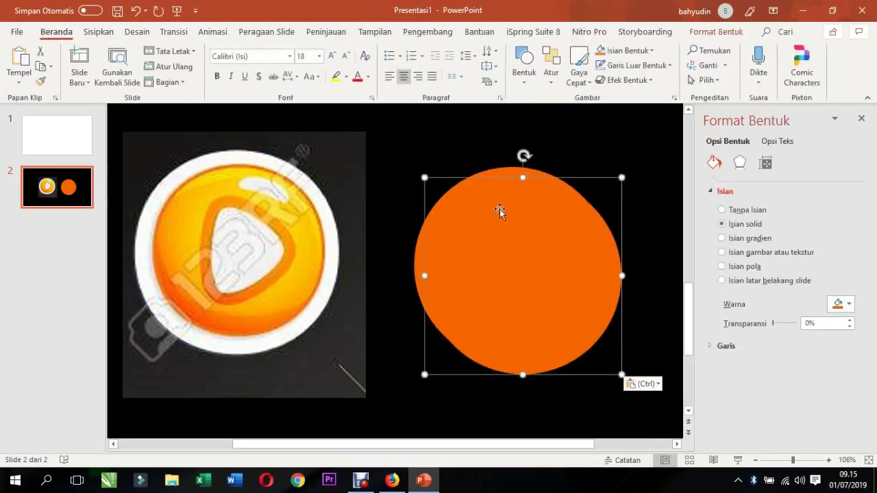
mouse_move(499, 210)
mouse_down()
mouse_move(375, 207)
mouse_move(370, 233)
mouse_up()
- Fill the duplicate circle with gold and place it over the reference picture
click(850, 306)
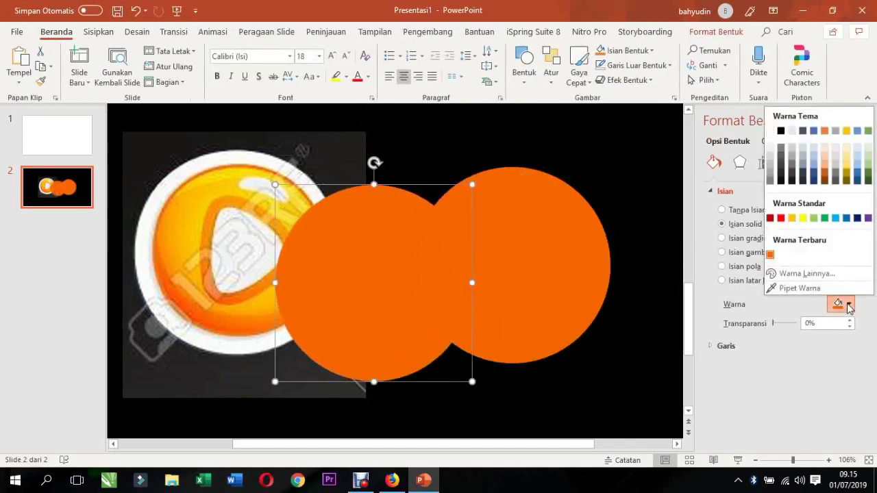
click(792, 219)
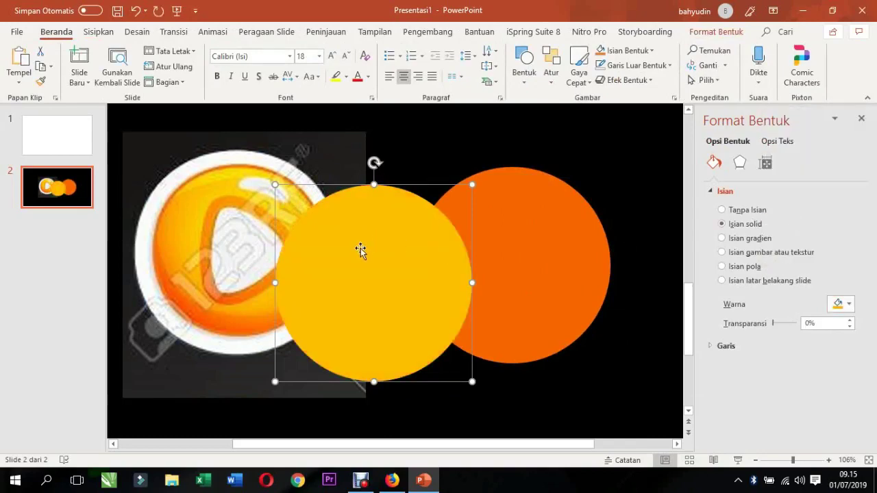
drag(360, 250, 241, 258)
click(522, 240)
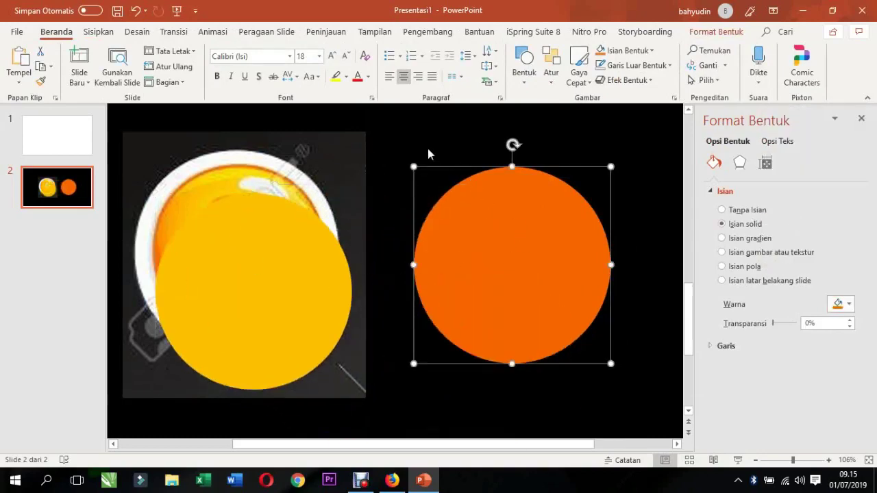
click(427, 149)
click(206, 252)
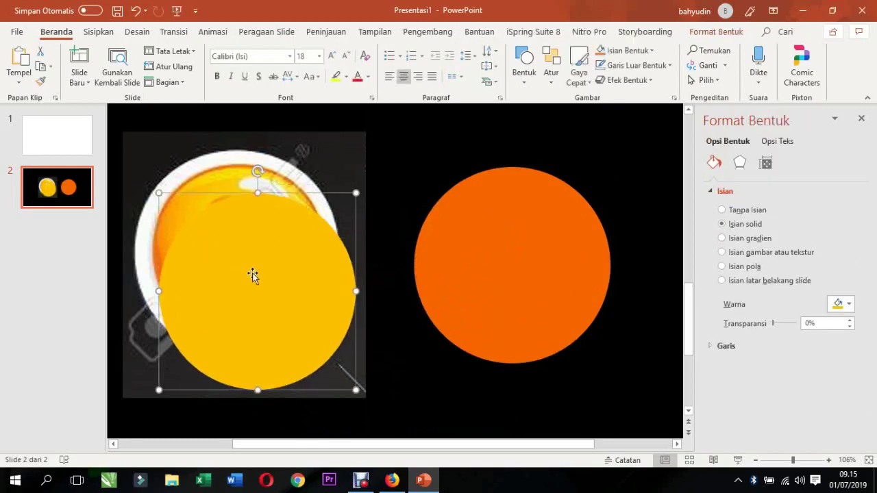
- Lay the gold circle over the orange one and flatten it so an orange rim shows below
mouse_move(252, 272)
mouse_down()
mouse_move(472, 276)
mouse_move(495, 233)
mouse_up()
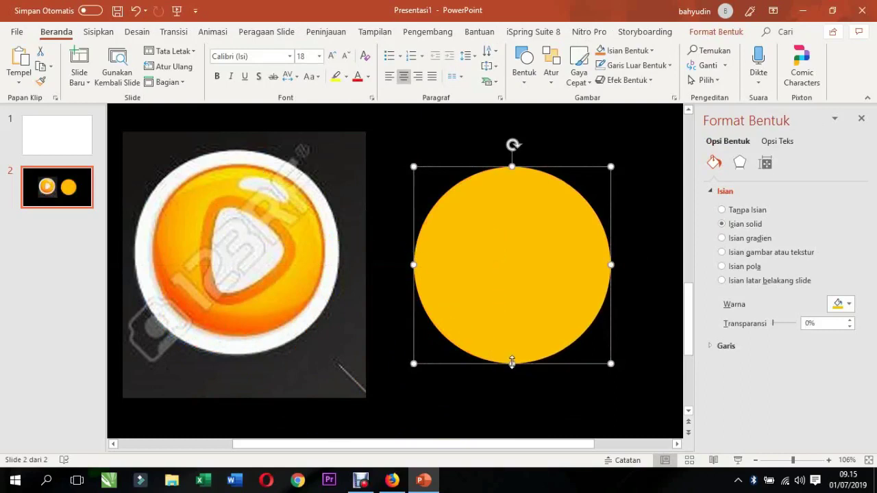
drag(512, 362, 518, 339)
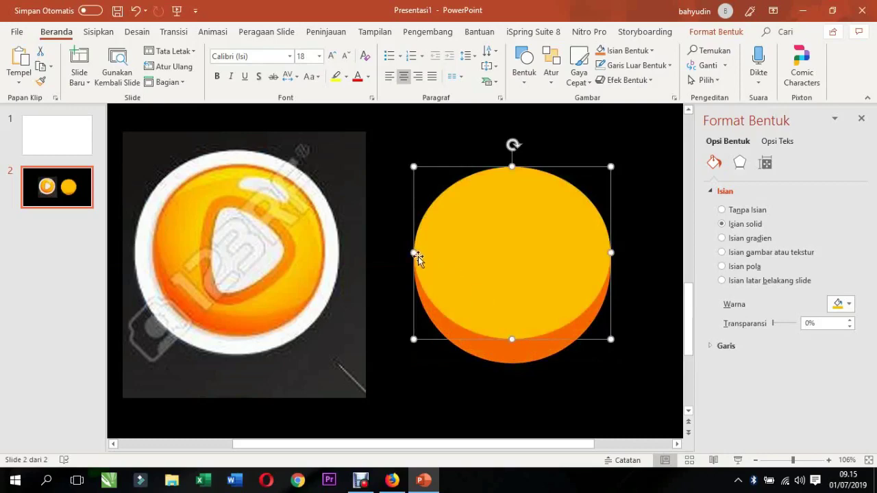
drag(415, 253, 417, 256)
drag(609, 254, 603, 261)
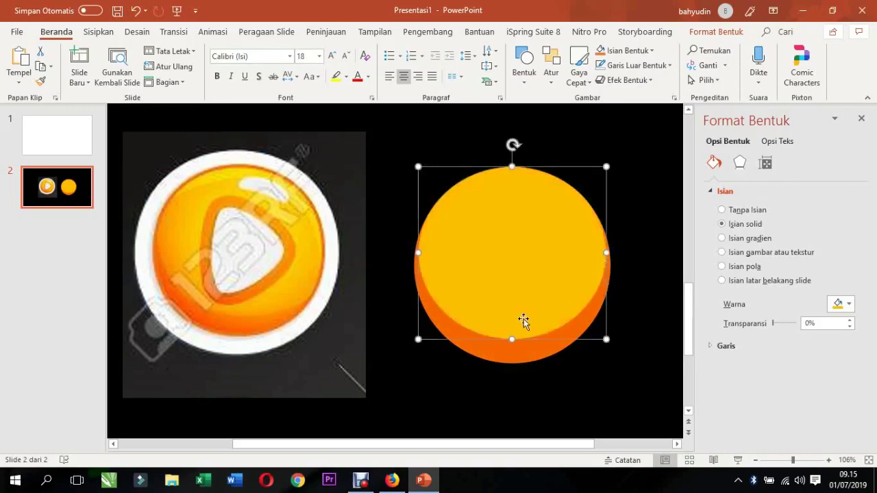
drag(513, 339, 513, 346)
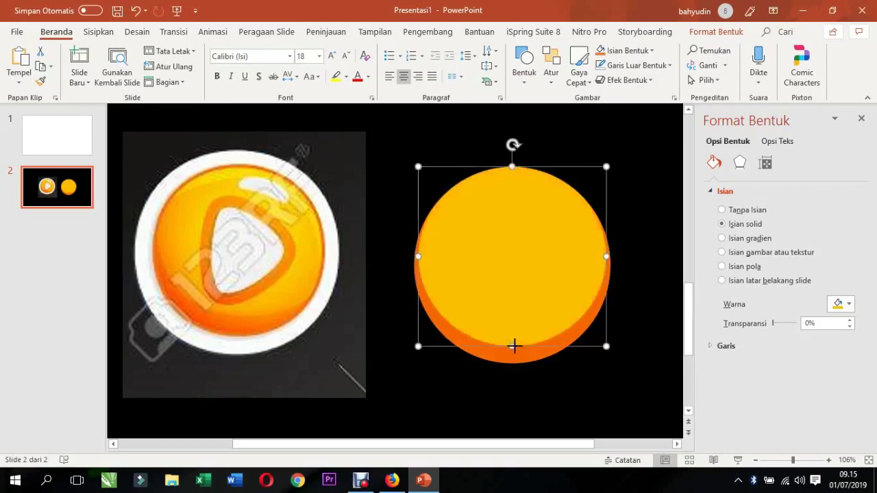
click(429, 159)
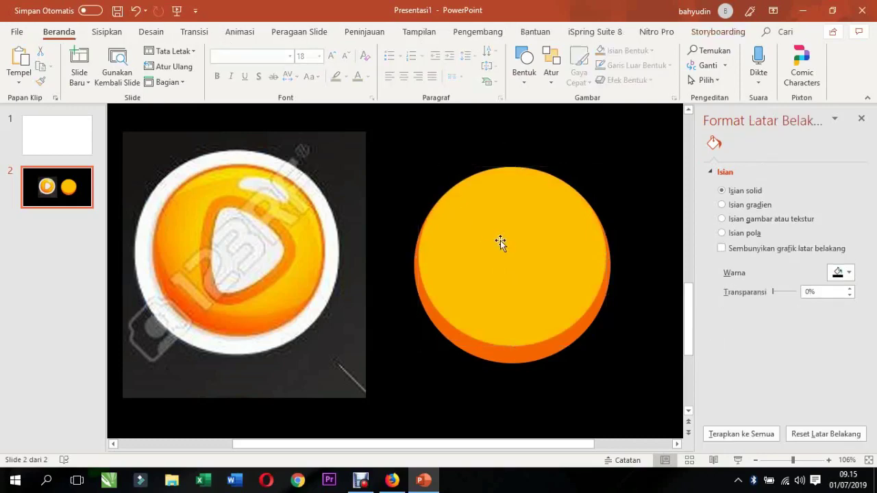
- Give the top circle a light peach fill at 50% transparency
click(496, 241)
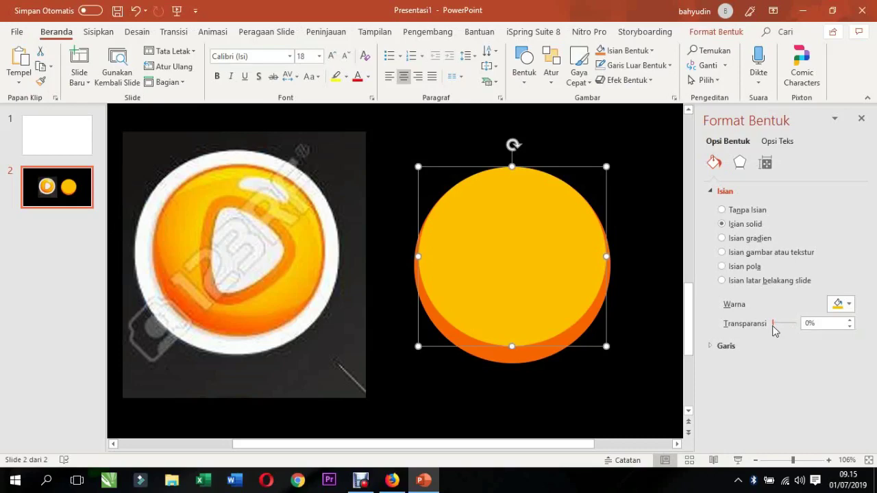
drag(773, 325, 779, 325)
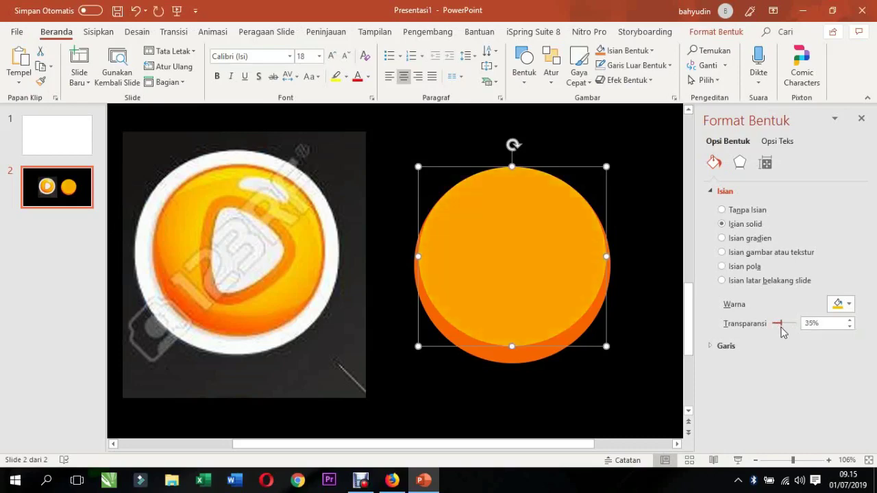
click(848, 304)
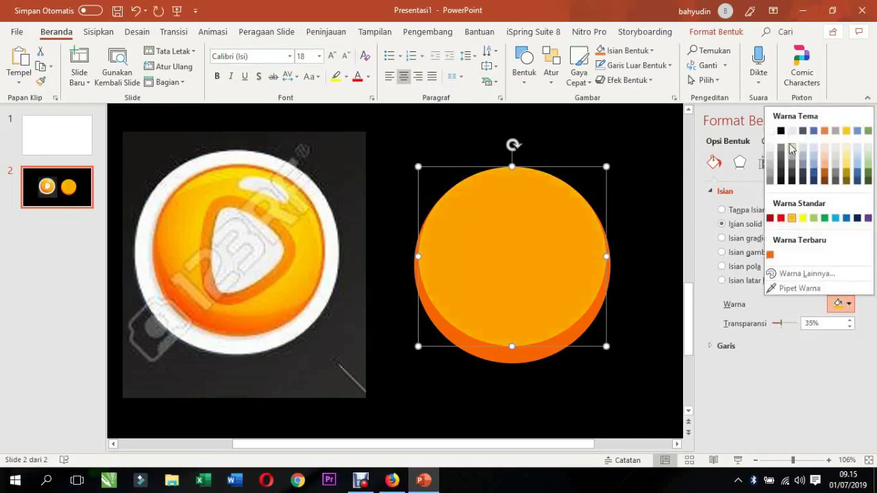
click(824, 154)
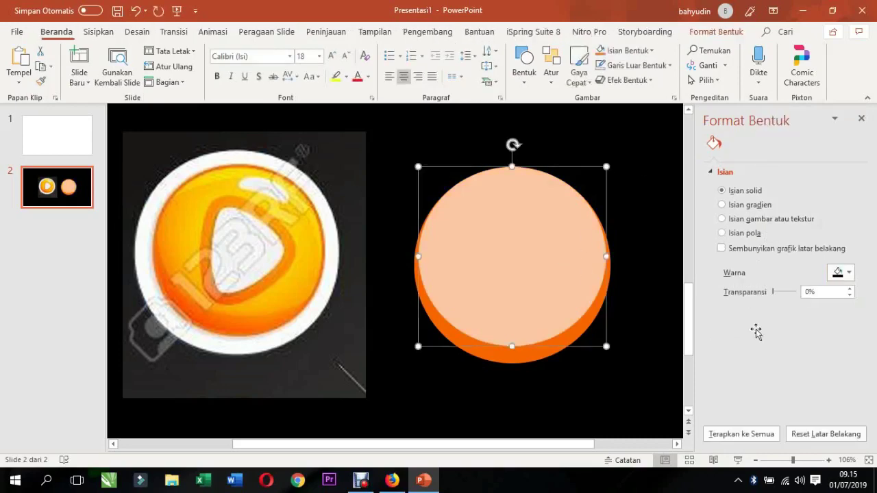
click(810, 324)
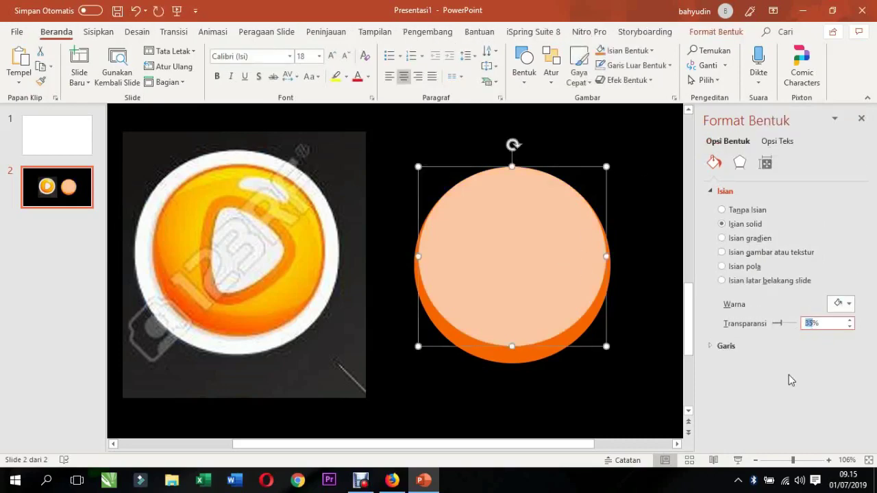
text(50)
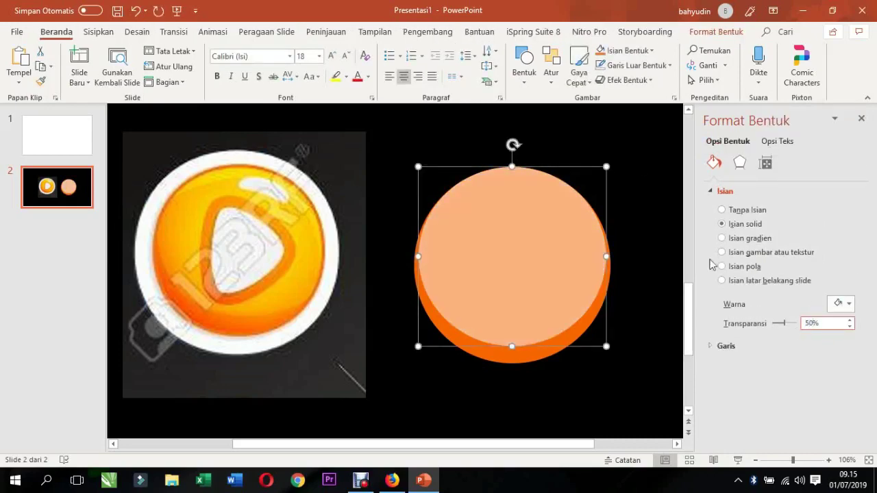
- Reapply 50% fill transparency to the top circle and check the layered button
click(634, 273)
click(531, 258)
click(603, 397)
click(533, 358)
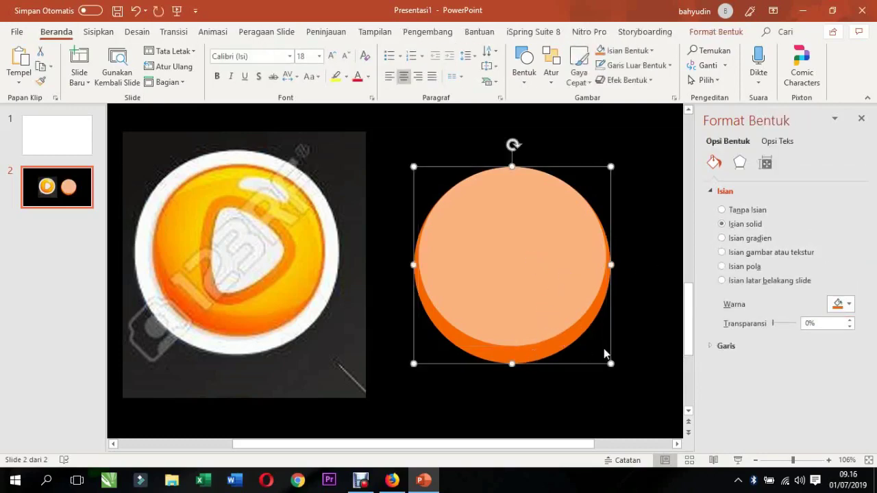
click(646, 353)
click(600, 269)
click(589, 254)
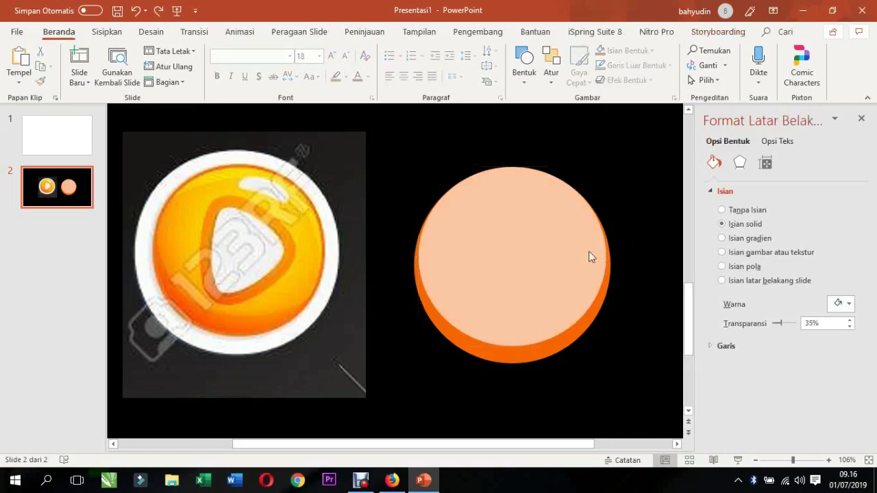
click(553, 285)
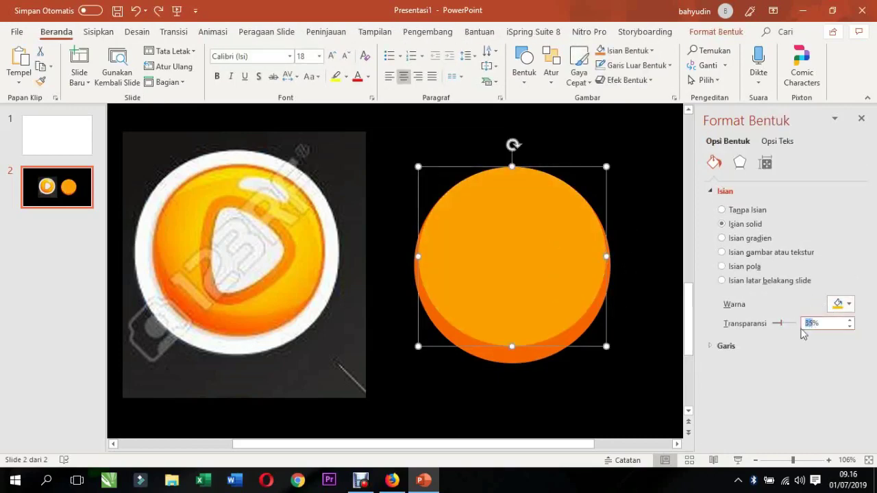
text(50)
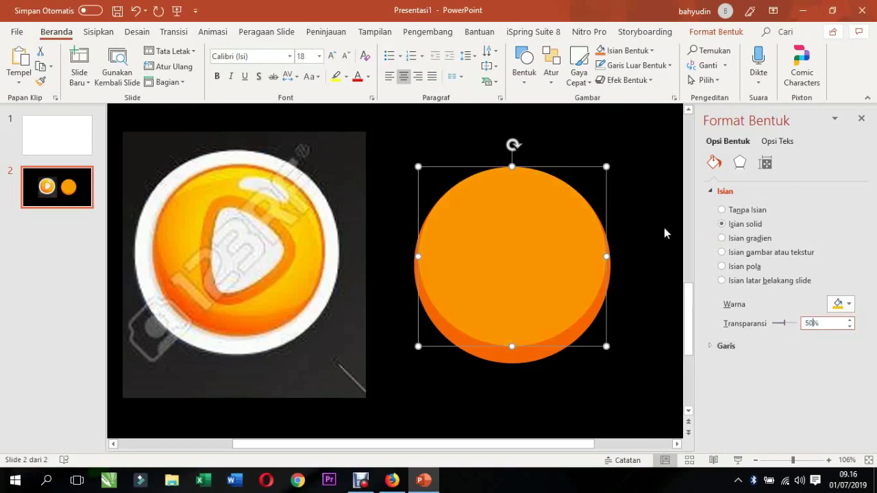
click(664, 234)
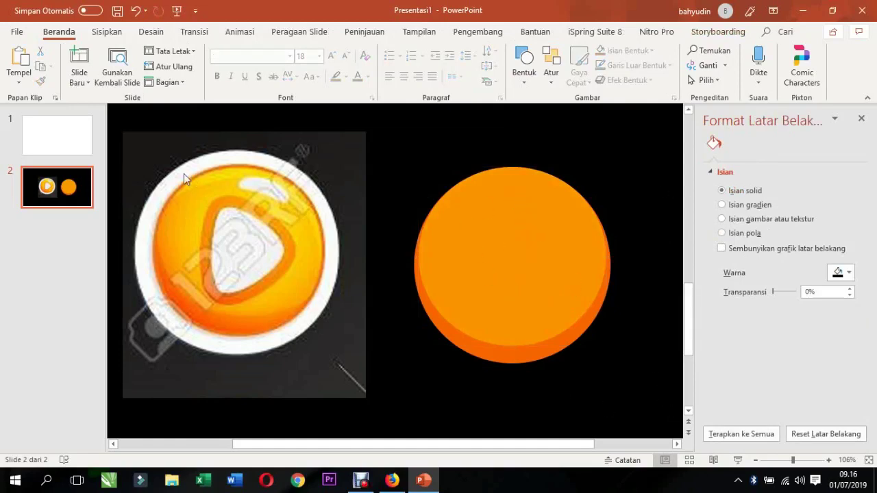
scroll(135, 164, up, 1)
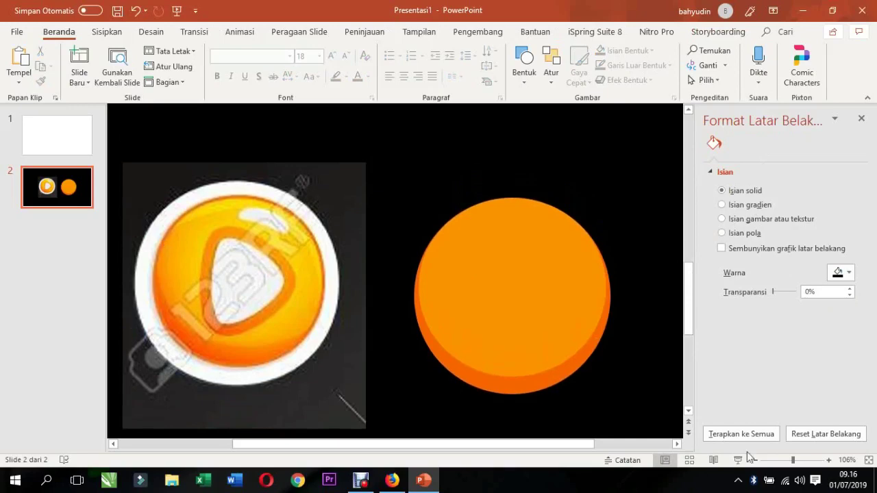
scroll(401, 386, up, 3)
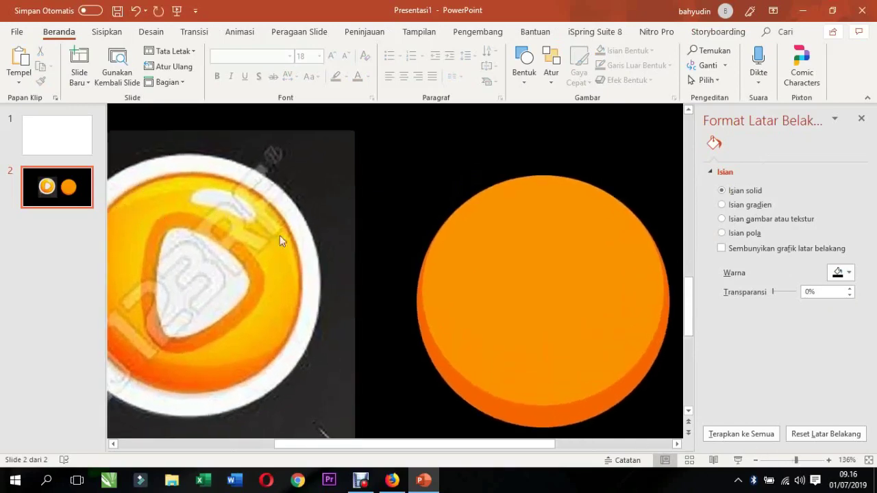
scroll(437, 158, down, 6)
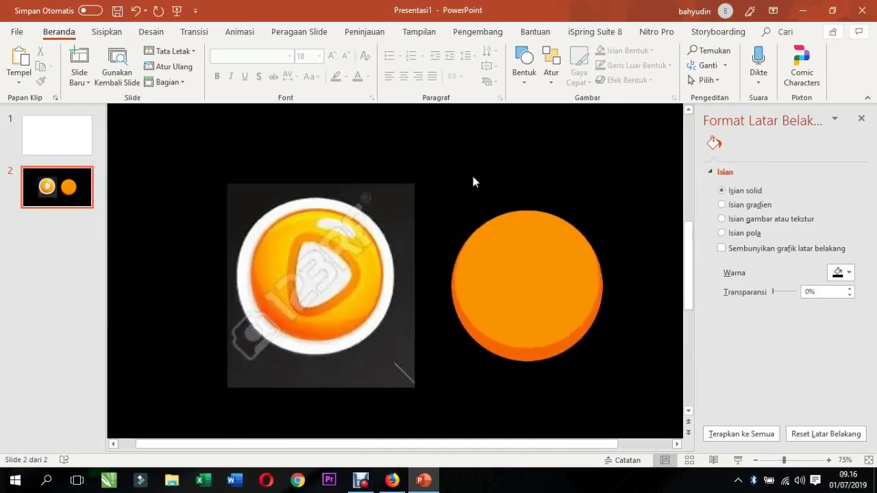
- Duplicate the orange circle onto the reference picture and colour the copy red
click(539, 350)
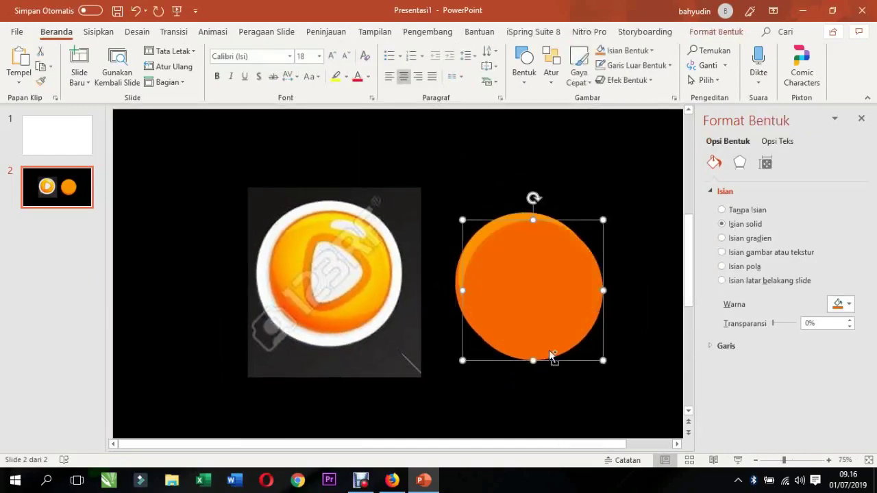
mouse_move(512, 299)
ctrl+mouse_down()
mouse_move(299, 280)
mouse_move(415, 221)
ctrl+mouse_up()
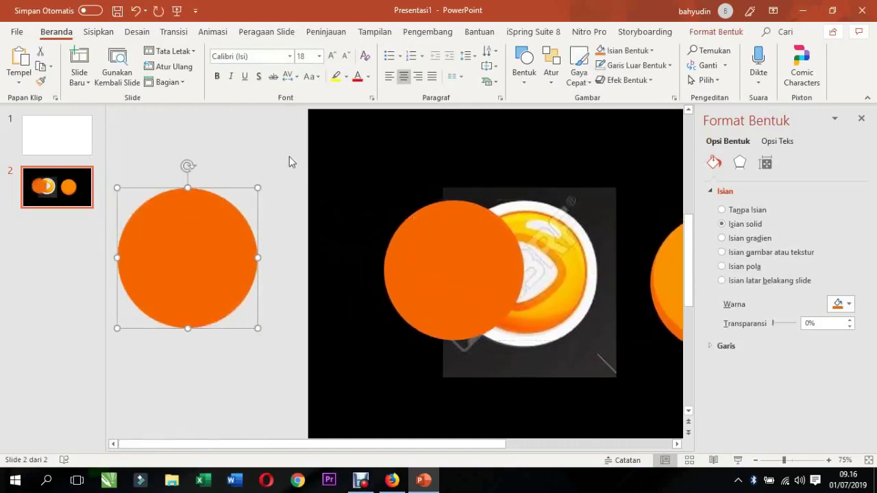
click(278, 187)
drag(168, 213, 386, 264)
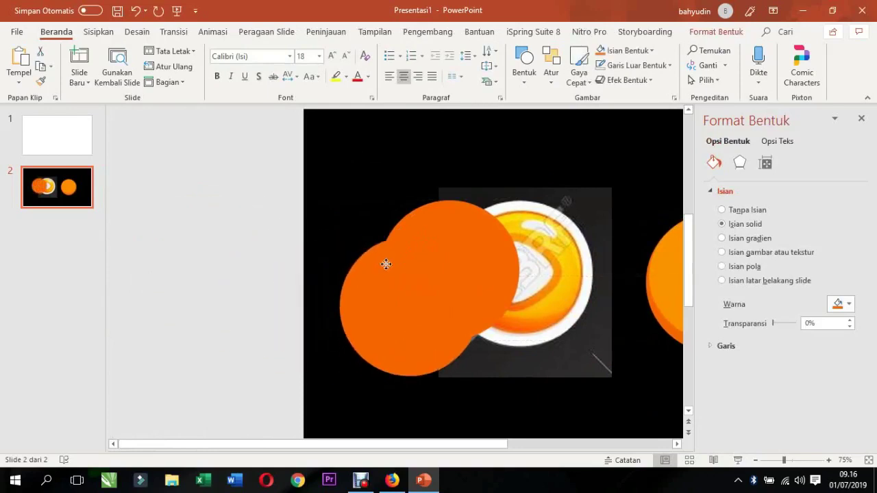
click(850, 304)
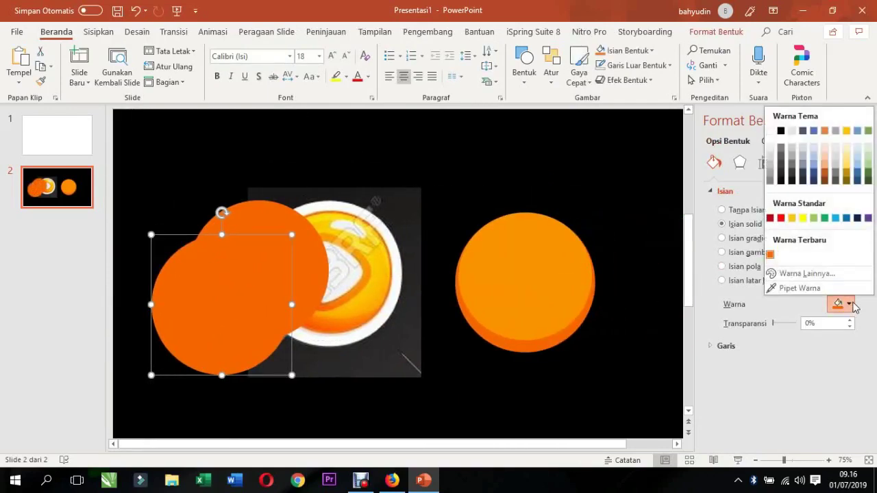
click(780, 218)
- Position the red circle offset over the orange circle behind it
click(280, 325)
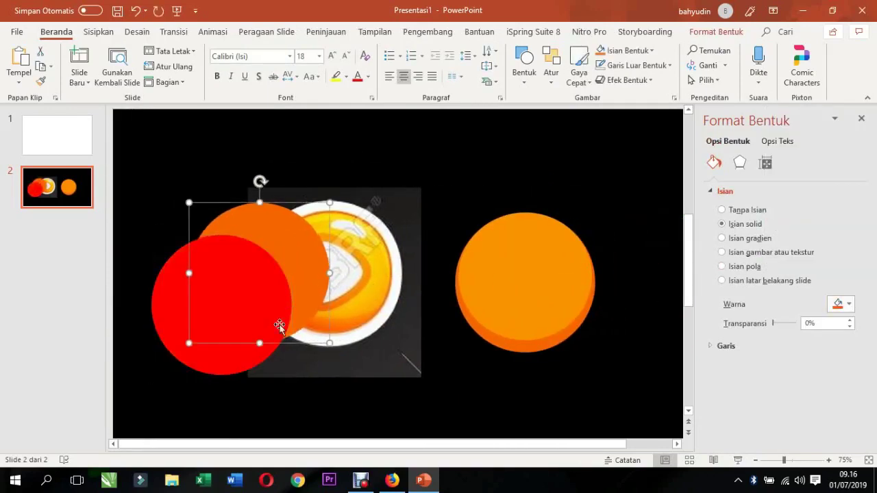
drag(205, 297, 246, 335)
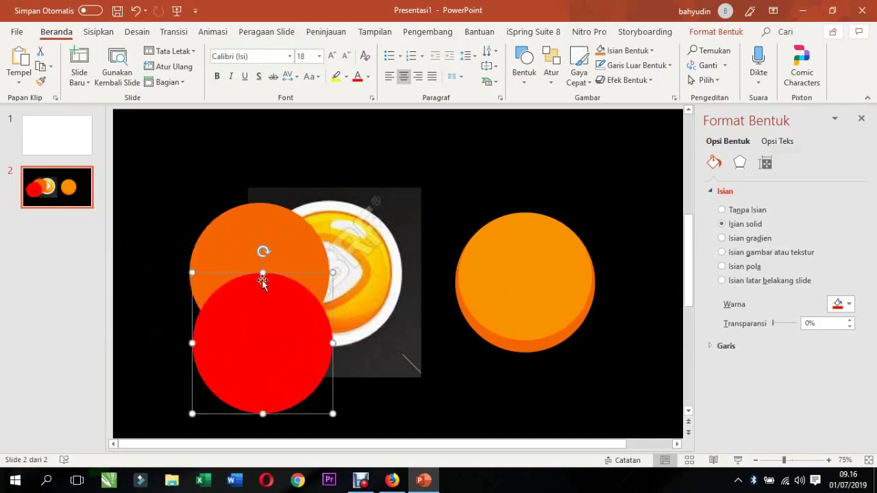
drag(250, 225, 216, 270)
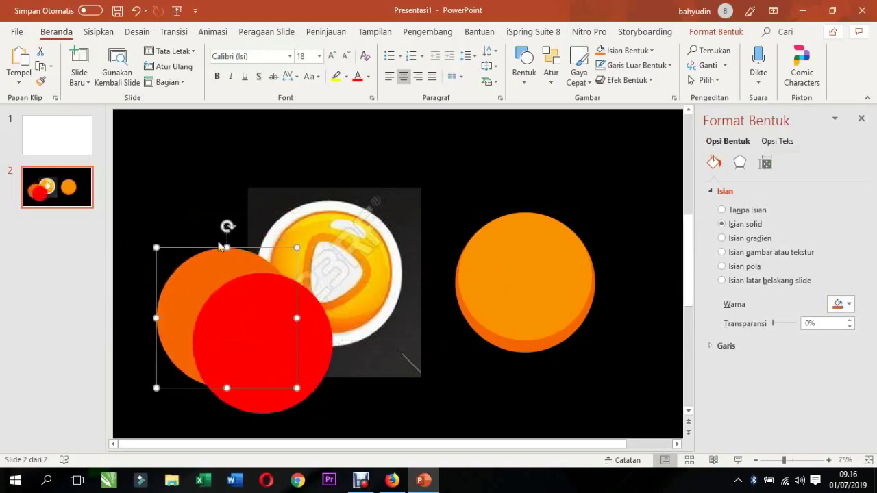
click(219, 246)
click(210, 272)
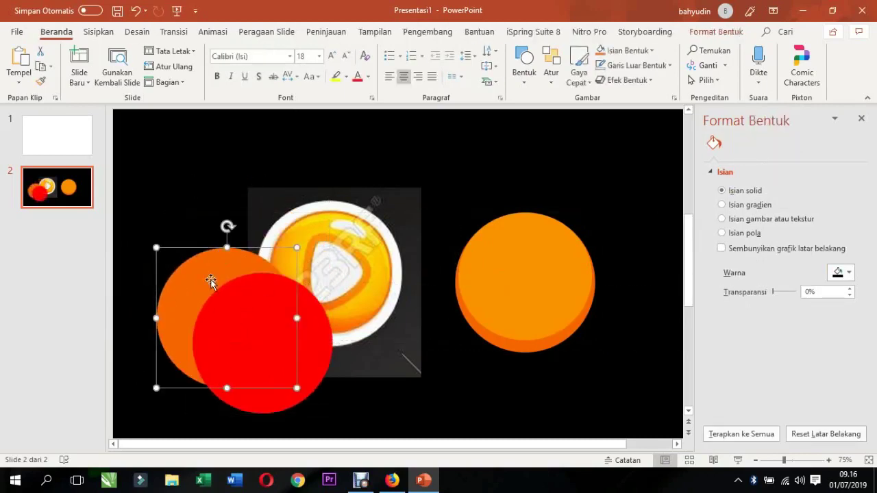
click(217, 155)
click(277, 363)
click(219, 223)
click(247, 338)
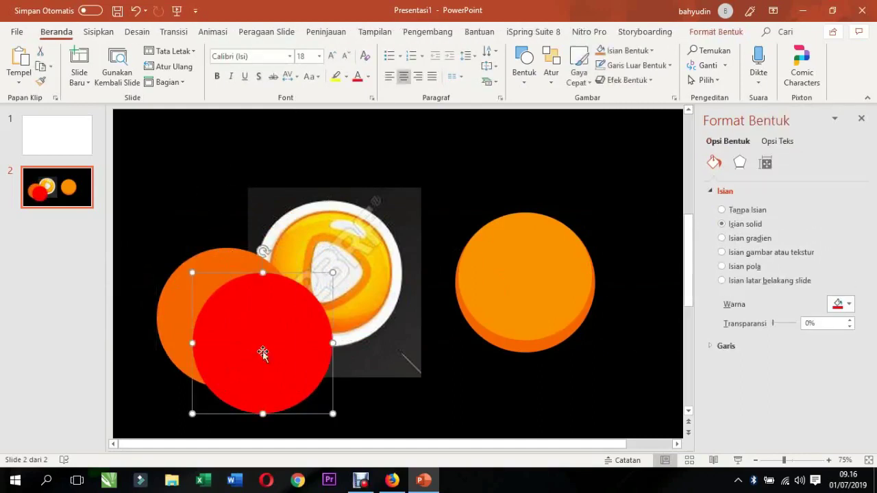
drag(263, 352, 221, 337)
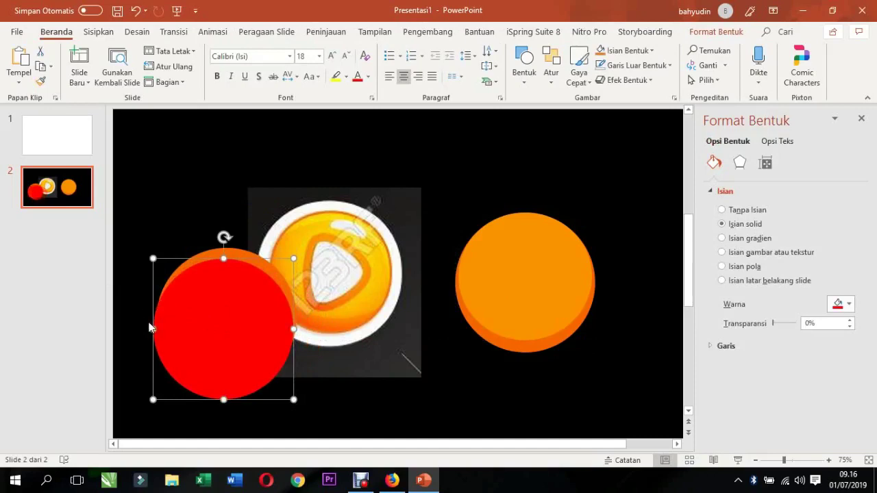
- Widen the red circle to cover most of the orange one, then select both circles
drag(154, 325, 141, 327)
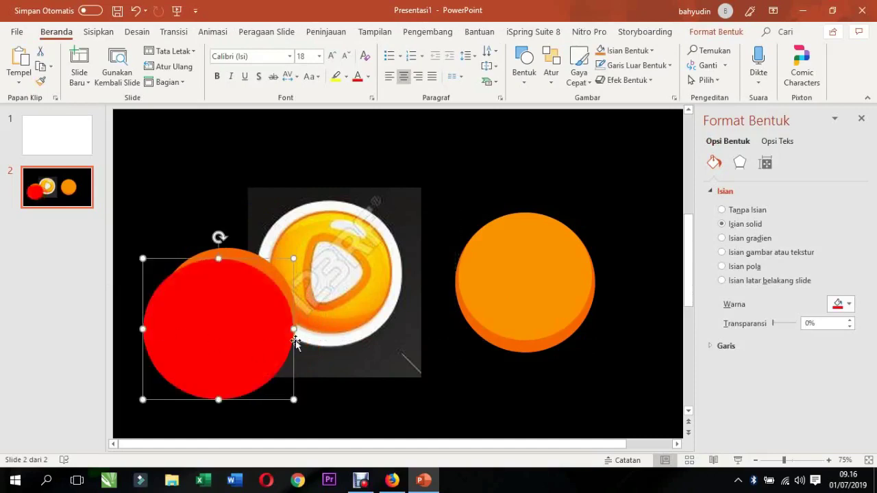
drag(293, 328, 300, 335)
click(197, 198)
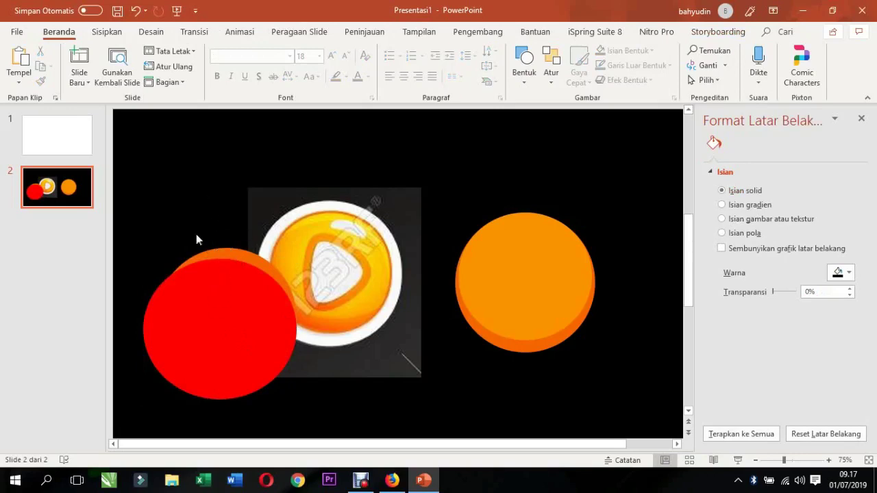
click(211, 250)
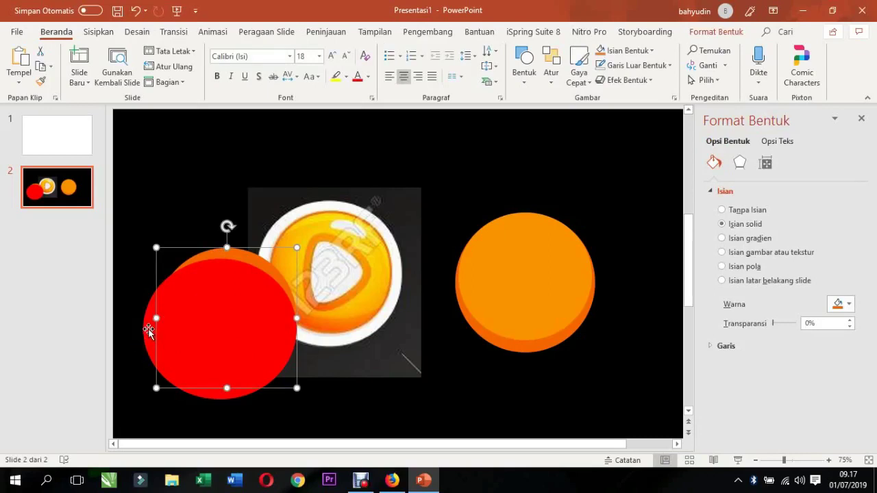
shift+click(149, 331)
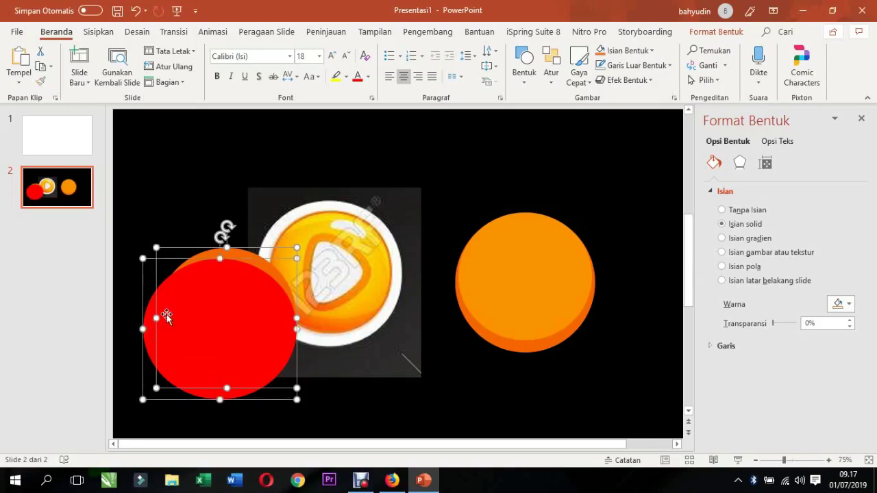
click(716, 32)
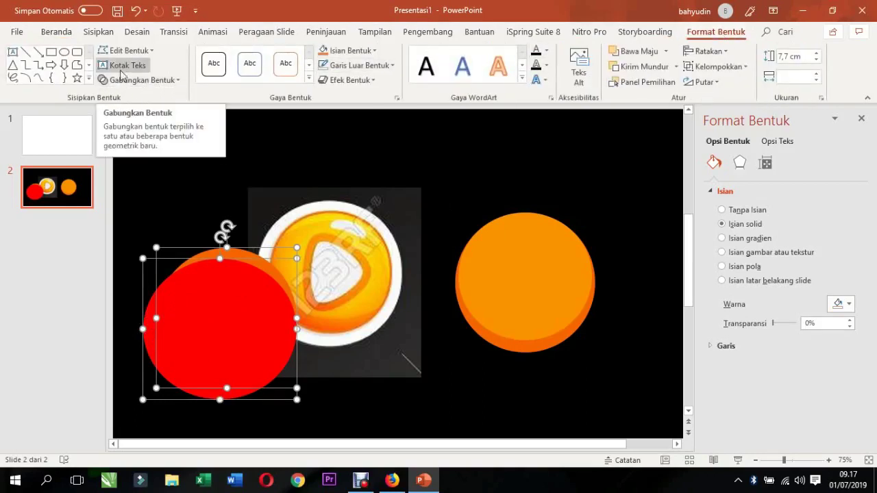
- Apply Pengurangan to cut the red circle from the orange one, placing the crescent atop the right button
click(178, 80)
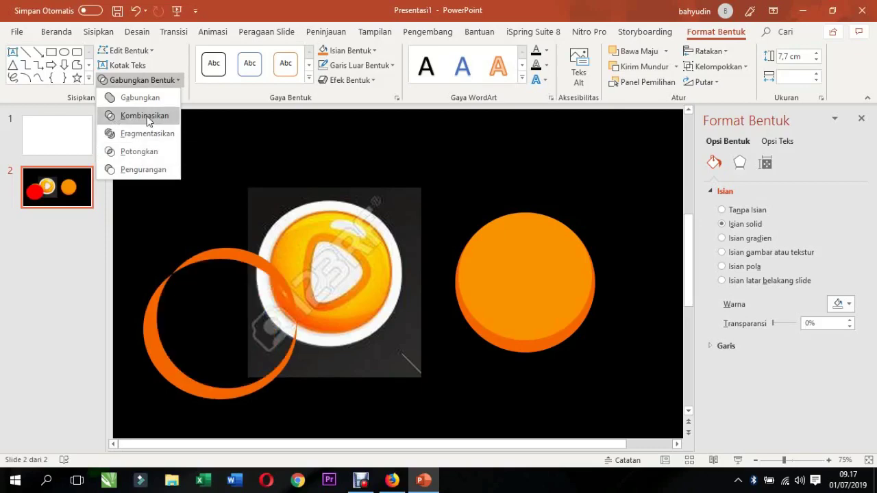
click(142, 169)
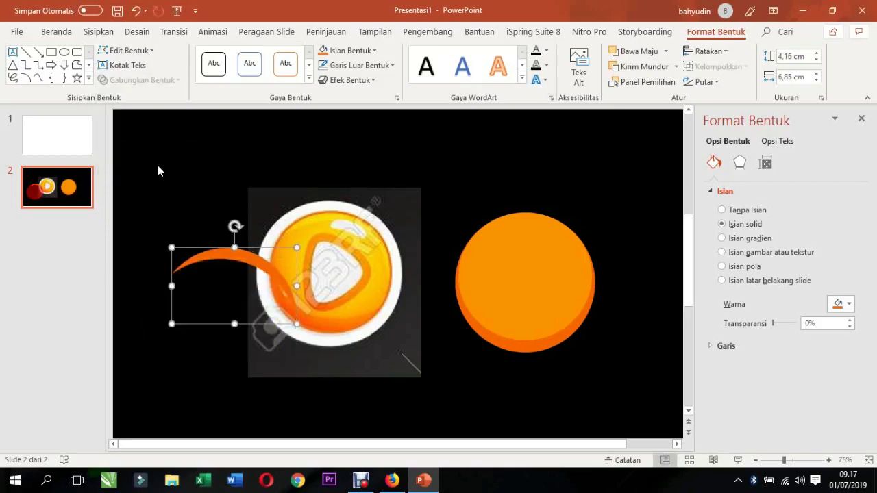
click(174, 168)
drag(208, 256, 509, 222)
- Fill the crescent with the orange-yellow standard colour at 50% transparency
click(644, 234)
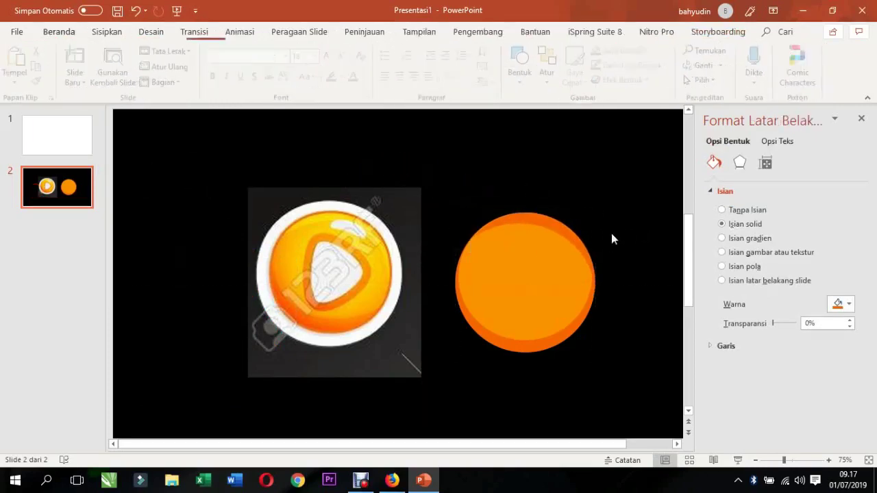
click(554, 230)
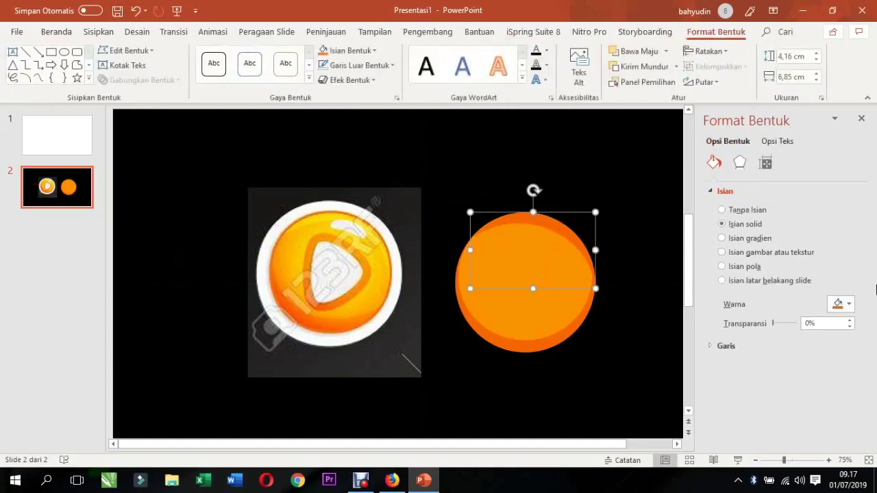
click(849, 304)
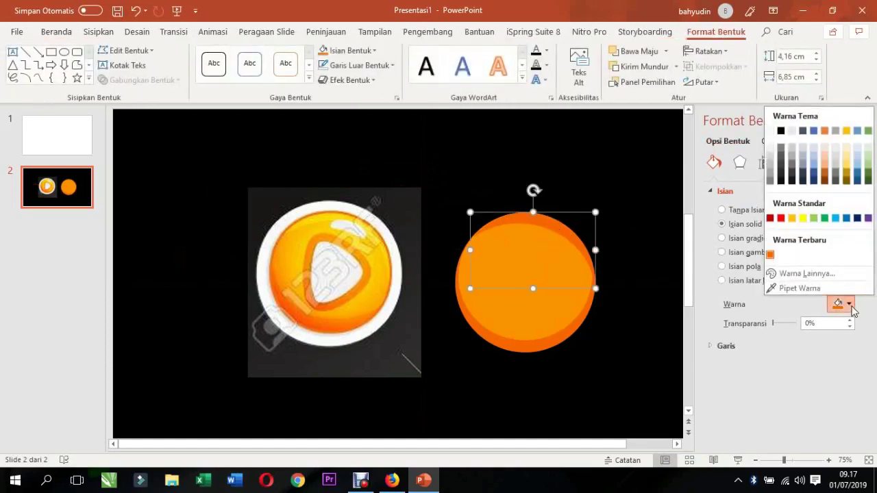
click(794, 219)
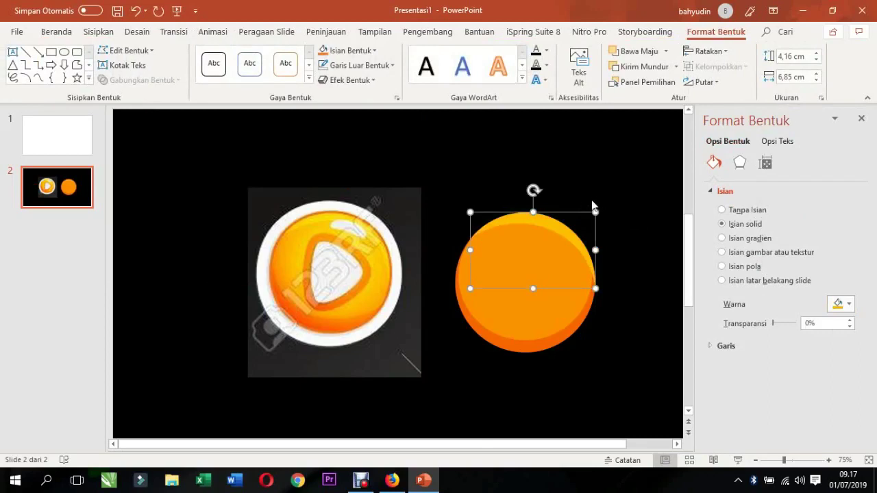
click(809, 321)
text(0)
key(Return)
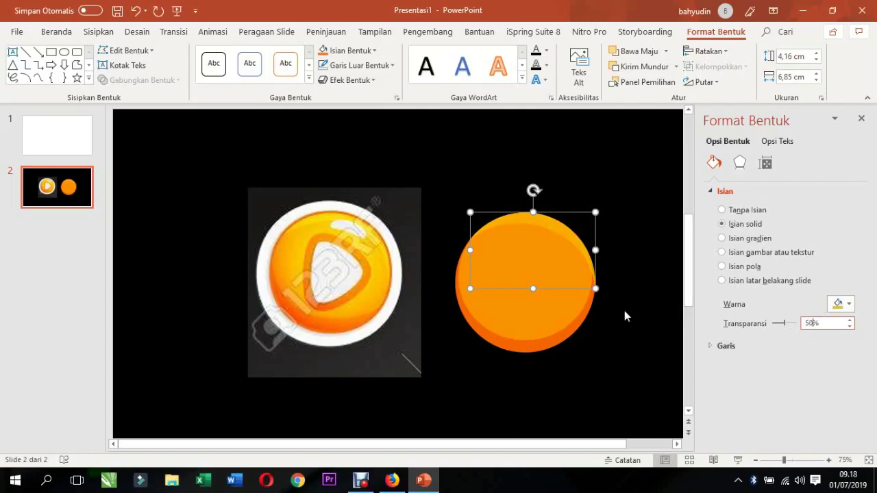
click(614, 243)
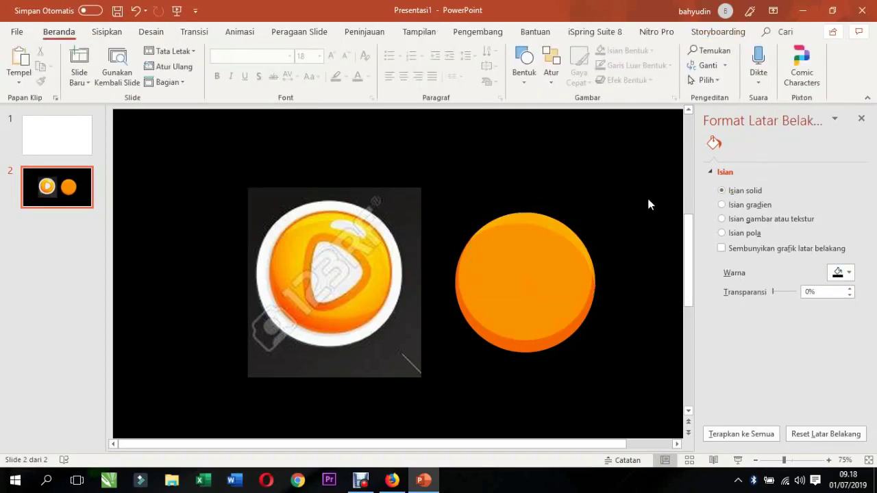
click(589, 252)
click(614, 270)
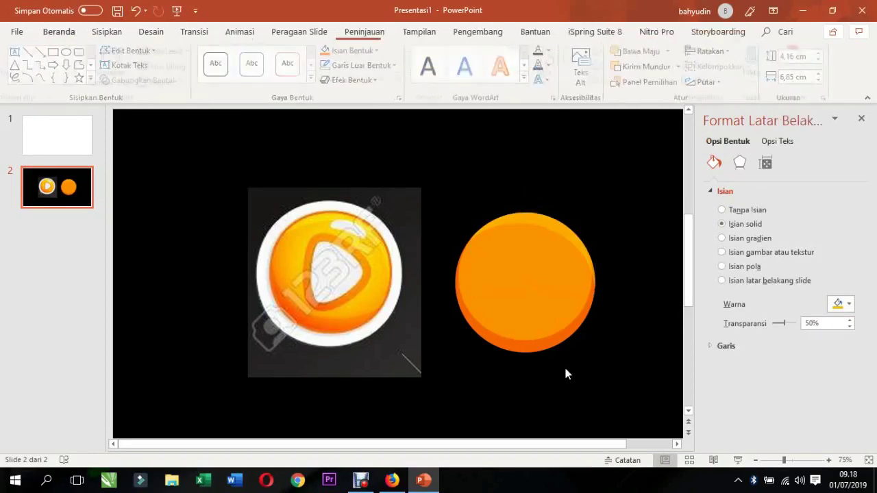
drag(611, 165, 405, 399)
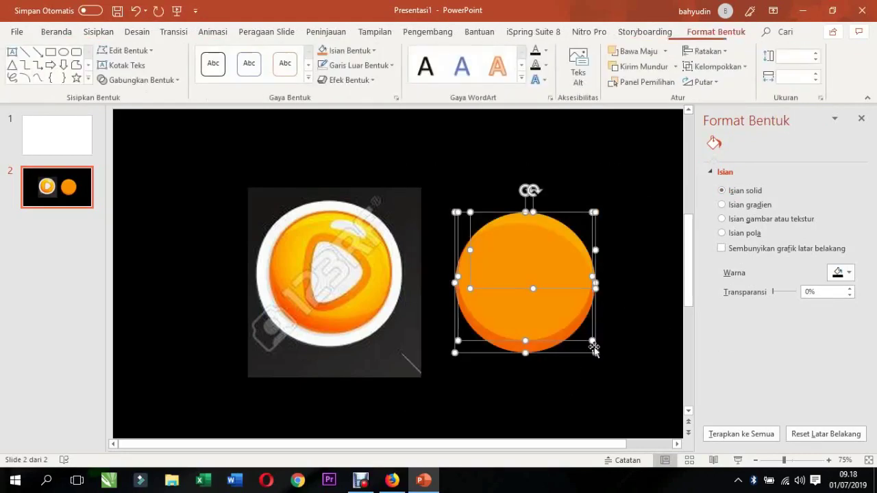
click(371, 173)
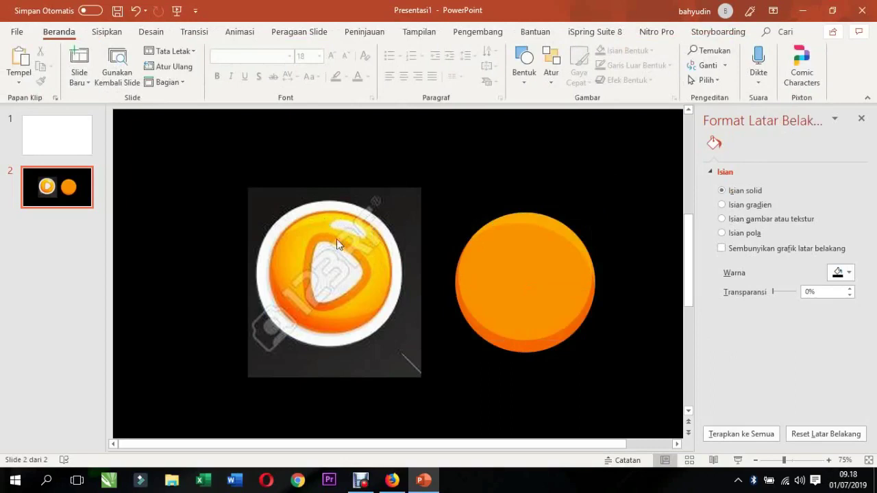
- Delete the blank first slide and zoom the view out to 91%
scroll(332, 243, up, 1)
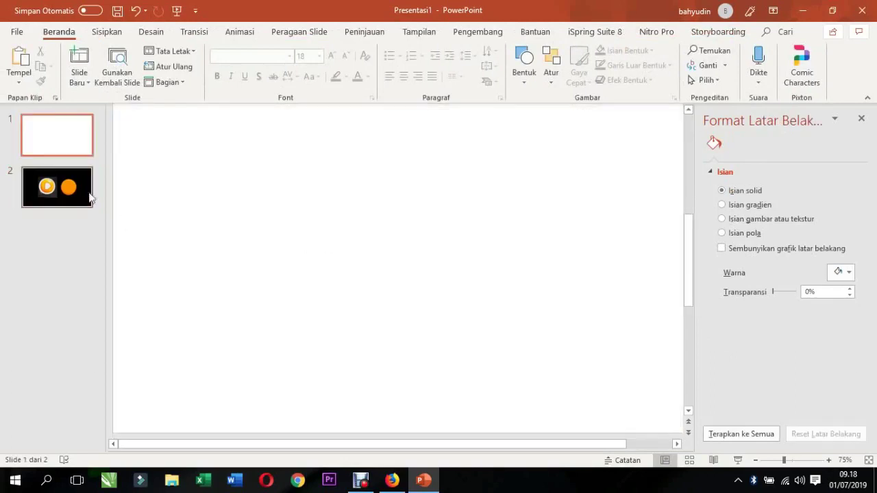
key(Delete)
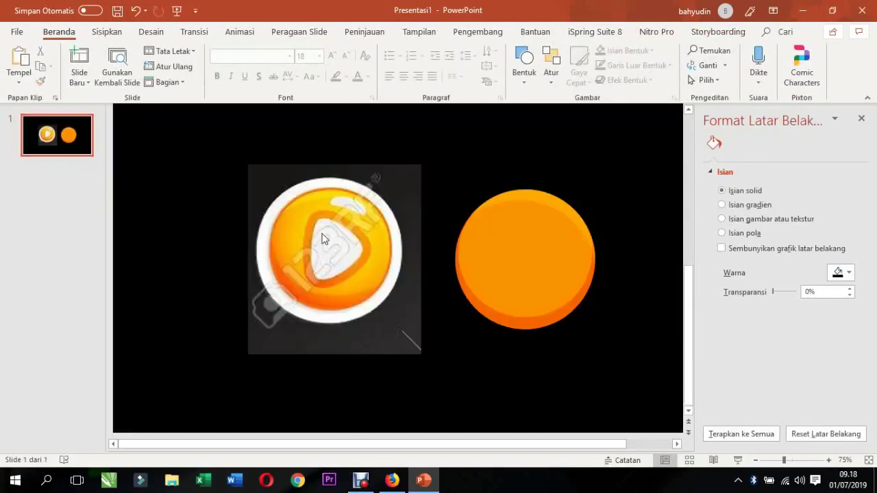
scroll(328, 218, up, 5)
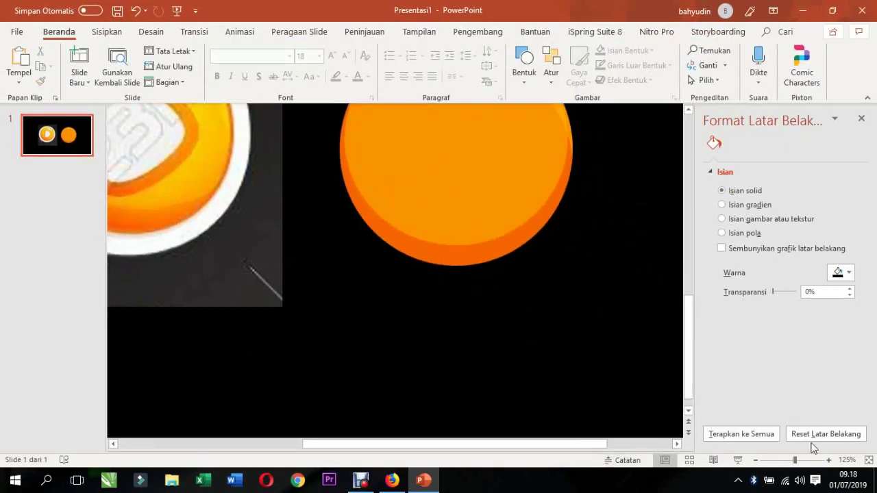
click(789, 461)
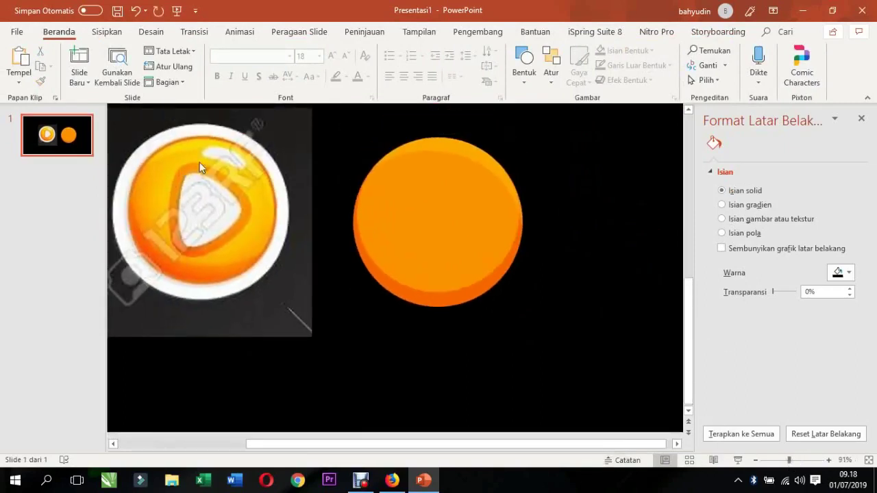
- Draw a small 1,49 × 2,8 cm blue oval to the upper right of the orange button
click(107, 31)
click(258, 78)
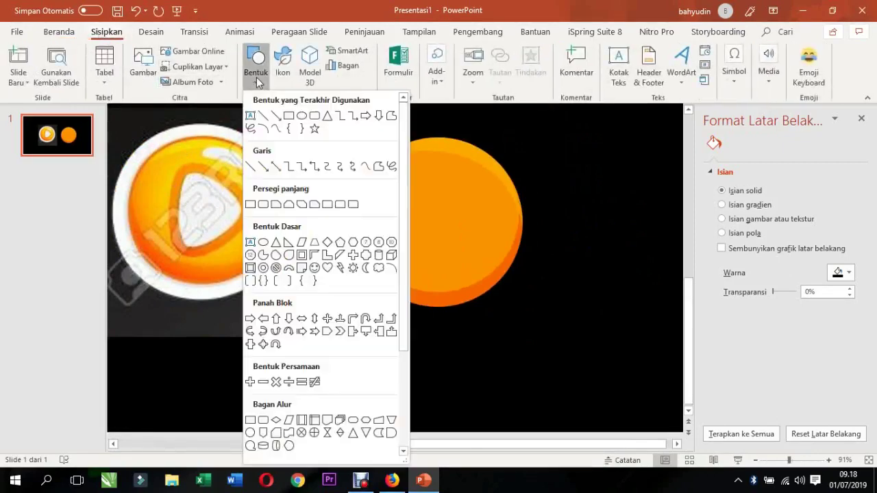
click(302, 116)
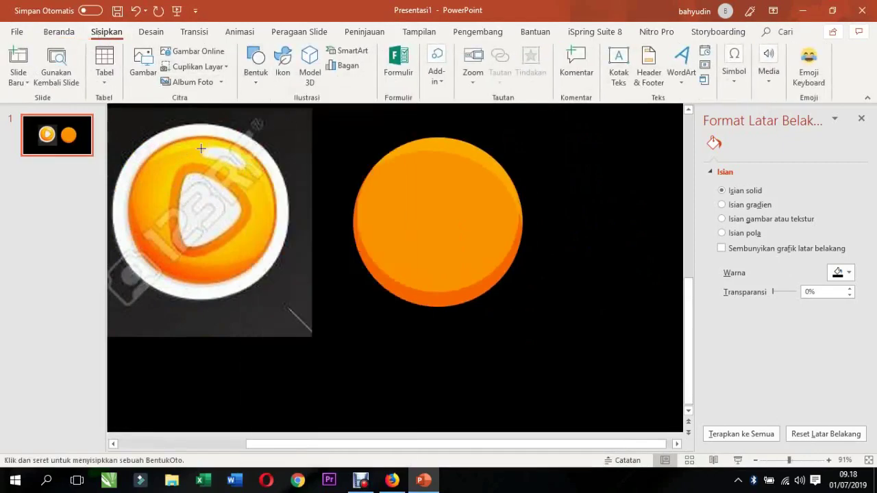
mouse_move(201, 149)
mouse_down()
mouse_move(263, 182)
mouse_move(608, 193)
mouse_up()
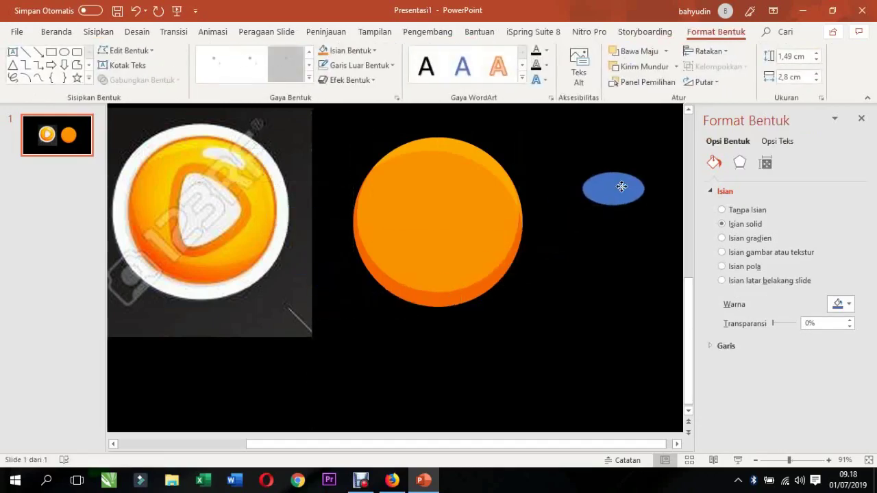
click(608, 169)
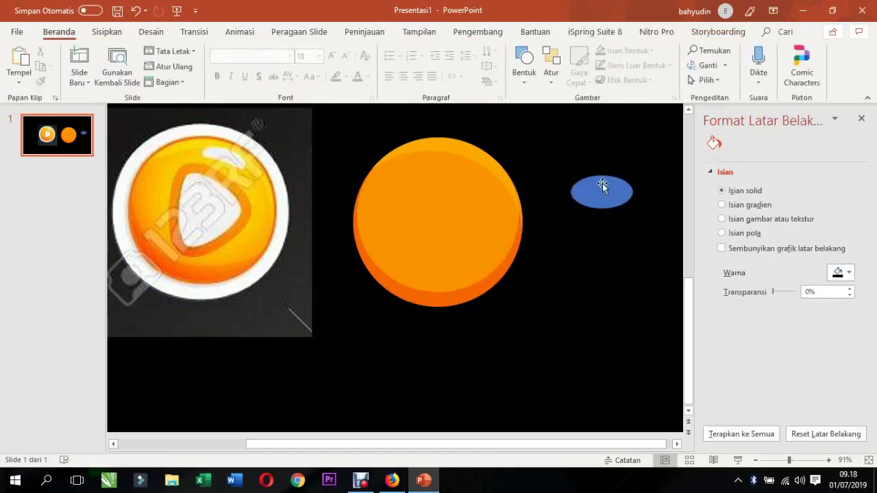
click(602, 183)
click(574, 144)
click(592, 192)
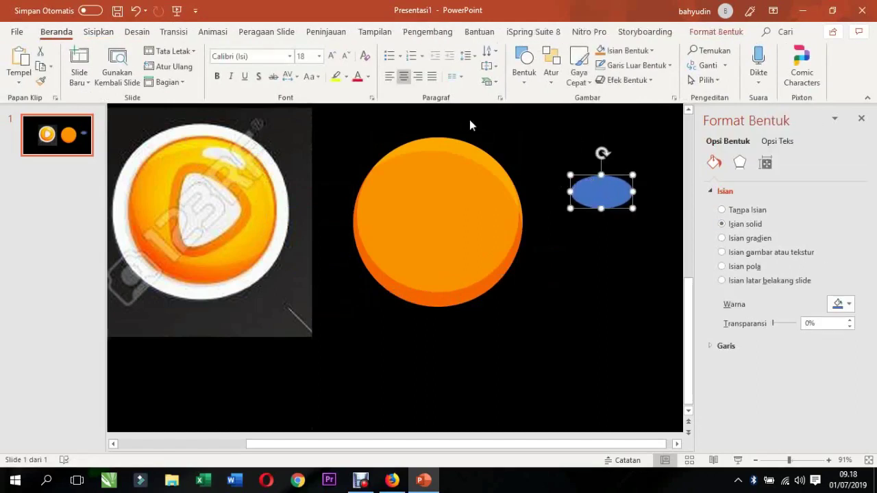
- Remove the oval's outline and tilt it diagonally
click(724, 36)
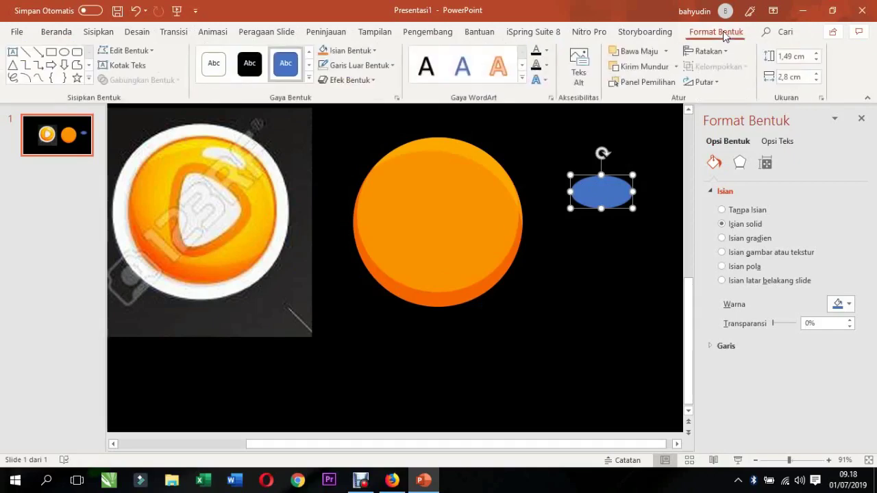
click(385, 68)
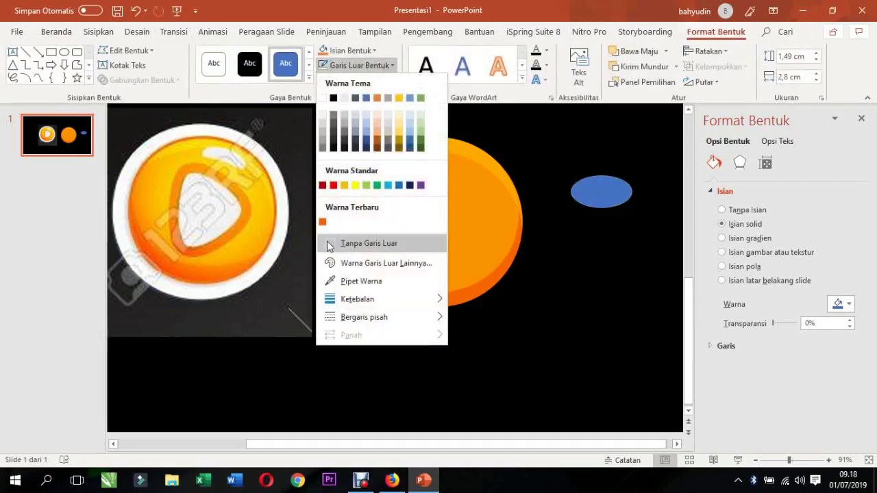
click(329, 245)
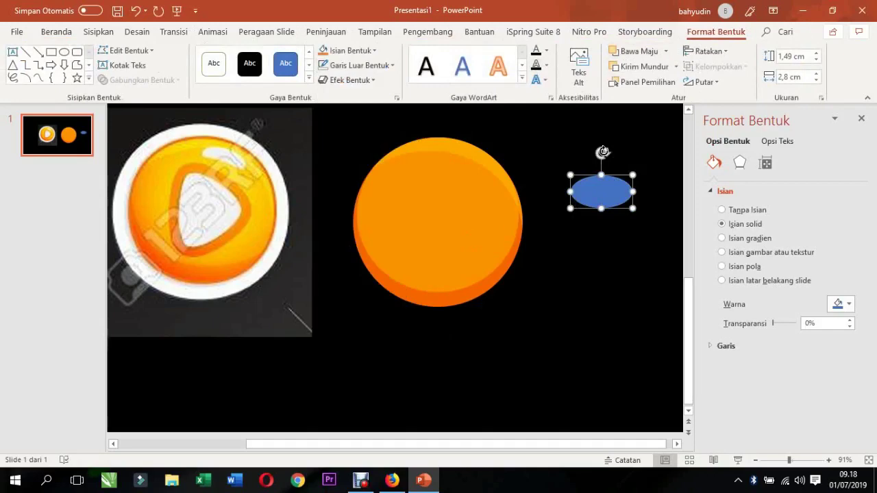
drag(603, 151, 622, 157)
click(629, 126)
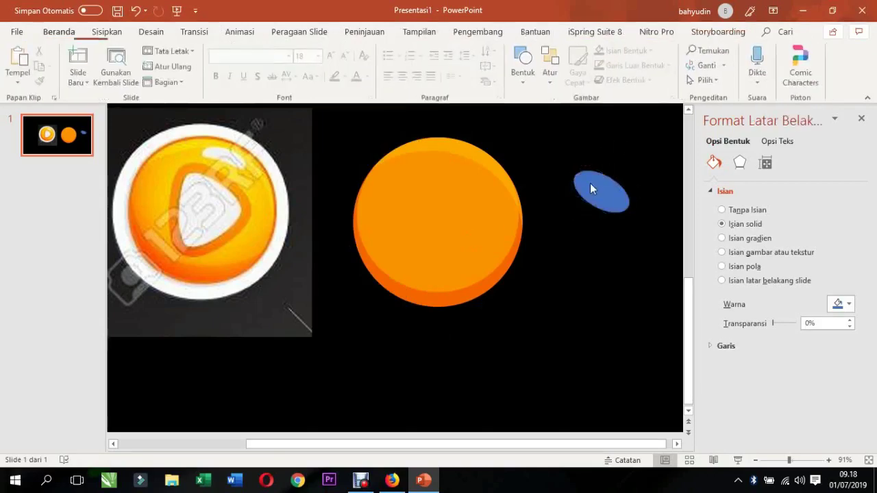
click(591, 188)
click(564, 132)
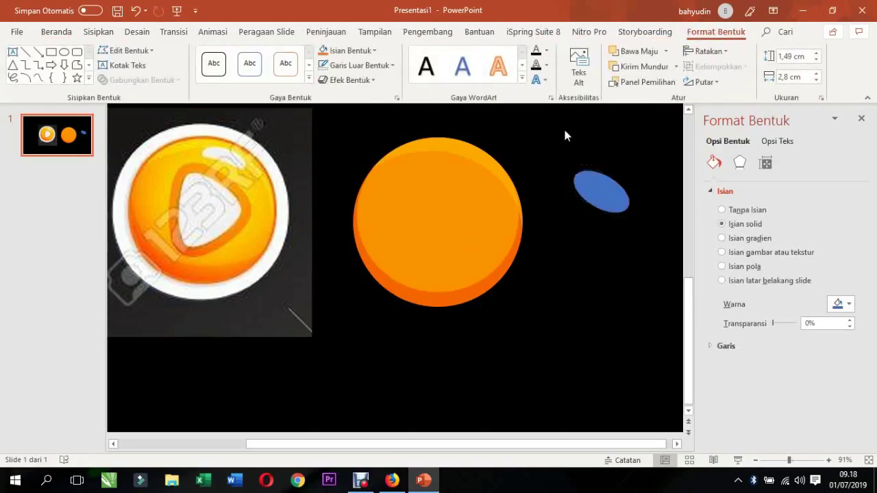
click(602, 188)
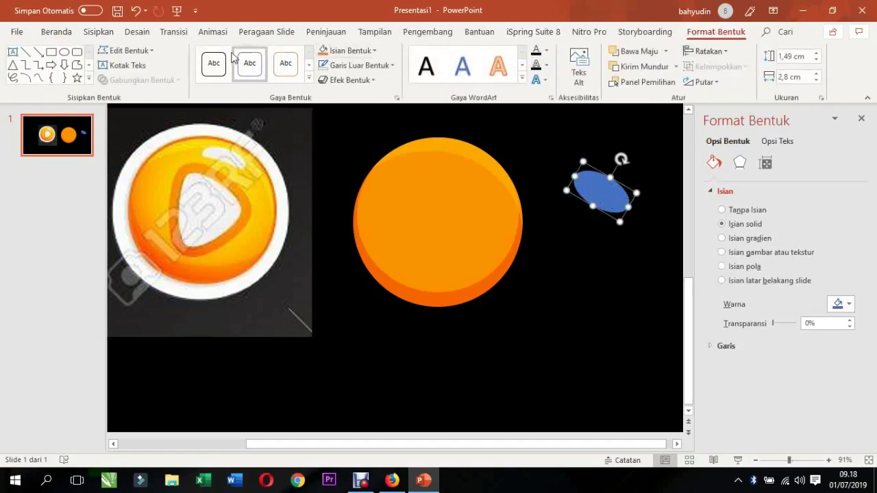
- Turn on Edit Points for the blue oval and zoom in on it
click(122, 52)
click(122, 52)
click(121, 52)
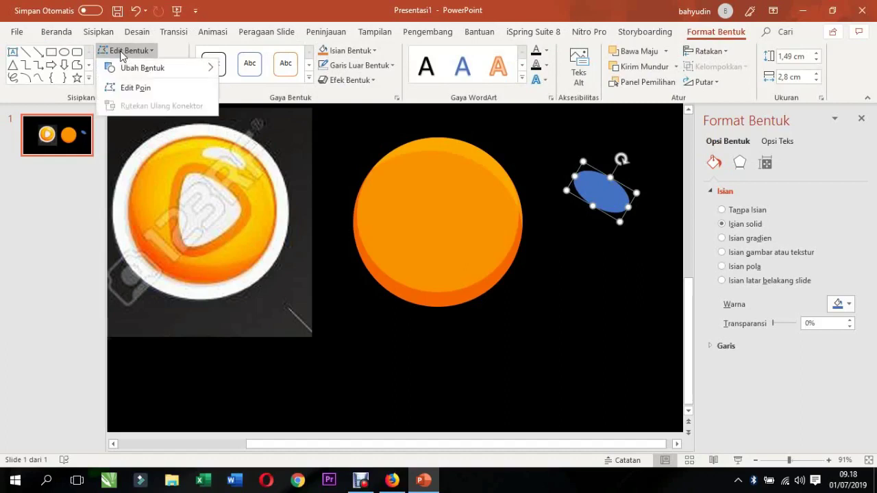
click(121, 87)
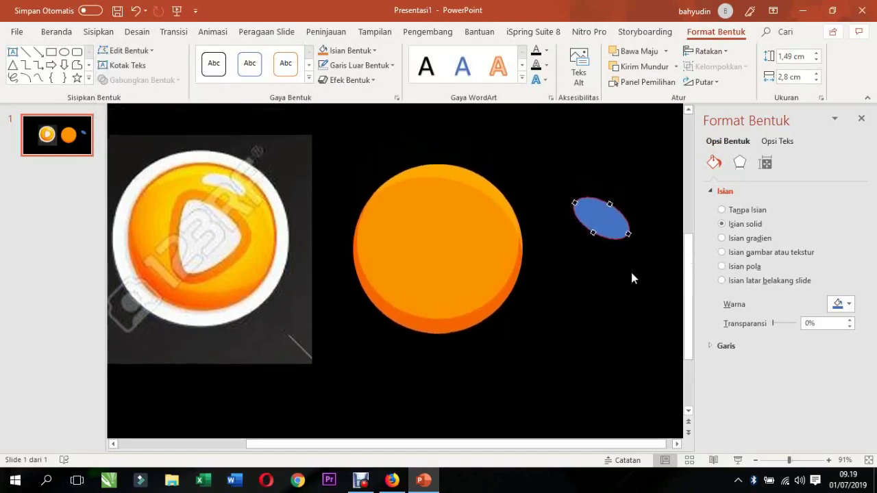
click(800, 459)
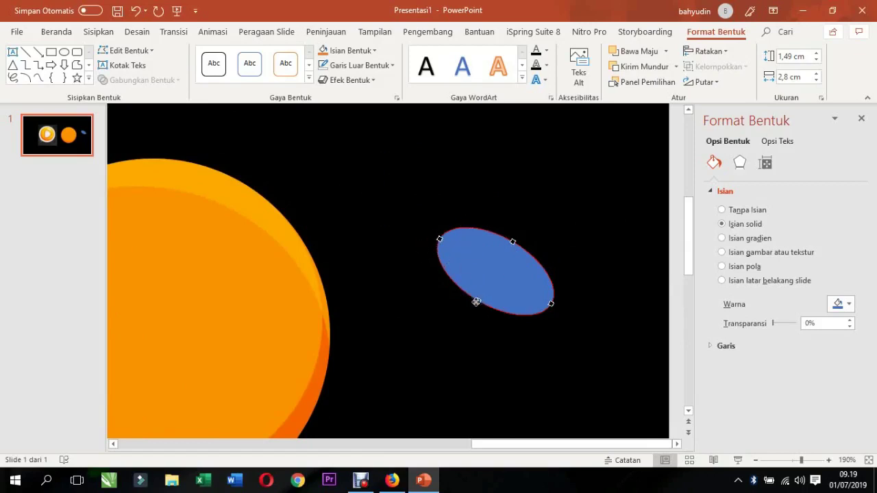
- Drag the oval's points into a crescent, rounding the left tip and curving the right tip
mouse_move(476, 303)
mouse_down()
mouse_move(492, 274)
mouse_move(444, 267)
mouse_up()
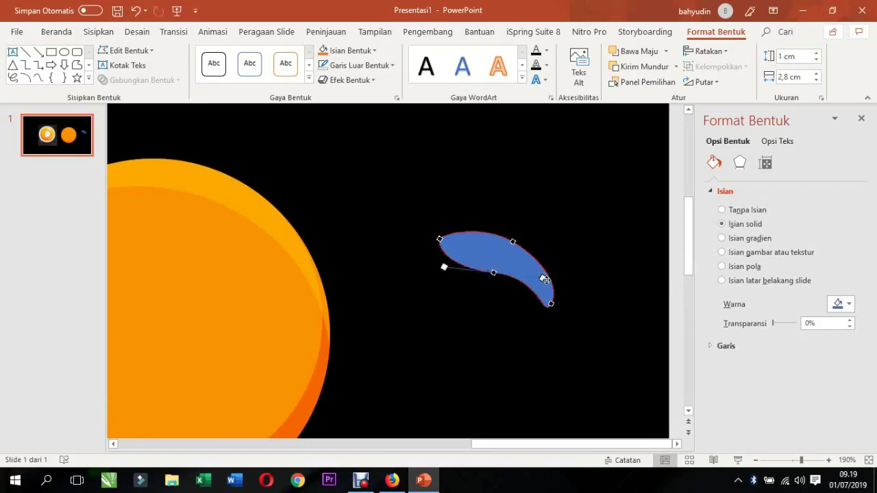
drag(544, 280, 531, 282)
click(551, 303)
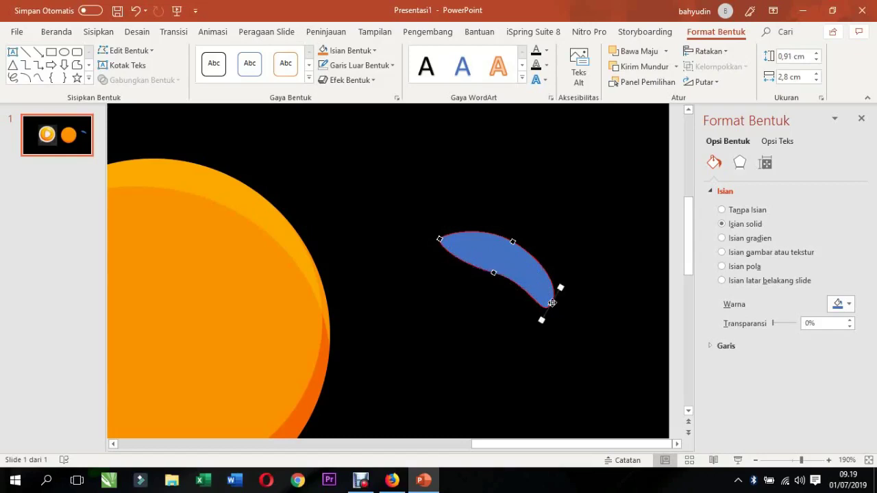
drag(542, 320, 518, 321)
click(437, 240)
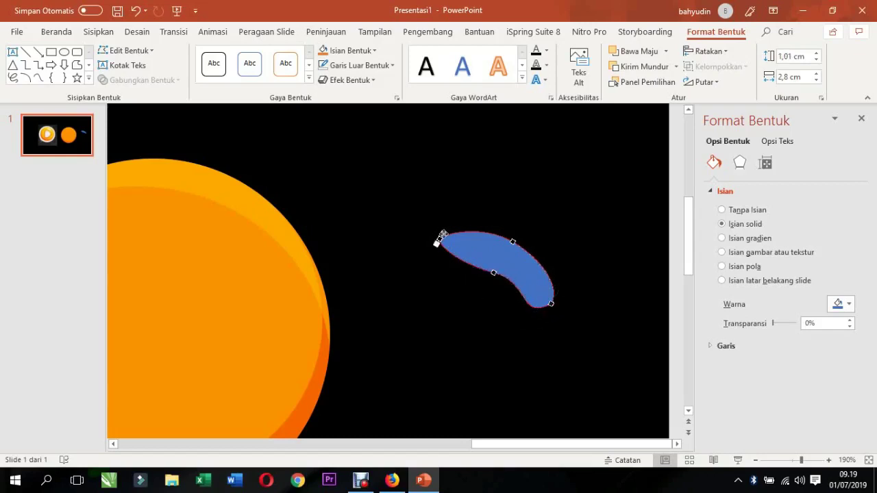
drag(439, 238, 448, 223)
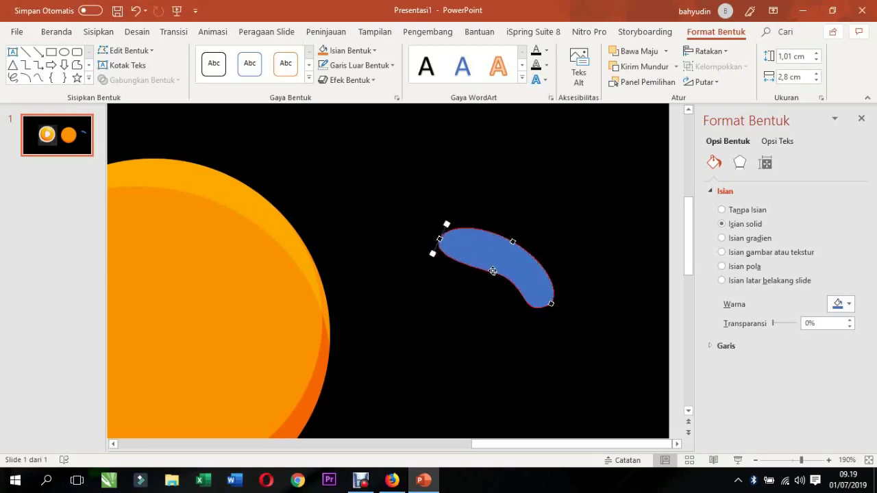
click(493, 270)
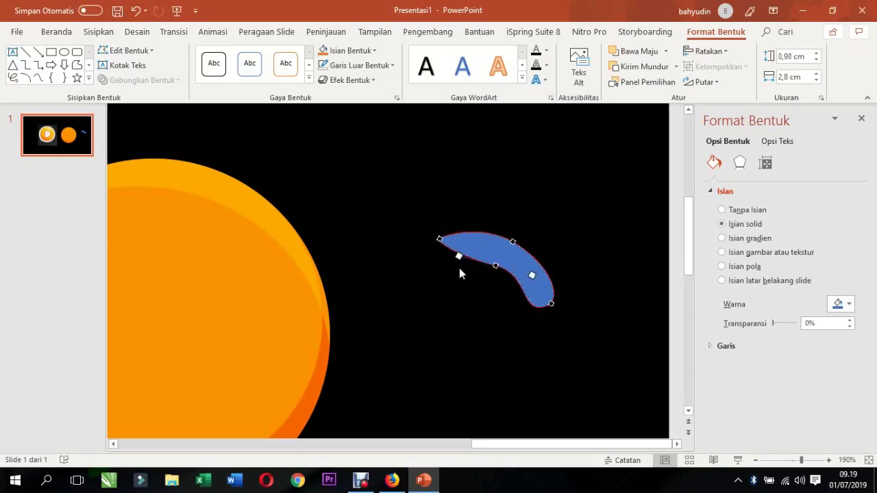
drag(457, 257, 434, 255)
click(440, 238)
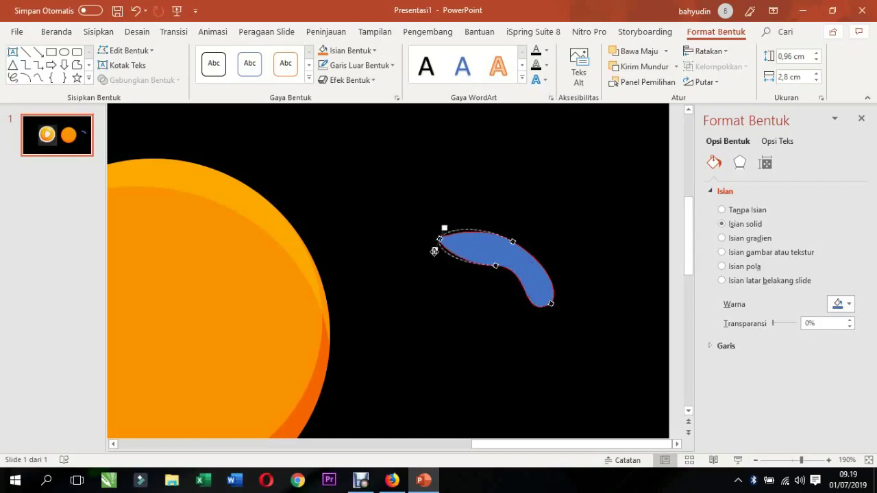
click(550, 303)
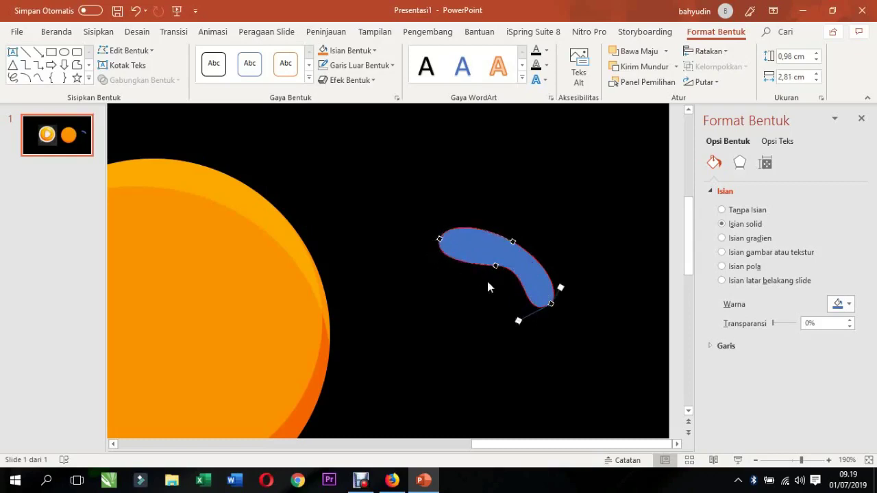
drag(518, 320, 521, 327)
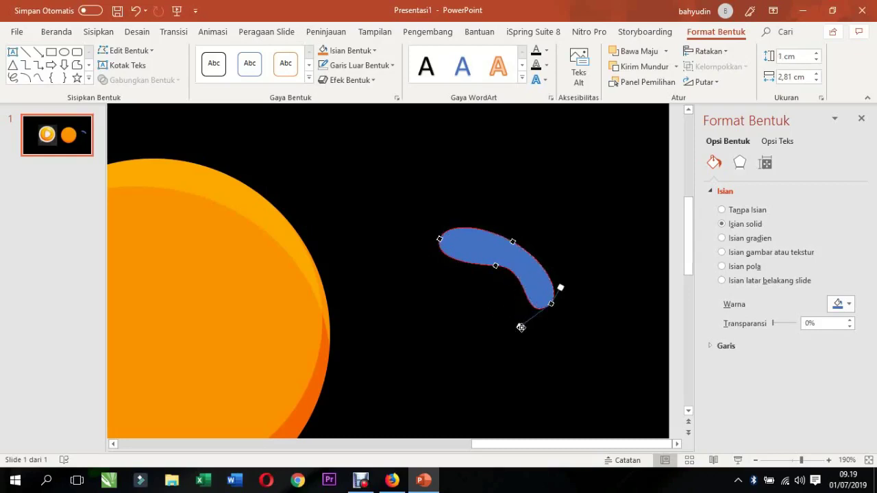
- Refine the lower curve and right tip into a slim arc of about 0,97 × 2,81 cm
click(500, 267)
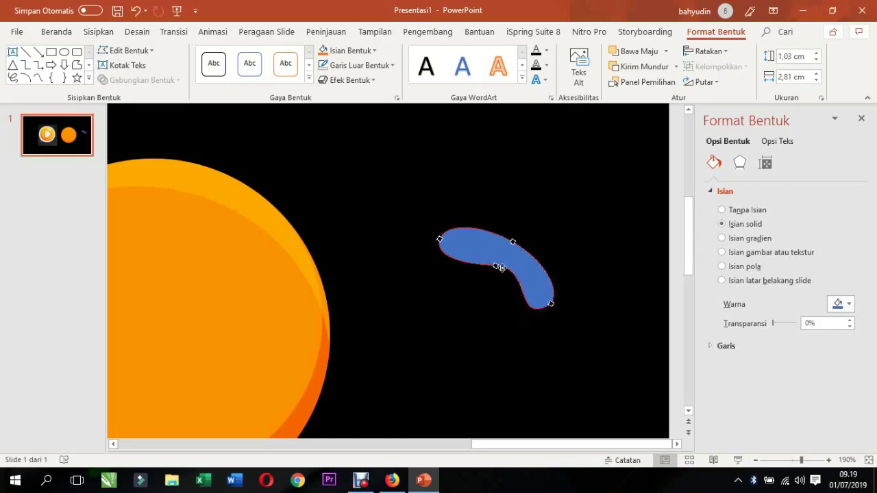
drag(501, 268, 514, 275)
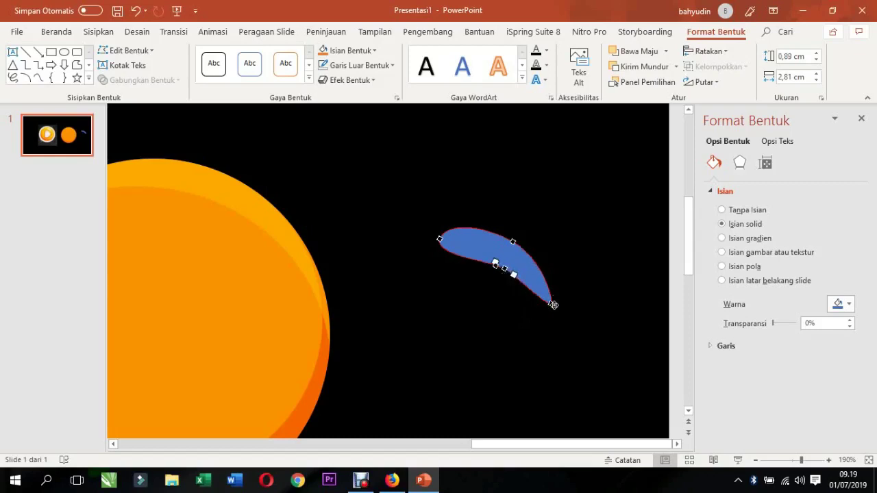
click(551, 304)
mouse_move(554, 298)
mouse_down()
mouse_move(564, 283)
mouse_move(533, 317)
mouse_up()
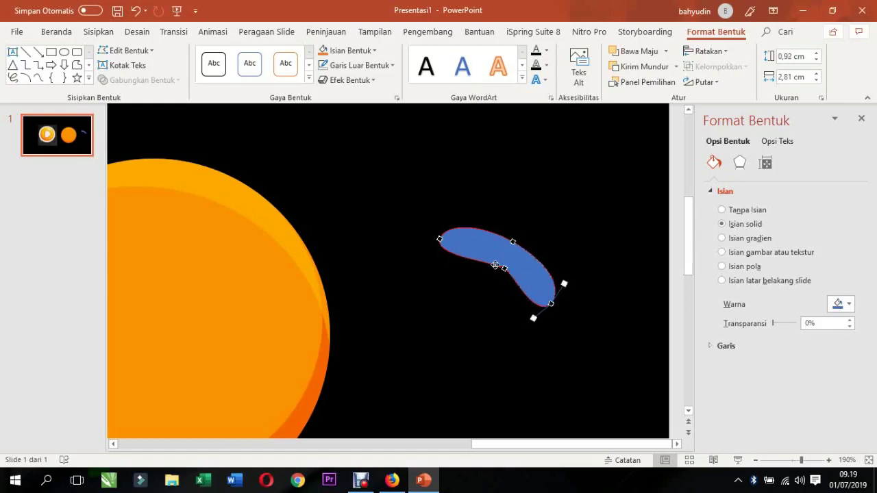
mouse_move(495, 264)
mouse_down()
mouse_move(483, 257)
mouse_move(514, 276)
mouse_up()
click(504, 269)
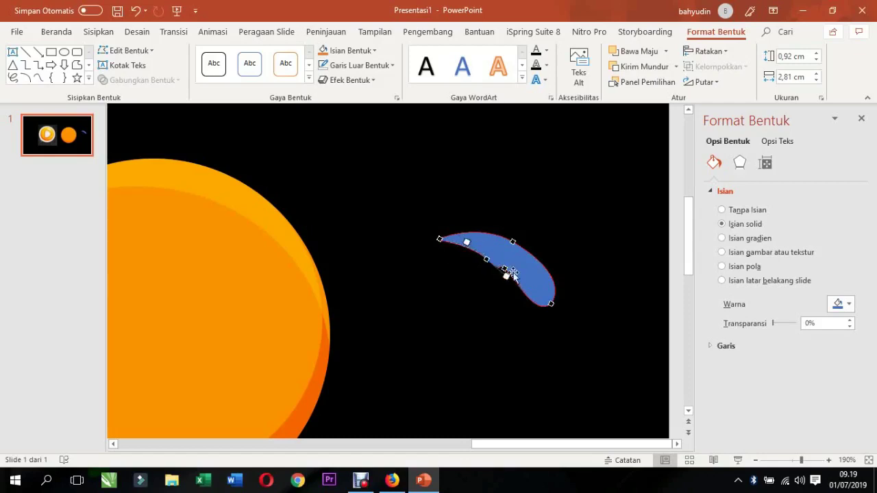
key(ctrl+z)
key(ctrl+z)
key(ctrl+z)
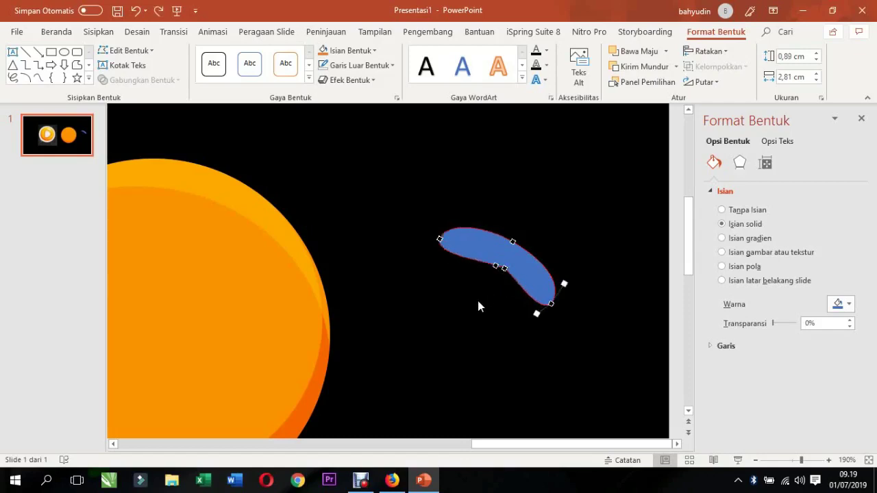
key(ctrl+z)
key(ctrl+z)
key(ctrl+z)
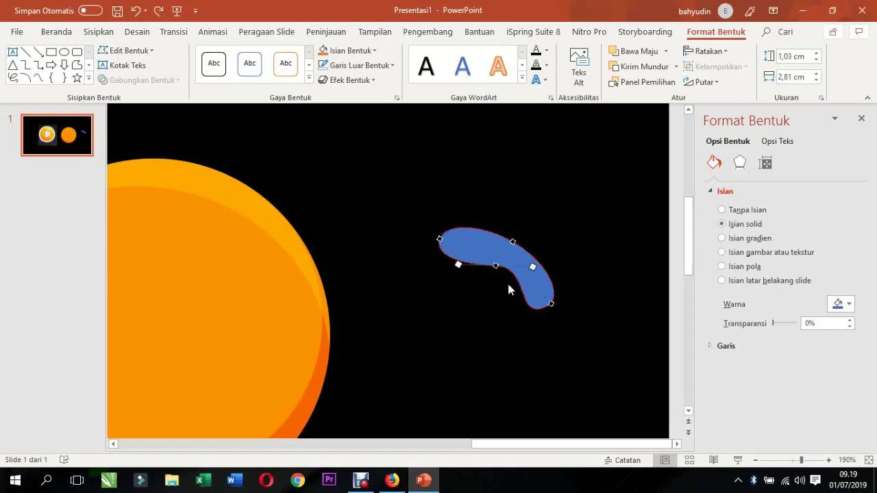
drag(458, 264, 467, 257)
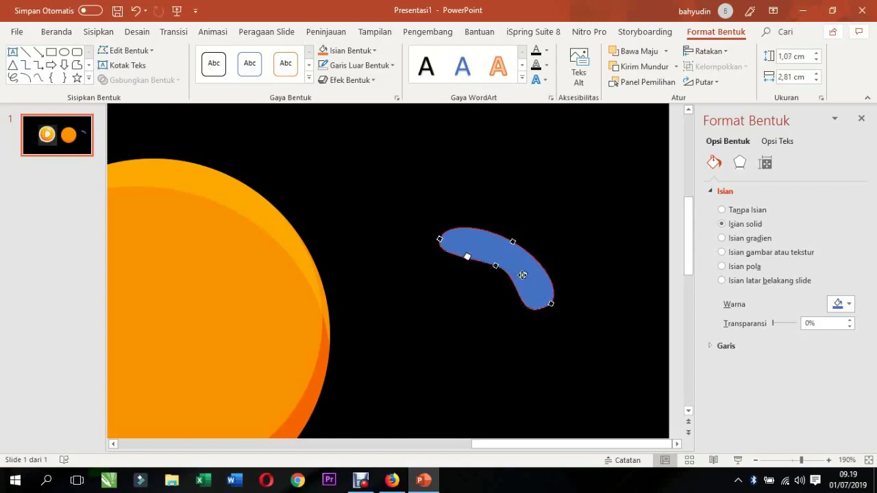
click(552, 304)
drag(514, 327, 520, 318)
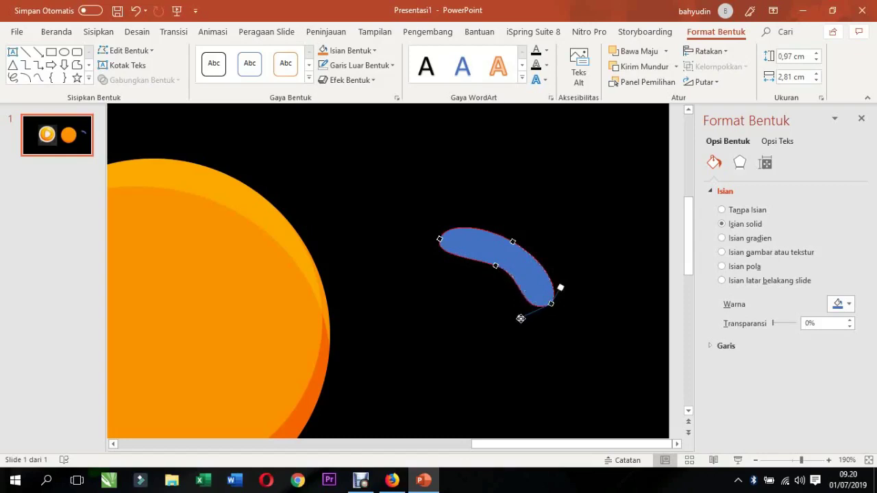
click(436, 307)
ctrl+scroll(500, 270, down, 10)
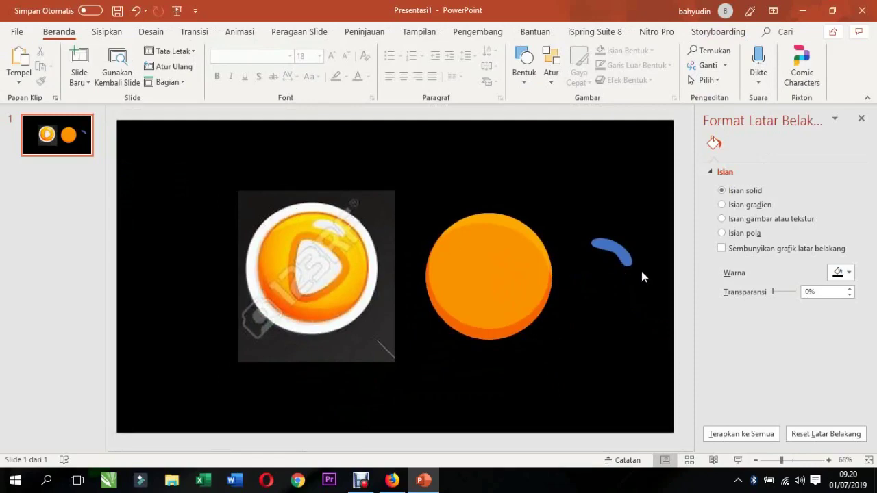
- Move the blue arc onto the top of the orange circle and rotate it to follow the edge
drag(616, 254, 507, 233)
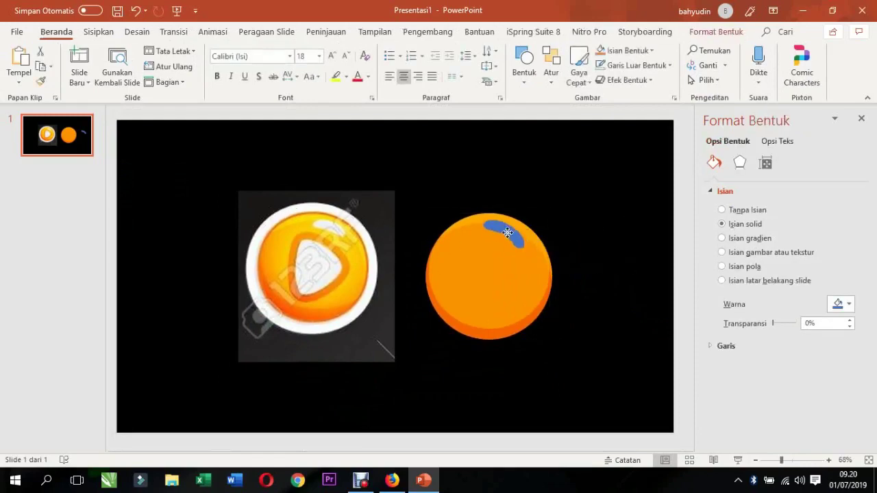
ctrl+scroll(507, 236, up, 10)
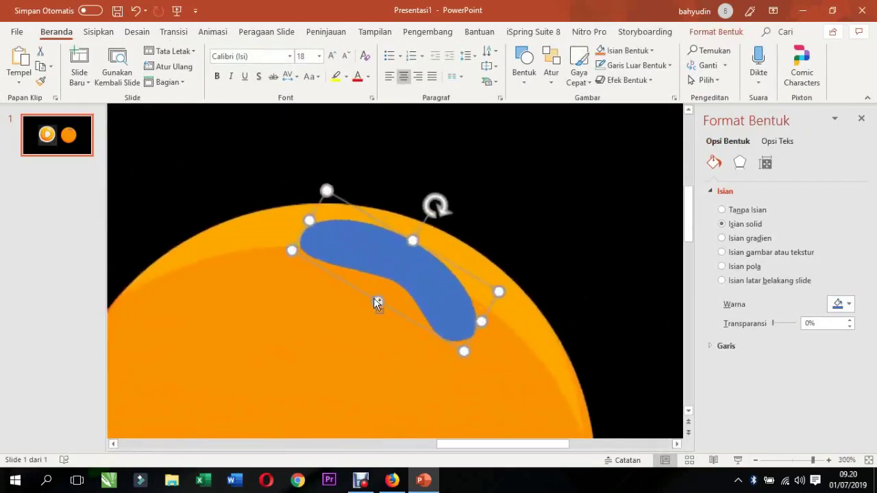
drag(425, 224, 415, 218)
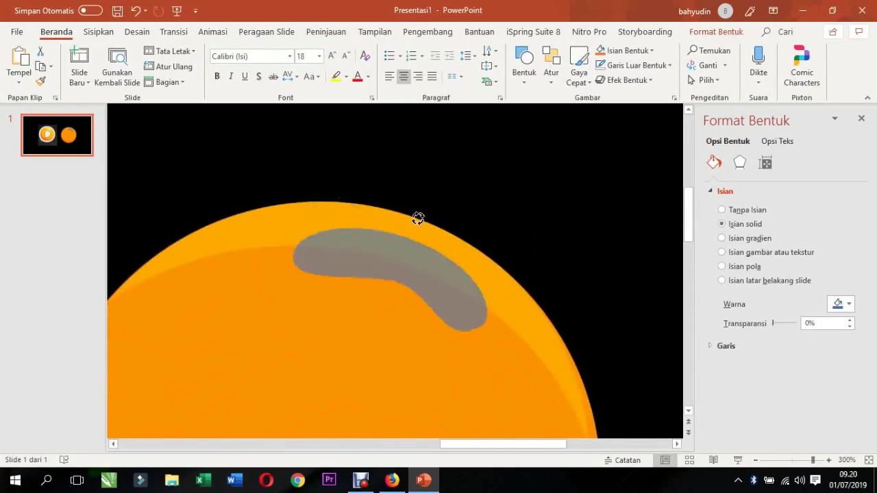
click(499, 204)
click(401, 243)
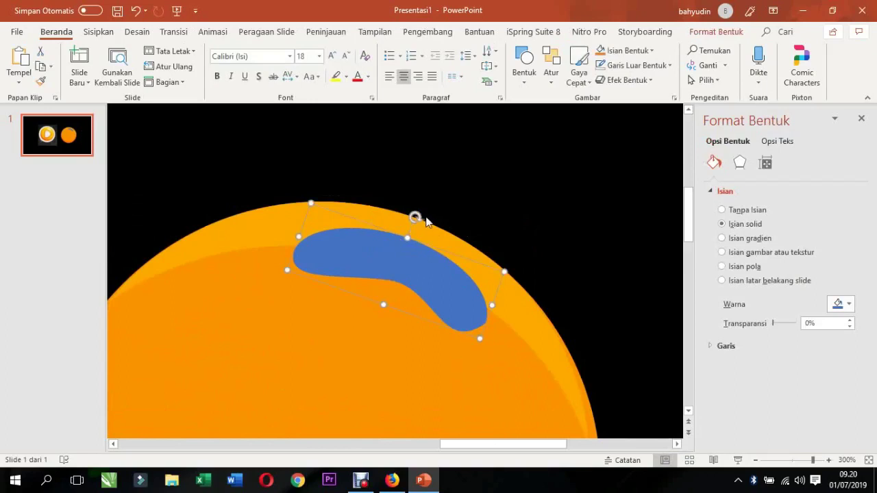
click(540, 259)
- Fill the arc with white to form the glossy highlight
click(359, 269)
click(848, 306)
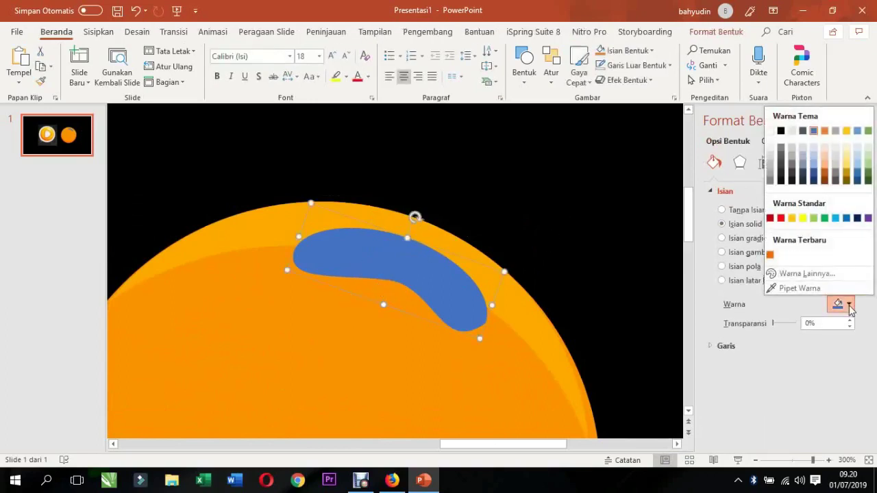
click(770, 131)
click(573, 195)
scroll(566, 260, down, 5)
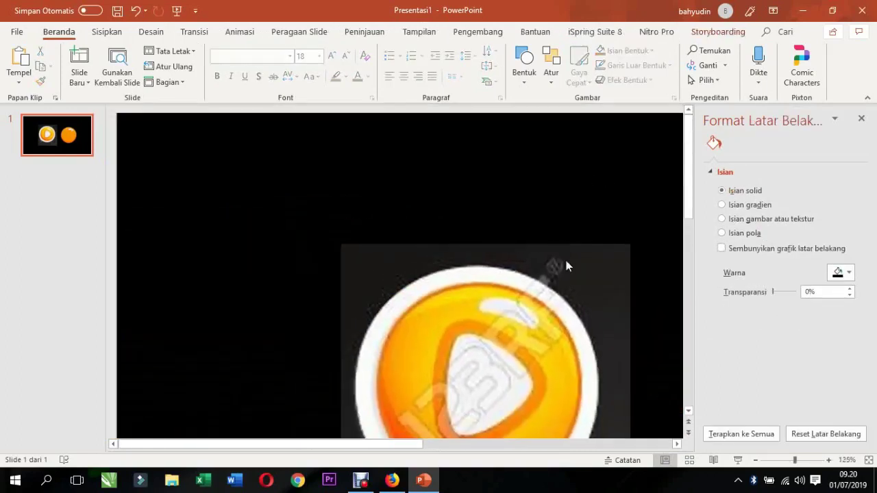
scroll(582, 308, down, 4)
scroll(530, 300, up, 1)
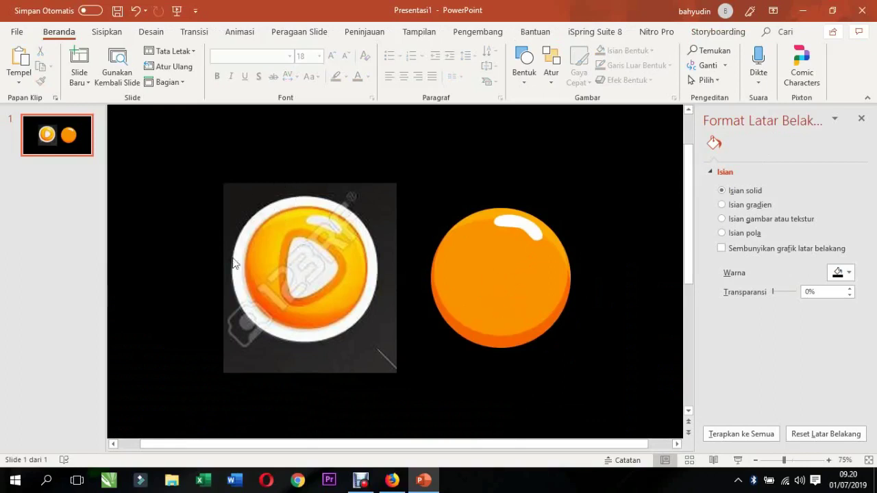
- Copy and paste the orange ball, enlarge the copy slightly, and place it over the ball's lower right
click(504, 346)
click(503, 375)
mouse_move(503, 349)
mouse_down()
mouse_move(376, 366)
mouse_move(489, 369)
mouse_up()
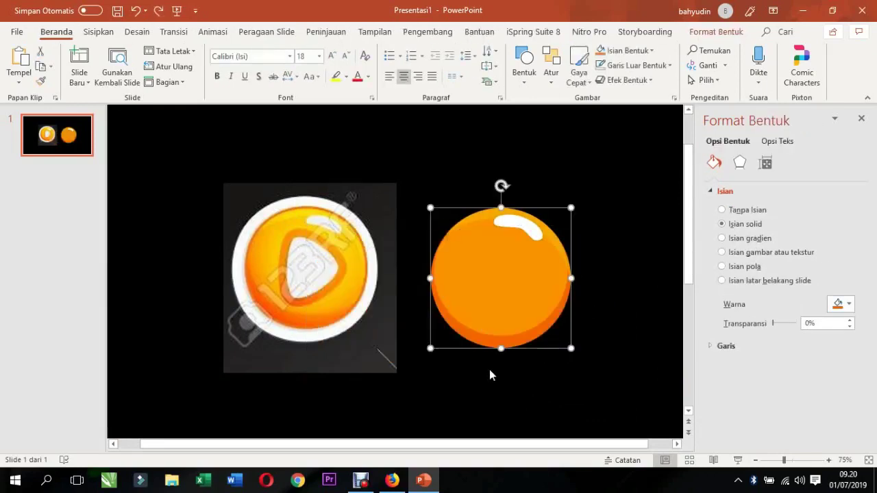
key(ctrl+c)
key(ctrl+v)
mouse_move(525, 293)
mouse_down()
mouse_move(439, 271)
mouse_move(417, 206)
mouse_up()
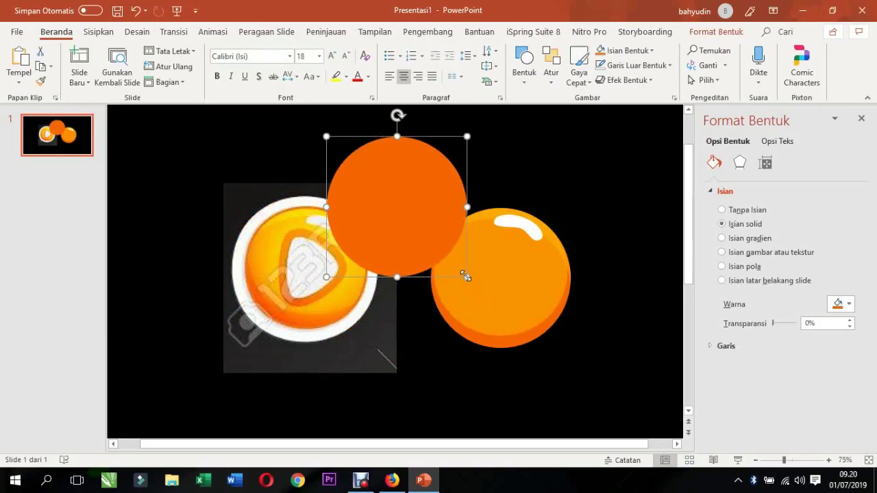
drag(467, 277, 472, 291)
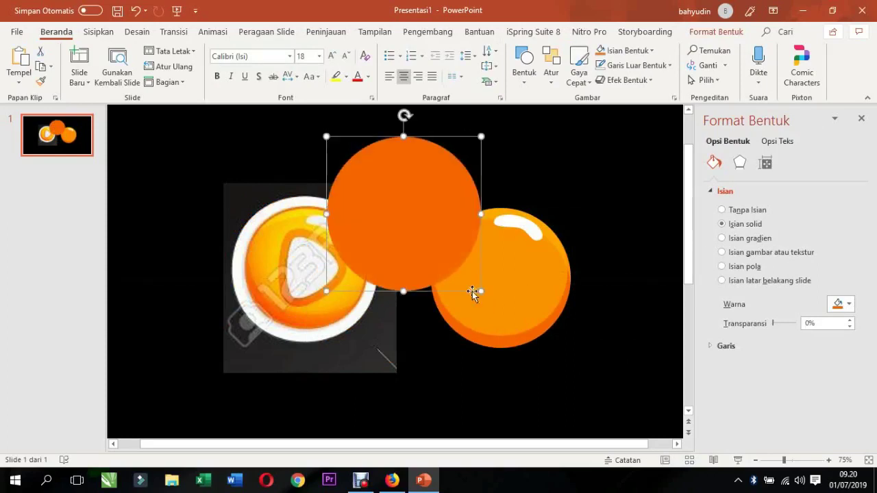
mouse_move(407, 190)
mouse_down()
mouse_move(511, 258)
mouse_move(550, 321)
mouse_up()
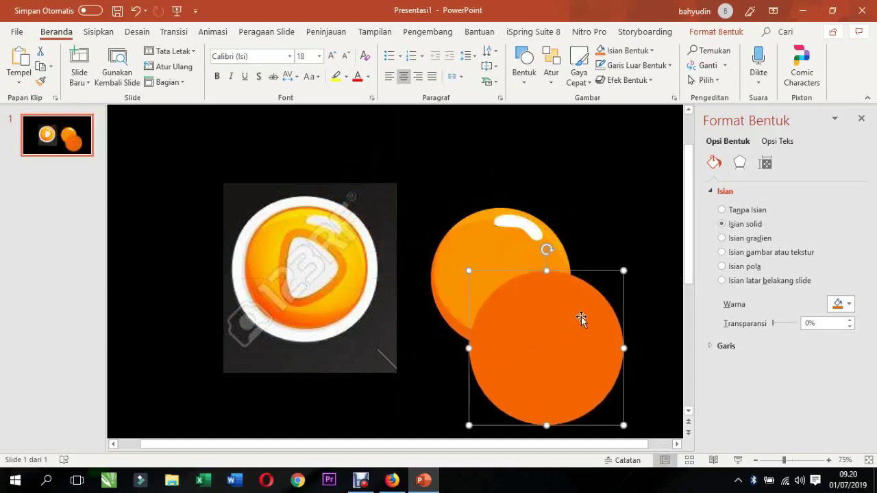
- Send the solid orange circle copy to the back, behind the glossy ball
right_click(581, 304)
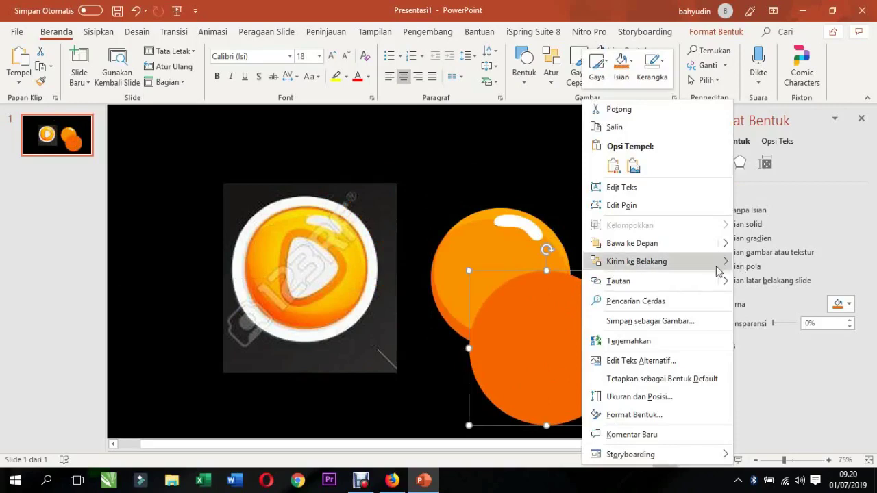
mouse_move(716, 267)
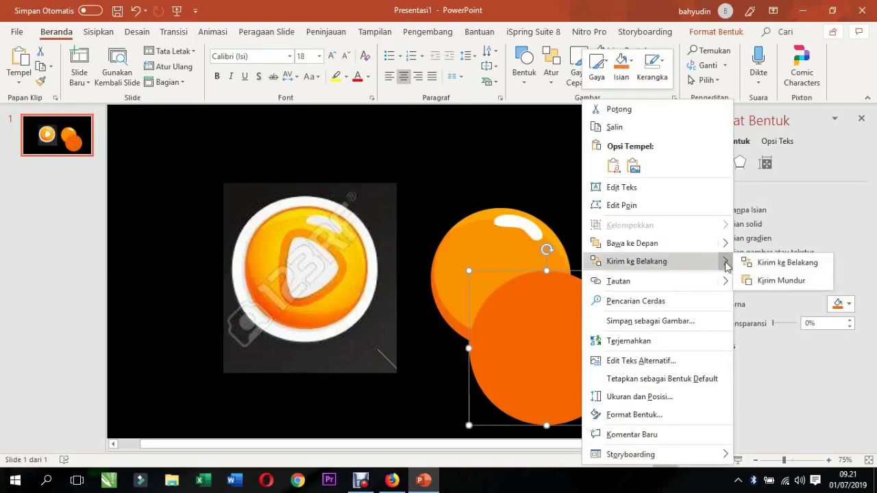
click(776, 269)
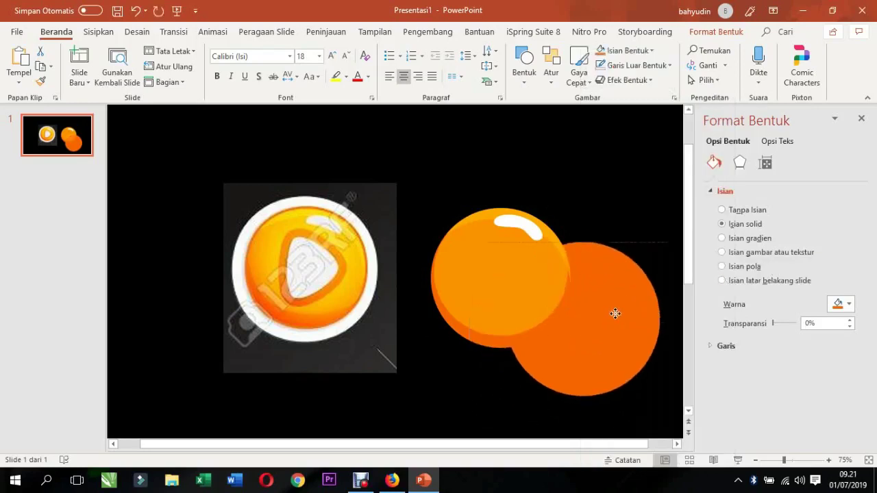
mouse_move(579, 347)
mouse_down()
mouse_move(620, 314)
mouse_move(584, 347)
mouse_up()
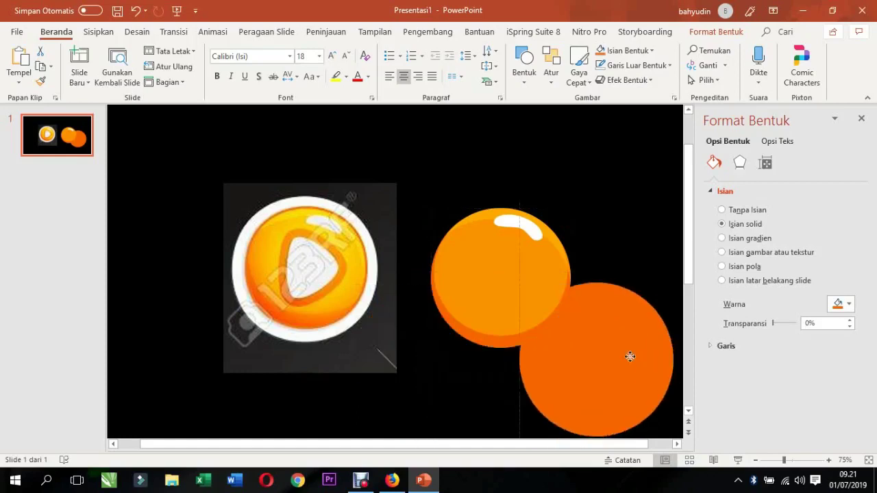
- Fill the back circle light grey-white, centre it behind the orange ball, and narrow its right side
click(849, 306)
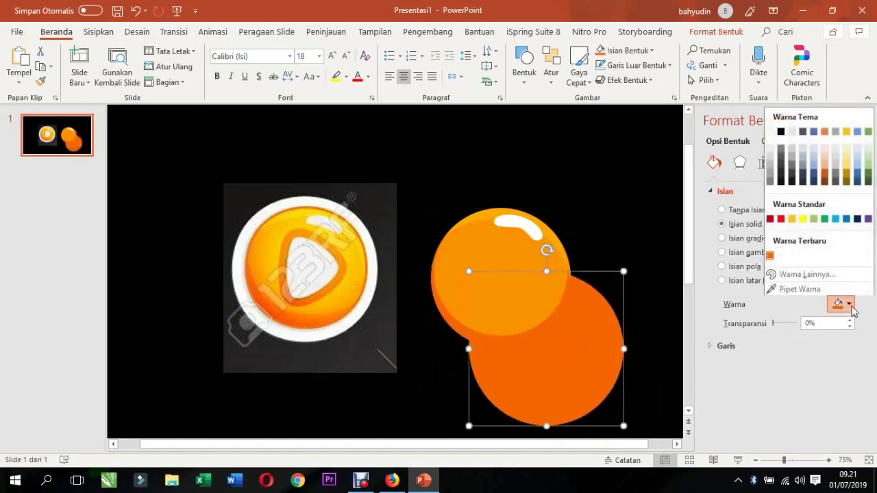
click(772, 151)
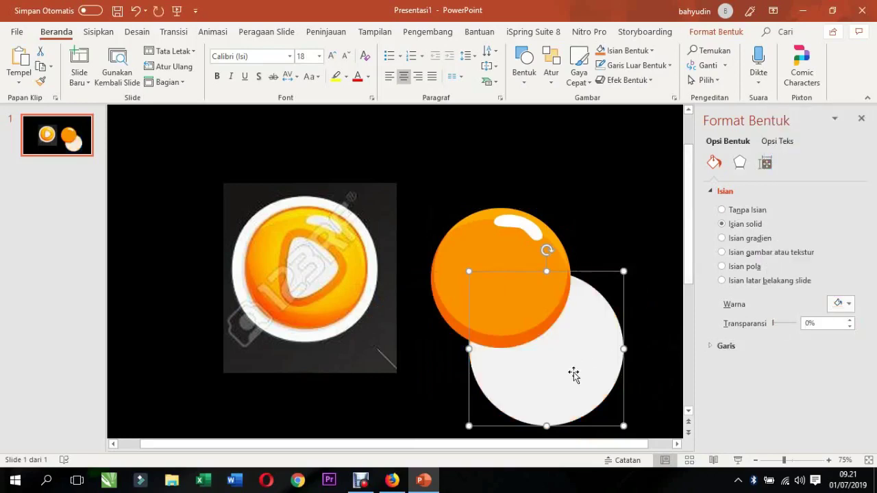
mouse_move(555, 354)
mouse_down()
mouse_move(514, 276)
mouse_move(498, 277)
mouse_up()
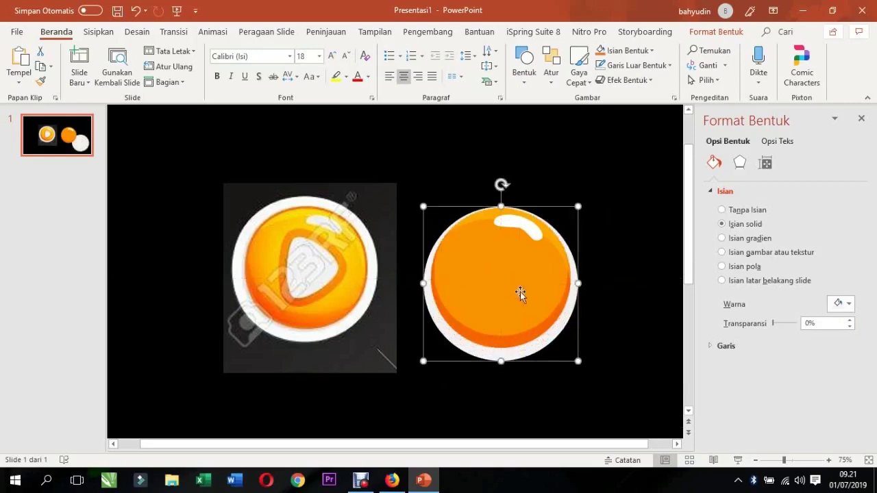
click(620, 347)
click(557, 329)
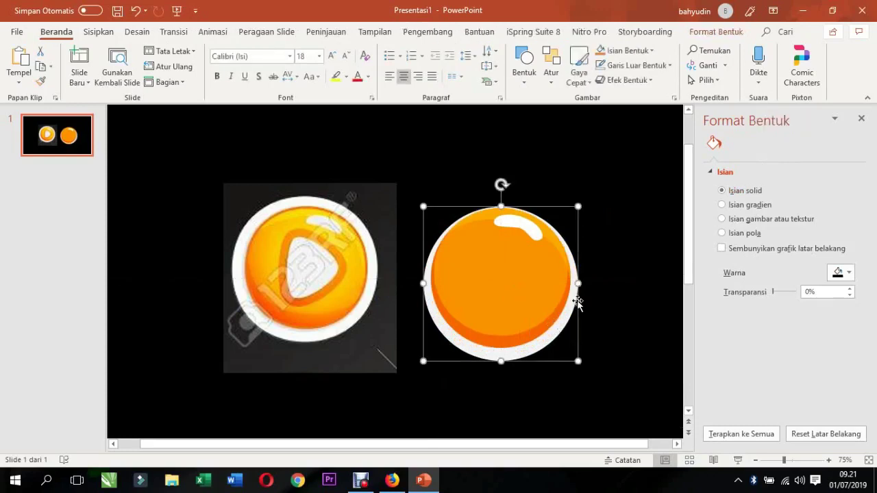
drag(576, 282, 569, 282)
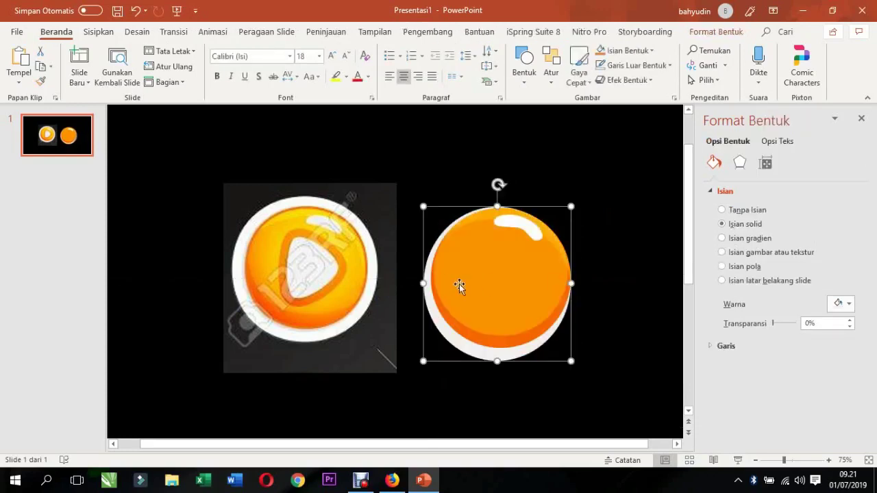
- Trim the white circle's left side and adjust its height from the bottom
drag(425, 282, 430, 282)
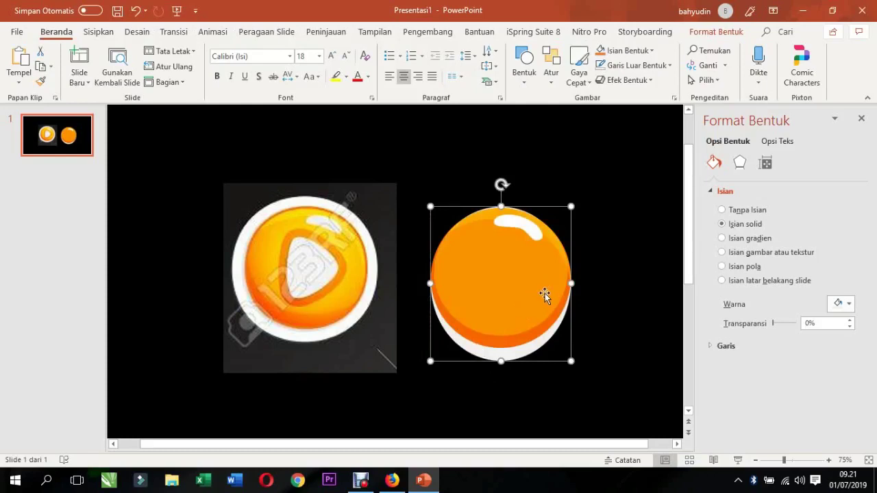
drag(501, 360, 500, 357)
click(595, 228)
scroll(593, 222, down, 1)
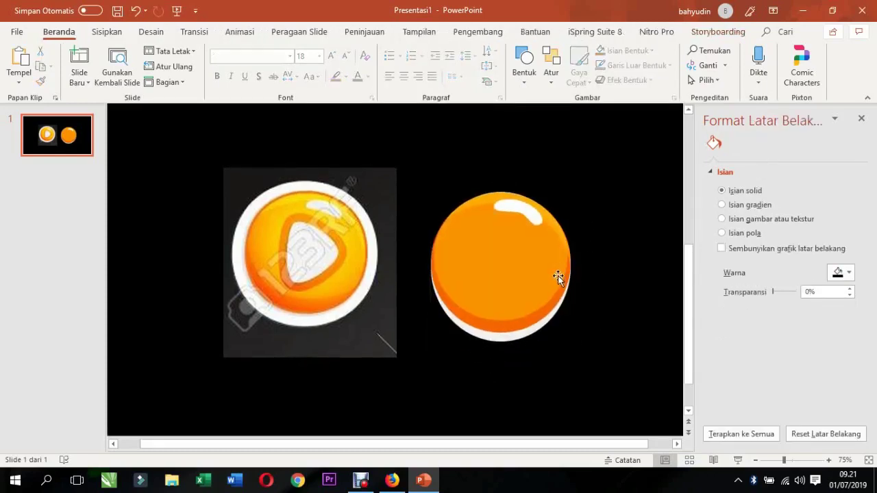
scroll(583, 239, up, 3)
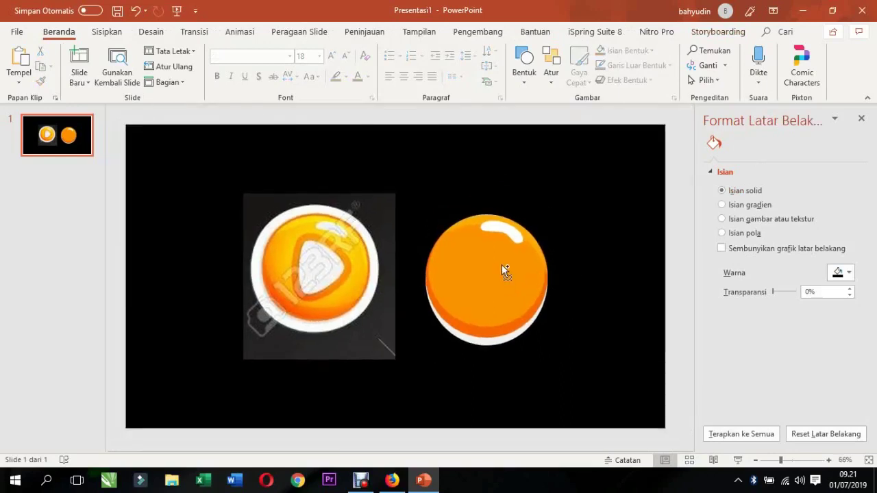
- Stretch the white circle from the top and both sides so its rim shows around the ball
click(476, 349)
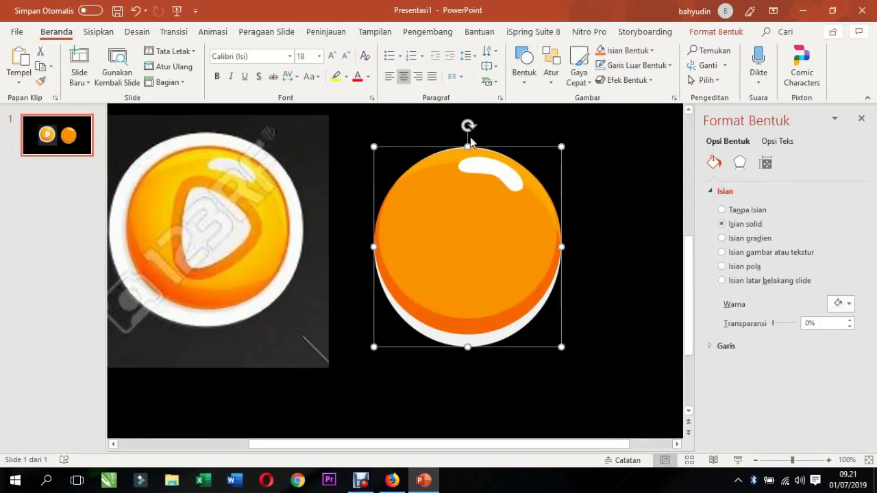
drag(466, 145, 474, 143)
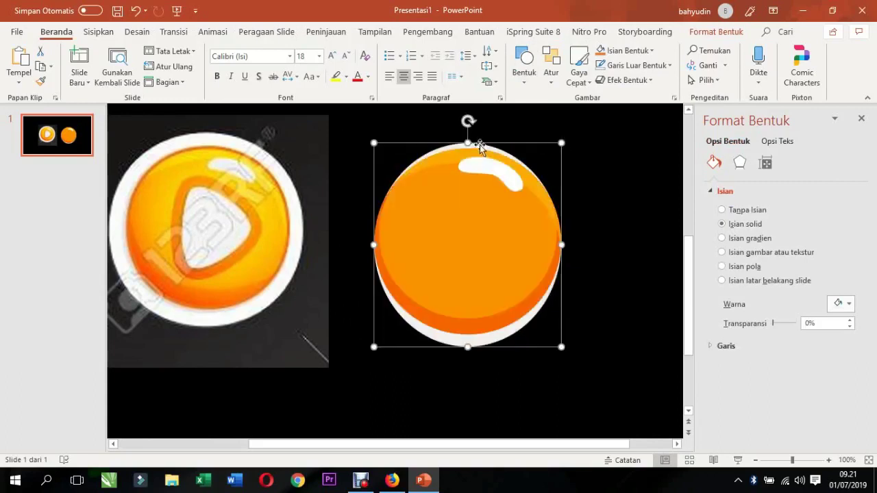
key(Down)
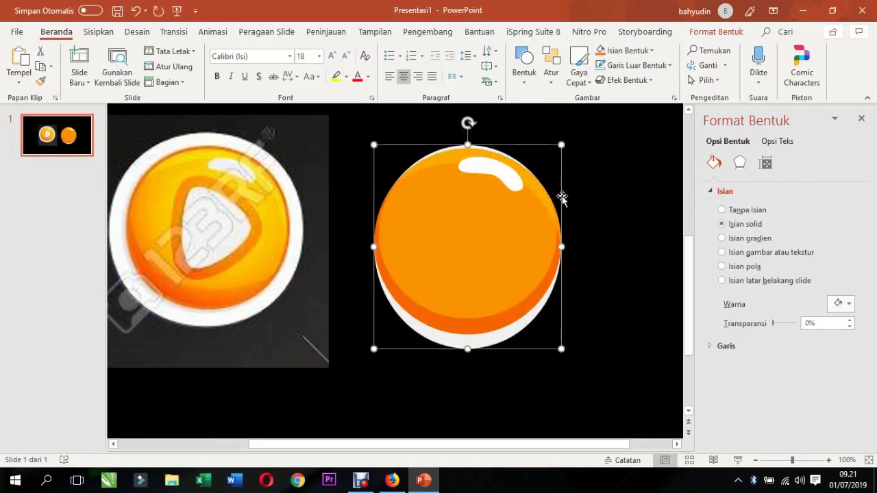
drag(561, 245, 566, 247)
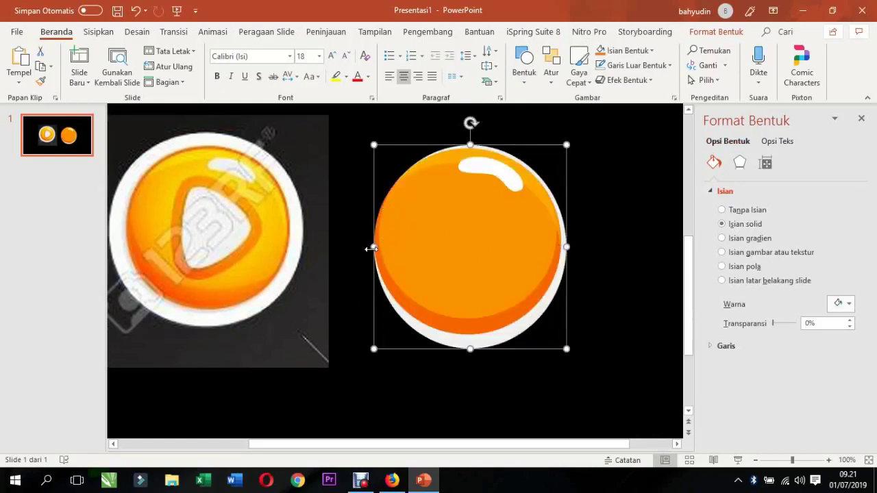
drag(369, 248, 368, 250)
click(573, 217)
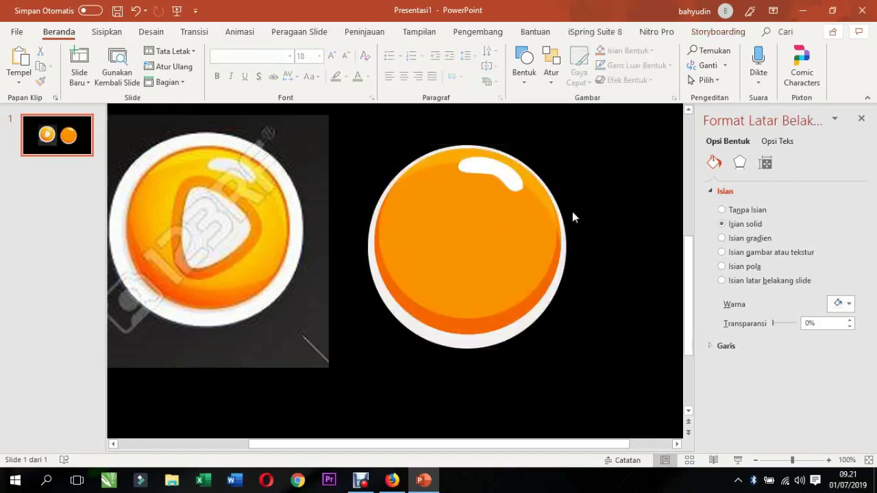
ctrl+scroll(552, 225, down, 3)
click(493, 348)
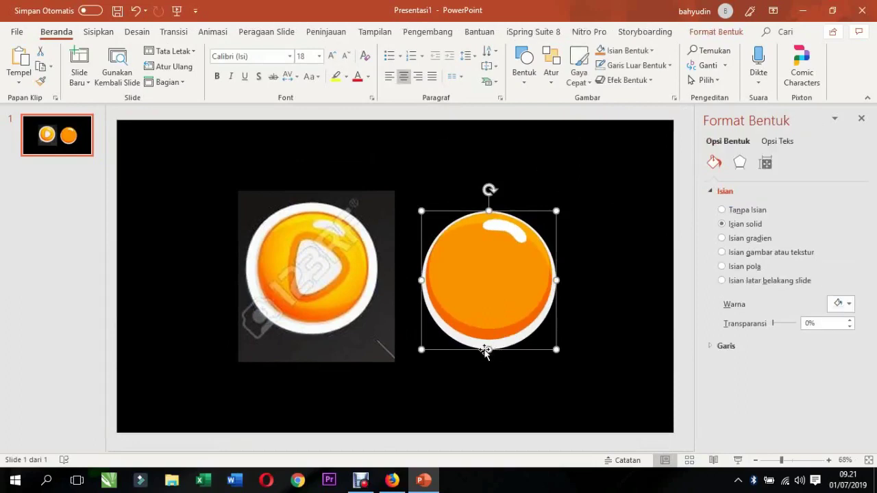
drag(485, 350, 485, 347)
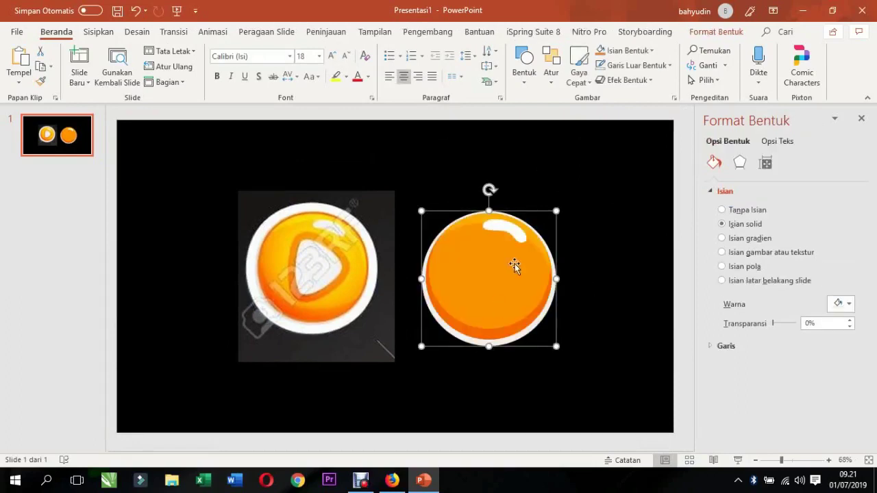
ctrl+scroll(467, 363, up, 3)
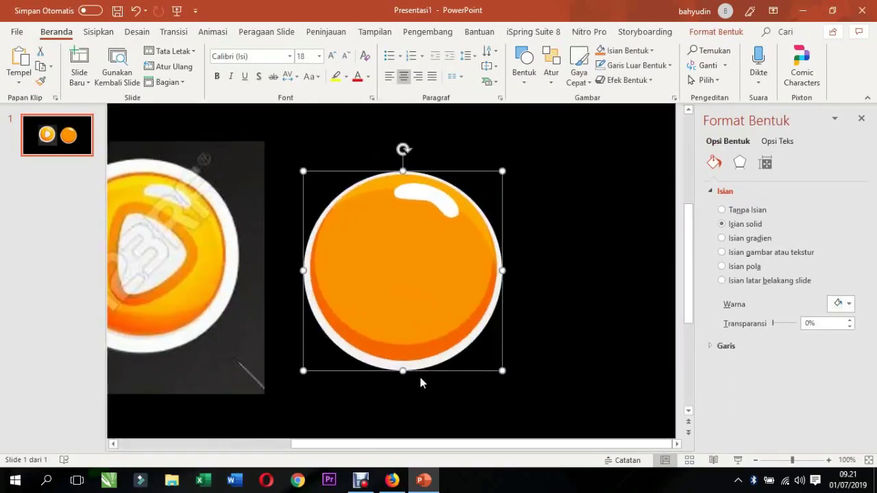
- Change the ring's fill from pale grey to a darker grey
click(844, 304)
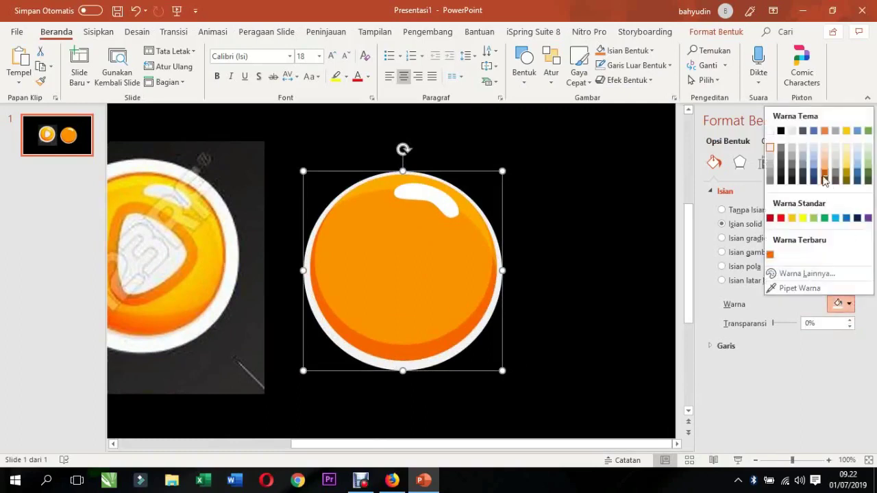
click(772, 163)
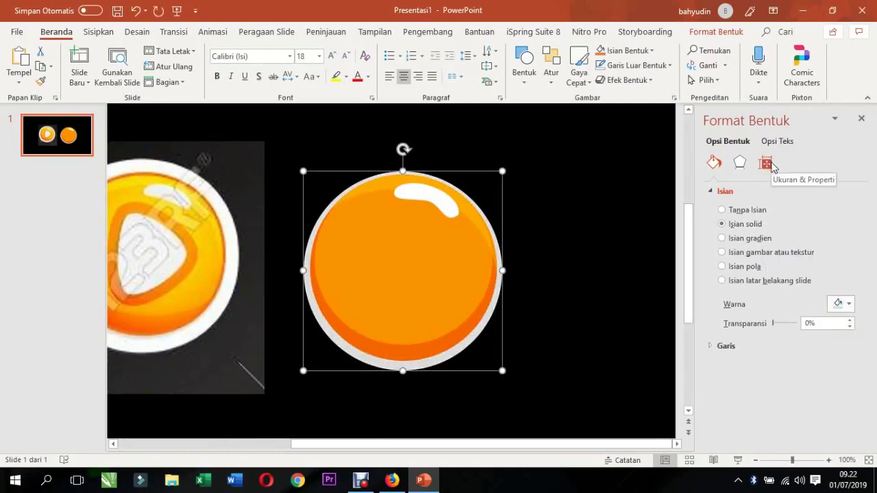
click(844, 304)
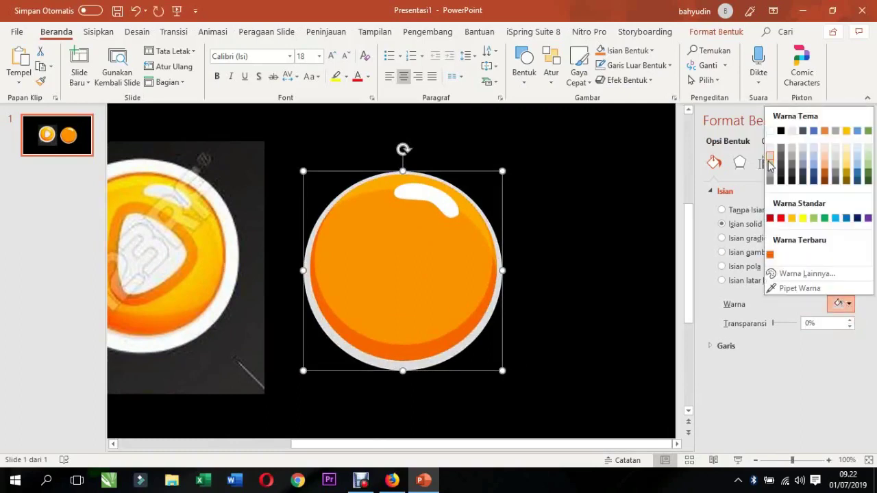
click(753, 177)
click(558, 237)
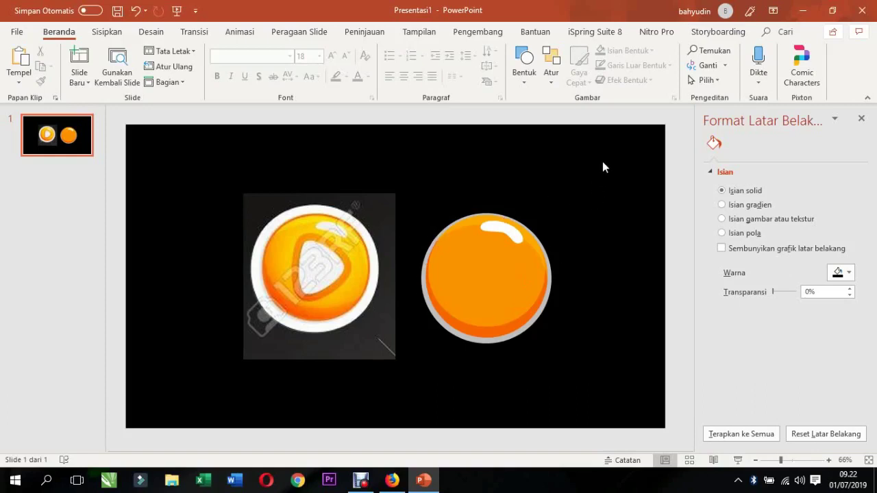
- Group the ring, orange ball and highlight, then move the group up-left beside the reference image
drag(611, 156, 417, 335)
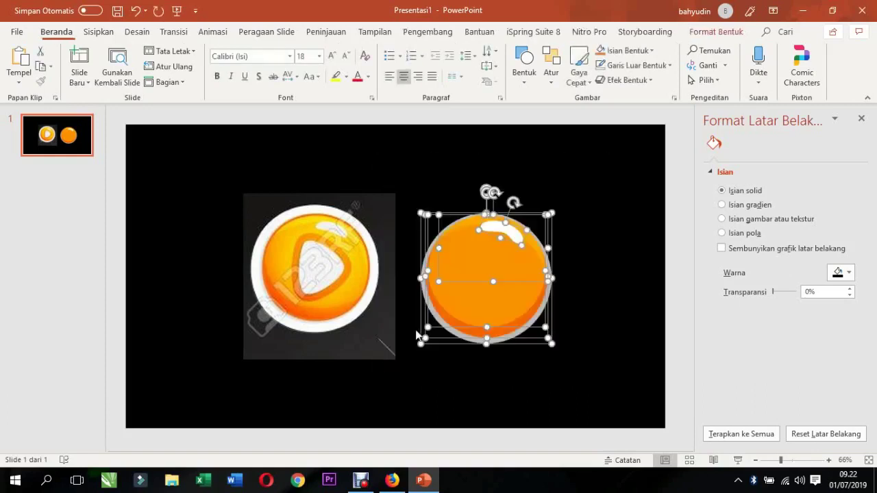
right_click(480, 240)
mouse_move(528, 286)
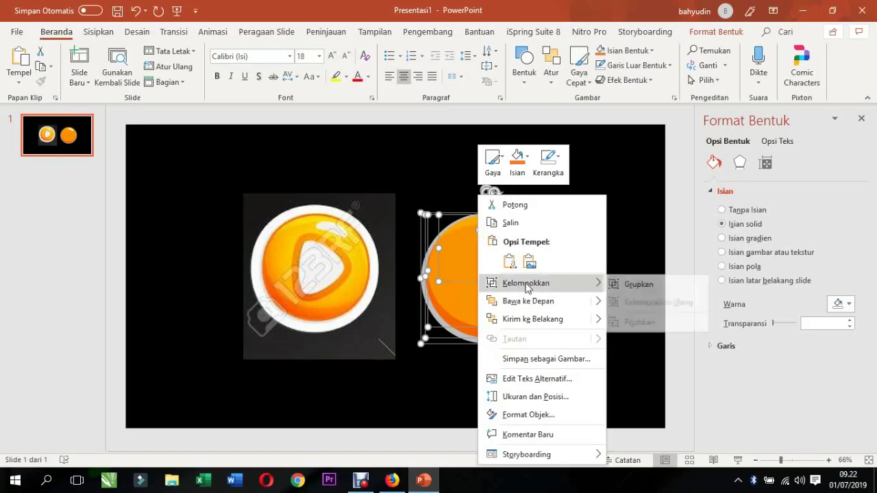
click(641, 291)
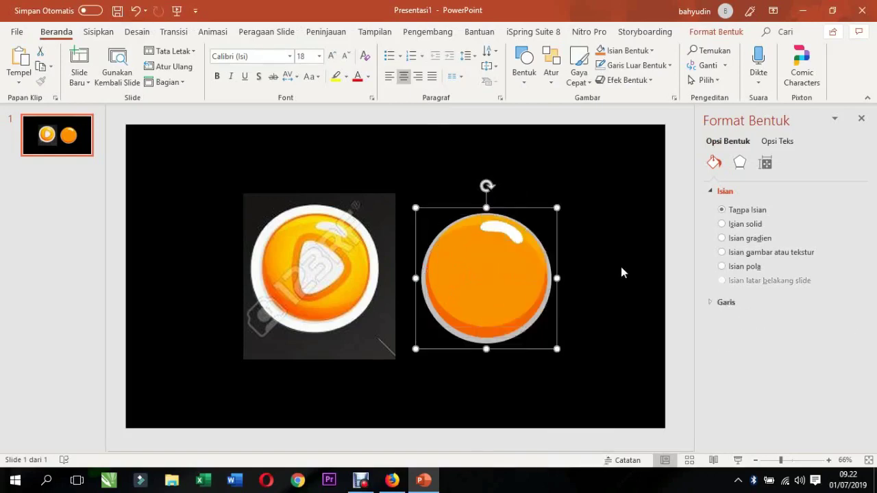
click(620, 267)
drag(536, 263, 509, 233)
click(569, 256)
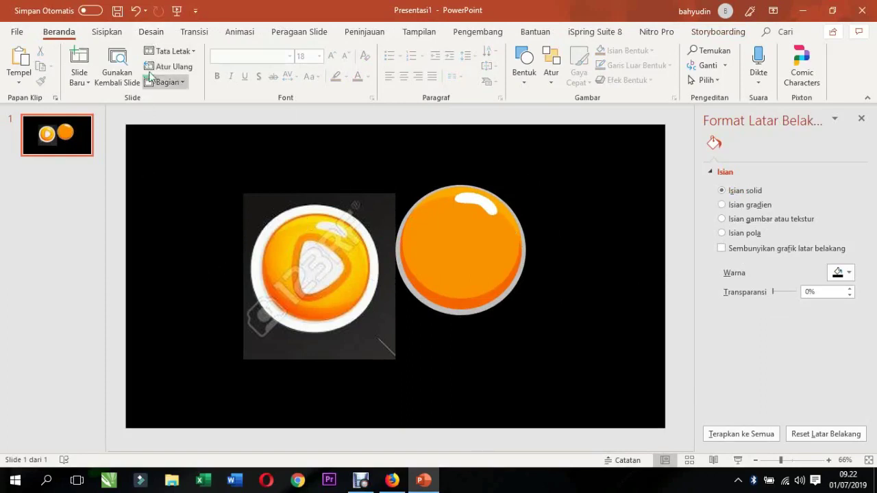
- Draw a 3,58 × 4,15 cm isosceles triangle to the right of the orange button
click(106, 35)
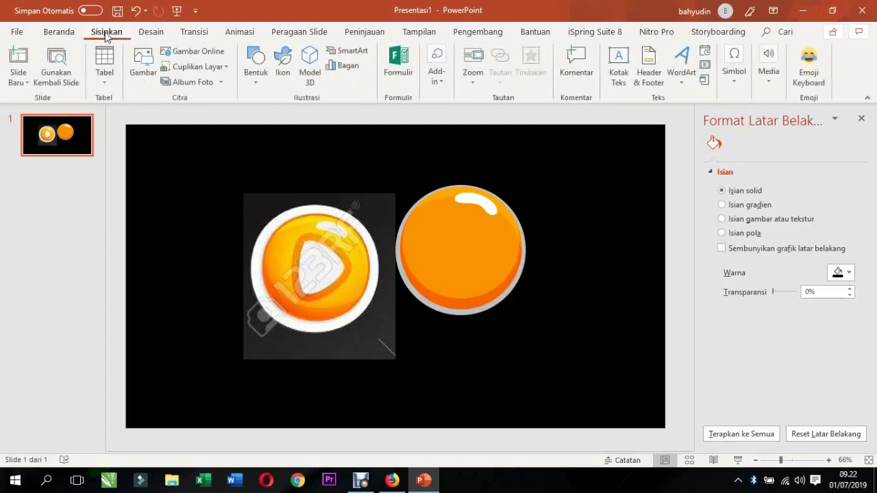
click(256, 83)
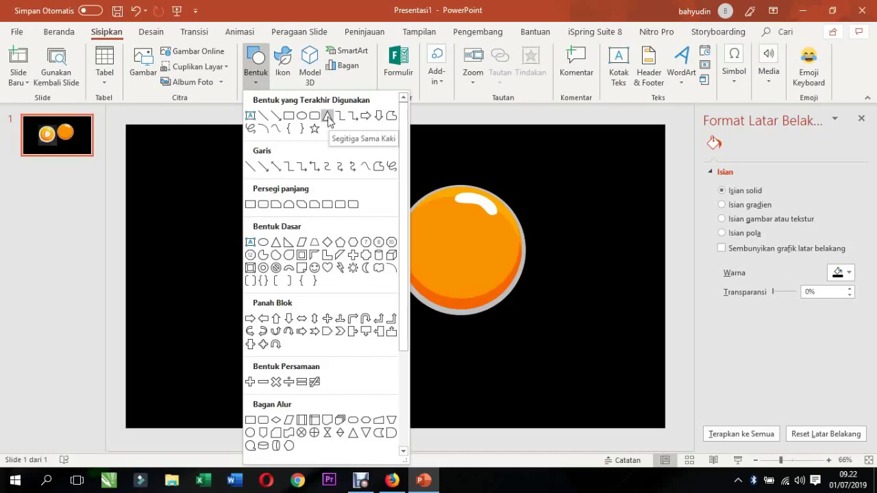
click(327, 117)
mouse_move(192, 211)
mouse_down()
mouse_move(317, 263)
mouse_move(197, 432)
mouse_move(228, 225)
mouse_move(281, 259)
mouse_move(258, 241)
mouse_move(255, 267)
mouse_move(580, 225)
mouse_up()
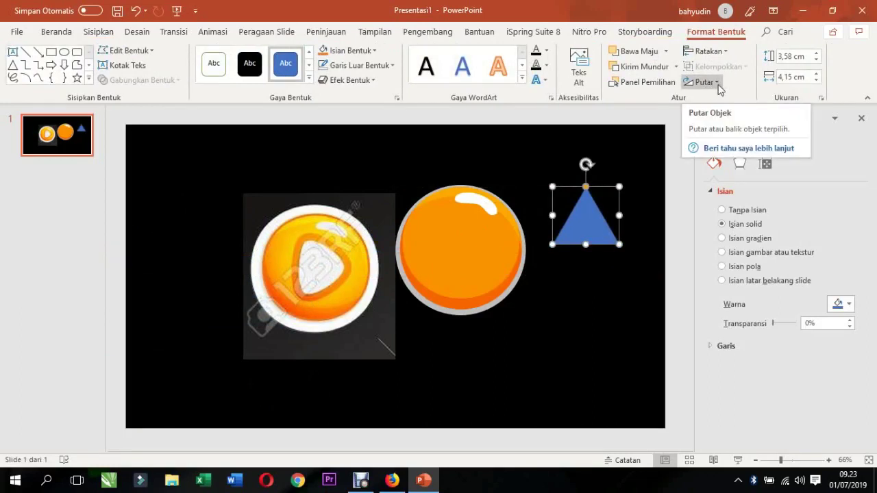
- Rotate the triangle 90° right and move it onto the orange circle
click(717, 83)
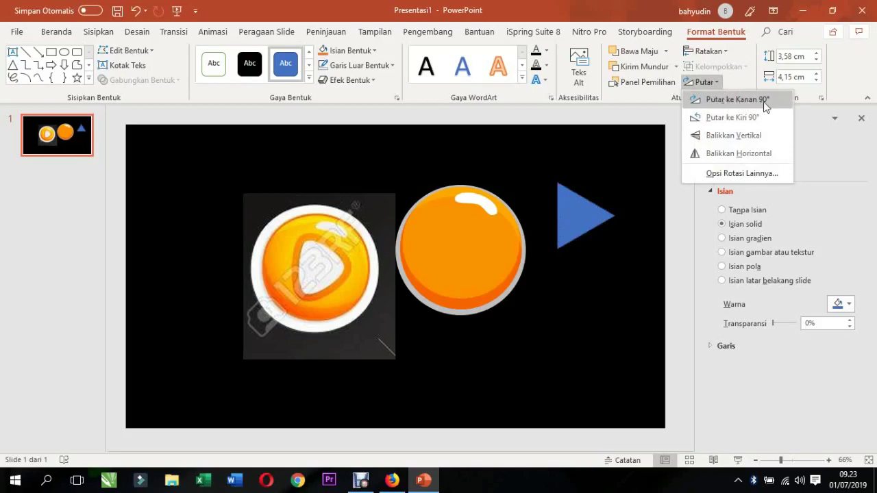
click(766, 102)
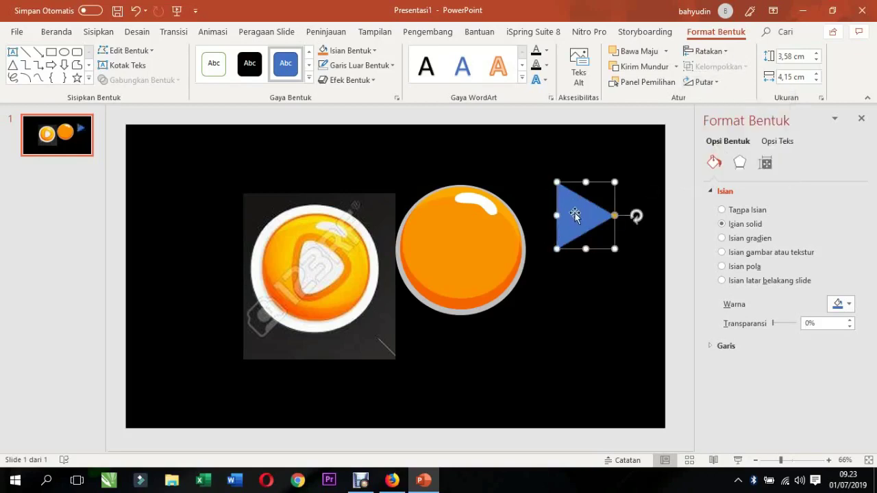
drag(563, 216, 462, 248)
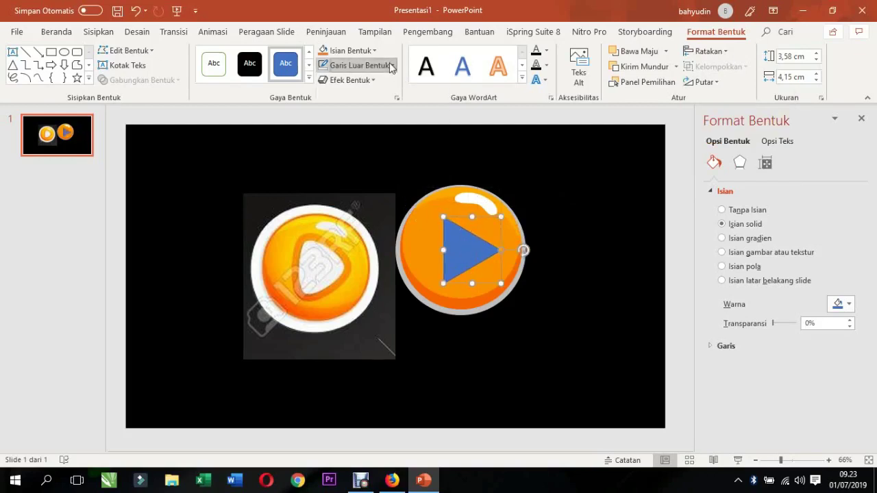
- Remove the triangle's outline and fill it white
click(361, 65)
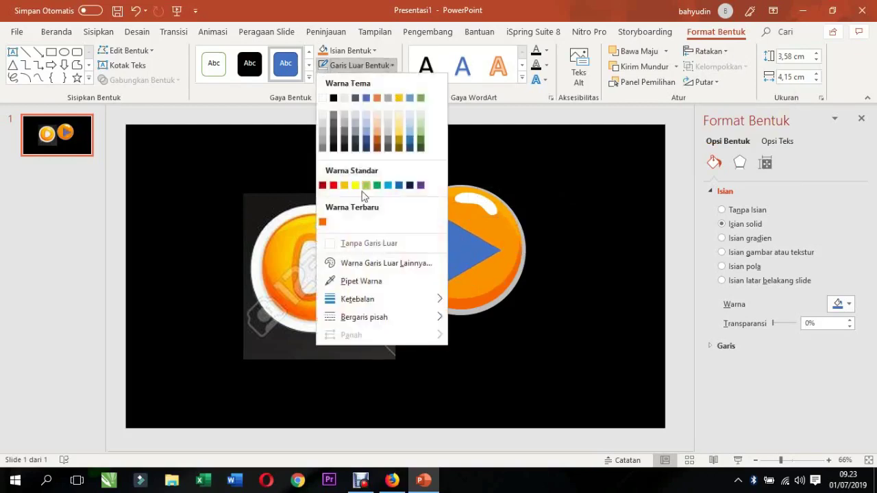
click(327, 248)
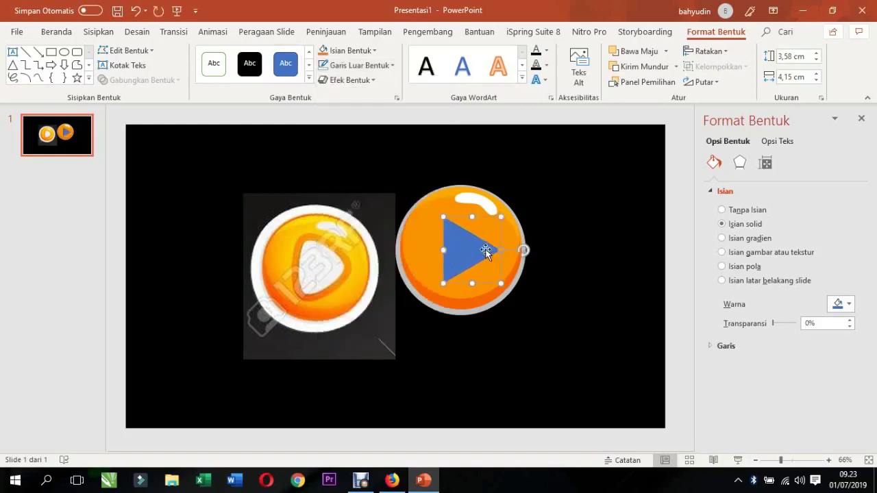
click(849, 305)
click(770, 131)
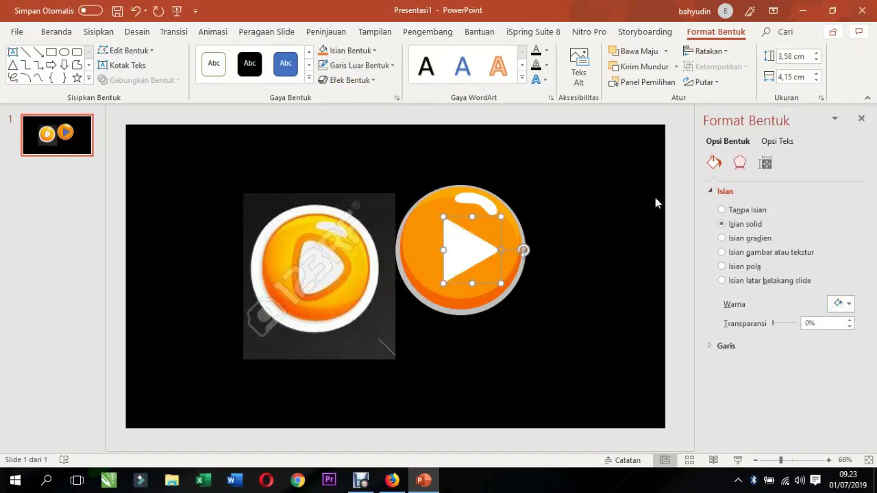
click(535, 264)
click(450, 247)
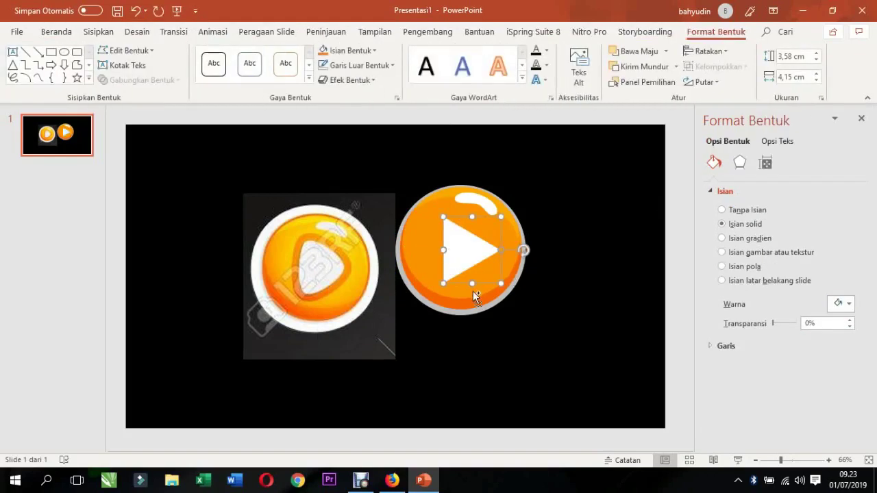
- Apply the first Bagian Luar (outer) shadow preset to the white triangle
ctrl+scroll(472, 291, up, 5)
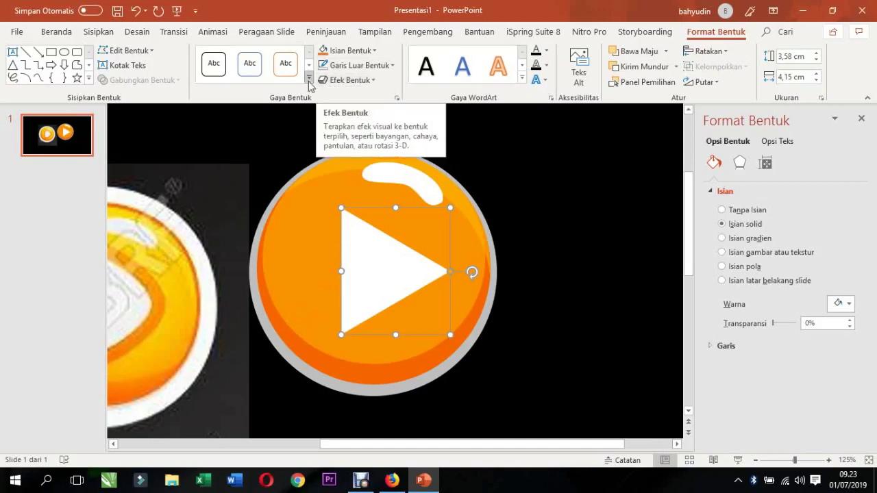
click(373, 81)
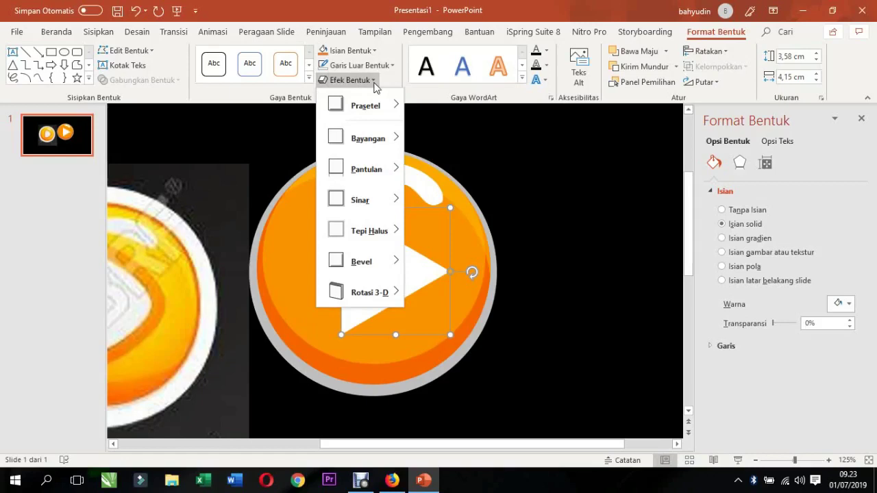
mouse_move(394, 141)
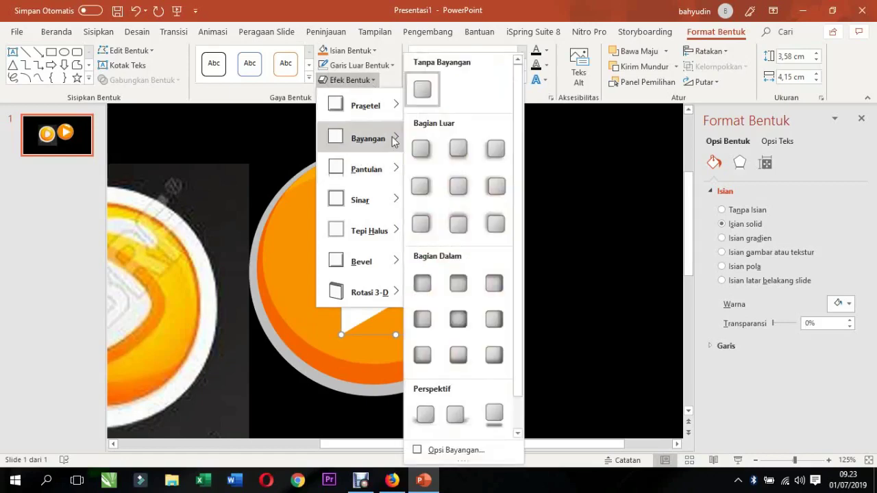
click(559, 271)
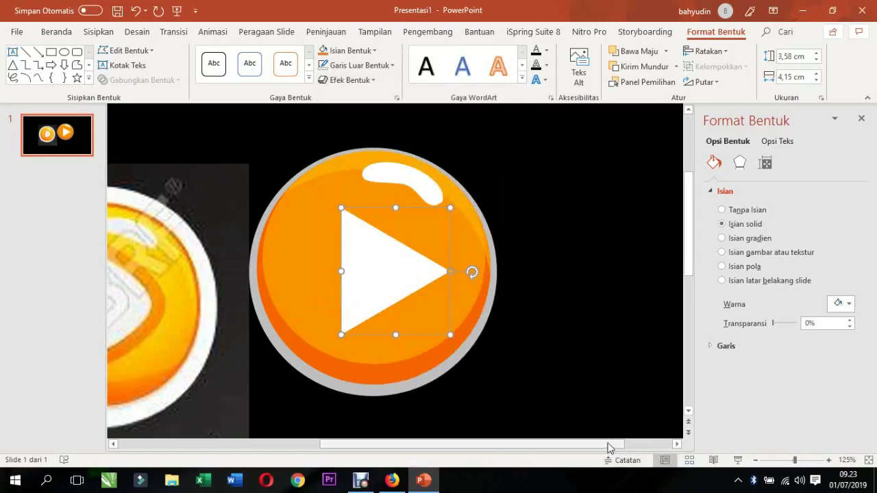
drag(607, 448, 647, 448)
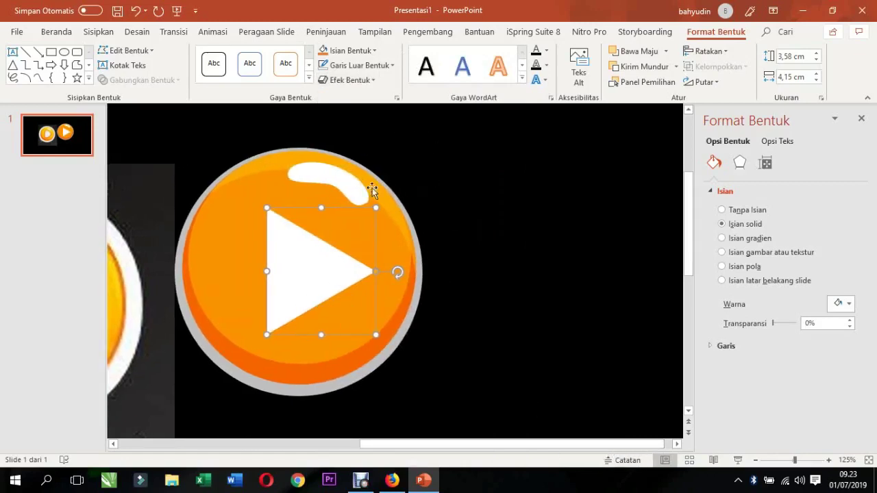
click(373, 83)
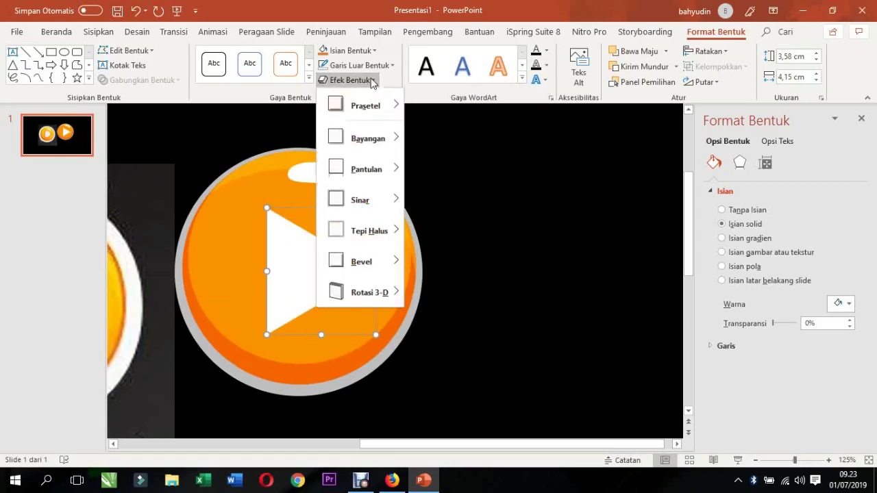
mouse_move(391, 146)
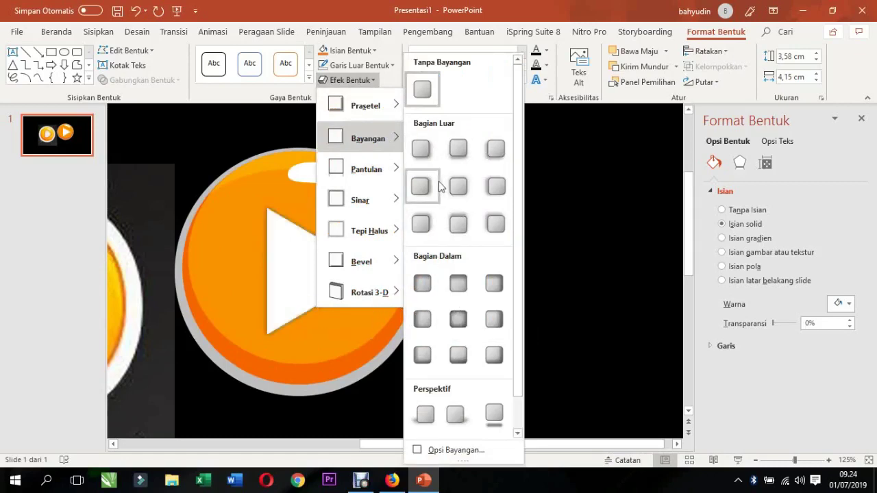
click(422, 150)
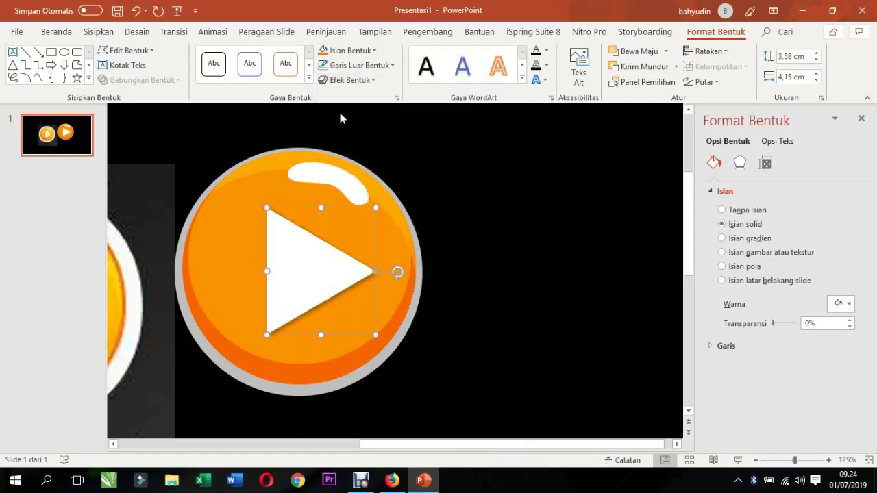
- Browse the Sinar glow presets for the triangle without applying one
click(354, 83)
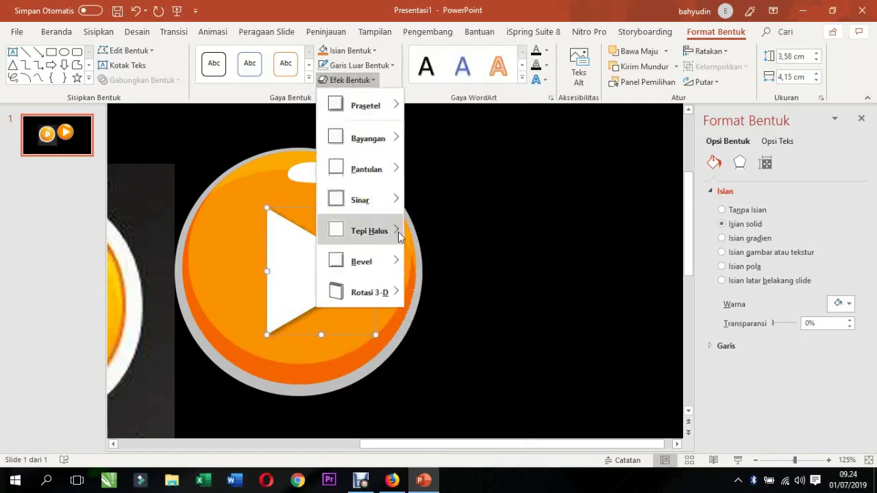
mouse_move(385, 172)
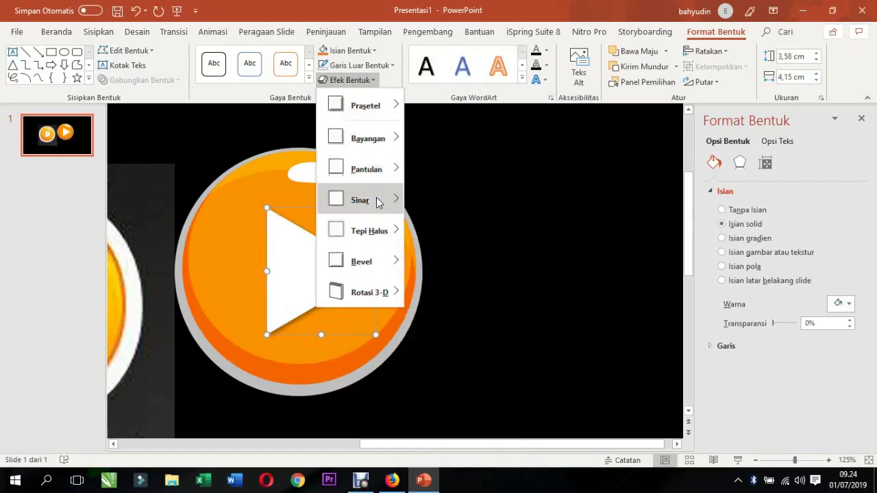
mouse_move(371, 231)
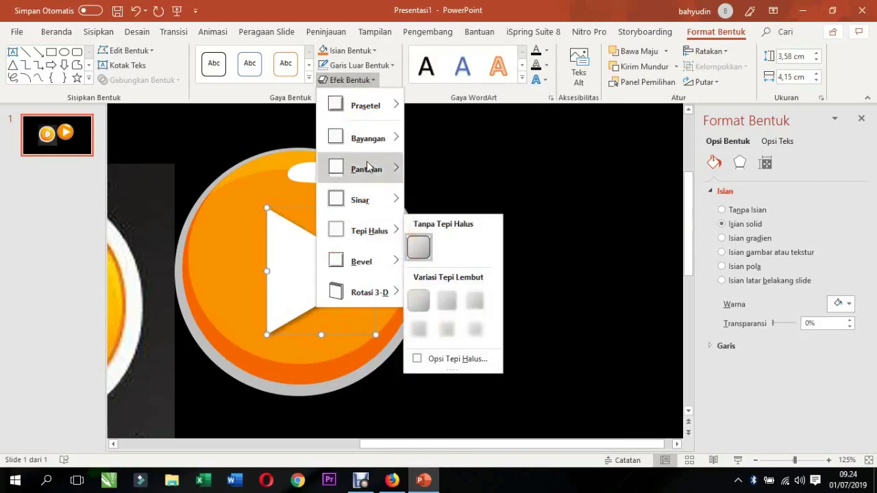
mouse_move(381, 205)
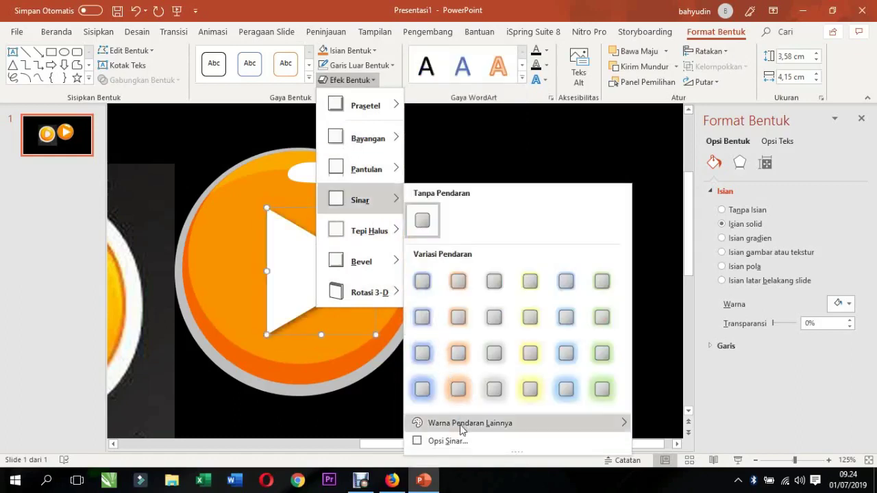
mouse_move(450, 428)
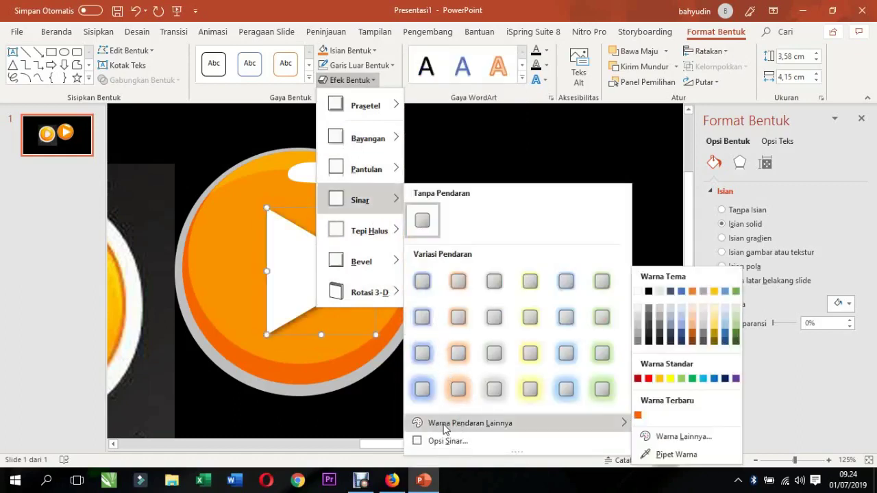
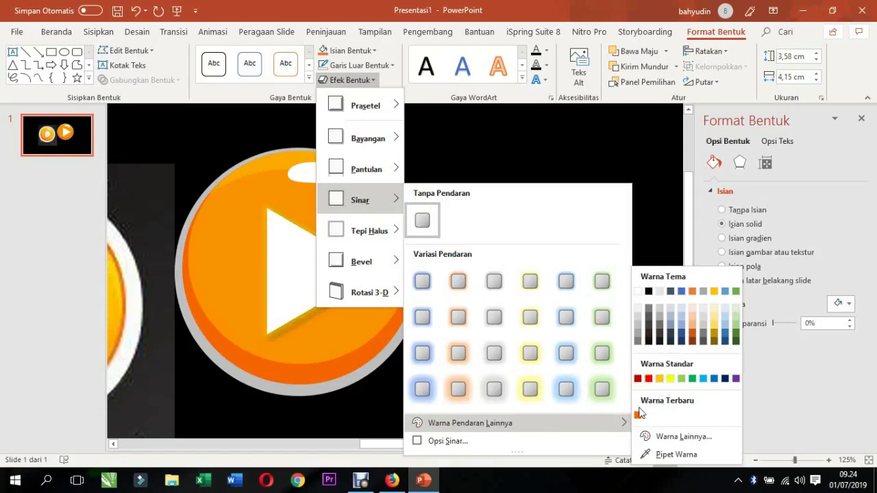
- Give the white play triangle an orange glow
click(637, 418)
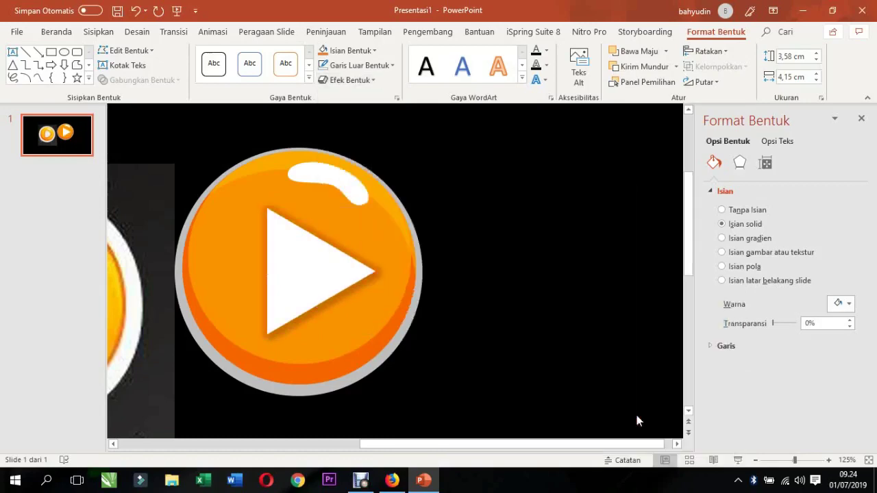
click(571, 309)
click(285, 276)
click(483, 287)
scroll(480, 291, down, 5)
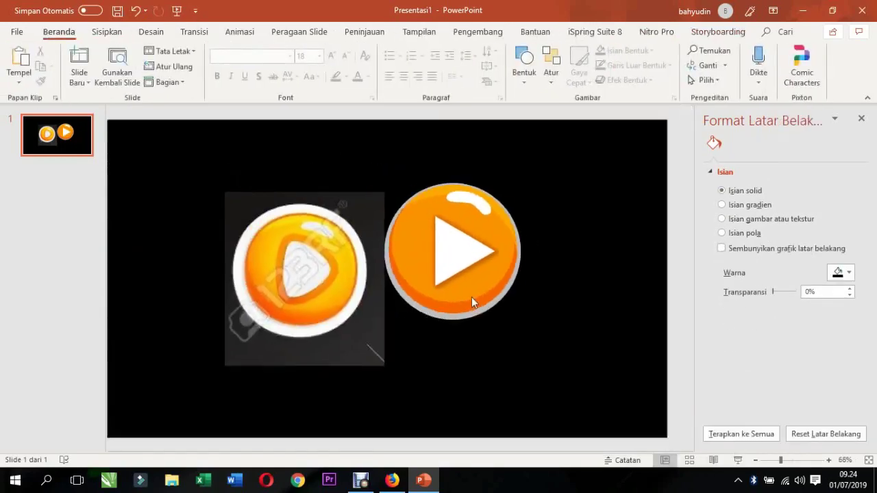
scroll(505, 253, up, 2)
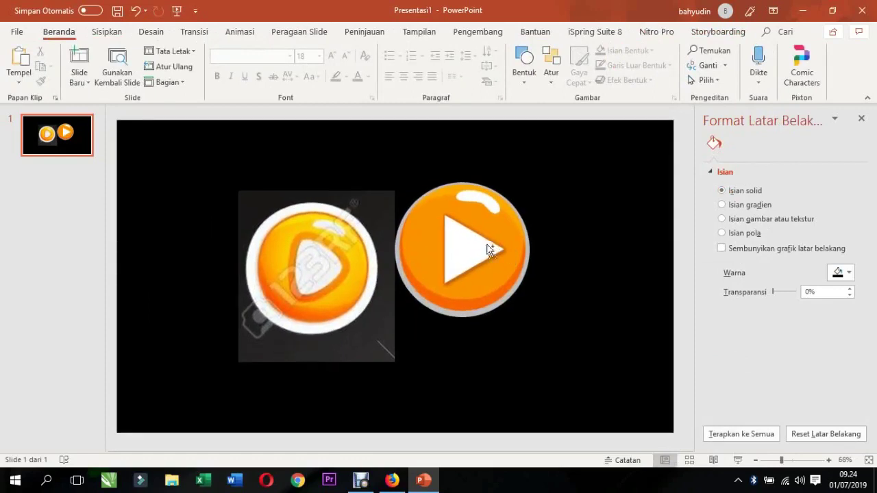
click(473, 247)
scroll(385, 266, up, 2)
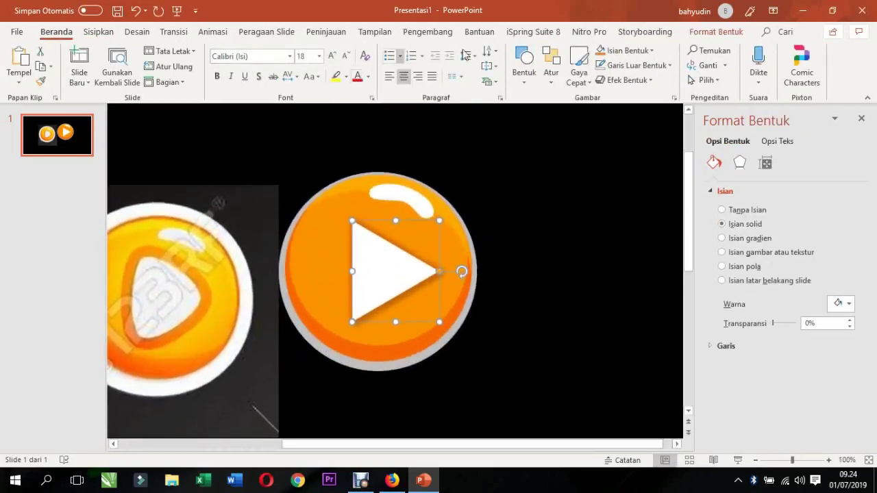
- Set the triangle's glow size to 18 pt in Glow Options
click(716, 32)
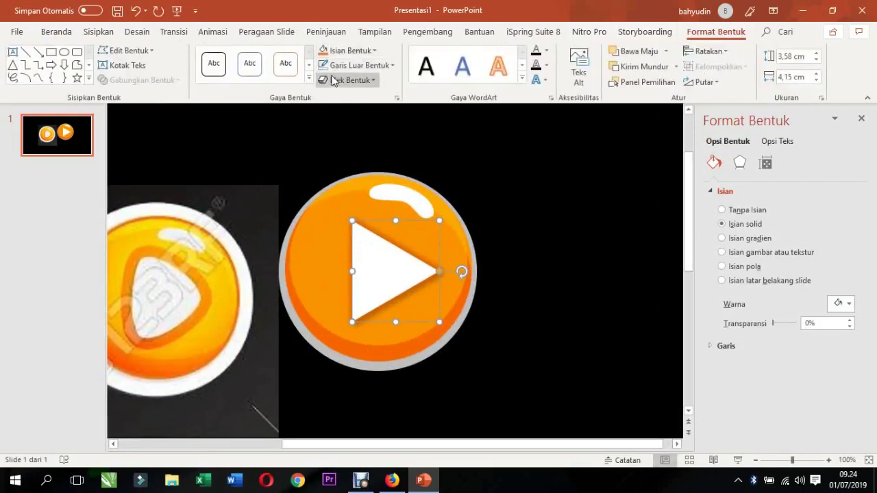
click(388, 67)
click(389, 66)
click(369, 81)
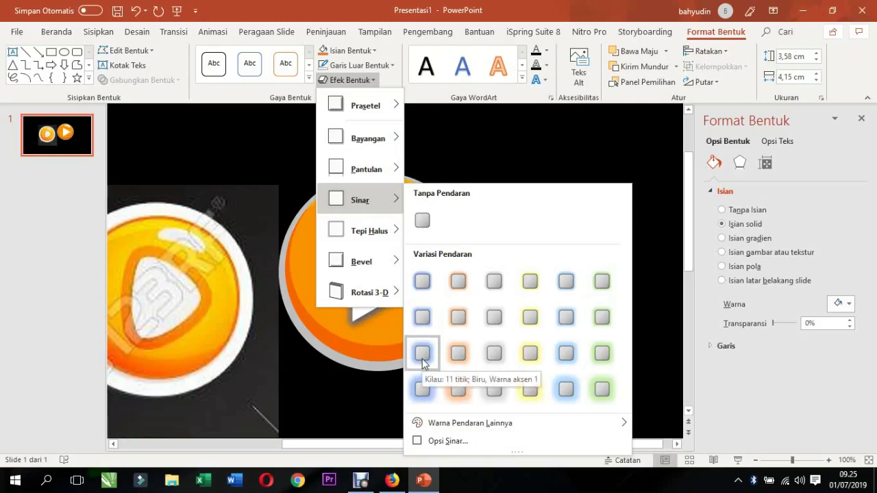
mouse_move(601, 426)
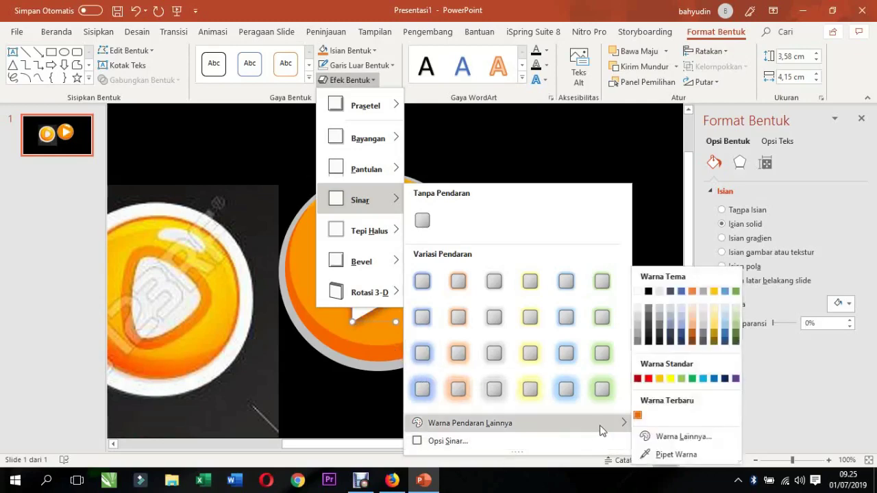
click(517, 443)
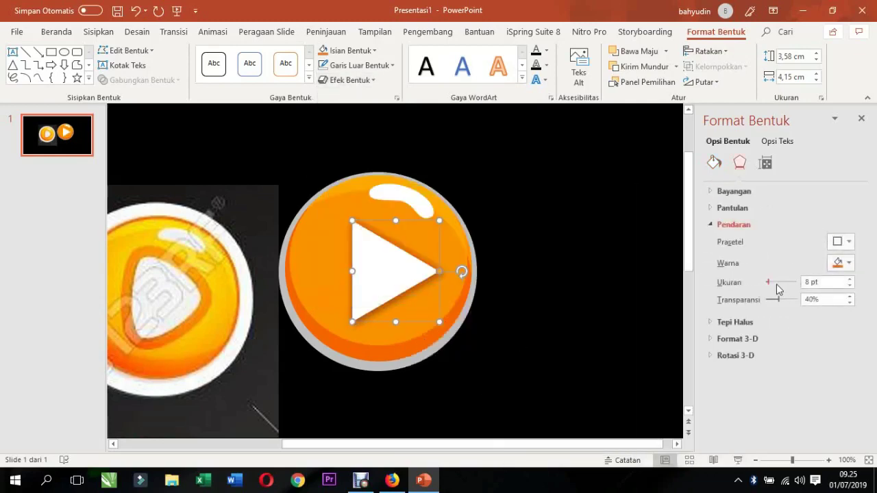
drag(768, 287, 770, 287)
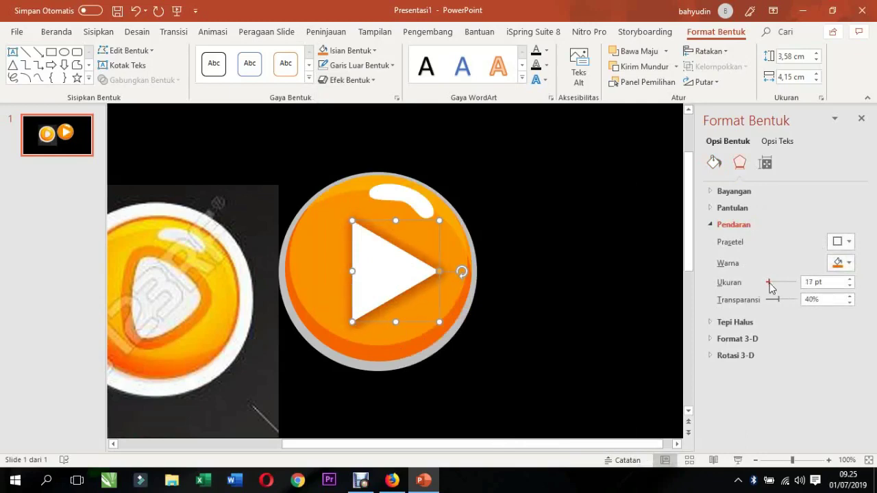
click(809, 283)
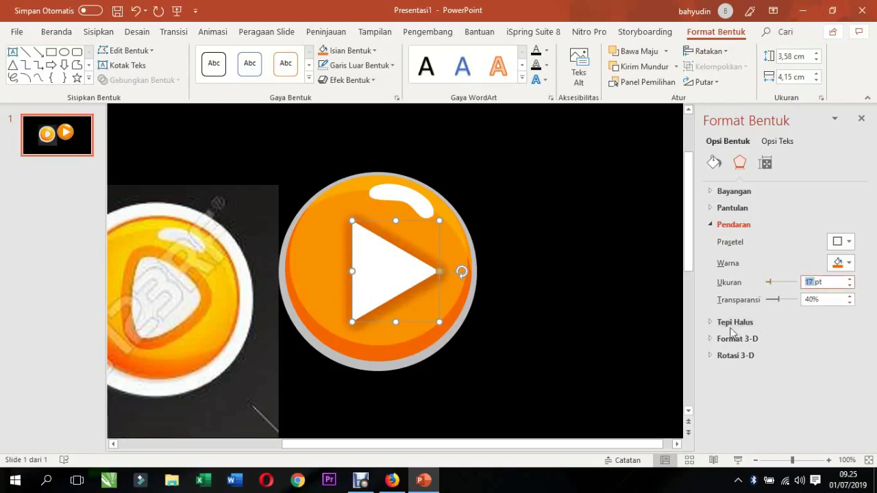
text(1)
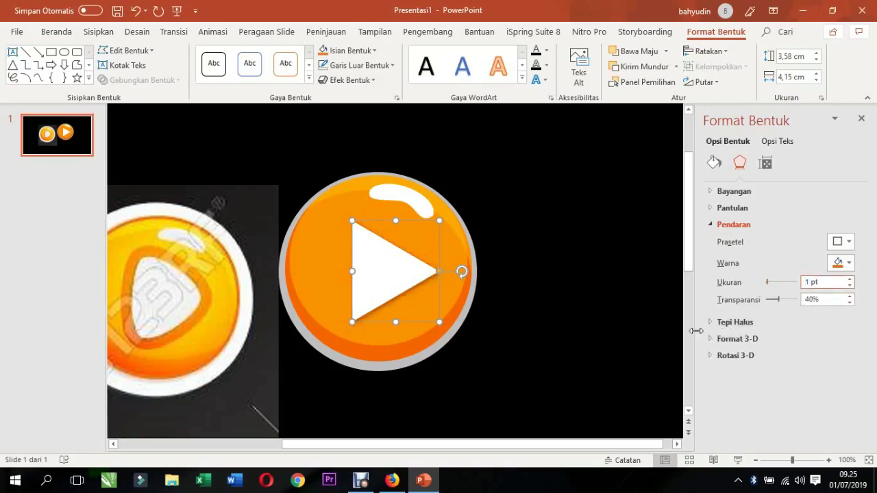
text(8)
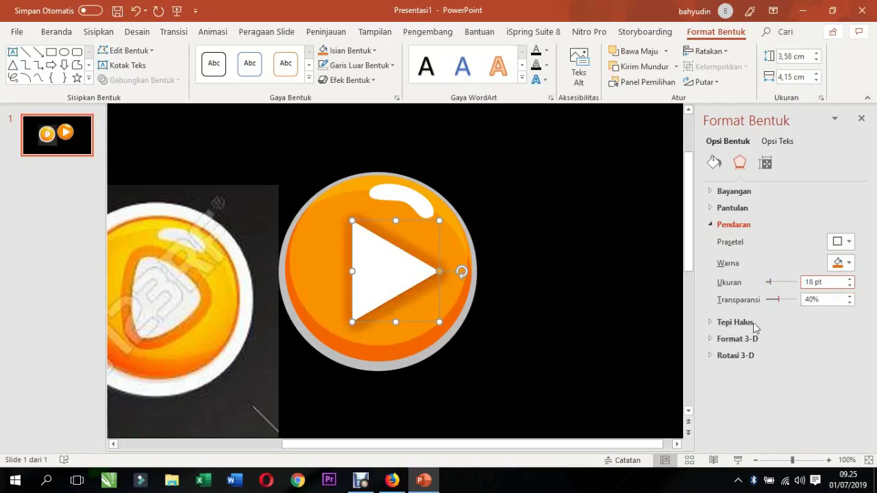
- Move the play button up-left over the reference picture
click(534, 308)
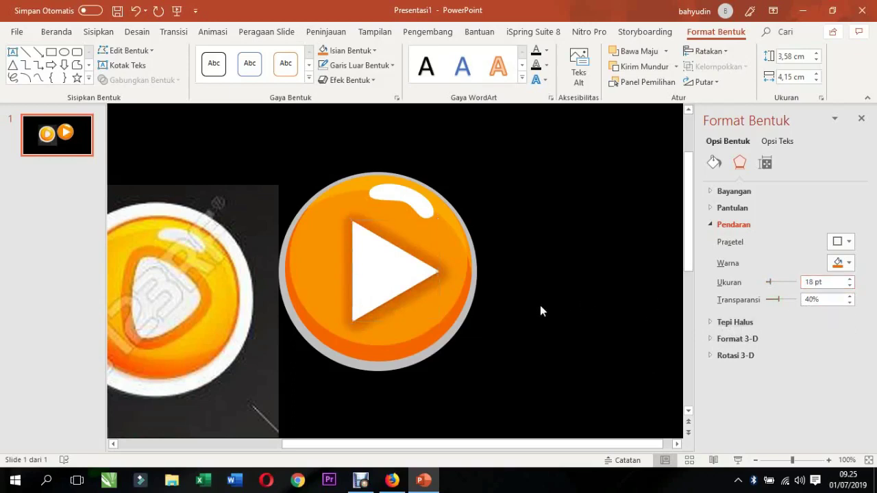
ctrl+scroll(541, 276, down, 3)
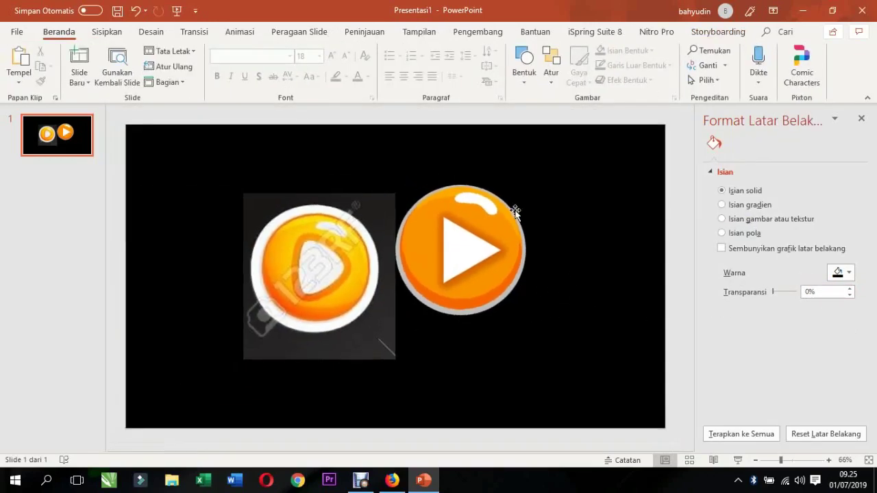
drag(297, 145, 623, 363)
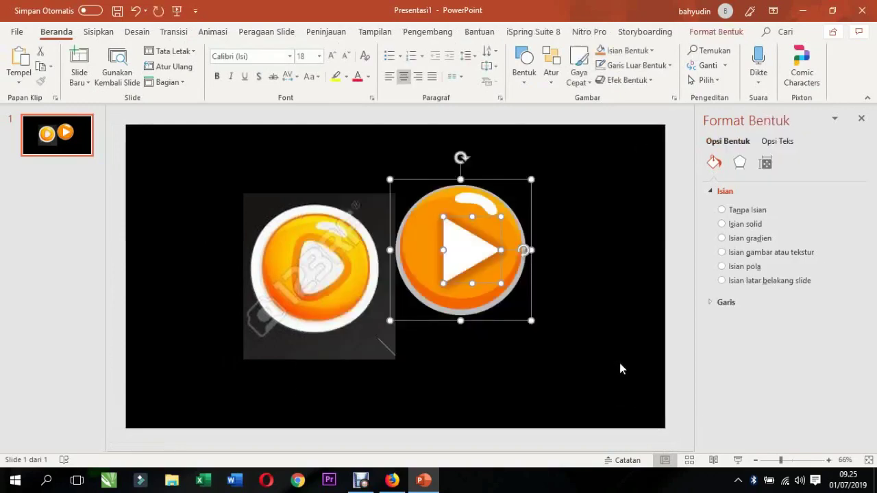
click(616, 321)
click(505, 233)
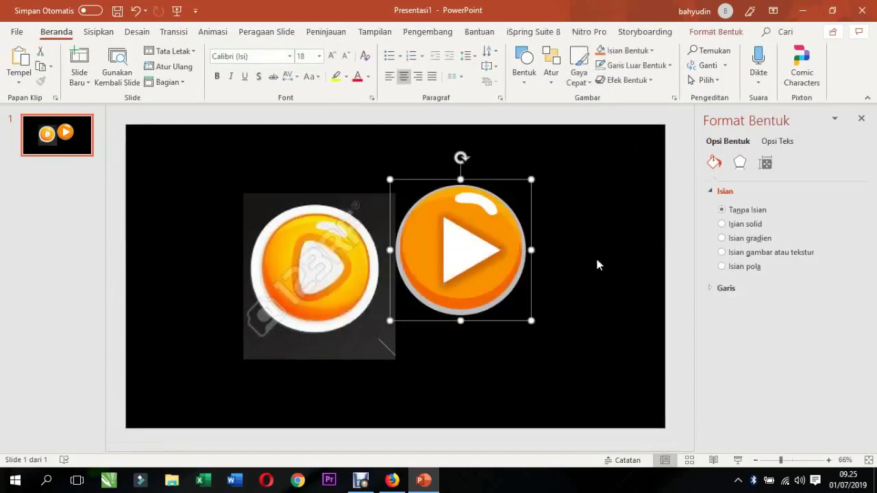
click(596, 256)
click(483, 239)
drag(482, 238, 246, 199)
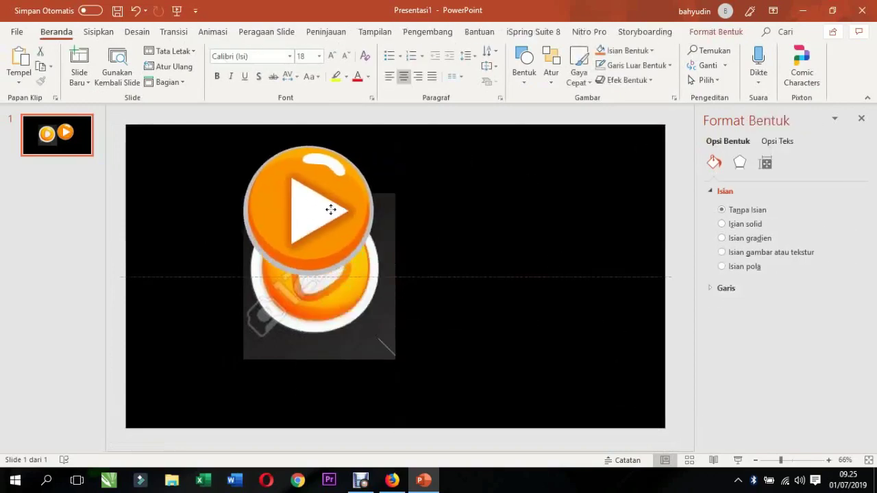
click(453, 274)
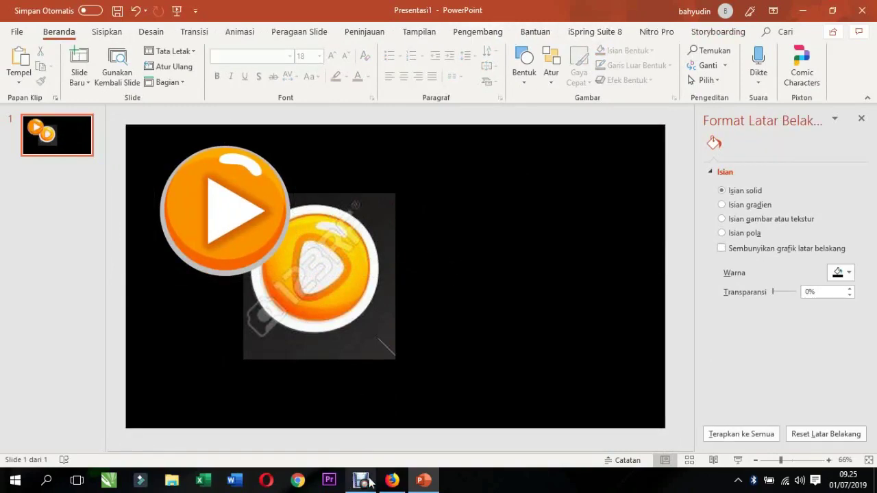
- Copy the game-buttons image from Firefox and bring up paste options on the slide
click(393, 482)
right_click(366, 186)
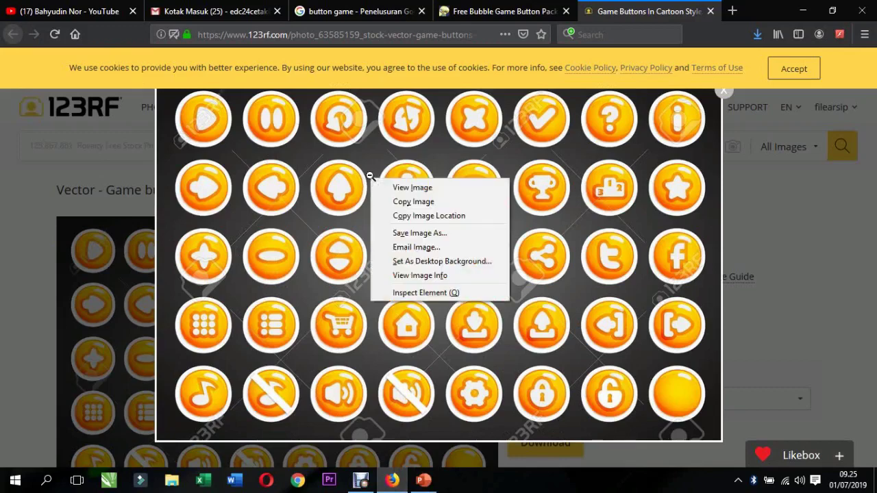
click(403, 199)
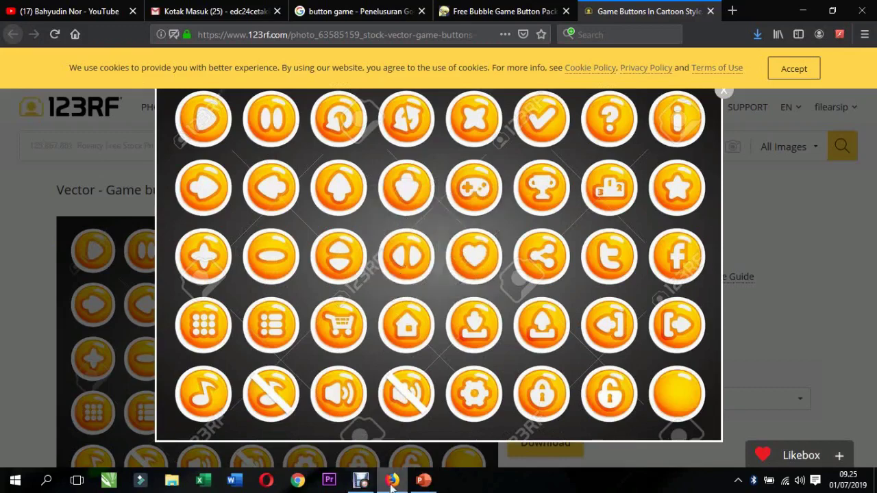
click(424, 481)
right_click(460, 245)
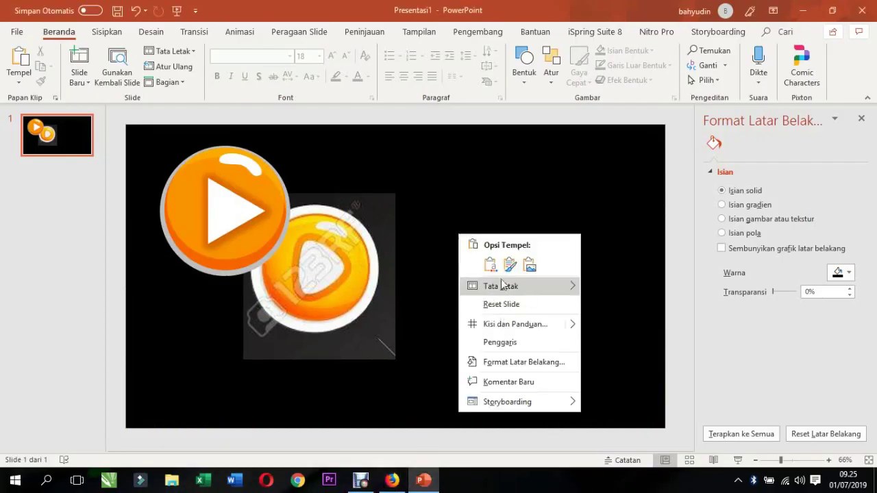
- Paste the game-buttons sheet, moving it below the play button and the button rightward
click(489, 264)
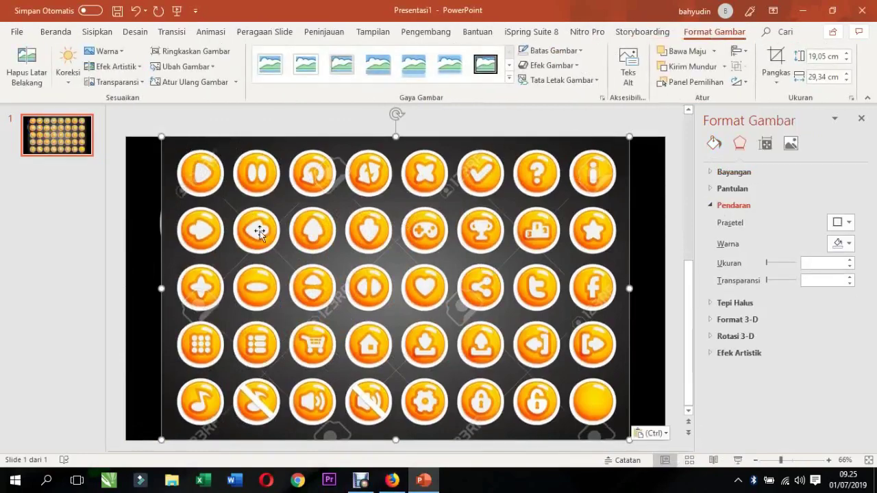
drag(225, 140, 332, 353)
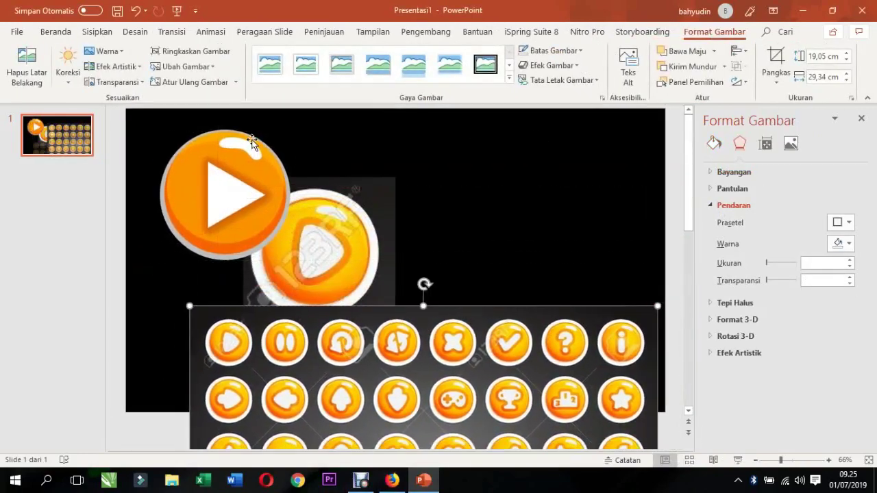
click(254, 141)
drag(293, 244, 409, 247)
click(409, 247)
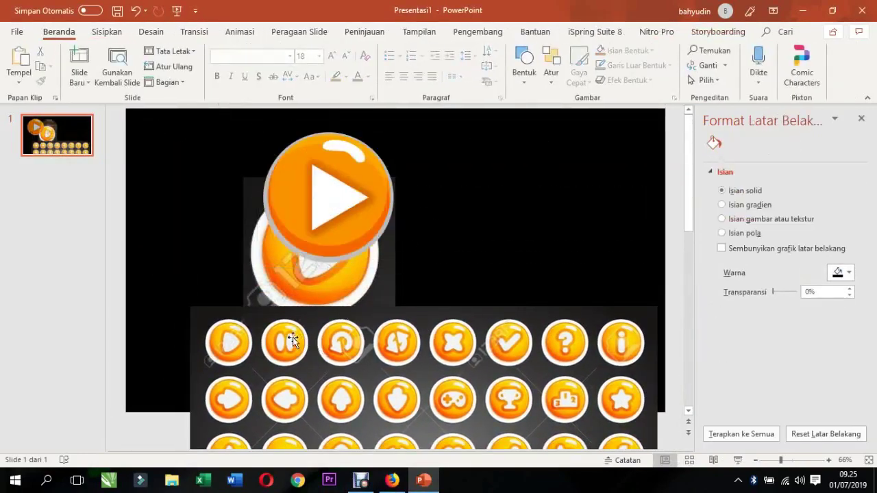
click(333, 212)
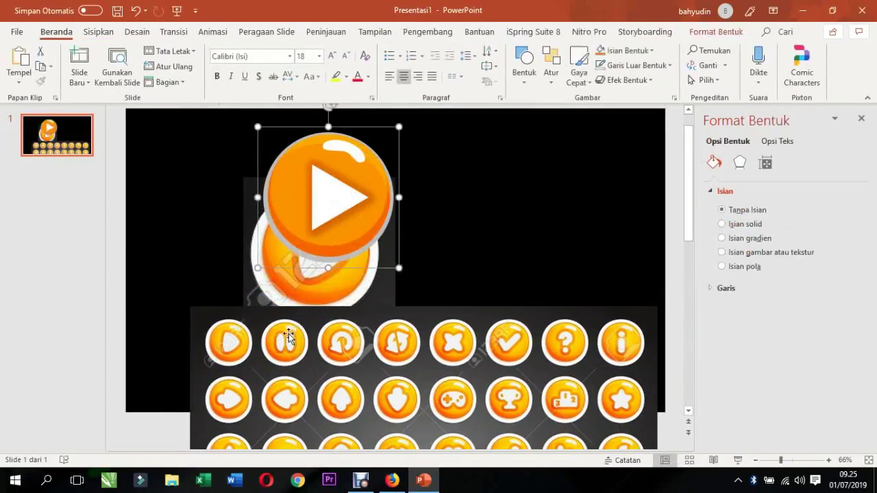
click(286, 337)
click(482, 204)
click(386, 197)
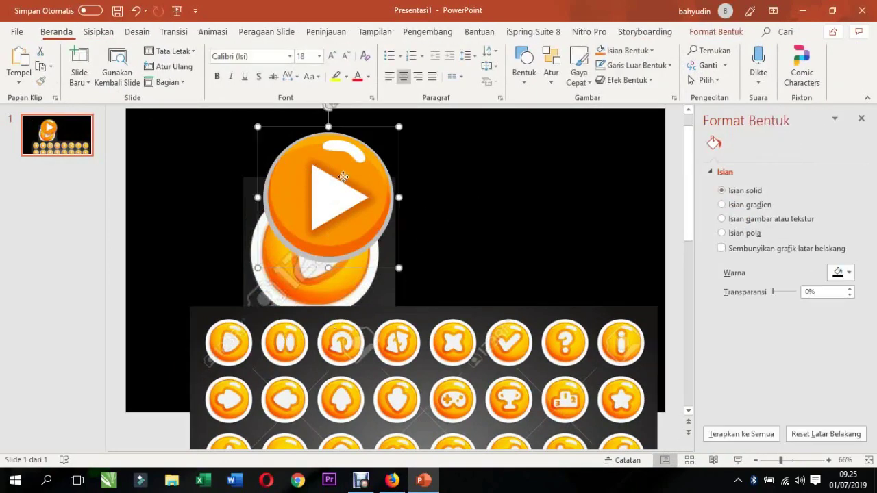
- Duplicate the play button rightward, ungroup it, delete its triangle, and shift the icon sheet up-left
ctrl+drag(371, 196, 547, 205)
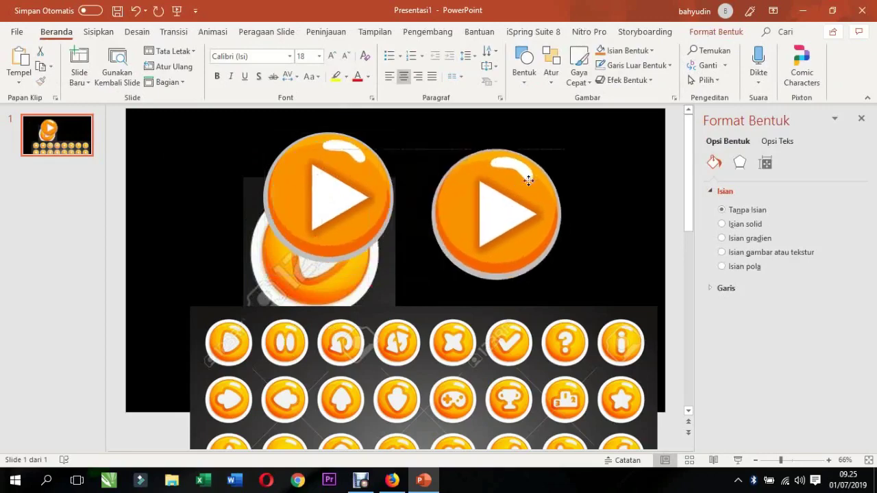
right_click(520, 187)
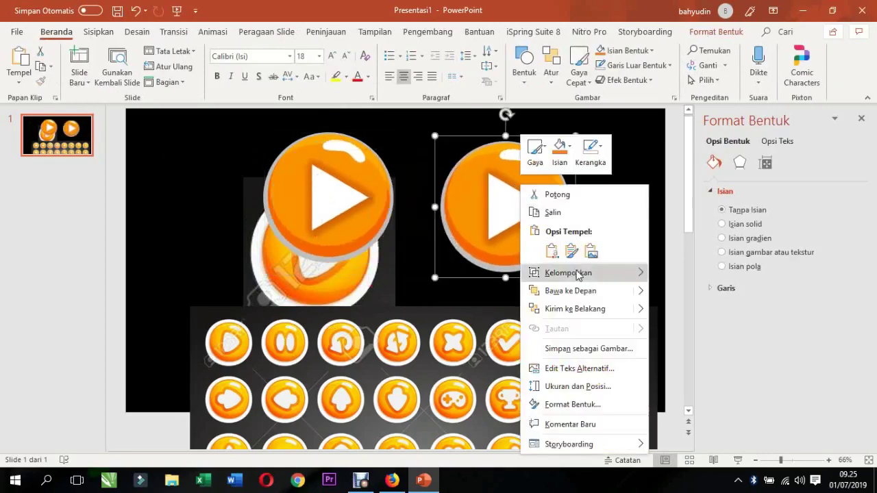
mouse_move(569, 272)
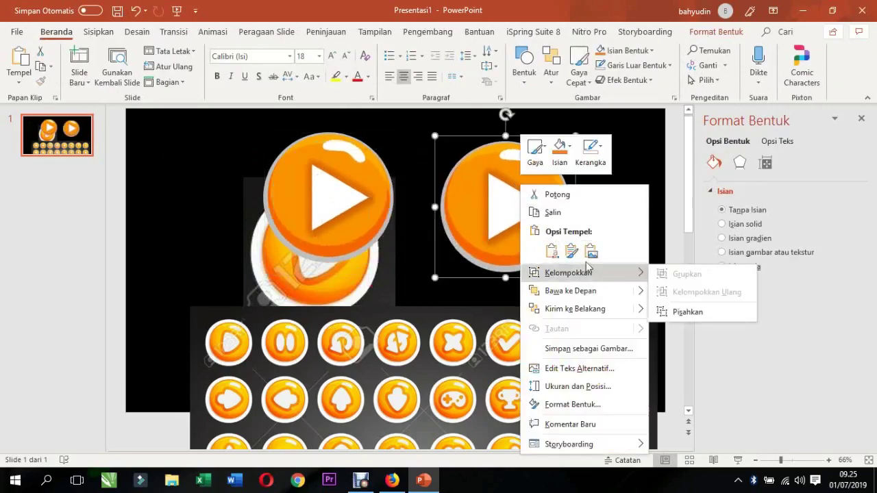
mouse_move(627, 281)
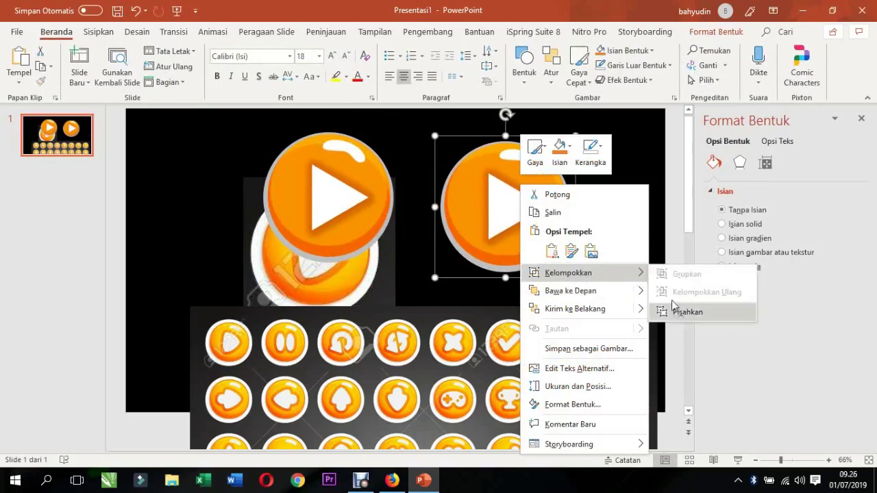
click(675, 311)
key(Delete)
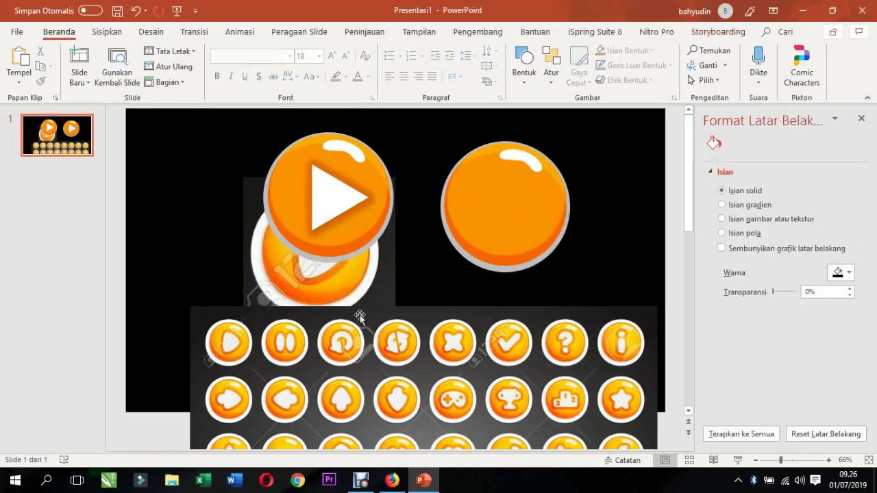
drag(276, 353, 263, 193)
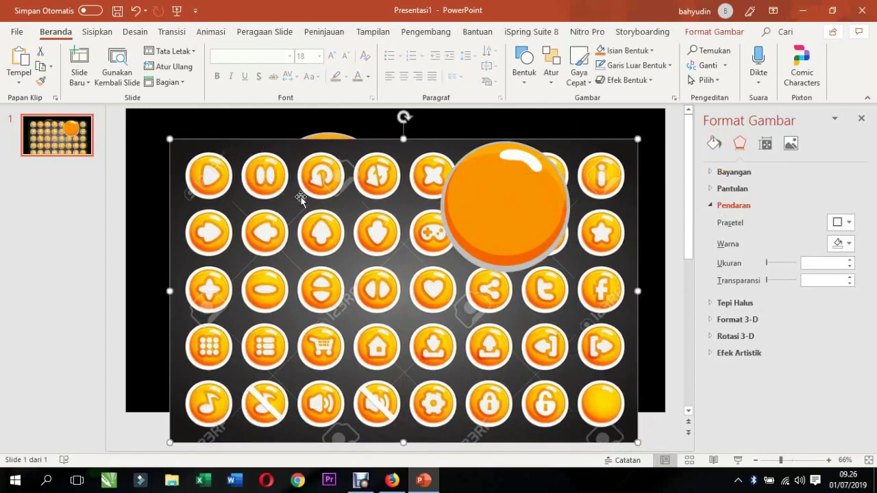
- Draw a rounded rectangle over the orange button and shorten it
click(152, 170)
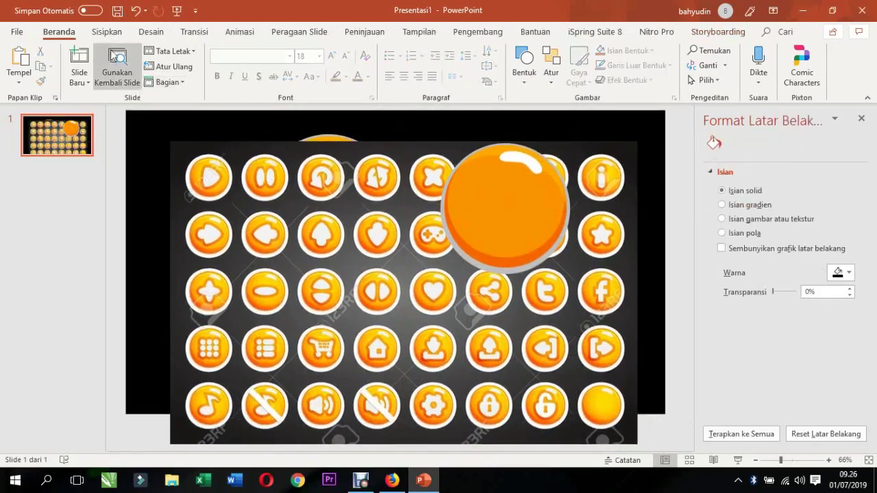
click(107, 31)
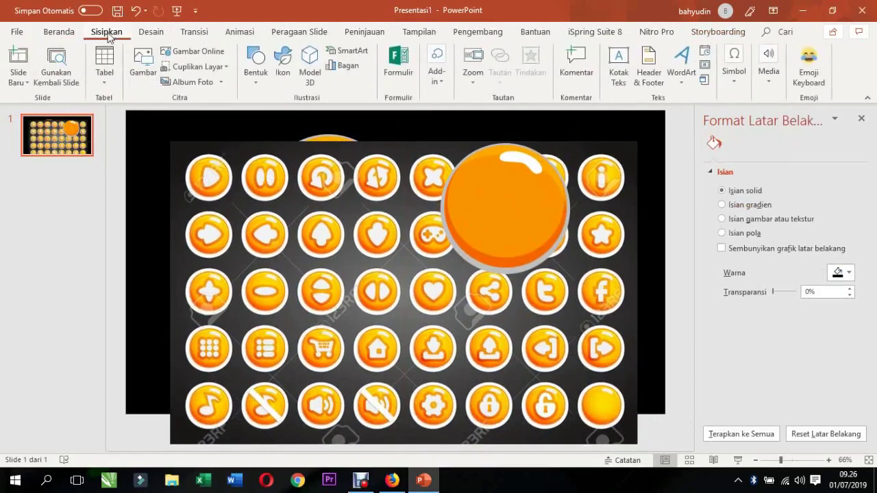
click(256, 82)
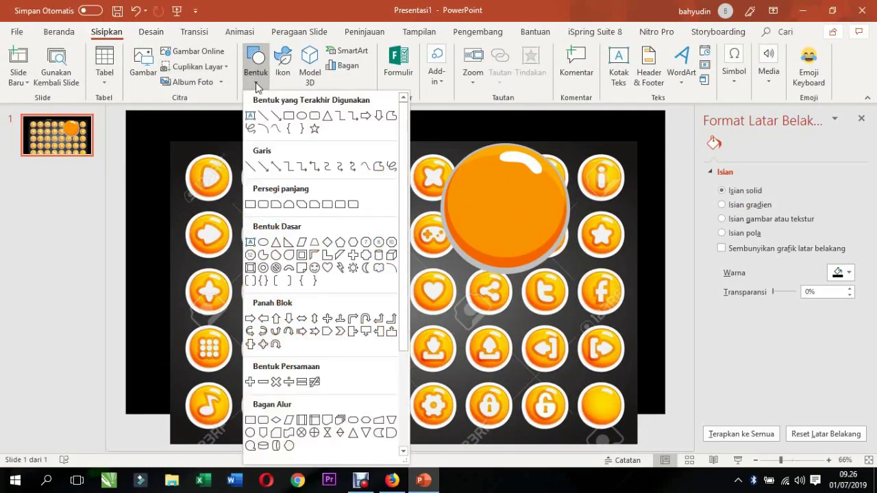
click(314, 117)
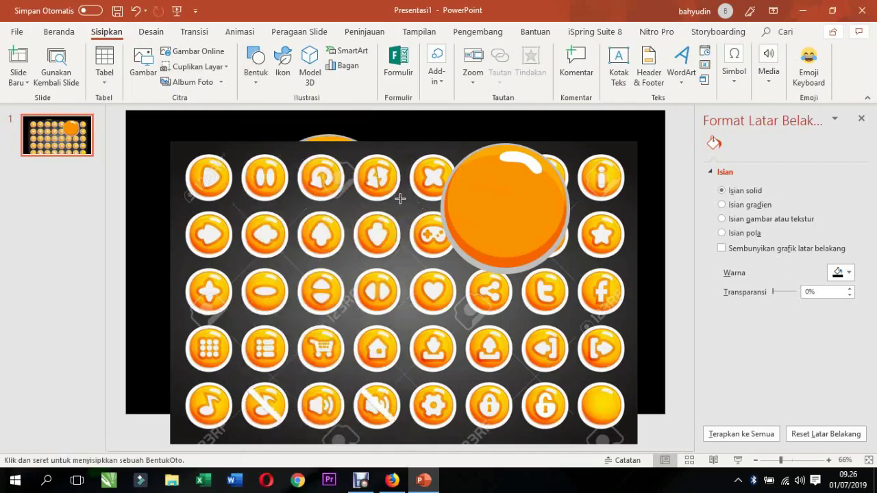
drag(400, 199, 438, 287)
drag(418, 240, 507, 205)
drag(492, 248, 492, 233)
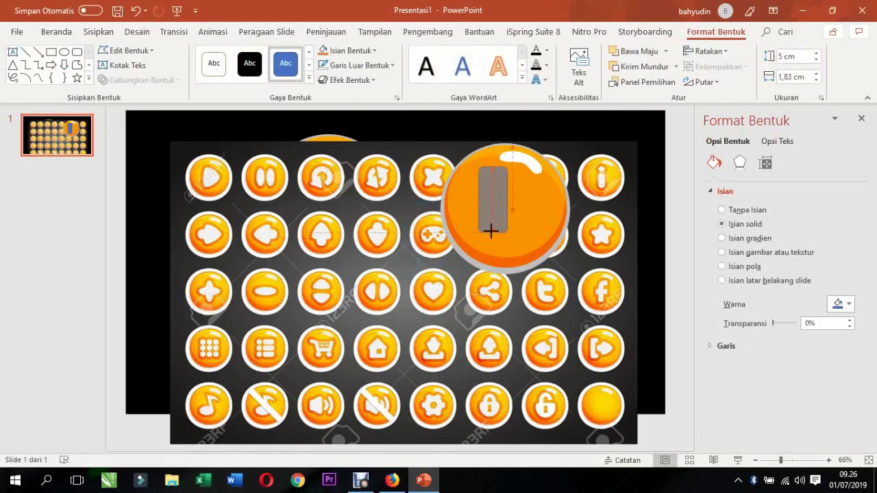
- Move the icon picture lower and place the resized blue rectangle beside the play button
drag(349, 168, 352, 327)
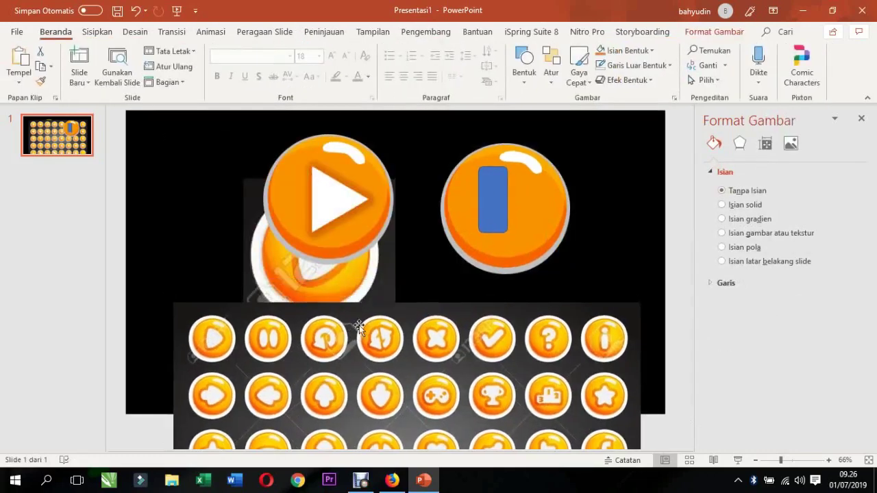
mouse_move(479, 196)
mouse_down()
mouse_move(280, 195)
mouse_move(297, 186)
mouse_up()
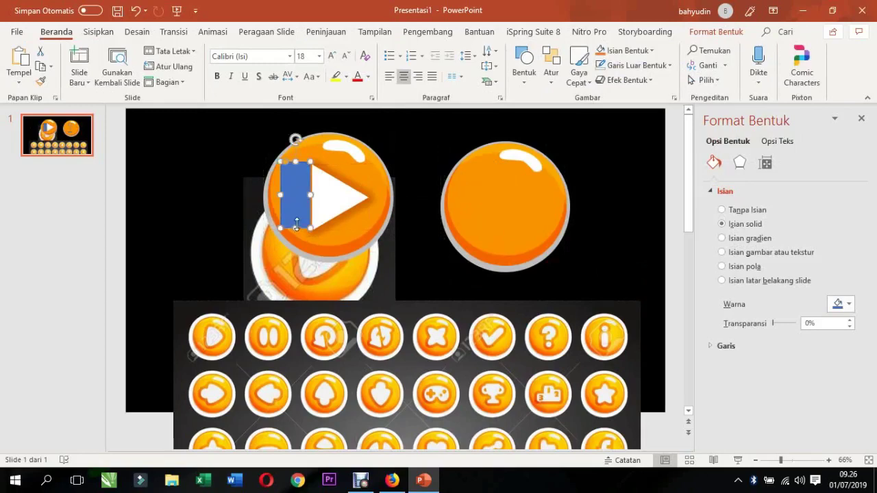
drag(296, 229, 298, 232)
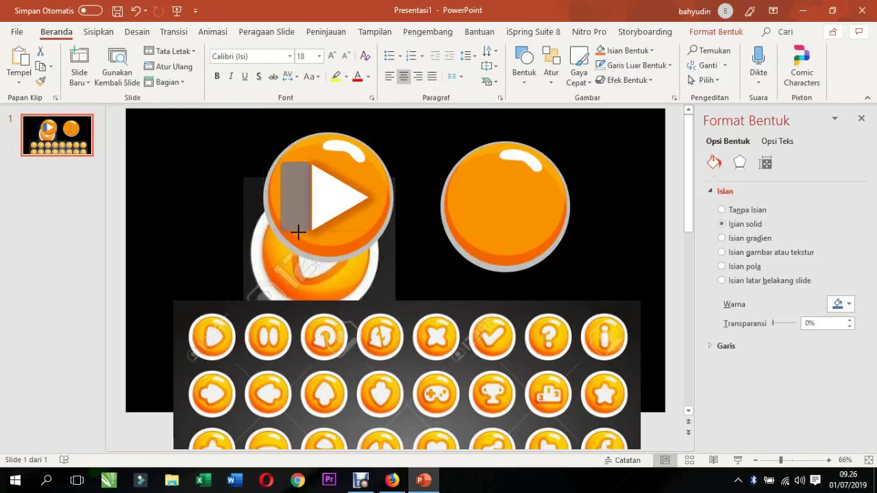
drag(301, 195, 410, 200)
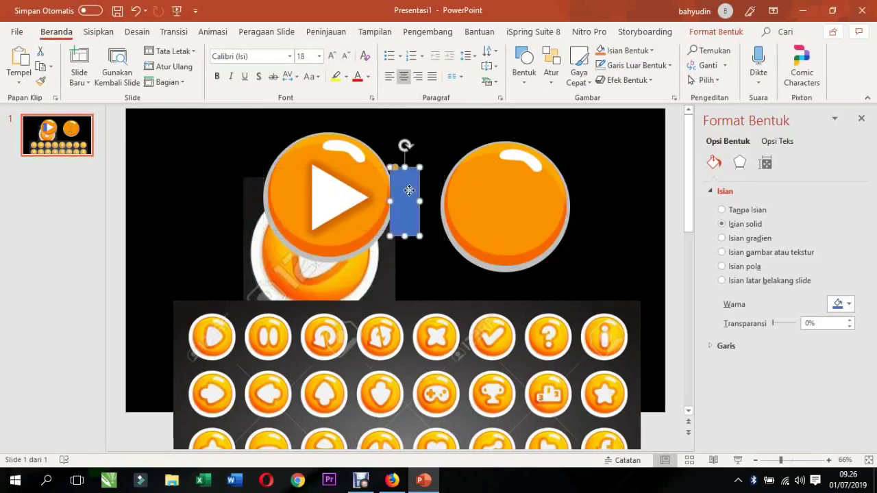
click(718, 36)
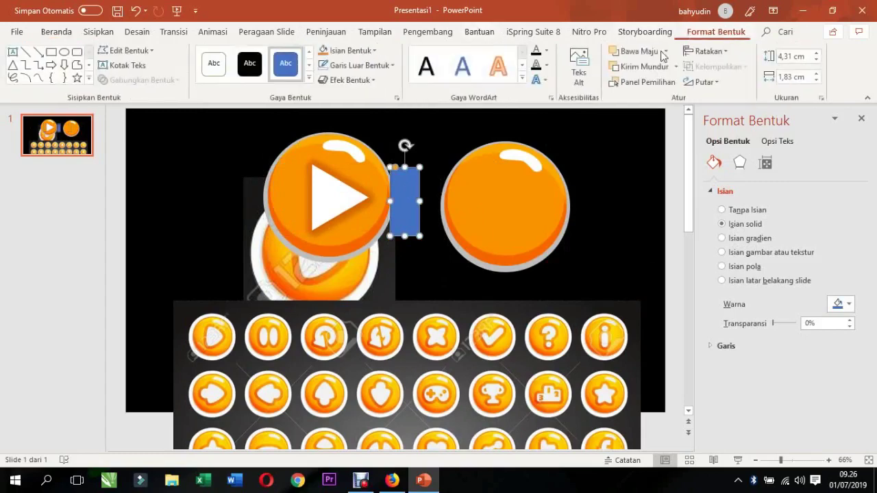
- Set the blue rectangle's outline to No Outline
click(383, 65)
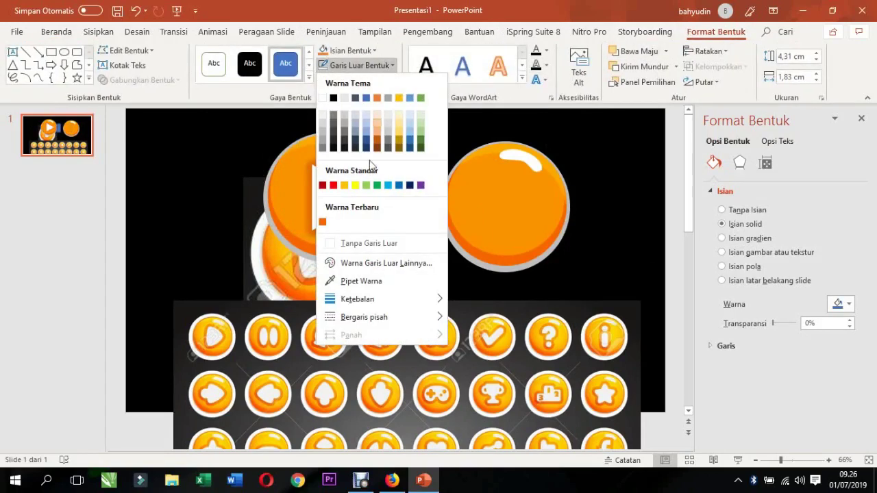
click(325, 243)
click(378, 194)
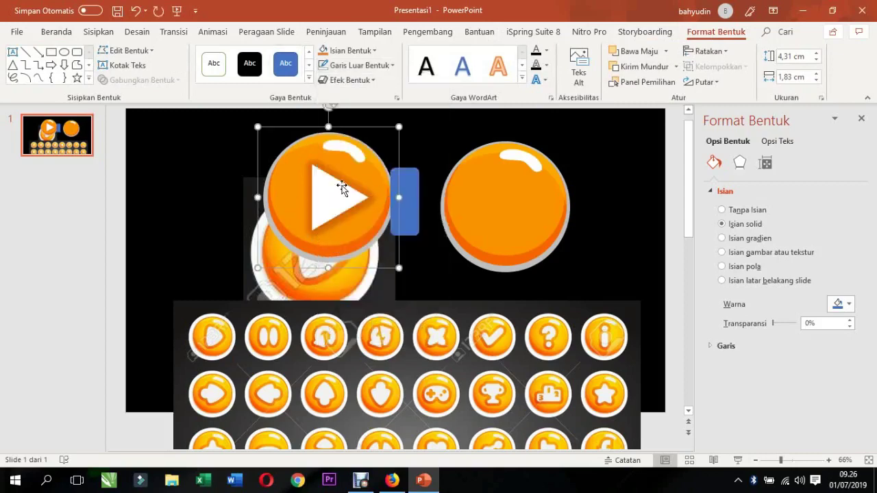
- Try Format Painter white styling and moving the bar into the orange button, then undo both
click(333, 190)
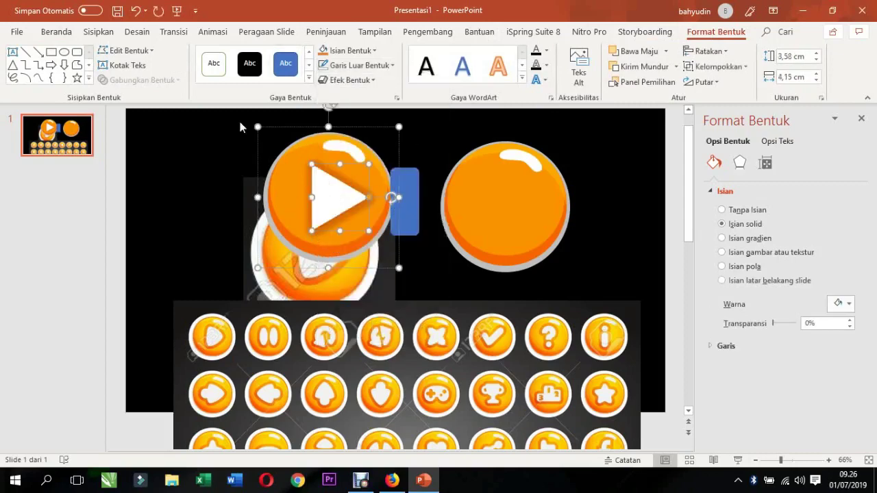
click(65, 33)
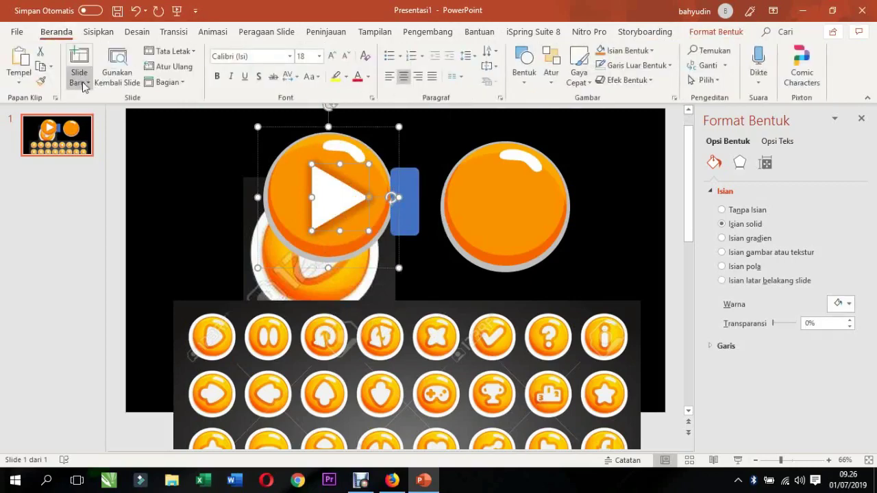
click(41, 81)
click(409, 208)
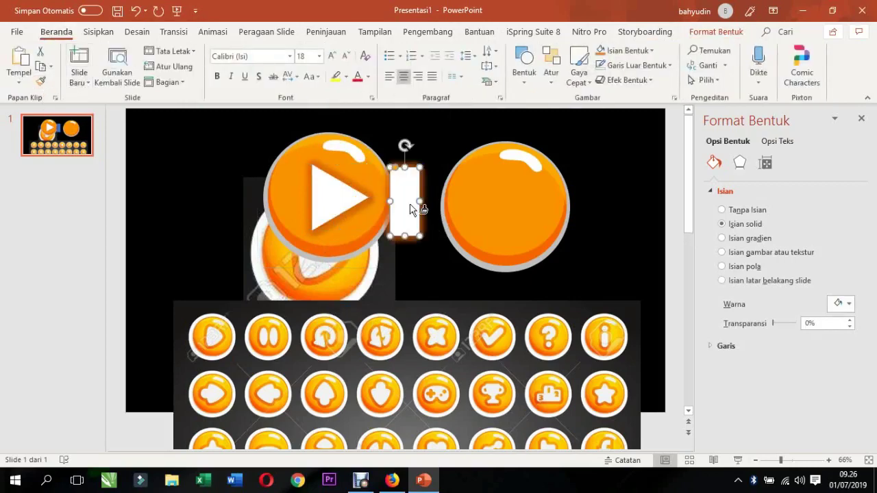
mouse_move(411, 205)
mouse_down()
mouse_move(534, 197)
mouse_move(190, 195)
mouse_move(502, 218)
mouse_move(509, 200)
mouse_up()
click(220, 170)
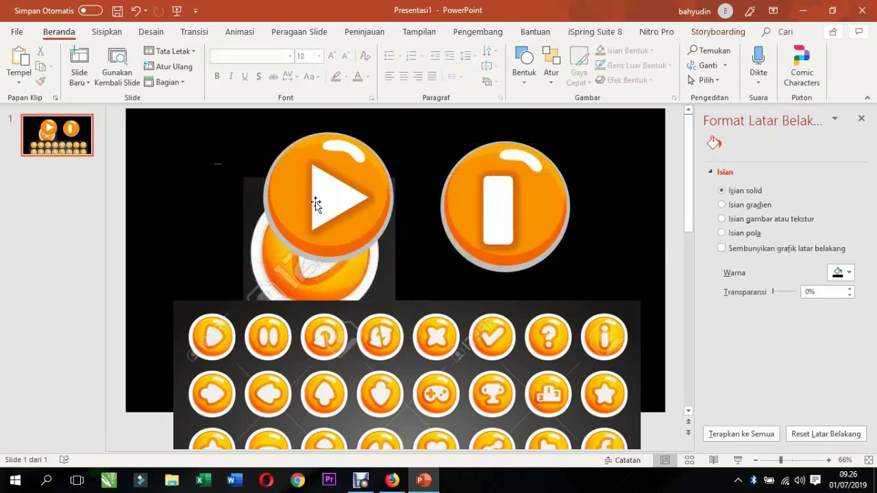
key(ctrl+z)
key(ctrl+z)
key(ctrl+z)
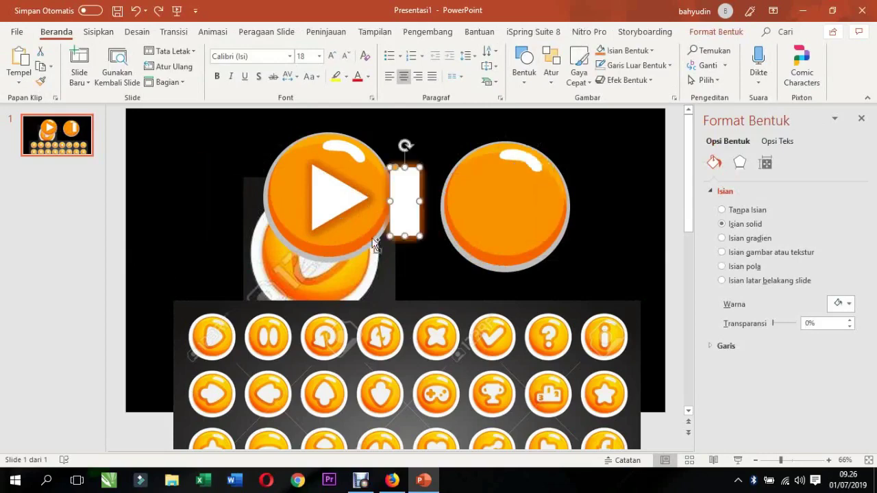
key(ctrl+z)
click(216, 174)
click(360, 207)
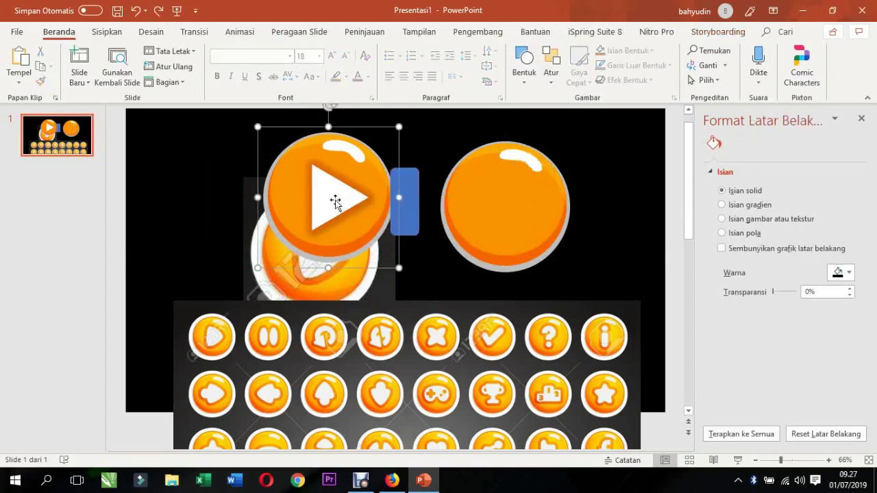
- Change the white triangle's glow size from 18 pt to 10 pt in Glow Options
click(342, 196)
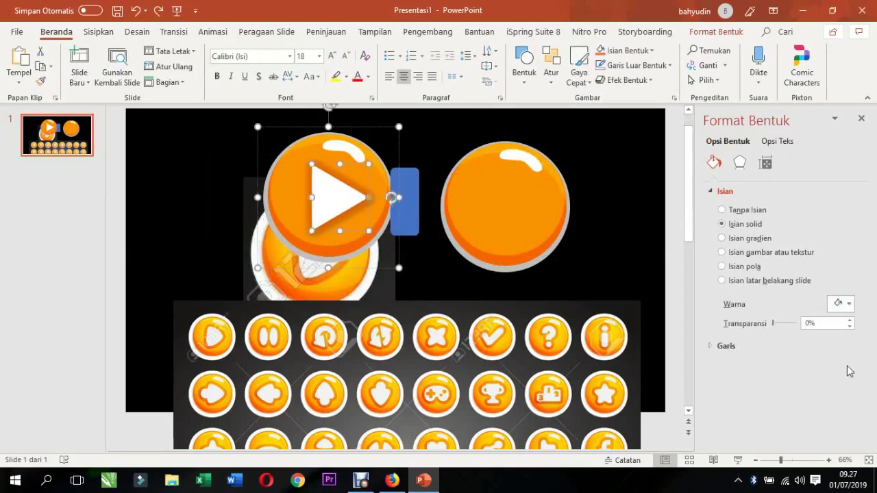
right_click(328, 209)
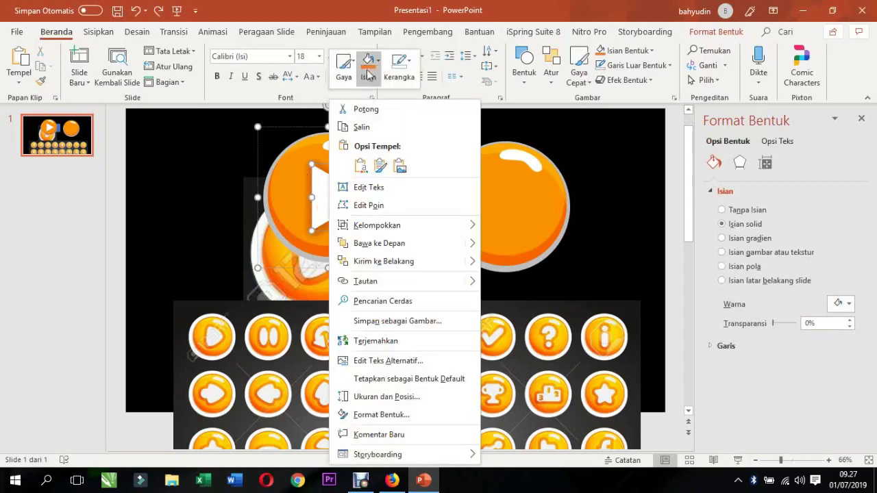
click(306, 73)
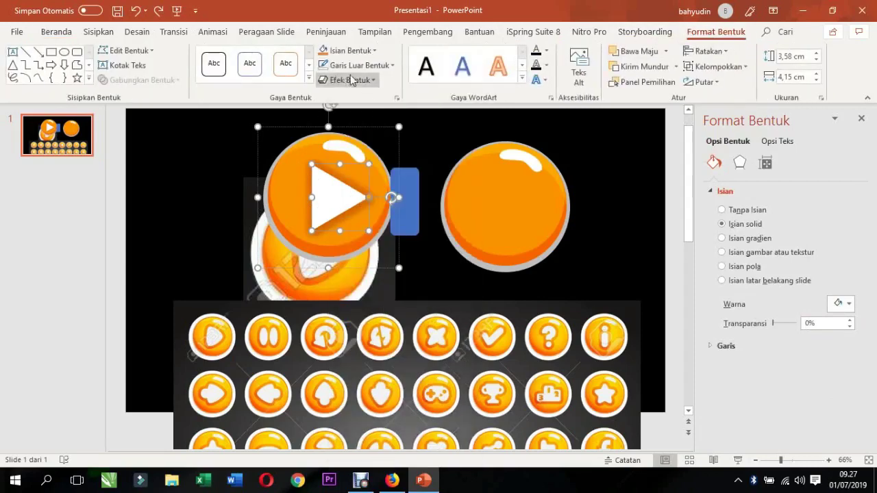
click(353, 80)
mouse_move(367, 292)
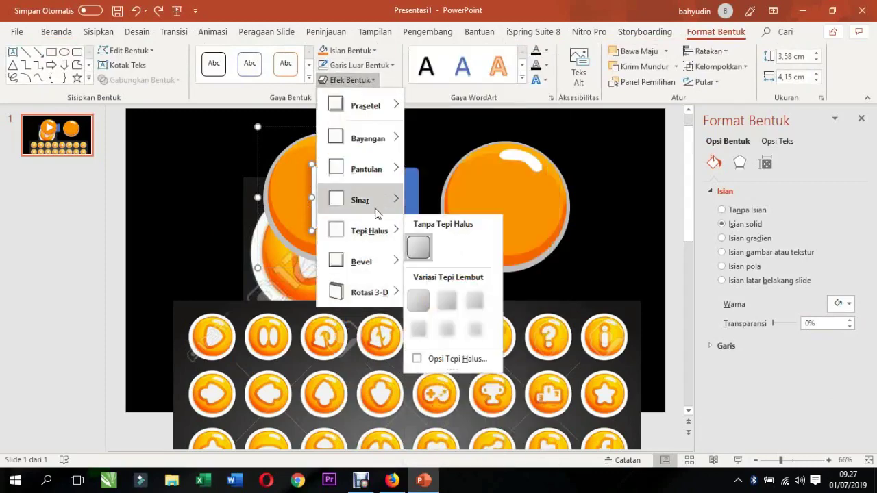
mouse_move(381, 202)
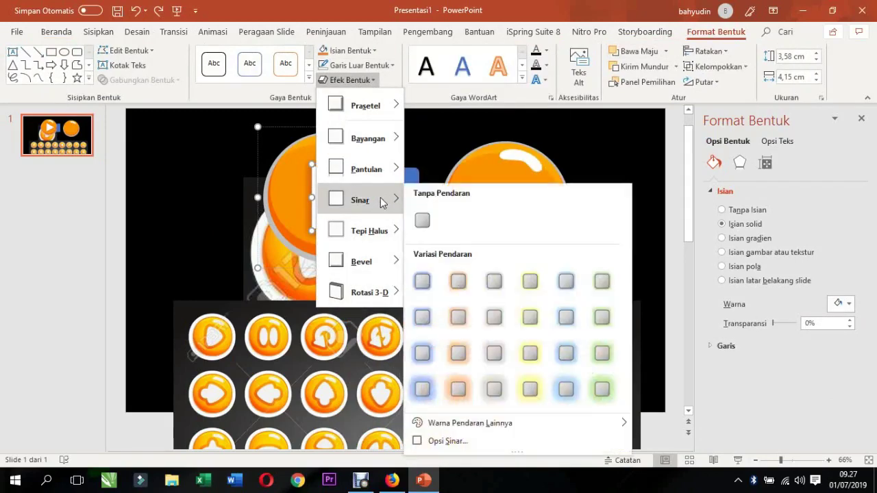
click(469, 443)
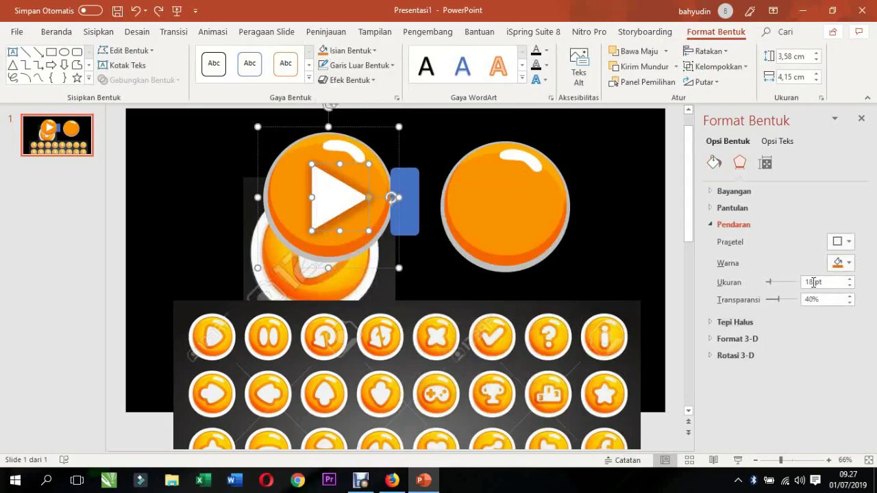
double_click(811, 282)
text(10)
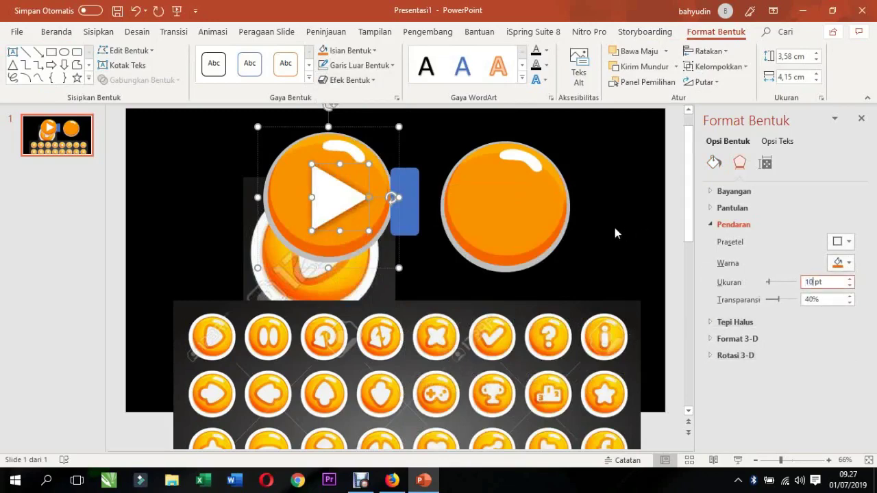
click(566, 246)
- Move the blue rectangle into the right orange button
click(325, 202)
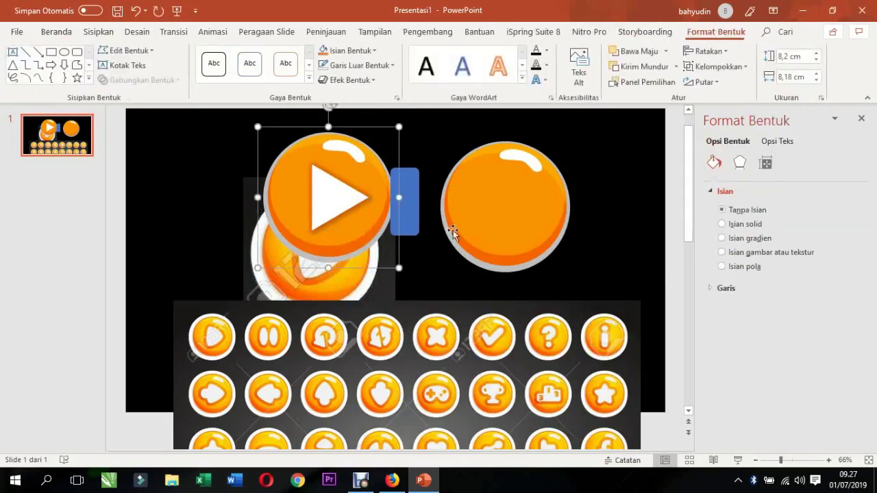
click(411, 195)
drag(428, 197, 518, 203)
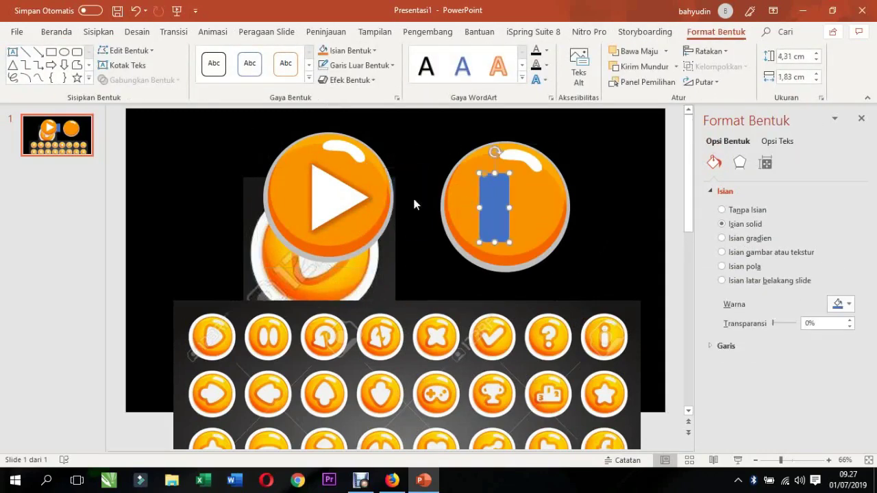
click(333, 185)
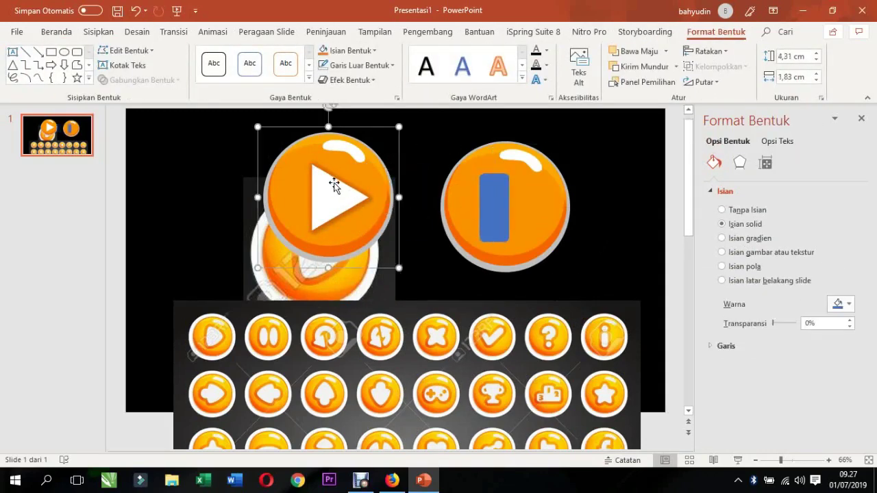
click(335, 188)
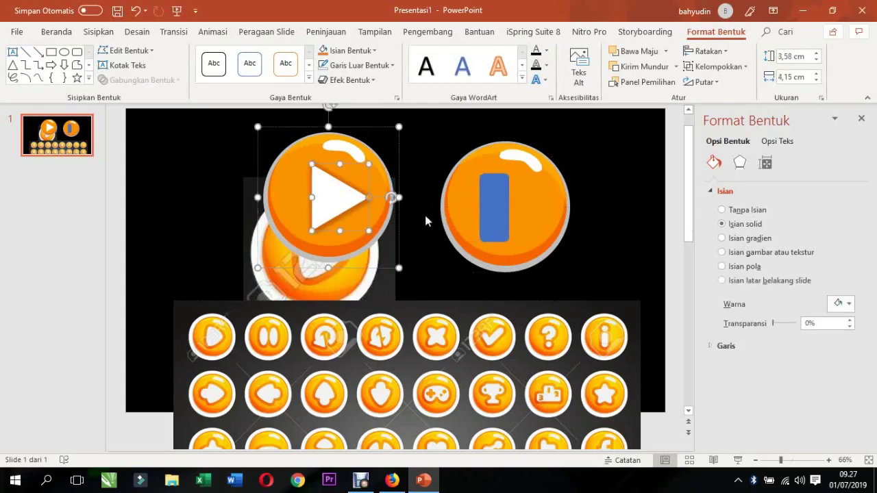
click(499, 216)
click(601, 216)
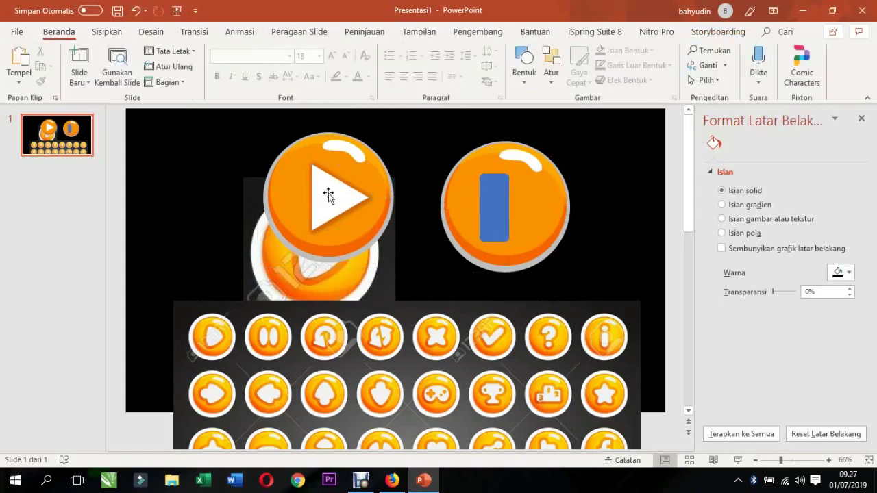
- Shift the play button further left and ungroup it via Kelompokkan > Pisahkan
click(328, 195)
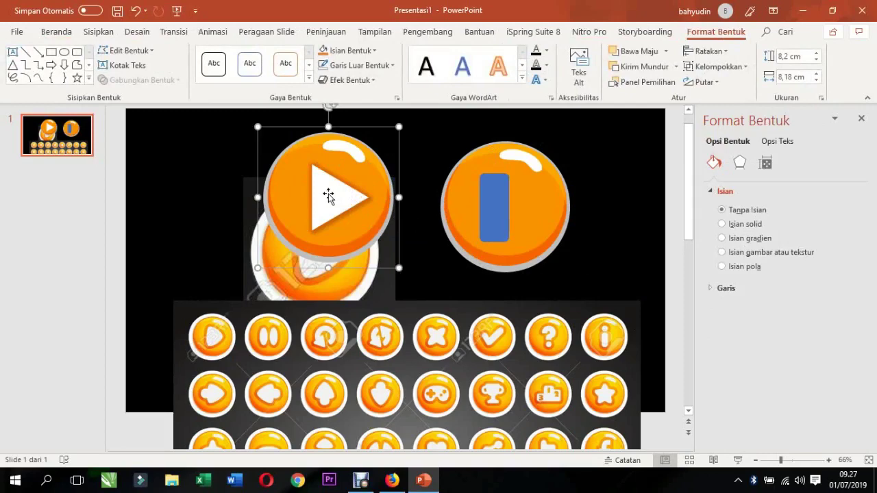
click(163, 160)
mouse_move(317, 185)
mouse_down()
mouse_move(189, 177)
mouse_move(218, 181)
mouse_up()
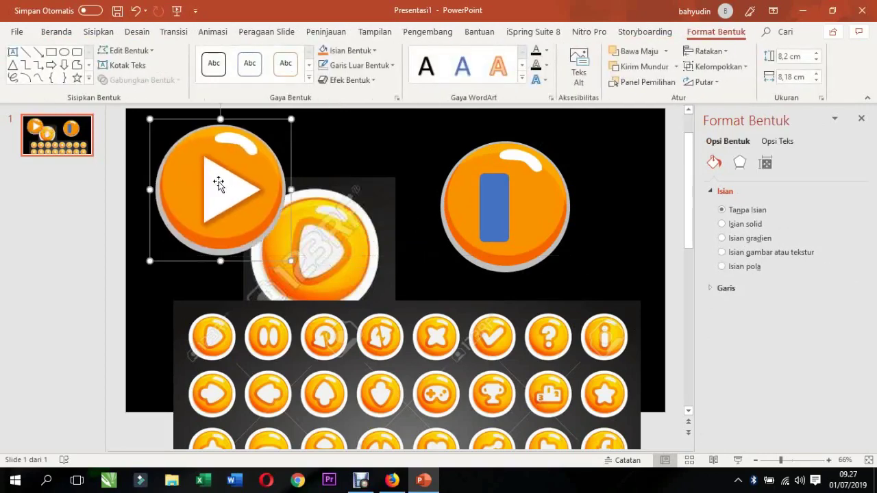
click(218, 183)
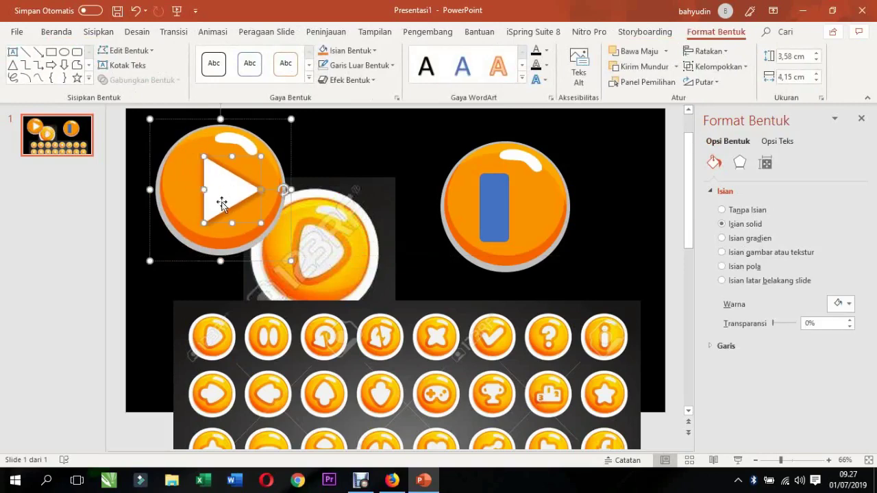
click(354, 176)
click(229, 175)
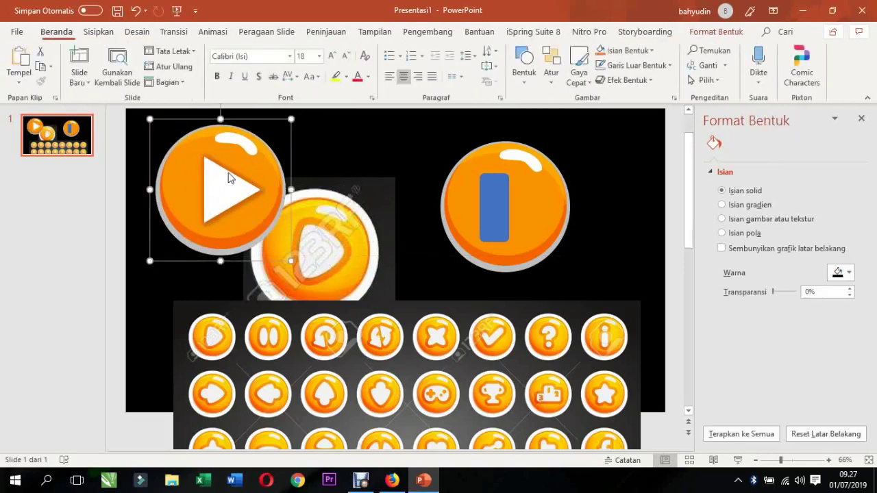
right_click(228, 175)
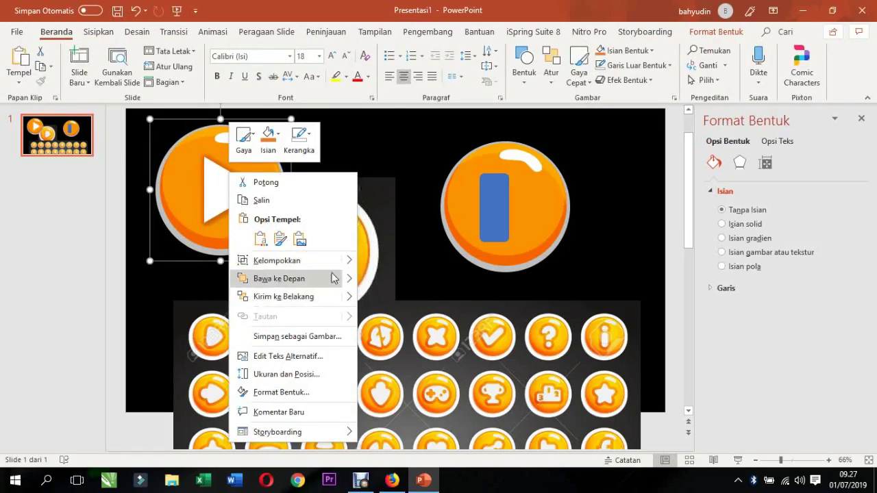
mouse_move(350, 265)
click(394, 300)
click(371, 152)
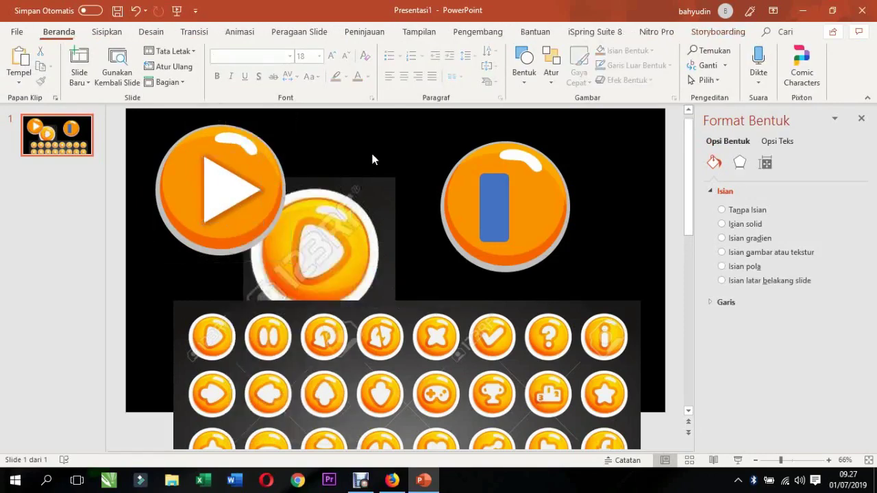
- Copy the white triangle's formatting onto the blue bar with Pewarna Format, turning it white
click(219, 188)
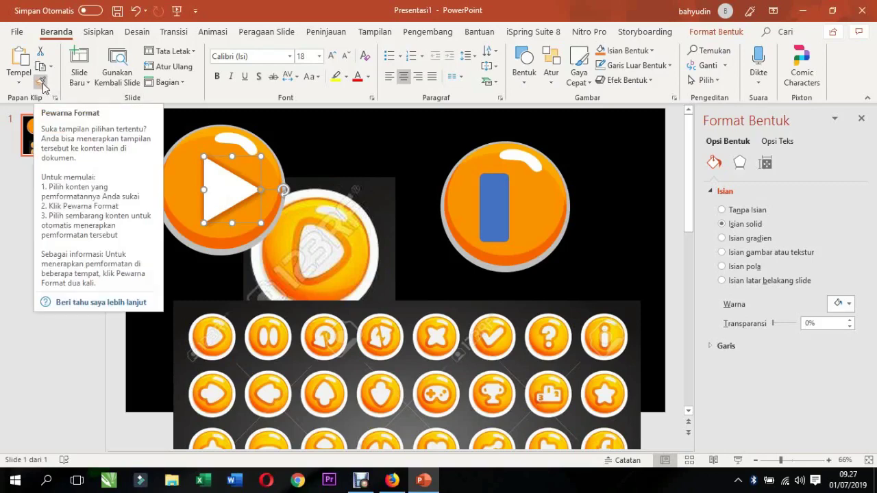
click(40, 83)
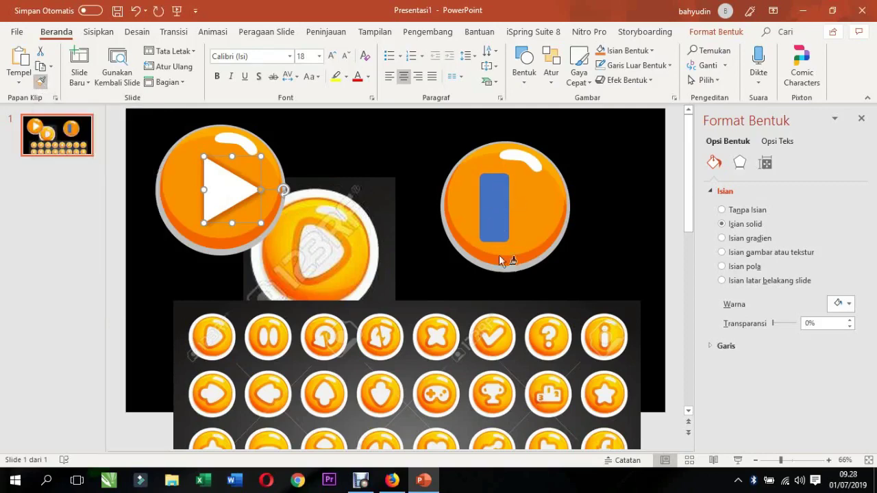
click(494, 188)
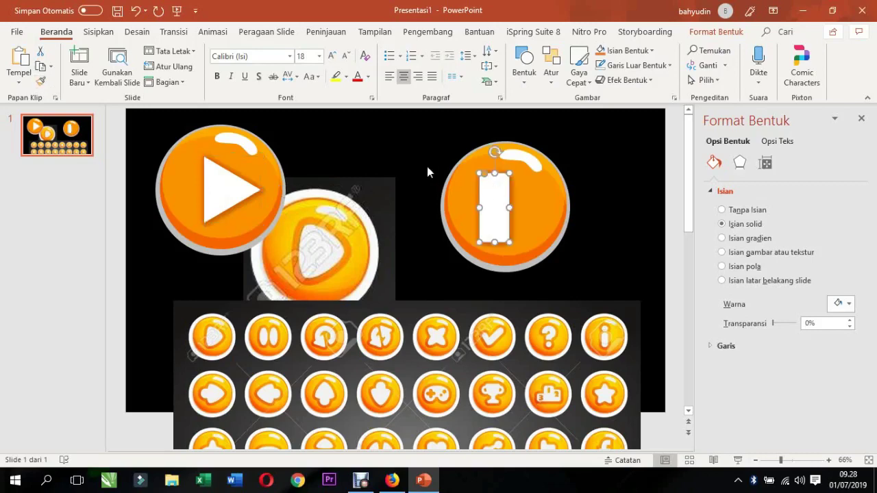
click(430, 172)
- Narrow the white bar and duplicate it to its right as a second pause bar
click(490, 207)
drag(509, 207, 503, 207)
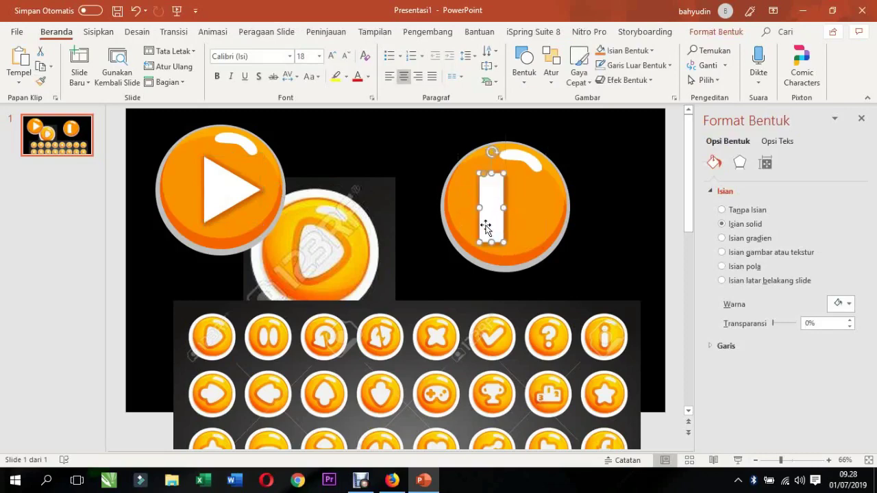
mouse_move(485, 226)
mouse_down()
mouse_move(494, 211)
mouse_move(523, 207)
mouse_up()
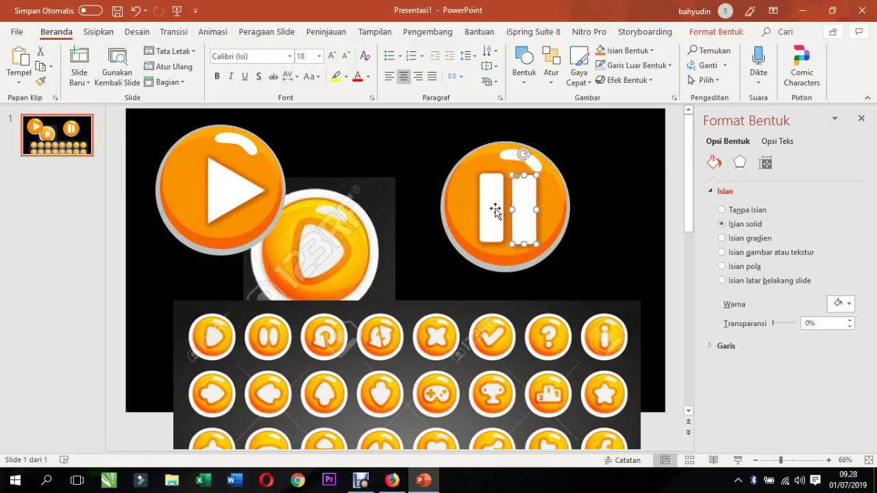
shift+click(496, 214)
click(584, 231)
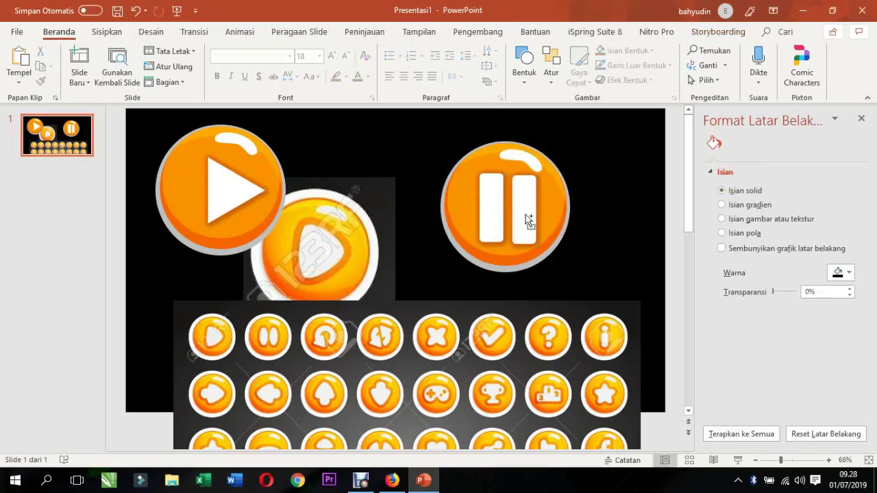
ctrl+scroll(522, 221, up, 5)
scroll(500, 178, up, 5)
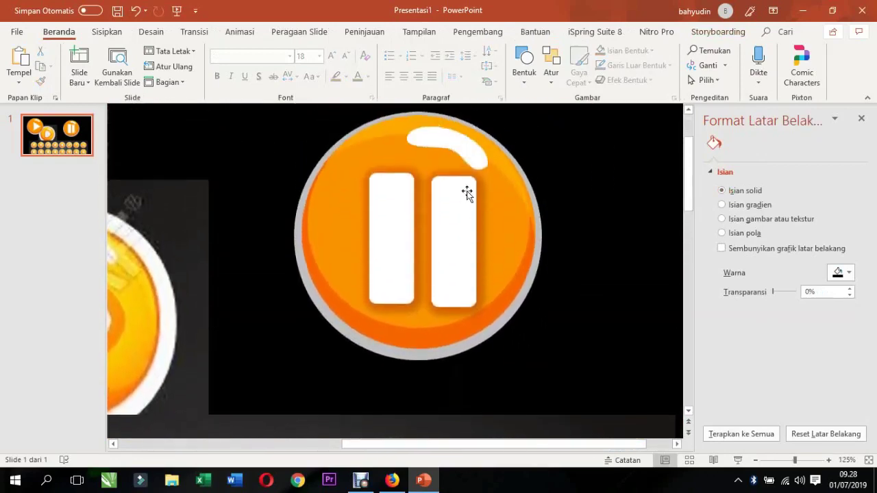
- Align the two bars, group them with Ctrl+G, then shorten and centre them in the button
click(455, 248)
drag(455, 248, 449, 242)
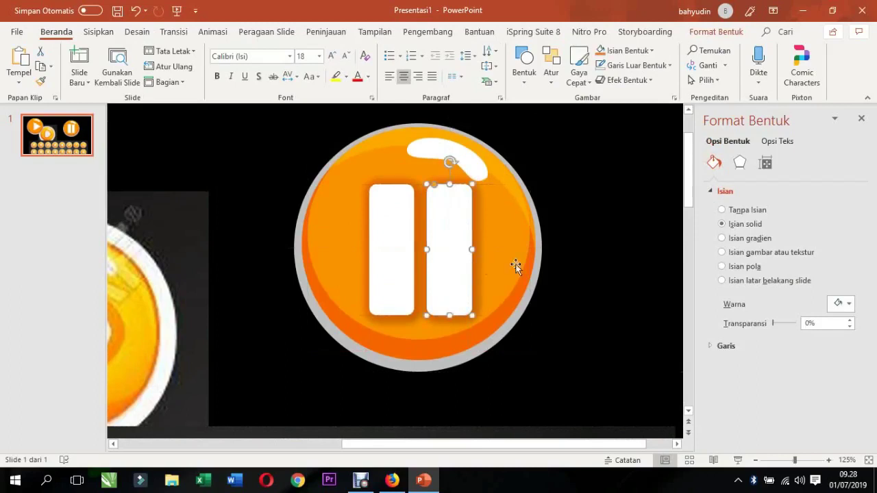
click(573, 247)
click(442, 231)
shift+click(397, 232)
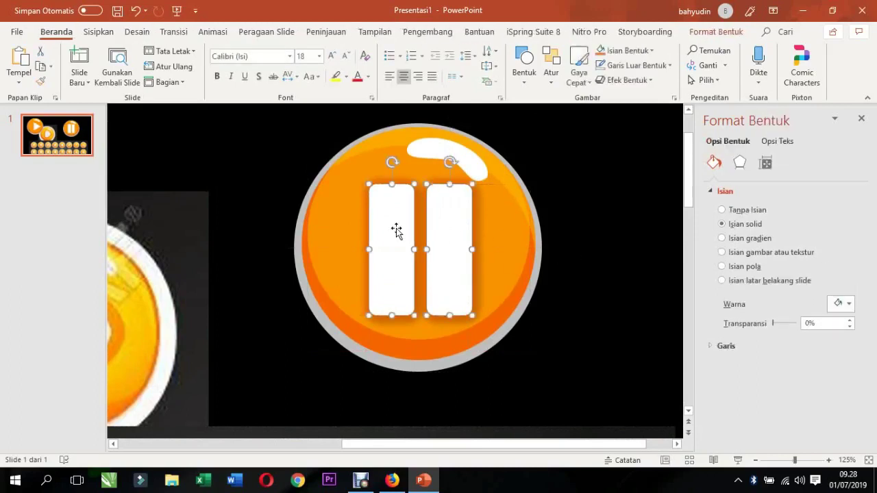
key(ctrl+g)
click(580, 245)
scroll(575, 244, down, 2)
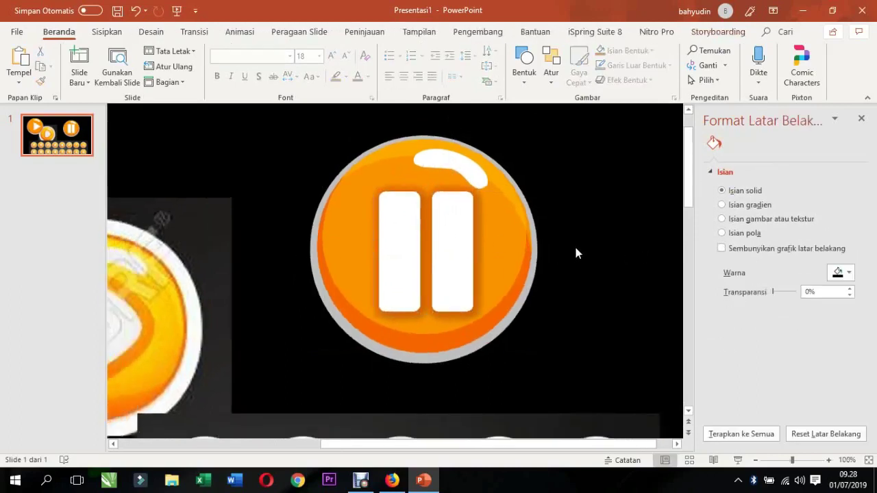
click(428, 304)
drag(434, 311, 439, 294)
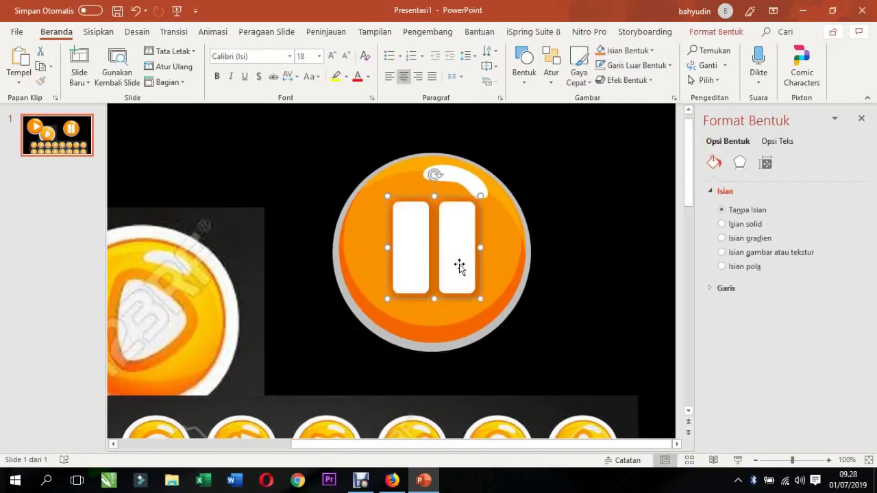
drag(460, 265, 459, 259)
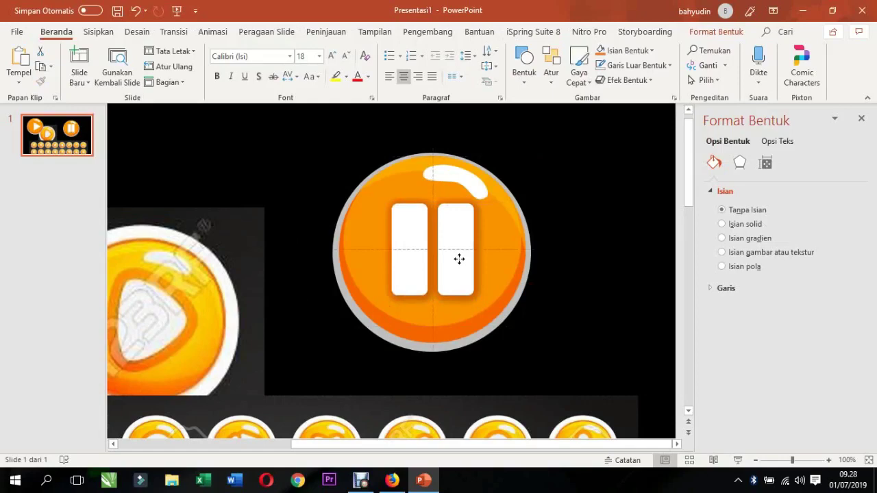
click(586, 237)
- Move the whole play button, circle and triangle, to the slide's top-left edge
scroll(572, 244, down, 5)
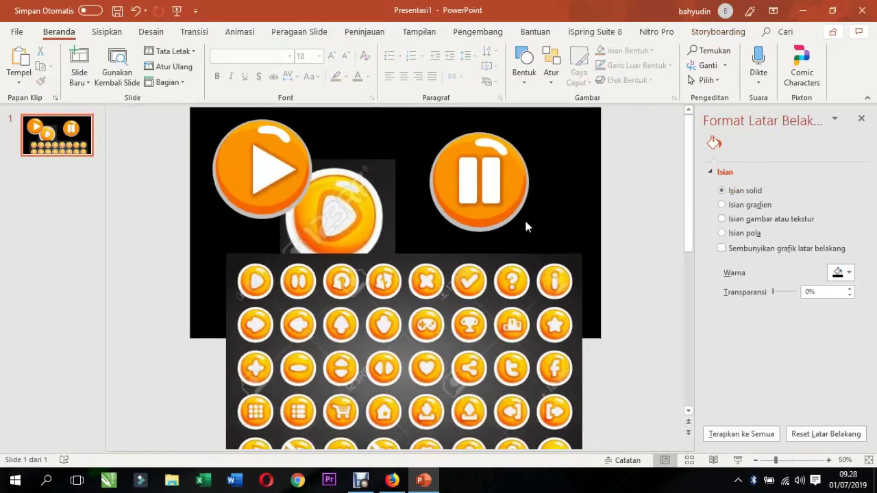
scroll(527, 219, down, 1)
scroll(538, 213, up, 1)
click(256, 170)
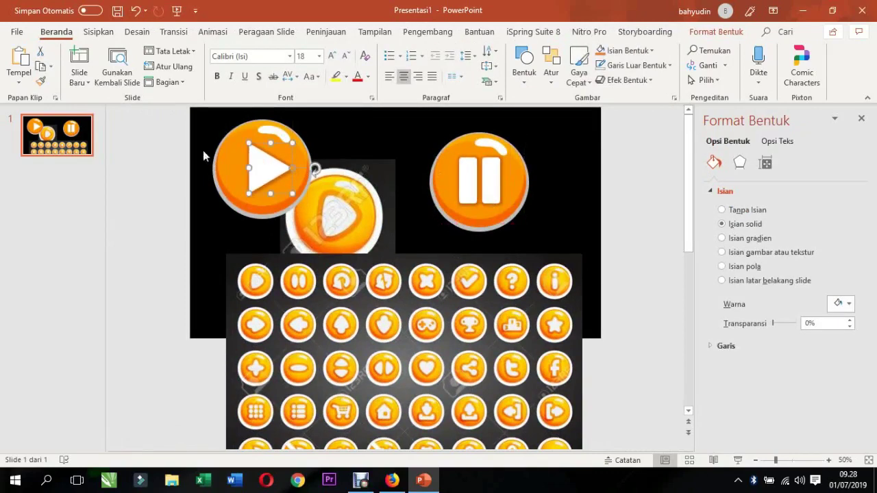
drag(179, 110, 378, 265)
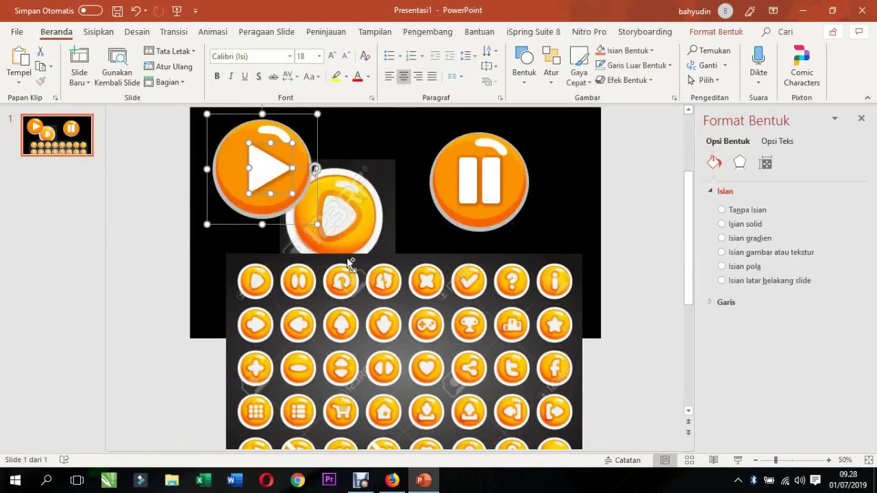
drag(289, 173, 195, 130)
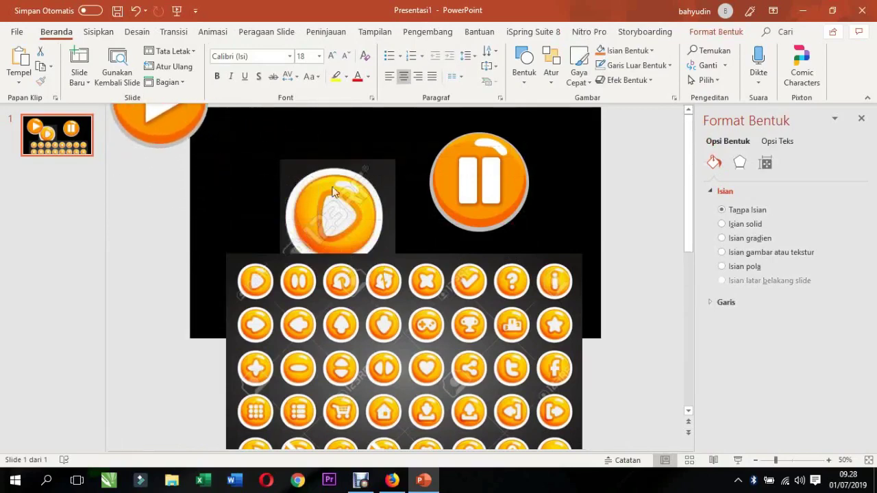
- Move the whole pause button to the slide's top-left corner
drag(579, 122, 385, 262)
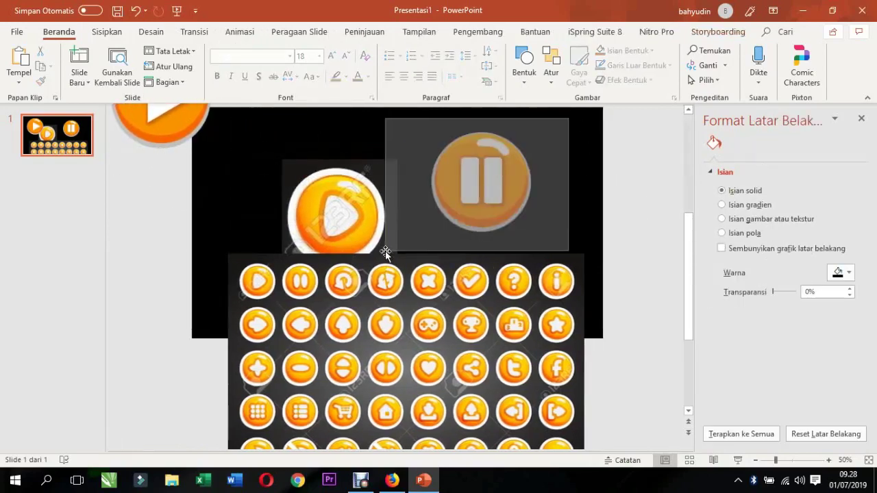
drag(491, 182, 252, 185)
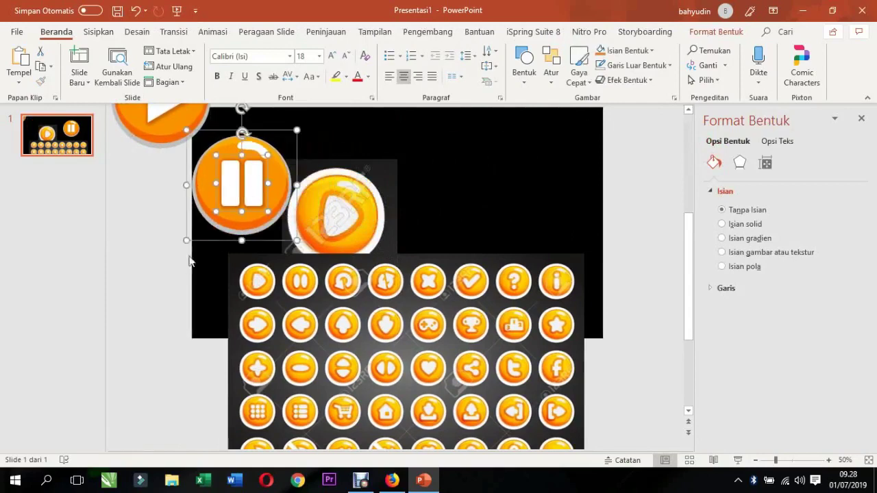
click(264, 238)
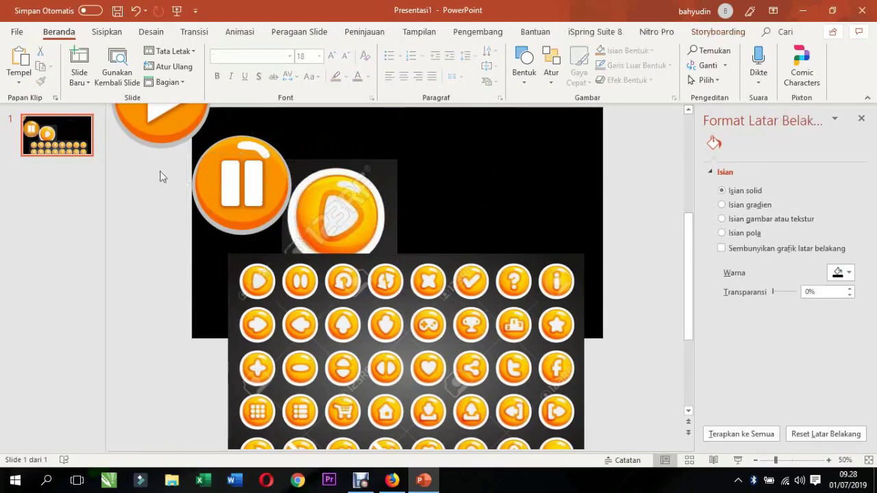
- Move the play button to the top-centre of the slide
scroll(136, 239, up, 3)
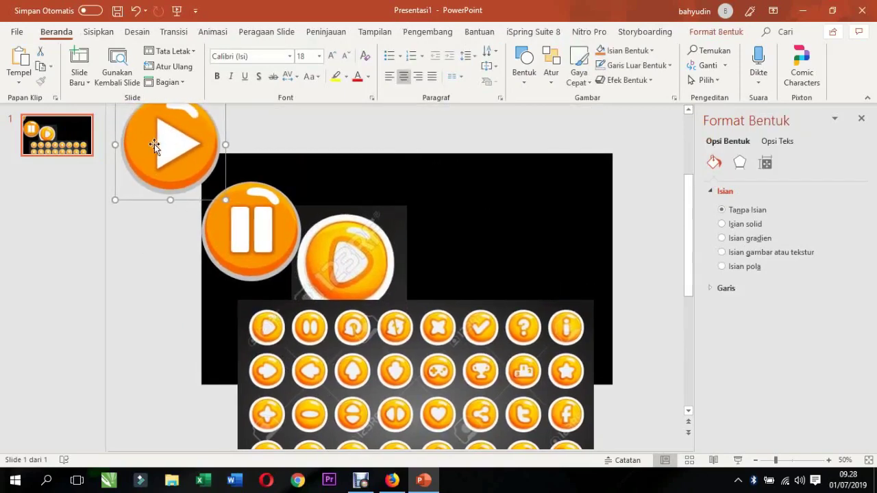
mouse_move(152, 146)
mouse_down()
mouse_move(324, 175)
mouse_move(478, 186)
mouse_up()
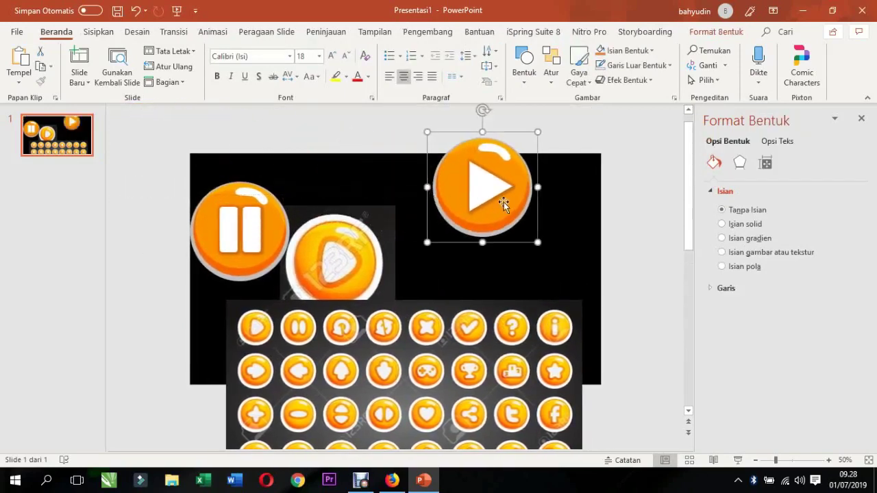
click(541, 185)
scroll(479, 172, down, 1)
- Ctrl-drag a duplicate of the play button toward the right side
click(479, 168)
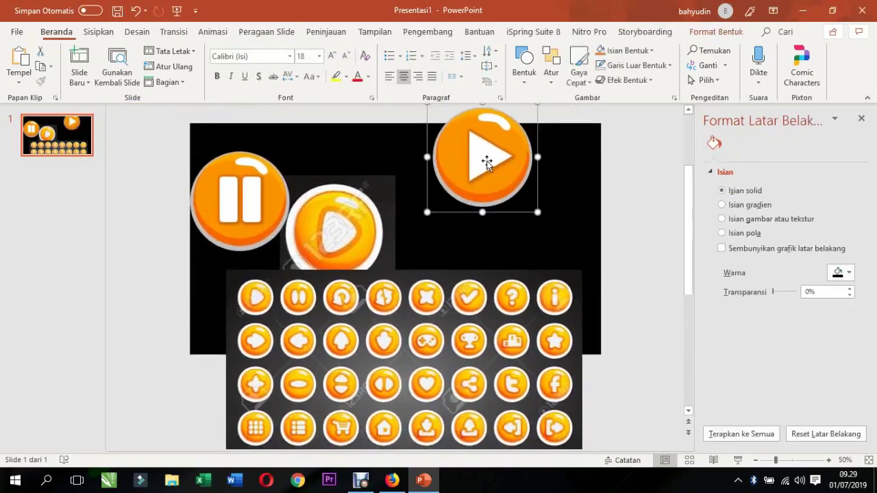
click(603, 212)
click(493, 160)
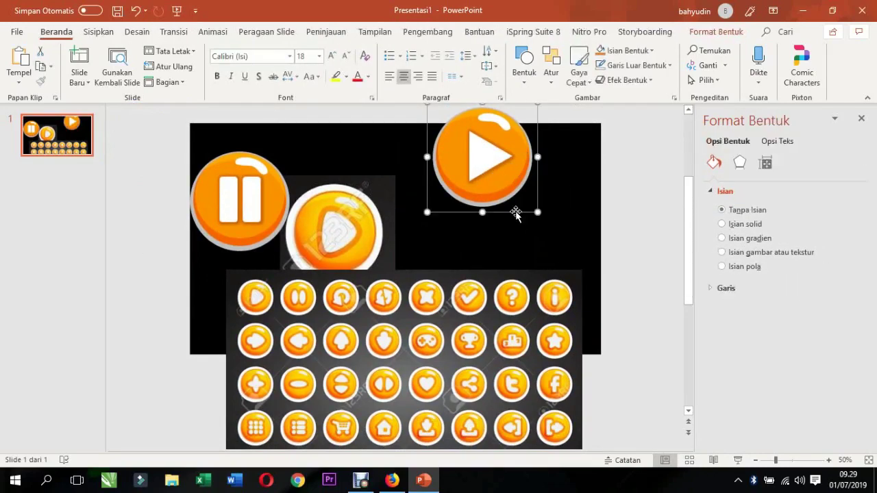
click(549, 189)
click(514, 175)
mouse_move(535, 165)
mouse_down()
mouse_move(589, 189)
mouse_move(627, 228)
mouse_up()
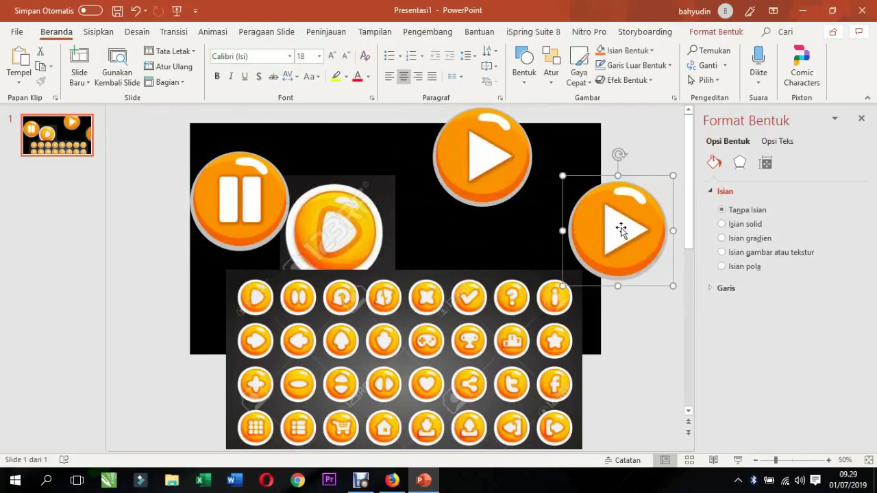
- Flip the copied button's triangle horizontally so it points left
click(619, 228)
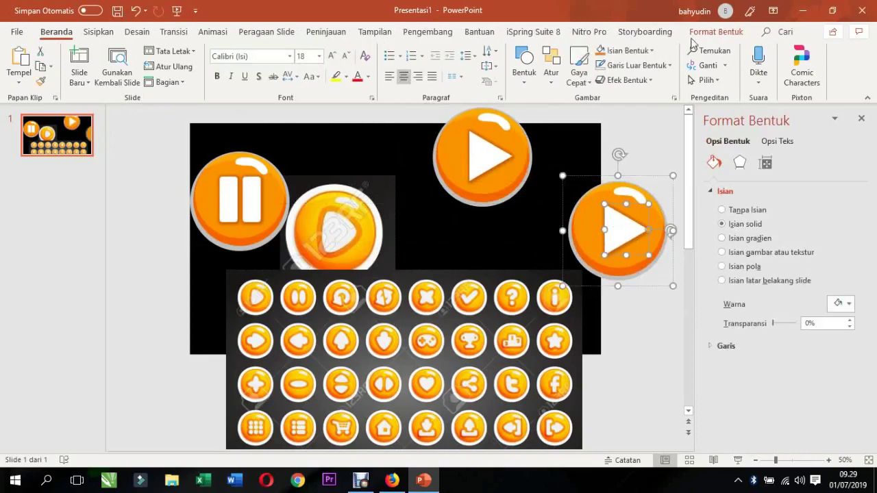
click(721, 35)
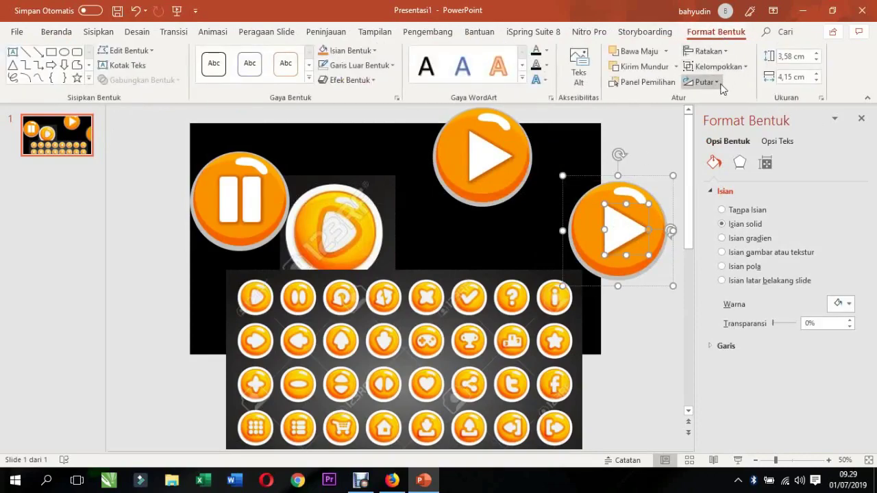
click(705, 83)
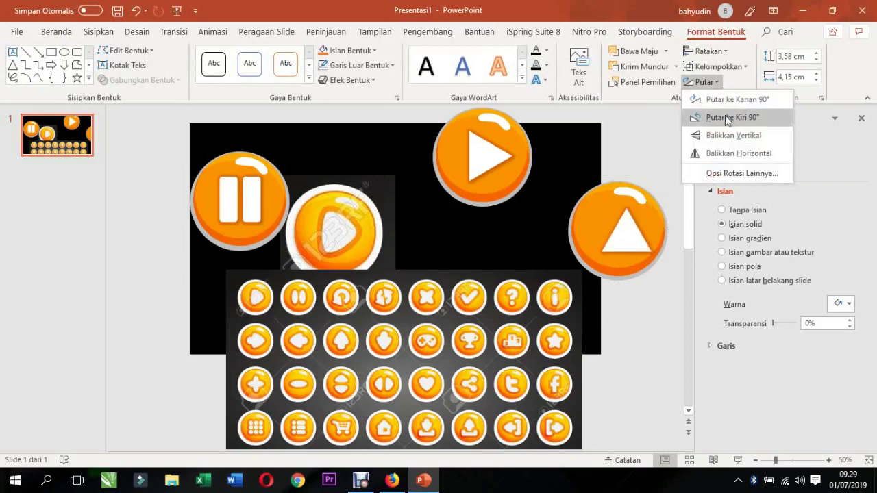
click(721, 154)
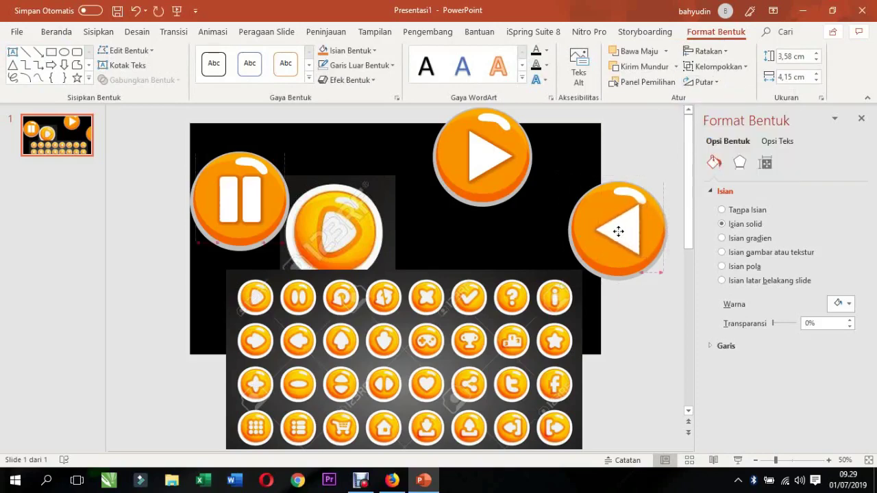
- Place the left-arrow button and the play button side by side above the slide
mouse_move(618, 232)
mouse_down()
mouse_move(607, 231)
mouse_move(590, 181)
mouse_move(622, 172)
mouse_move(353, 110)
mouse_up()
click(651, 242)
key(Escape)
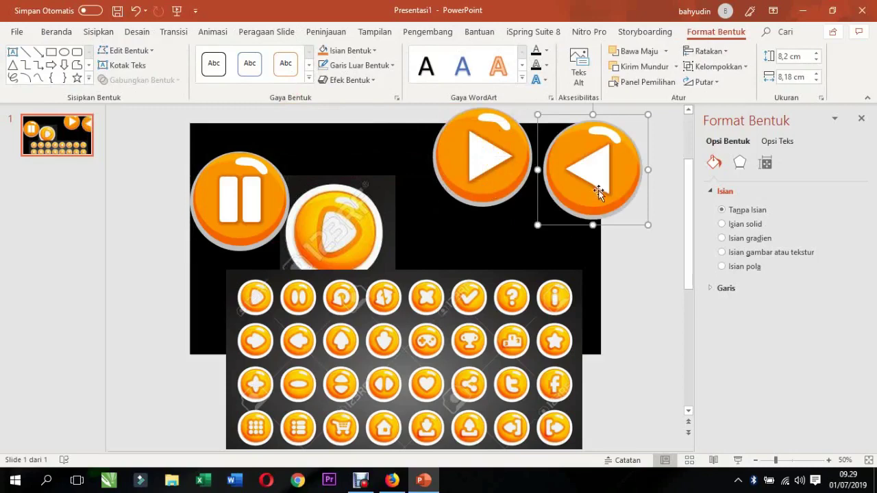
scroll(598, 193, down, 2)
scroll(585, 249, down, 1)
click(443, 208)
drag(512, 242, 354, 195)
drag(442, 230, 415, 176)
shift+click(480, 308)
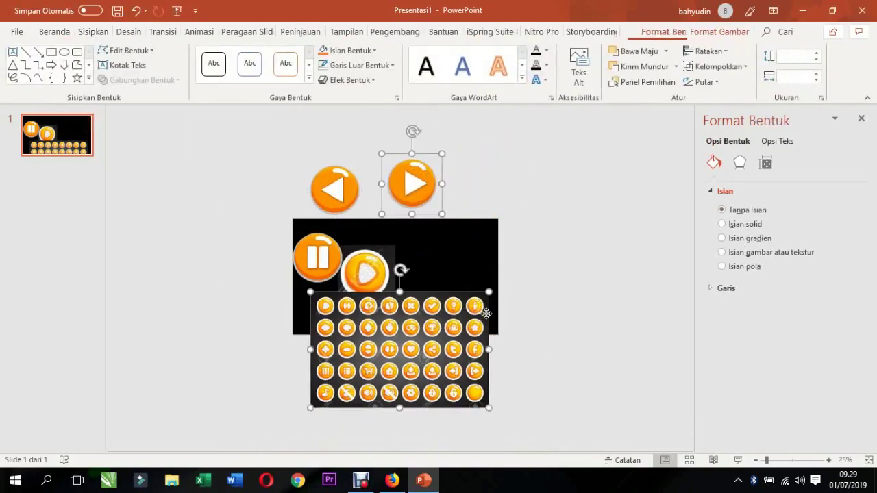
- Drag the game-icon reference sheet down and left, under the pause and play buttons
click(529, 282)
scroll(385, 305, up, 4)
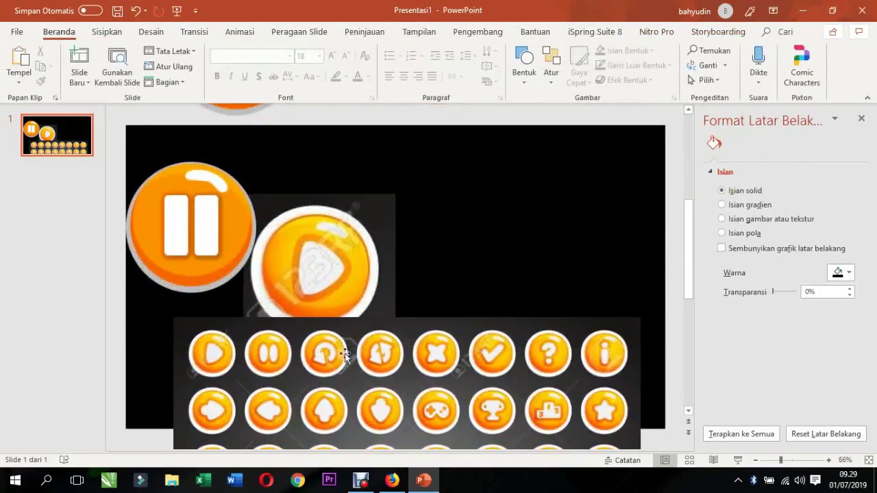
scroll(347, 387, up, 3)
scroll(379, 406, down, 3)
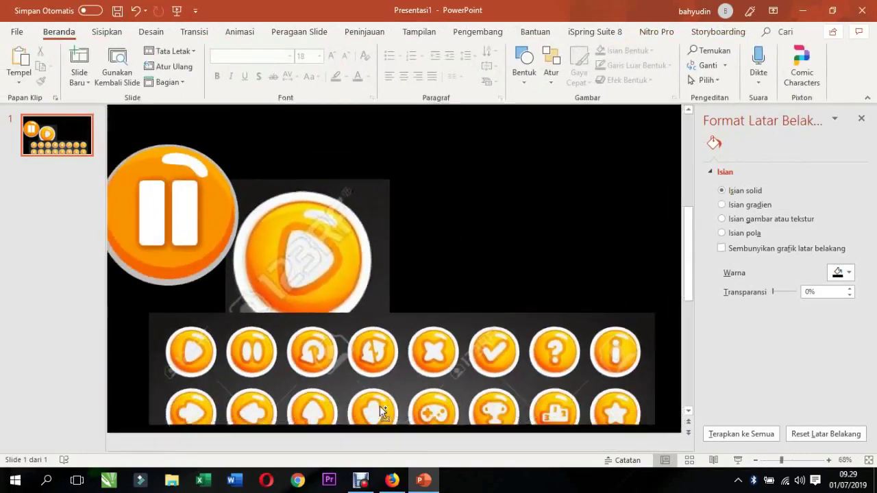
mouse_move(380, 405)
mouse_down()
mouse_move(369, 274)
mouse_move(500, 222)
mouse_up()
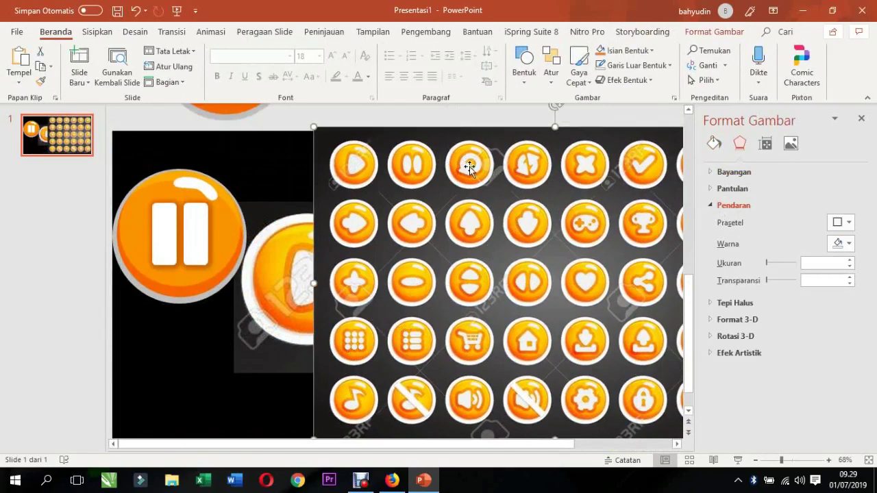
drag(469, 166, 467, 287)
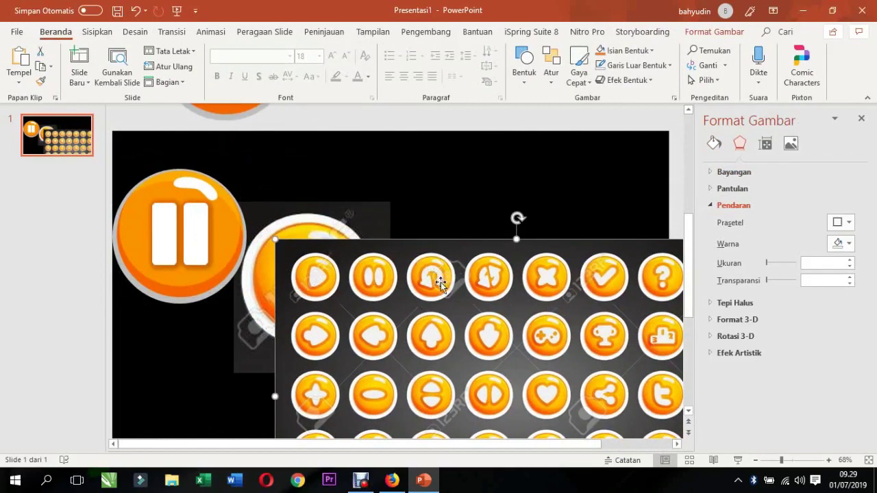
drag(420, 276, 341, 382)
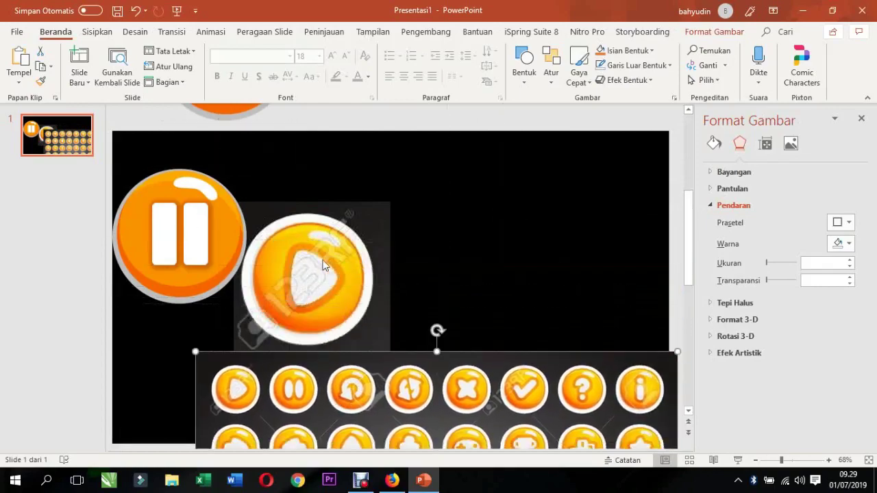
scroll(322, 260, down, 2)
scroll(312, 196, up, 2)
scroll(315, 189, down, 2)
scroll(305, 196, up, 2)
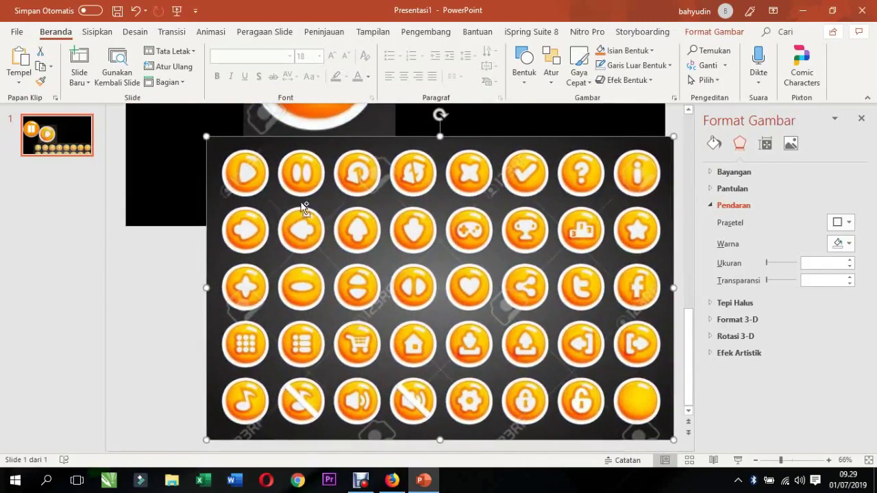
scroll(295, 200, down, 2)
click(278, 131)
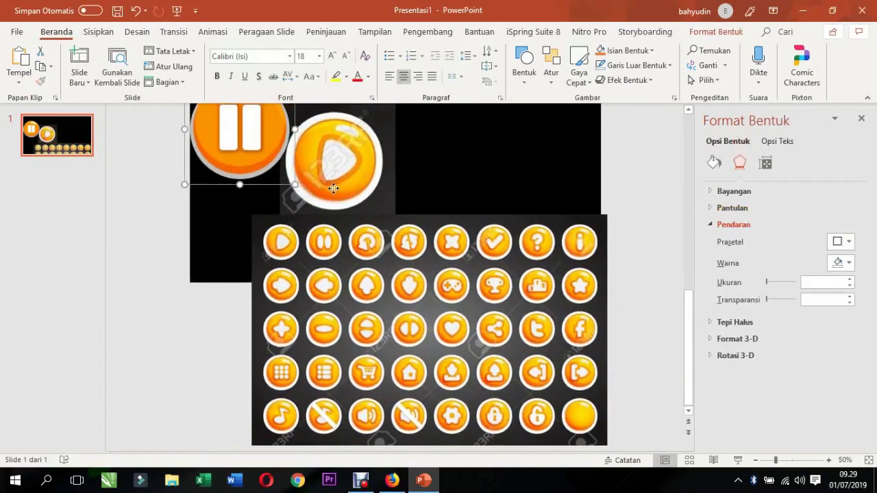
- Duplicate the pause button to the slide's right and delete the copy's white bars
scroll(335, 182, up, 3)
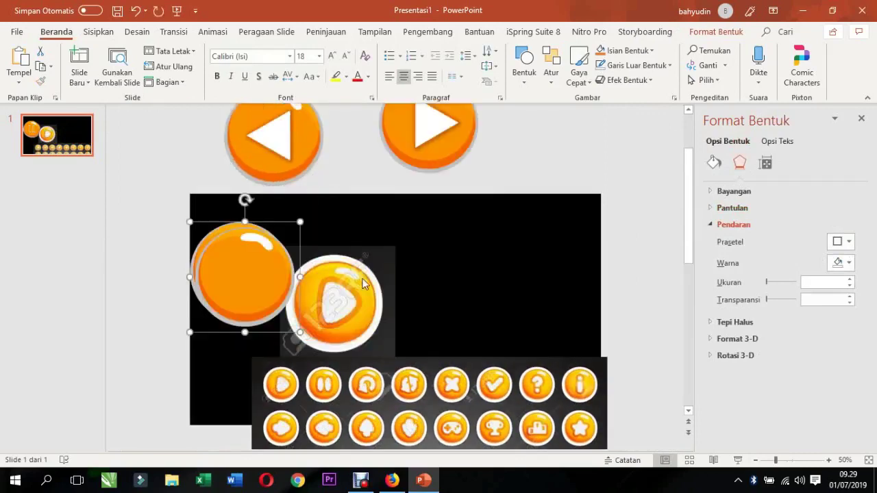
drag(160, 189, 314, 356)
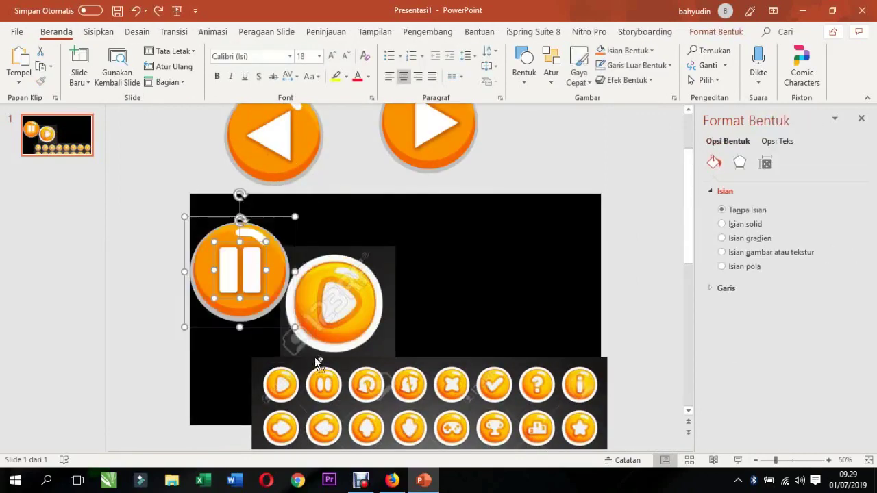
ctrl+drag(268, 267, 536, 260)
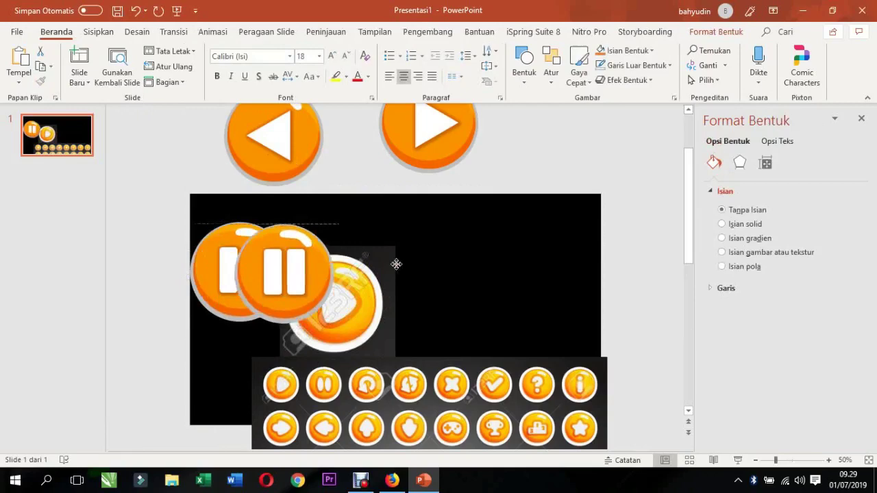
click(579, 274)
click(513, 263)
key(Delete)
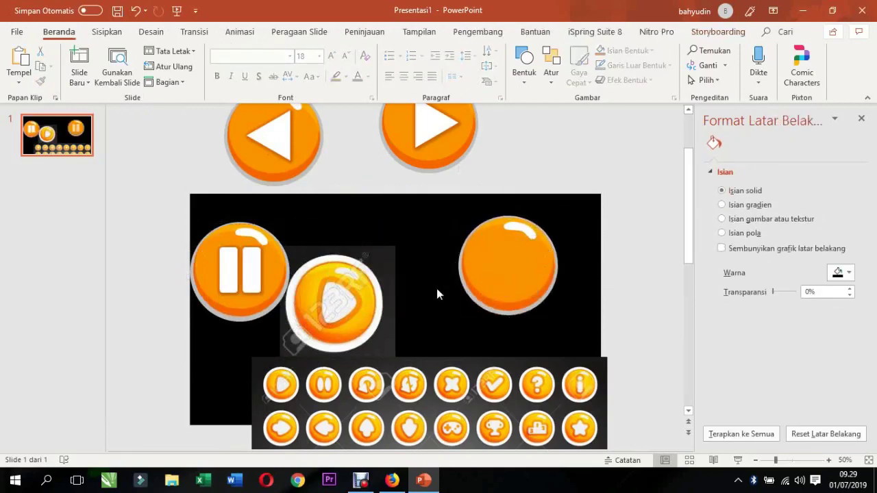
click(107, 33)
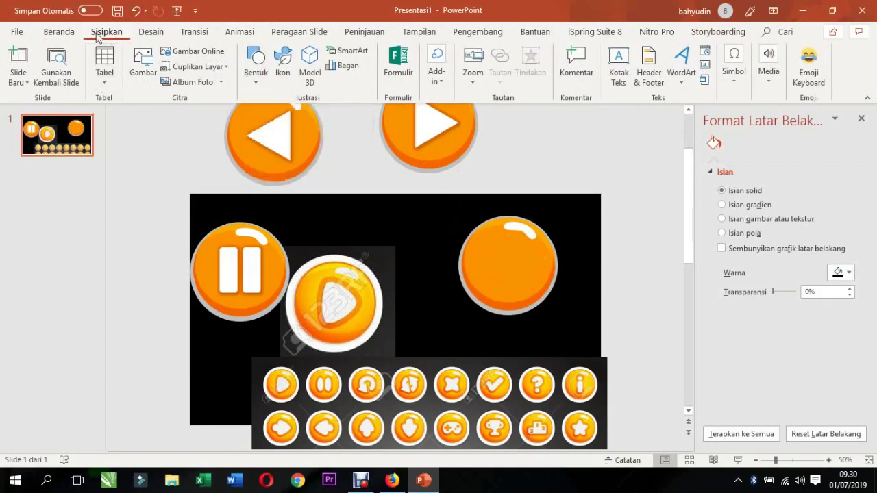
- Draw a curved block arrow over the blank orange circle, rotate it, and flip it horizontally
click(256, 86)
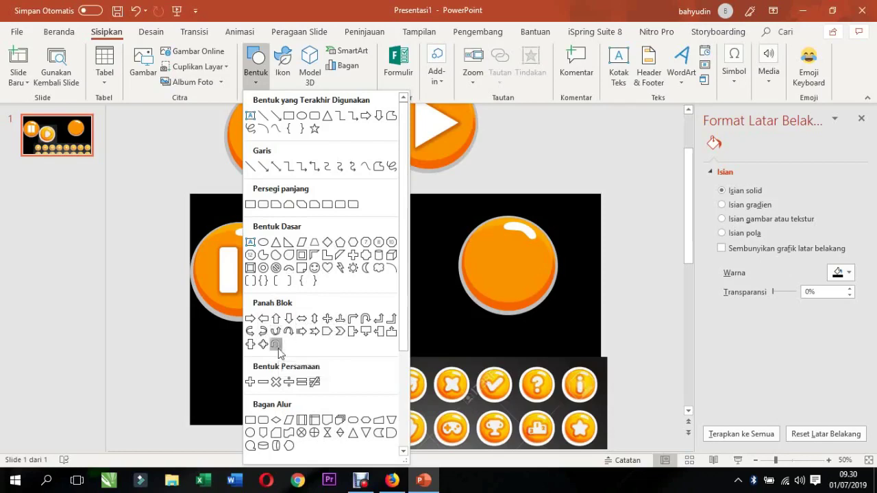
click(275, 344)
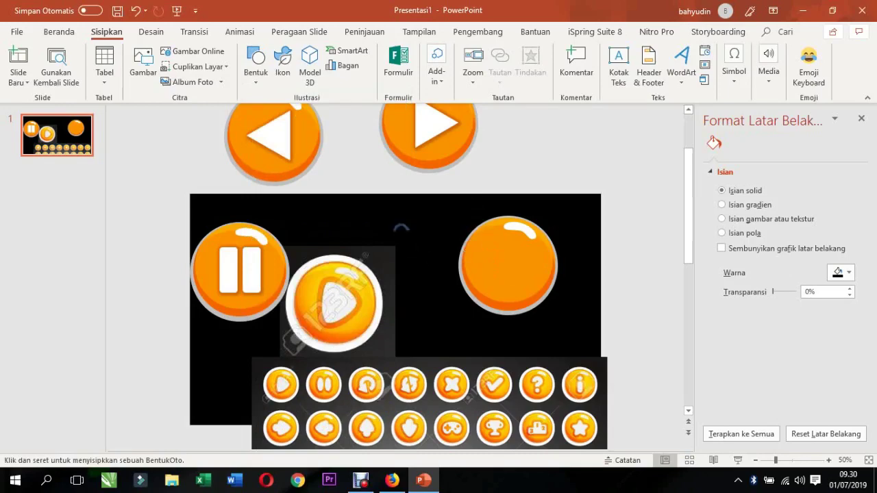
mouse_move(409, 233)
mouse_down()
mouse_move(450, 252)
mouse_move(449, 290)
mouse_up()
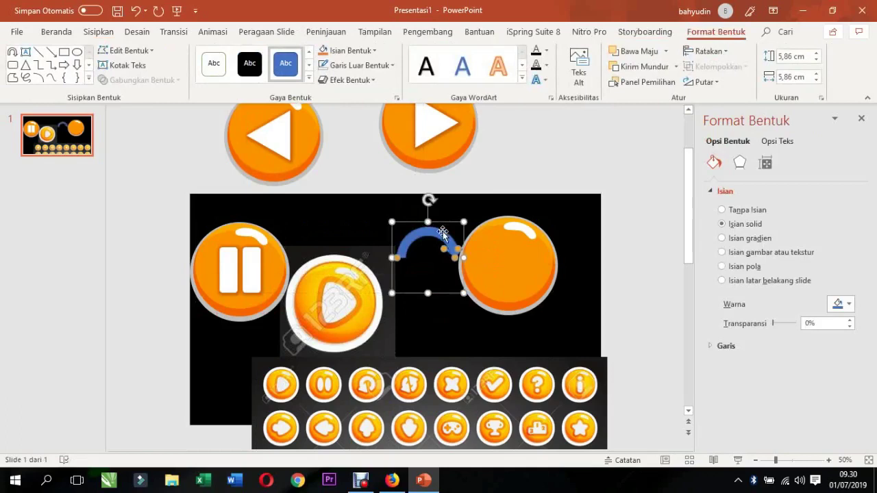
drag(437, 236, 523, 252)
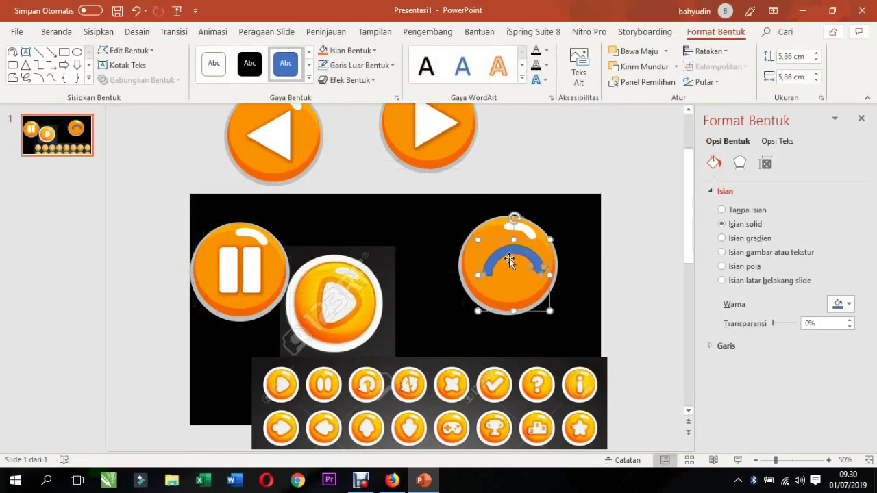
drag(514, 219, 609, 276)
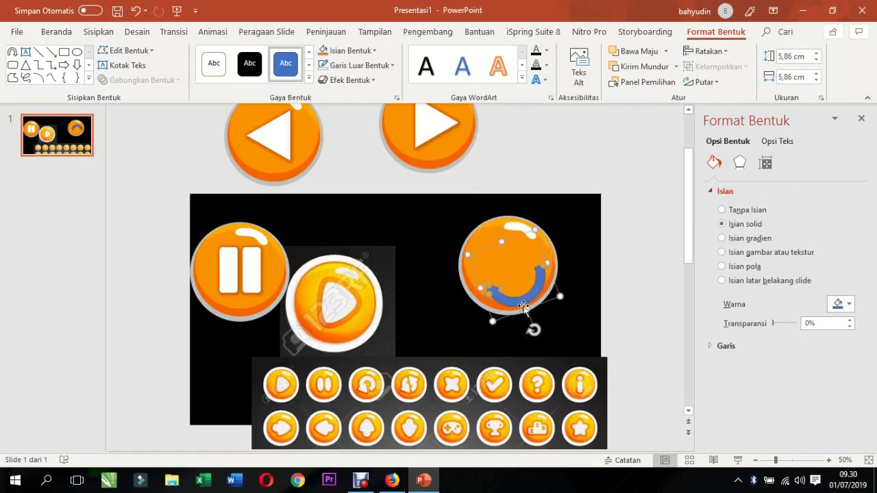
drag(609, 276, 574, 238)
click(703, 81)
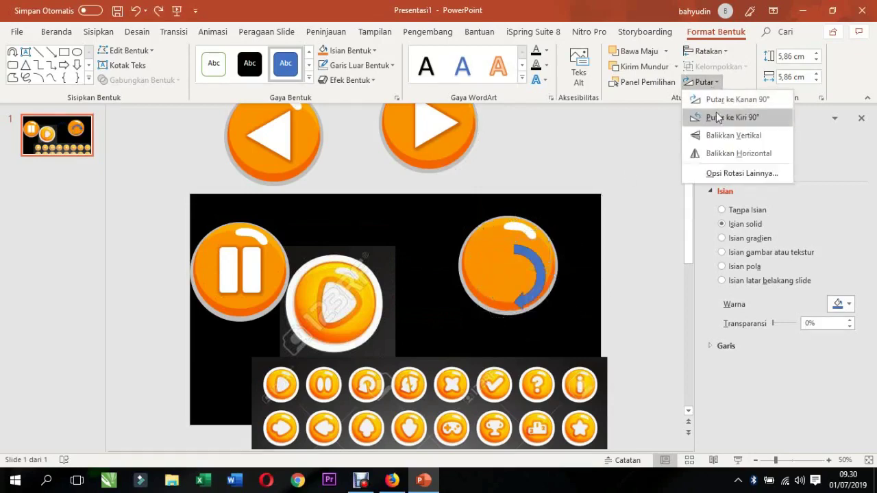
click(731, 155)
drag(518, 253, 513, 250)
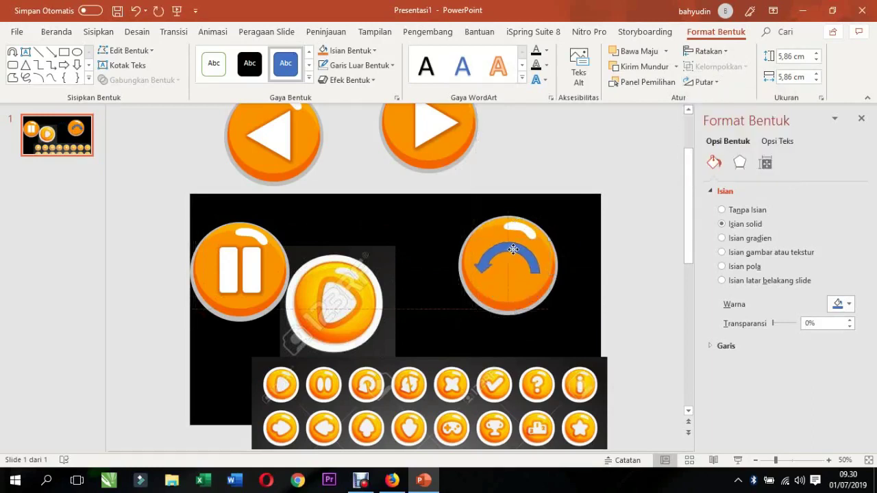
- Move the blue arrow to the orange circle's upper right
scroll(482, 276, up, 2)
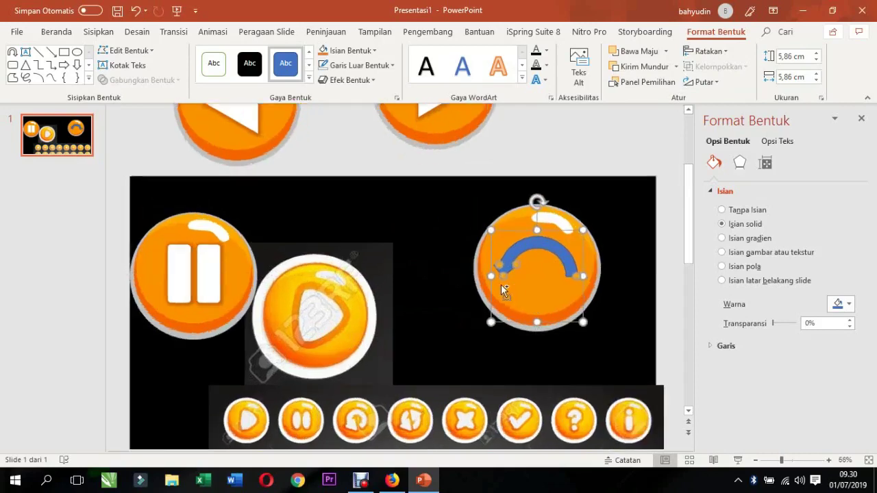
scroll(507, 286, up, 1)
scroll(561, 290, up, 2)
scroll(454, 268, up, 8)
scroll(446, 265, down, 3)
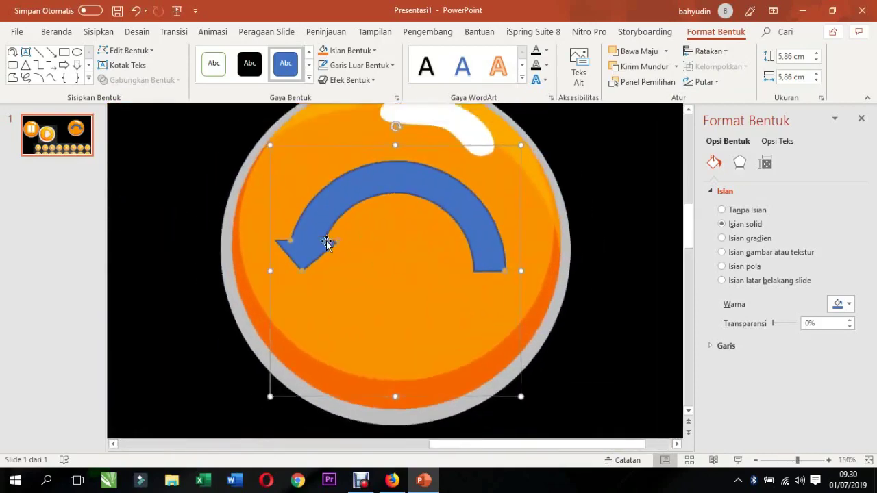
scroll(327, 240, down, 2)
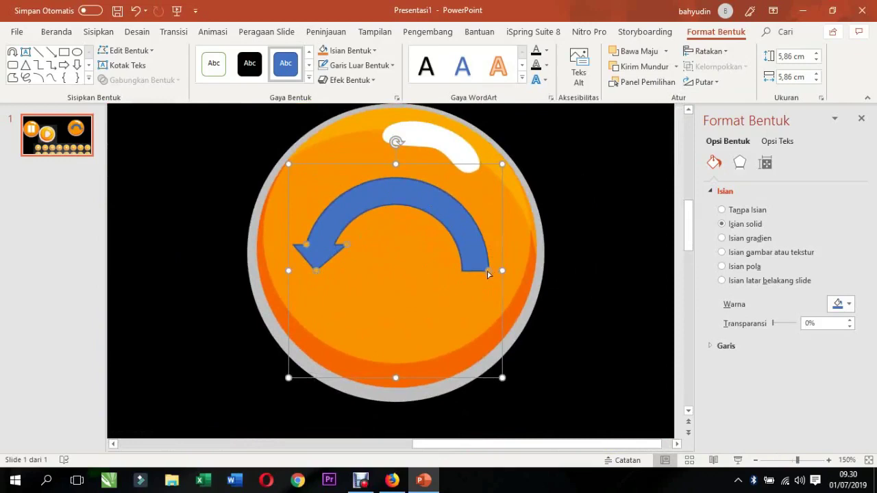
click(561, 265)
drag(363, 201, 548, 132)
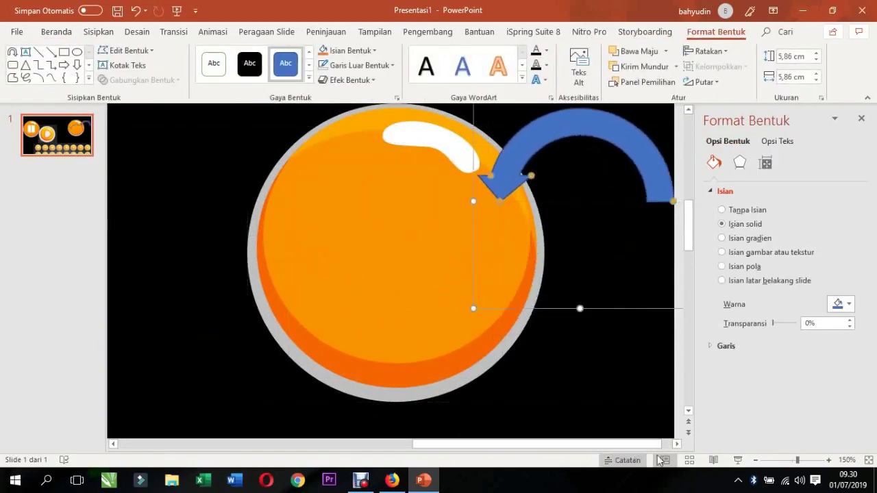
scroll(651, 329, right, 1)
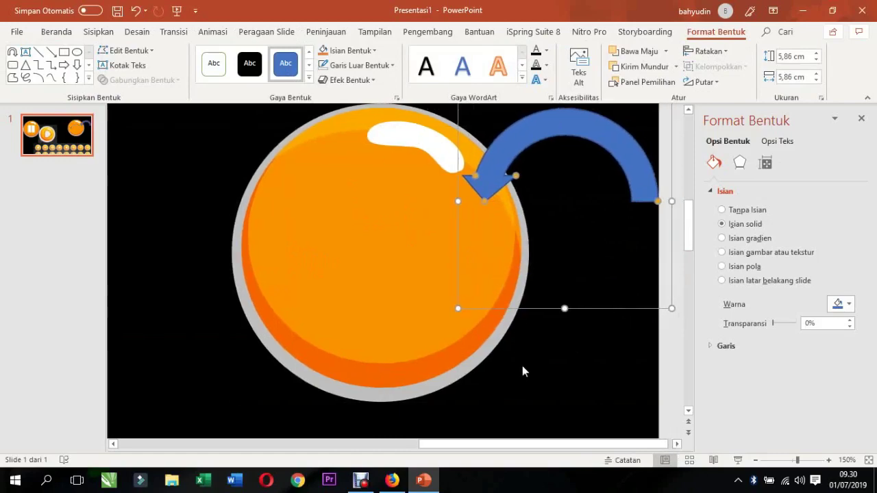
click(464, 263)
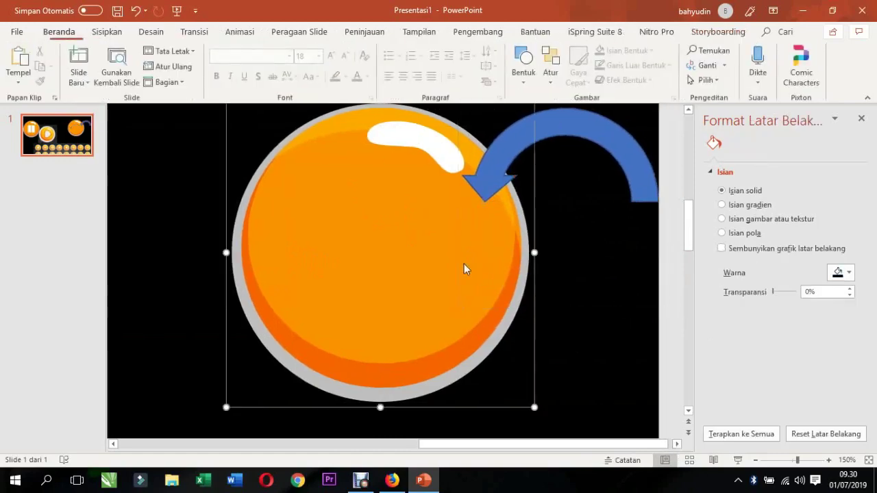
- Adjust the arc so it wraps nearly a full circle, then centre it on the orange button
double_click(634, 175)
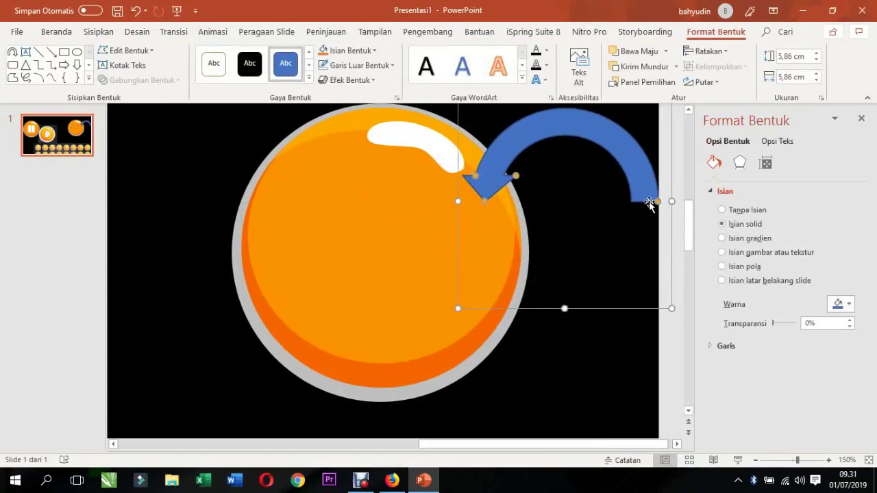
drag(658, 202, 544, 219)
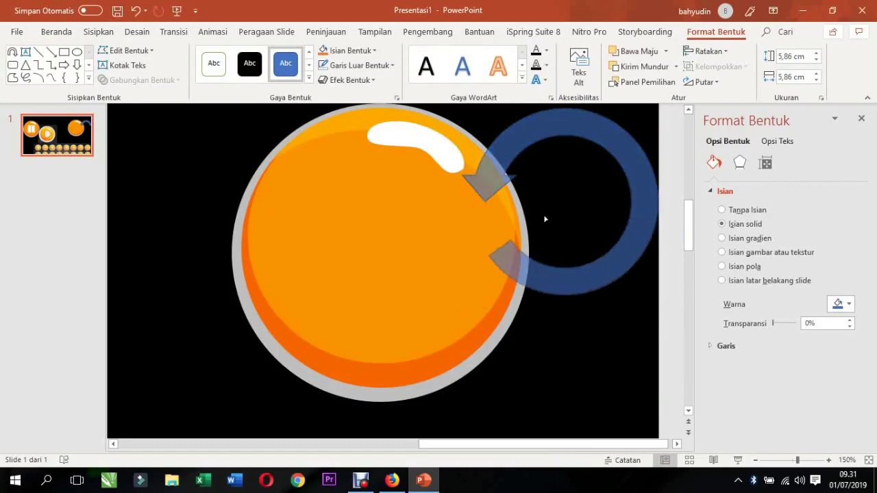
drag(544, 219, 537, 224)
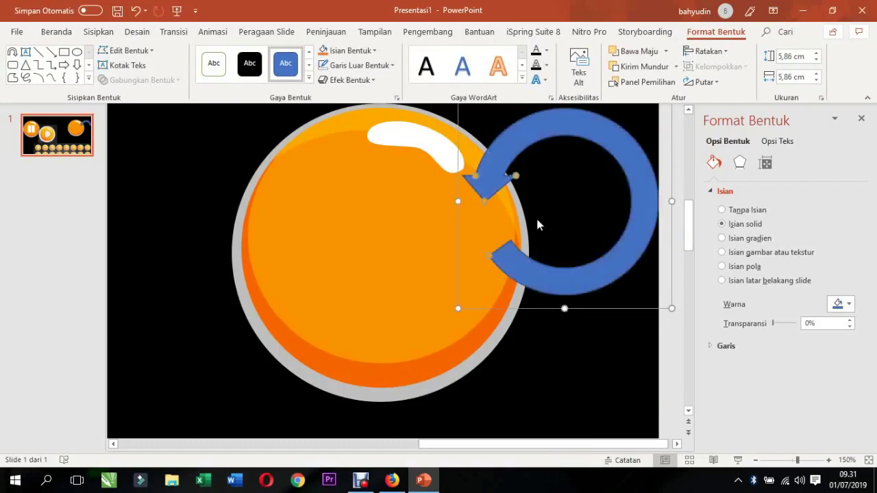
drag(517, 179, 527, 208)
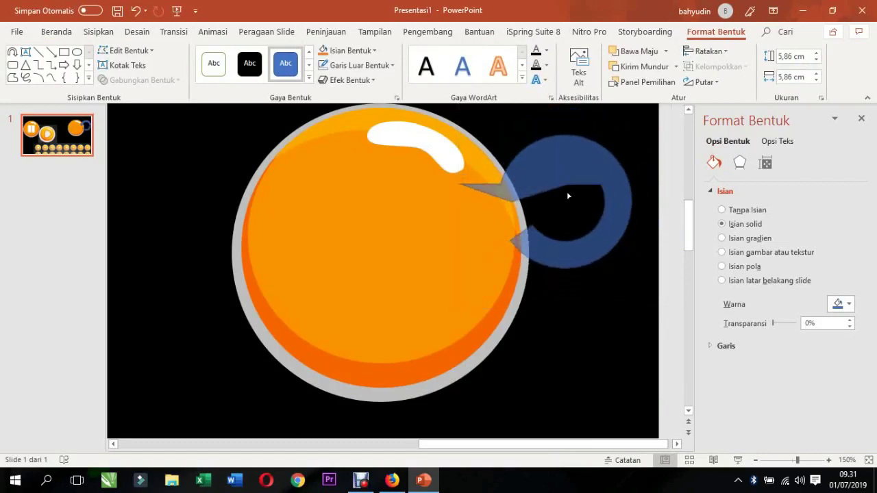
drag(526, 208, 526, 208)
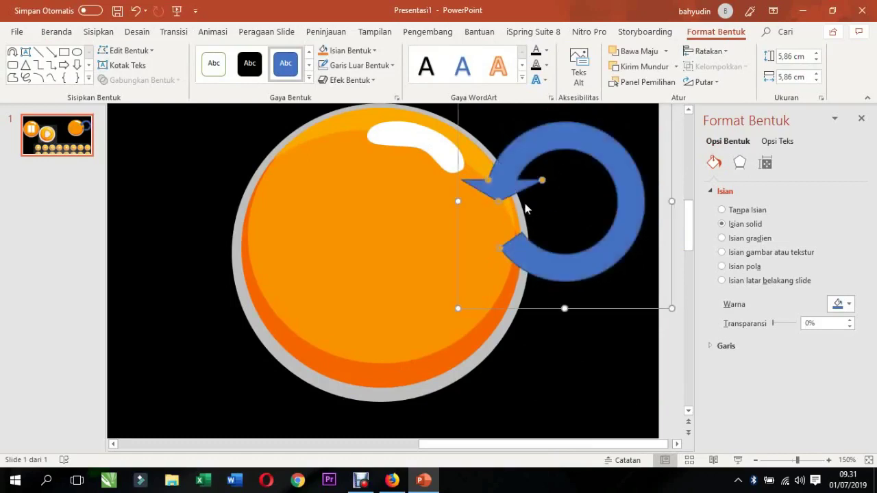
drag(488, 183, 488, 170)
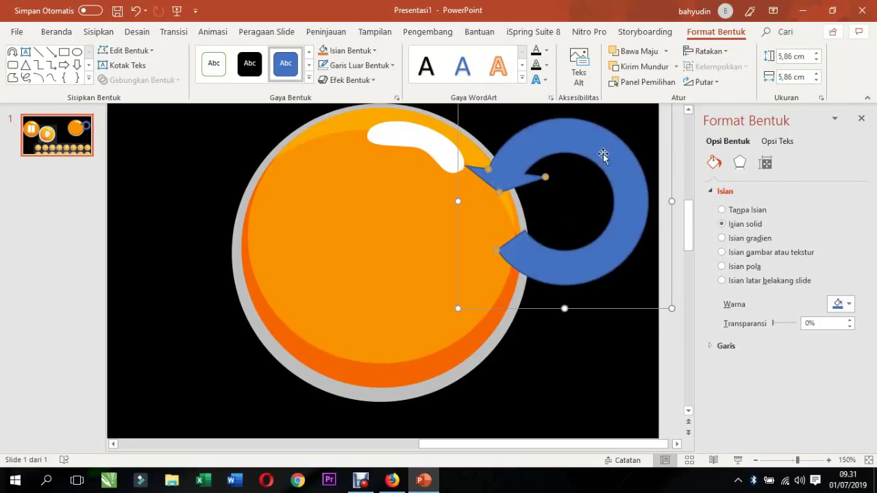
drag(603, 156, 420, 209)
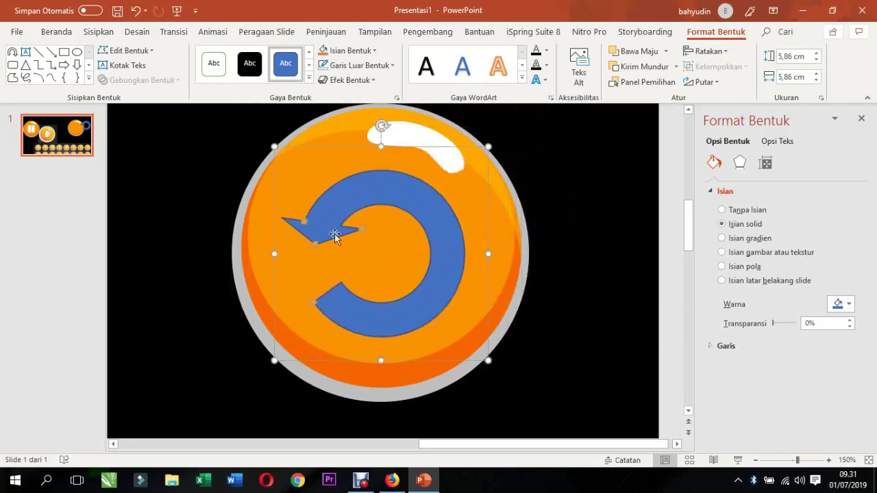
mouse_move(317, 246)
mouse_down()
mouse_move(336, 258)
mouse_move(291, 240)
mouse_up()
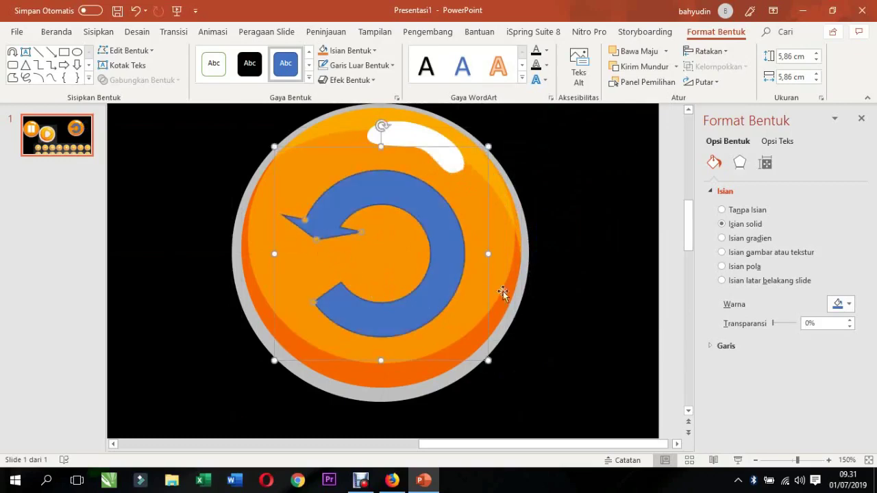
- Use Format Painter to give the curved arrow a white pause bar's style
click(615, 208)
scroll(438, 288, down, 5)
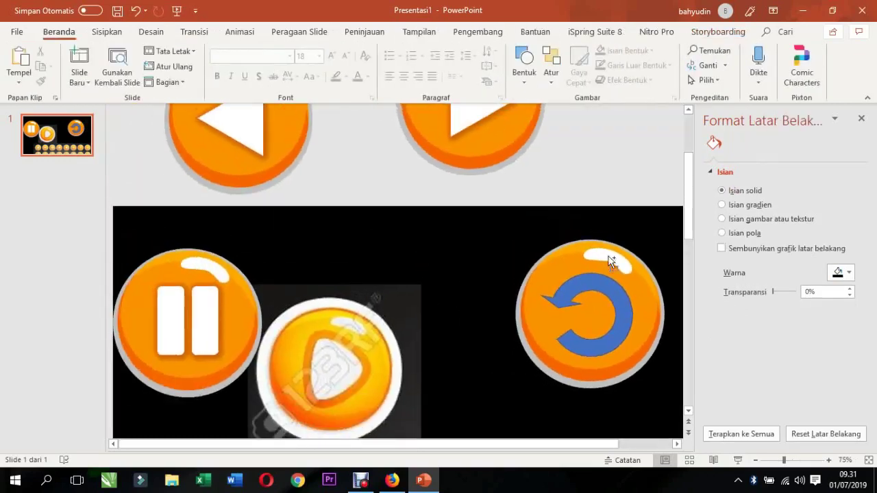
scroll(365, 380, down, 1)
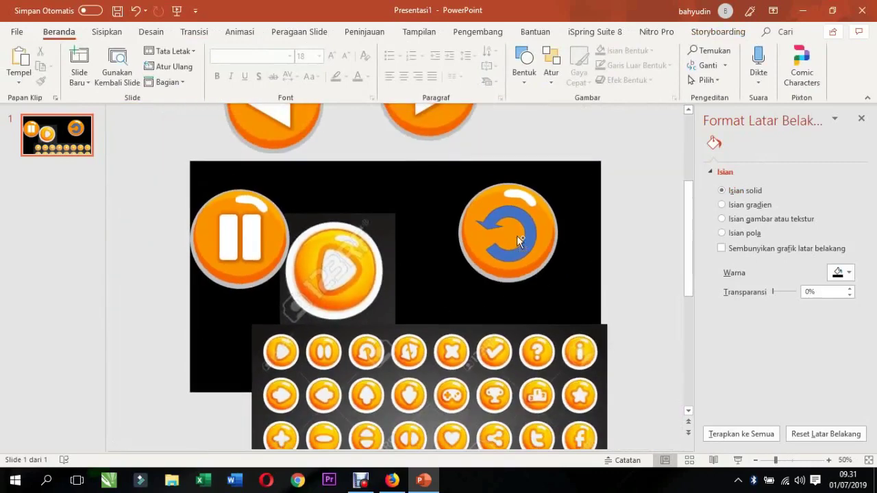
scroll(543, 250, down, 2)
click(526, 221)
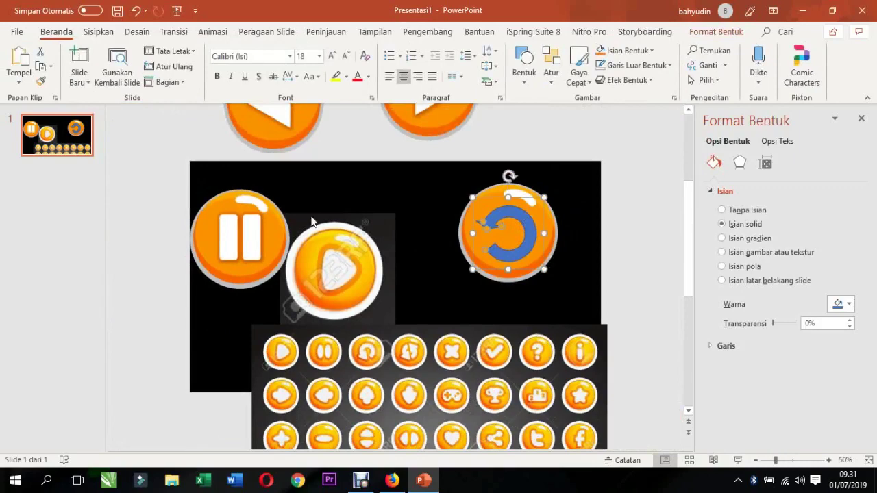
click(247, 237)
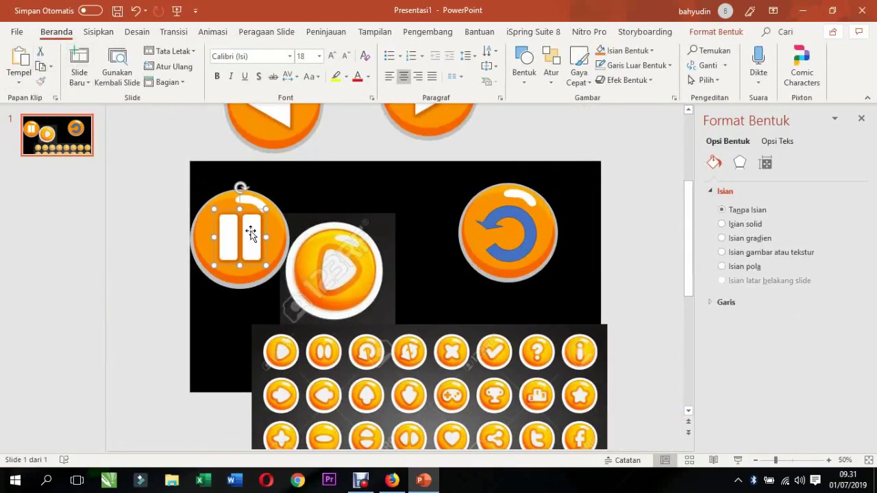
click(251, 234)
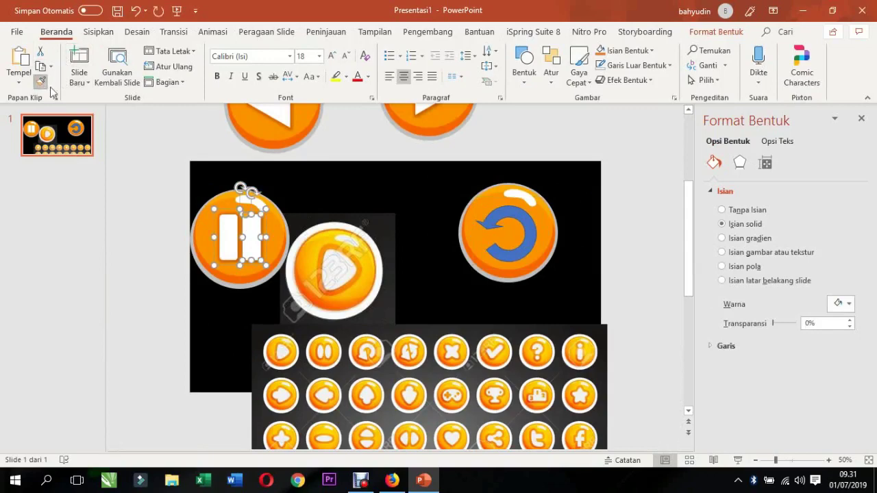
click(519, 220)
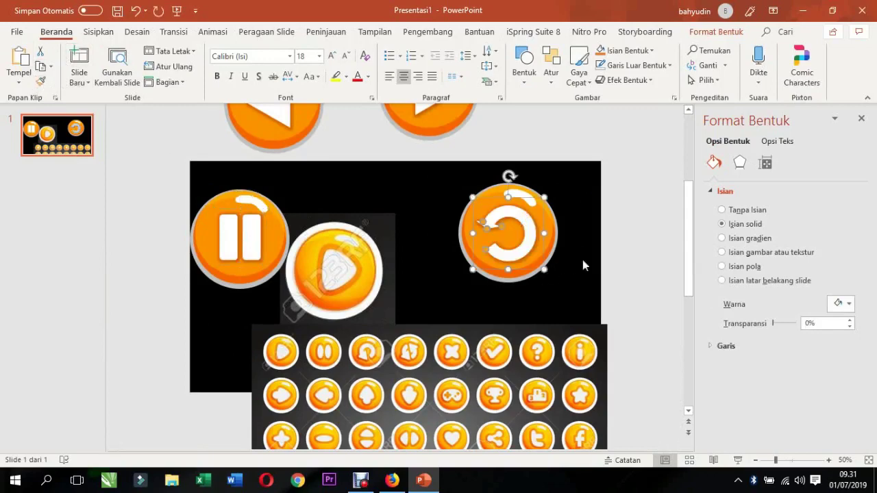
click(592, 253)
click(518, 226)
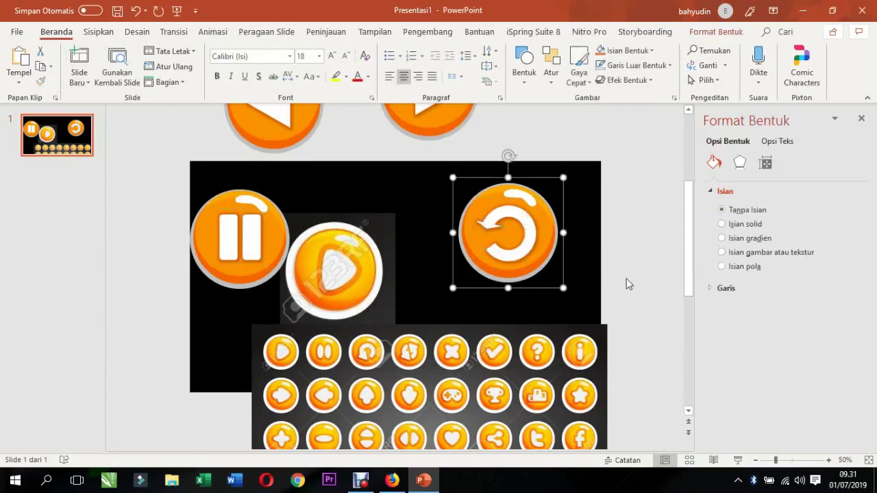
click(596, 269)
scroll(516, 273, down, 3)
scroll(467, 338, up, 3)
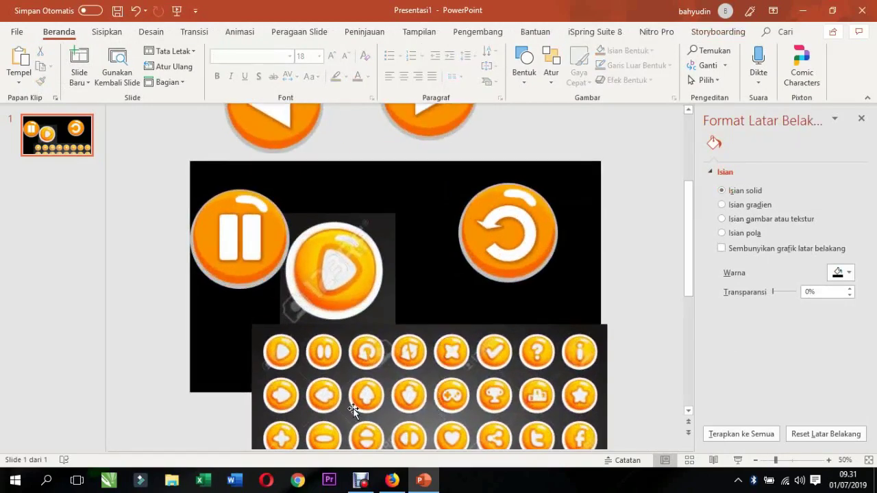
- Move the icon-grid reference picture further down the slide, out of the way
mouse_move(351, 410)
mouse_down()
mouse_move(230, 340)
mouse_move(327, 444)
mouse_up()
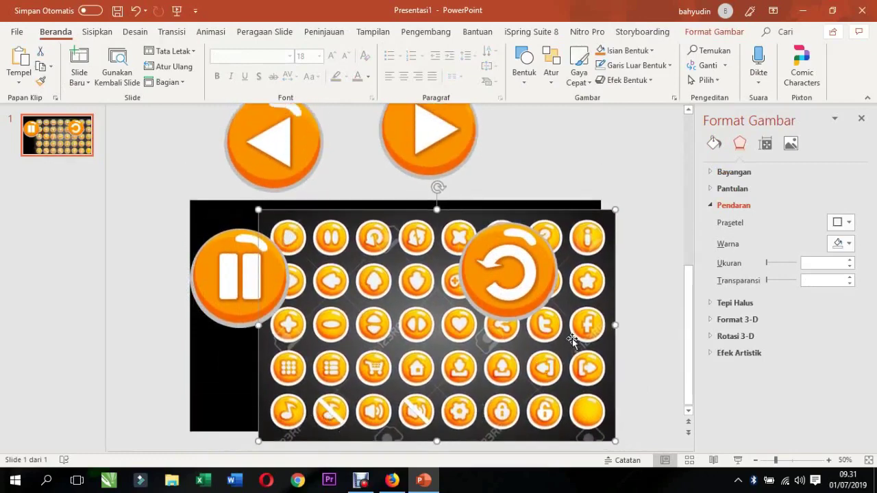
drag(568, 328, 418, 291)
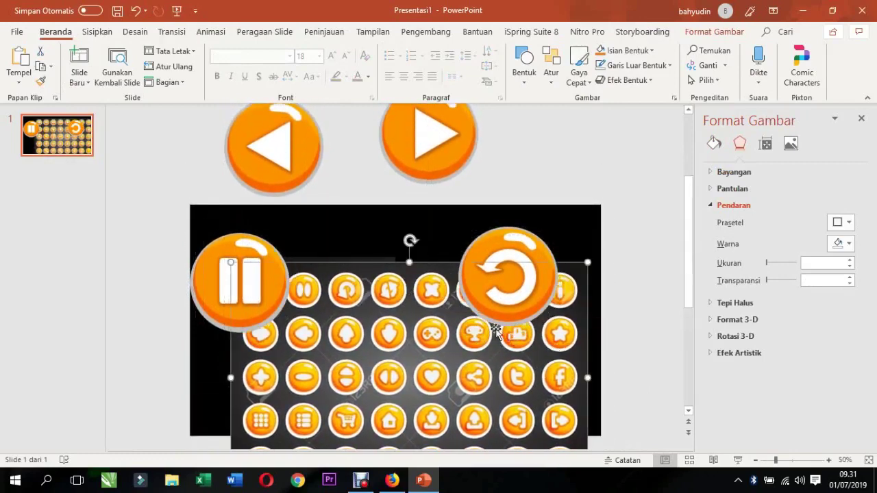
ctrl+scroll(419, 290, up, 2)
ctrl+scroll(424, 288, up, 2)
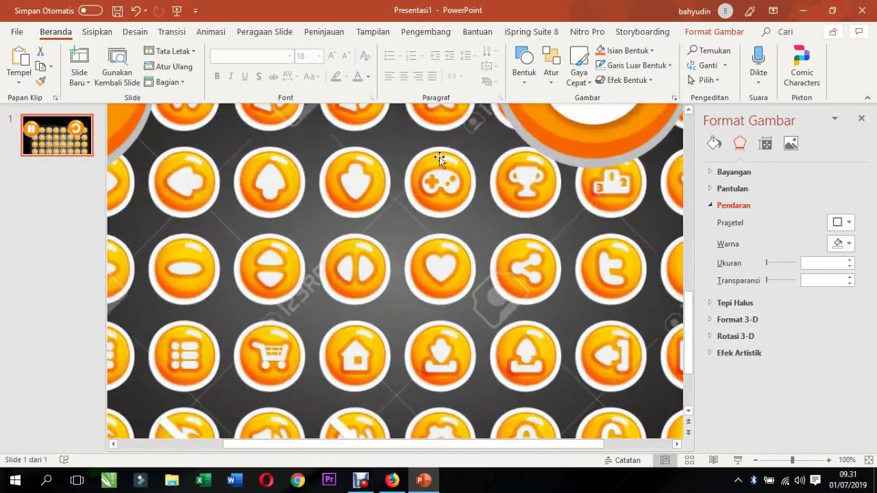
ctrl+scroll(428, 286, up, 1)
key(Down)
key(Down)
key(Down)
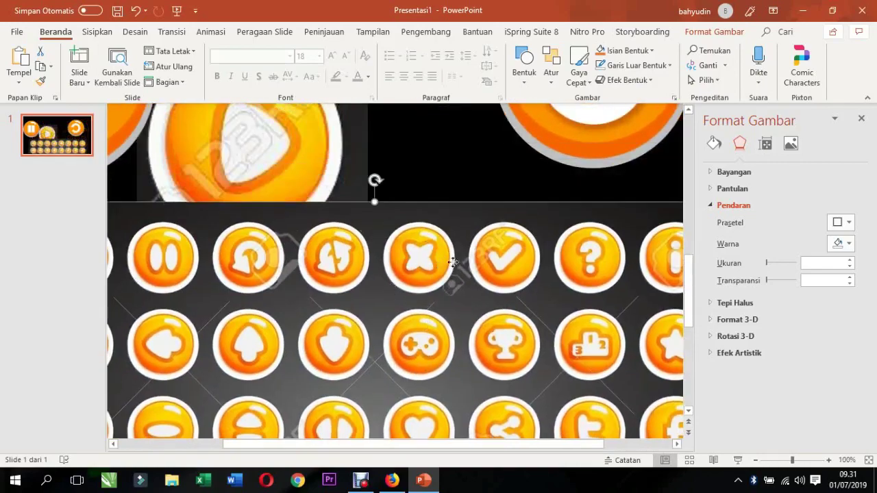
key(Down)
key(Down)
key(Down)
ctrl+scroll(465, 313, down, 2)
ctrl+scroll(513, 247, down, 4)
ctrl+scroll(507, 240, down, 1)
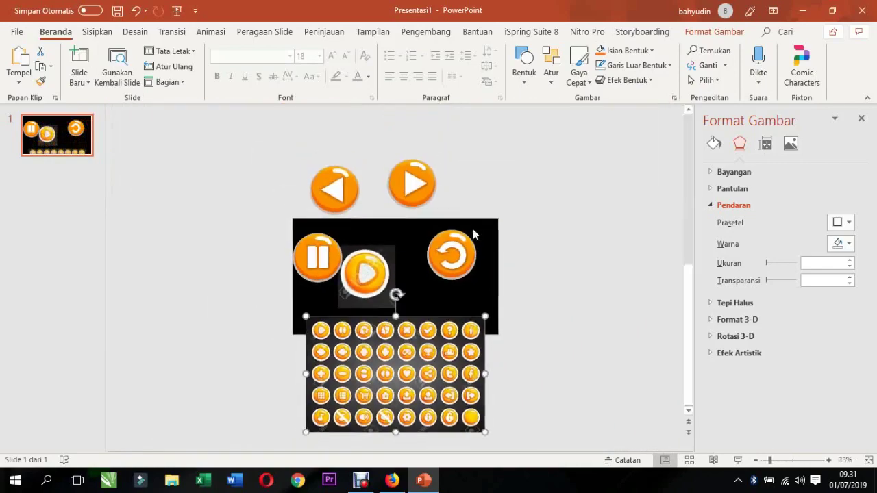
ctrl+scroll(495, 213, up, 3)
ctrl+scroll(495, 213, down, 3)
ctrl+scroll(495, 192, up, 1)
- Ctrl-drag a copy of the refresh button beside the slide, then delete the original's arrow
drag(528, 167, 416, 304)
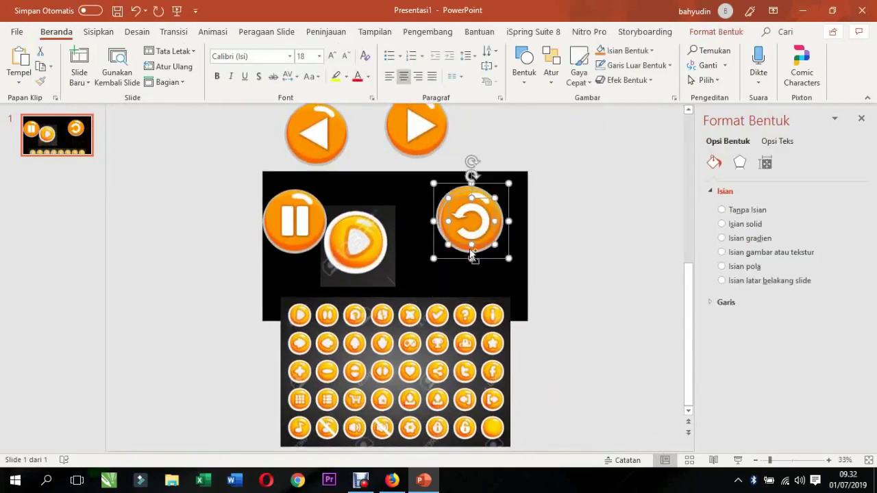
ctrl+drag(471, 219, 590, 155)
click(530, 206)
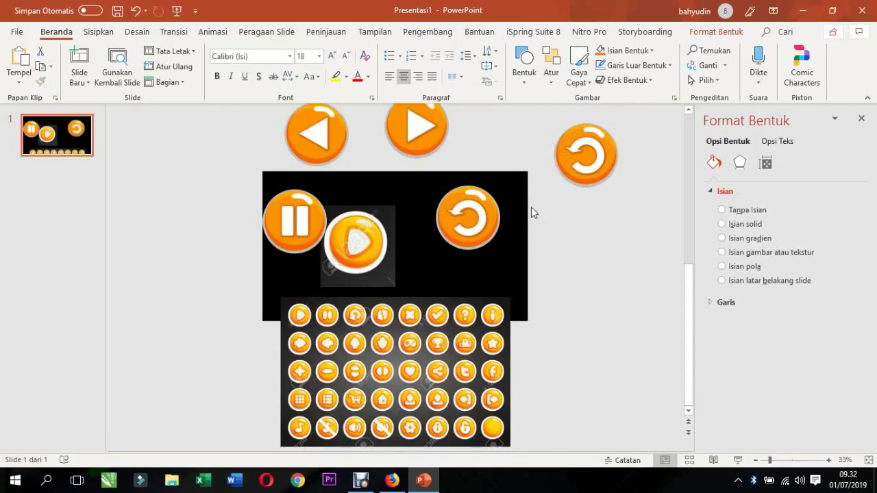
click(479, 209)
key(Delete)
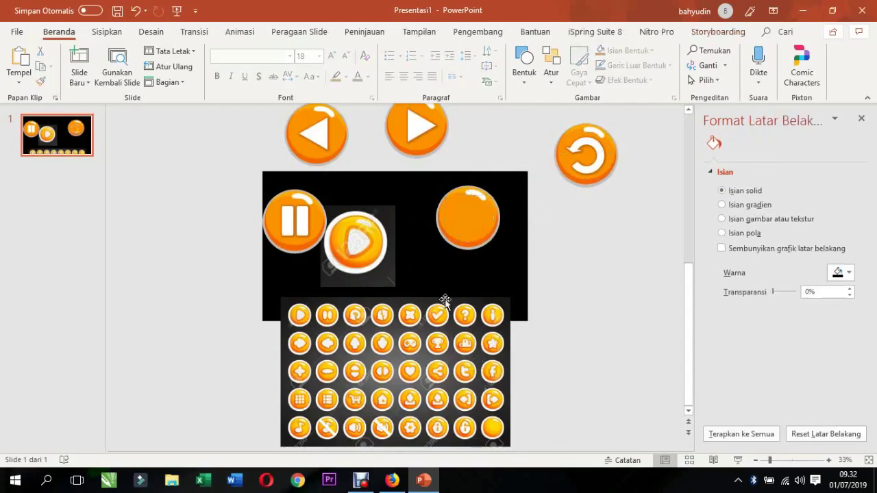
ctrl+scroll(480, 218, up, 2)
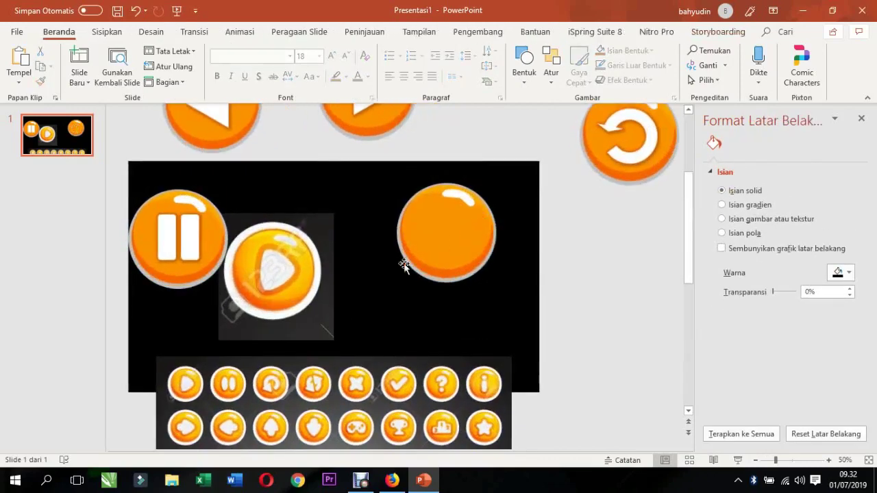
- Ctrl-drag one white pause bar onto the plain orange circle's edge
click(192, 237)
click(194, 238)
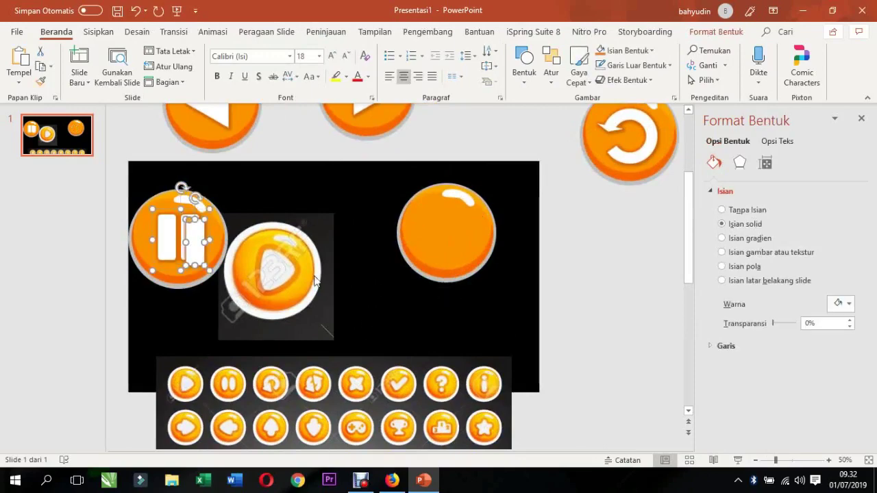
click(582, 262)
ctrl+drag(197, 237, 500, 234)
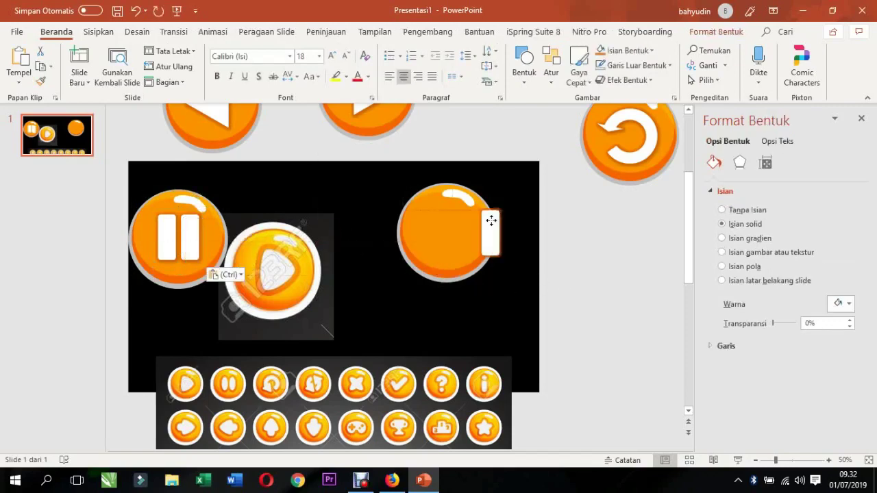
ctrl+scroll(500, 234, up, 3)
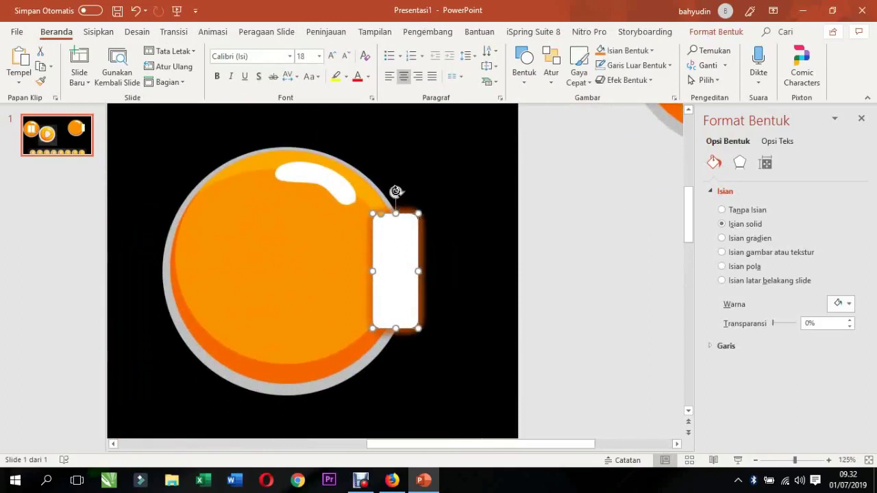
click(547, 293)
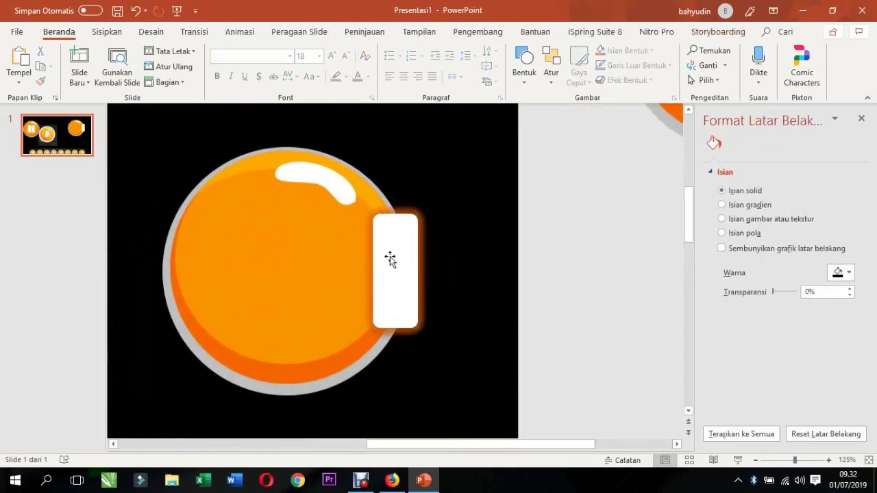
click(389, 256)
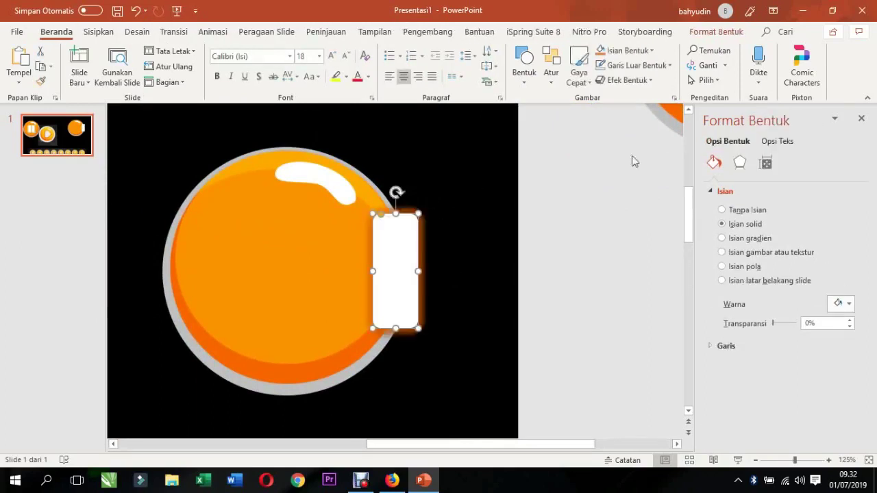
- Rotate the white bar 90° left, then tilt it diagonally across the circle's upper-right edge
click(716, 31)
click(706, 82)
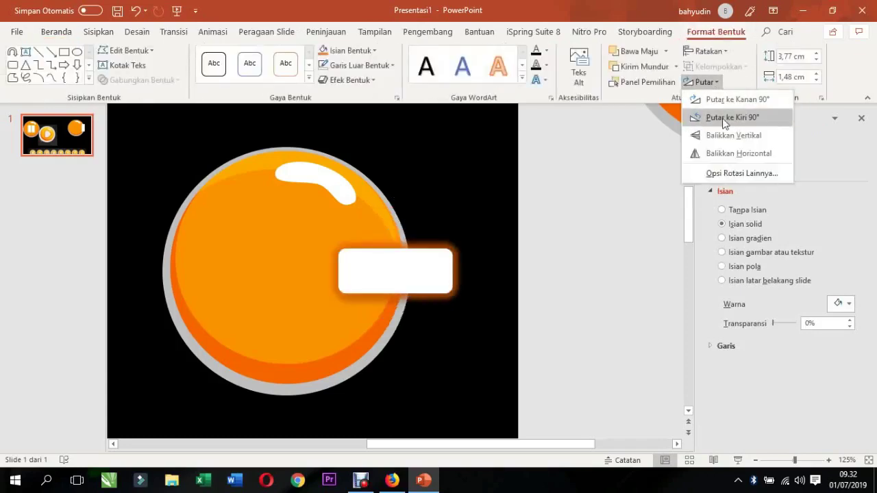
click(726, 117)
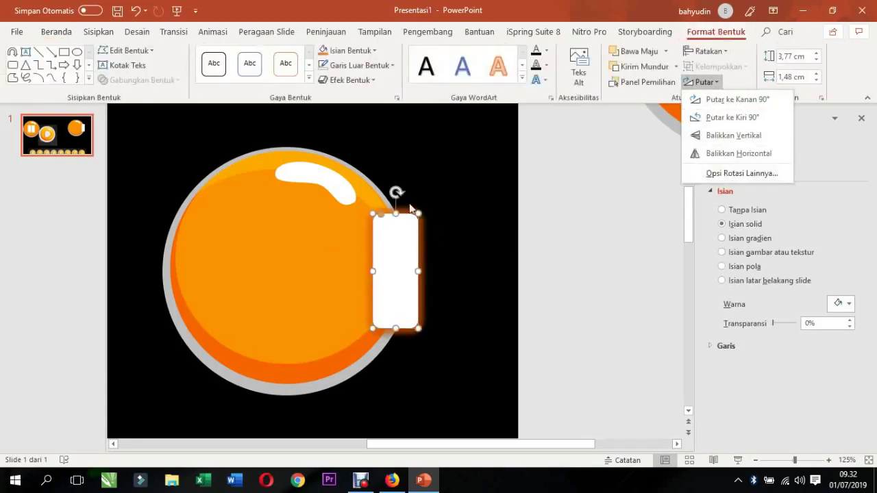
click(396, 194)
drag(396, 194, 440, 220)
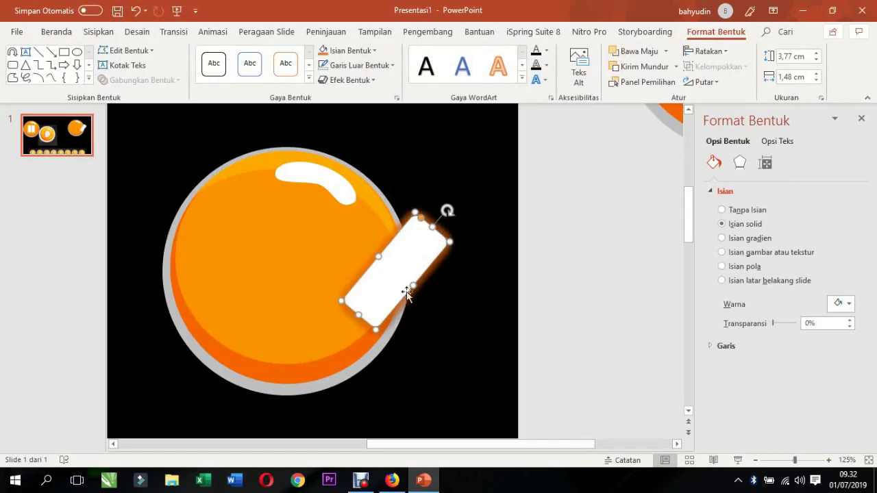
click(479, 250)
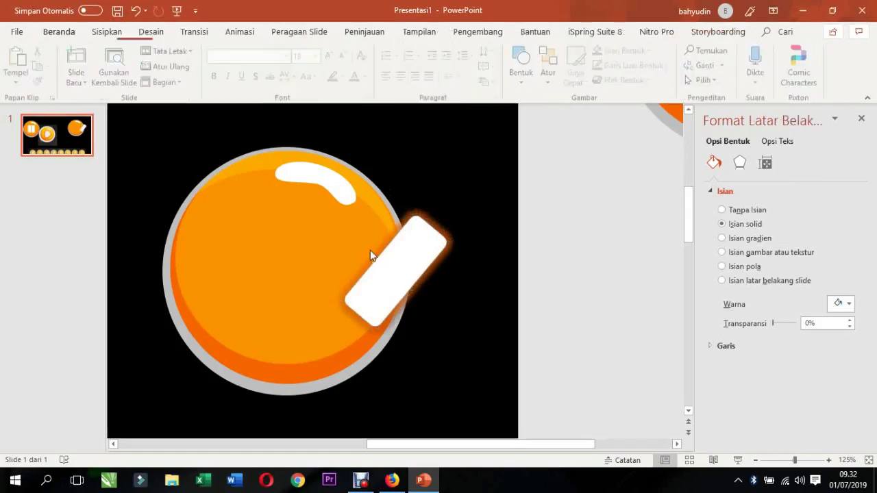
double_click(411, 260)
click(448, 252)
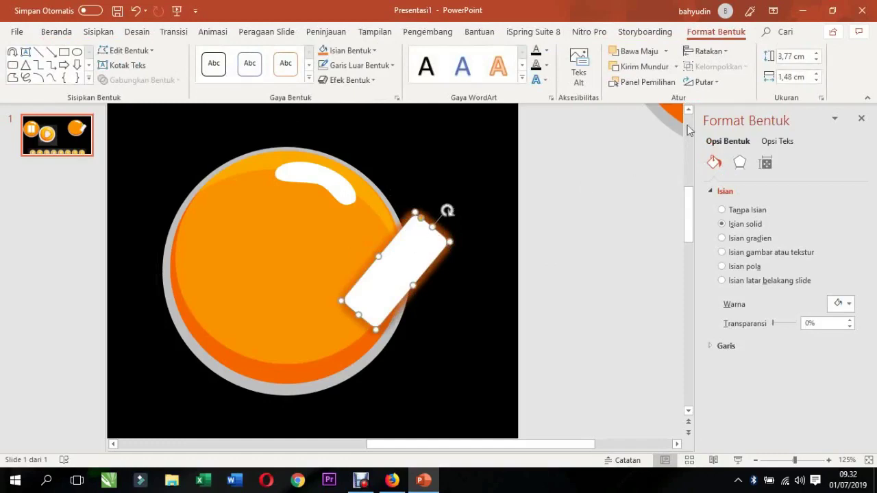
click(716, 82)
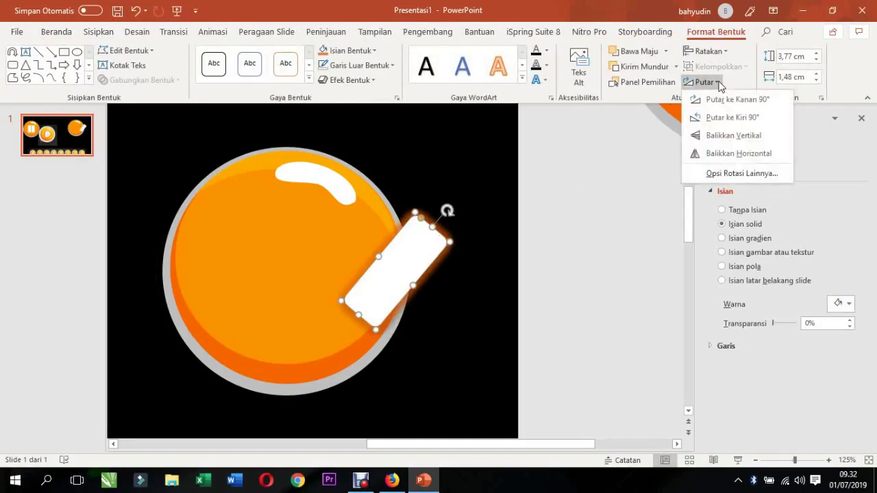
- Set the white rounded bar's rotation to 45°
click(699, 176)
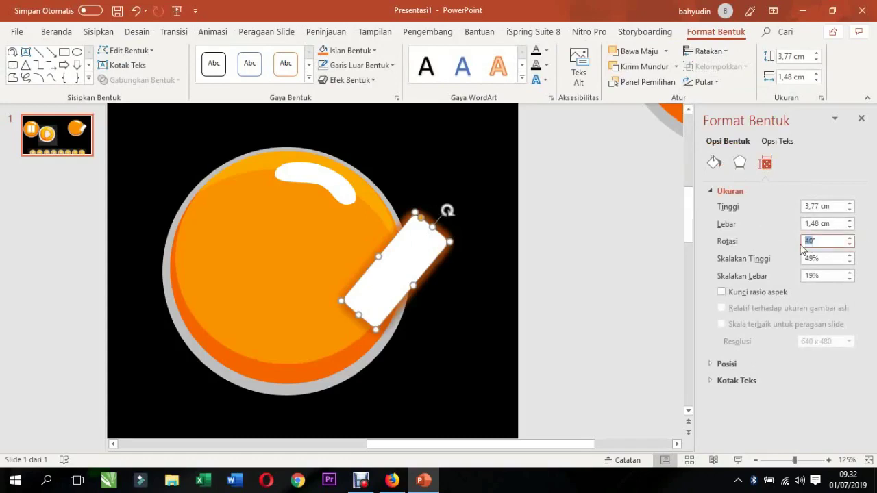
text(45)
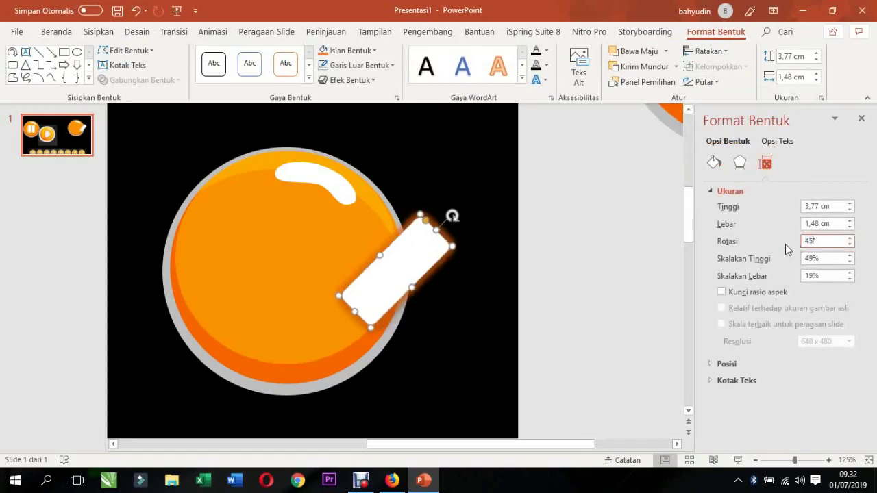
click(642, 272)
click(426, 244)
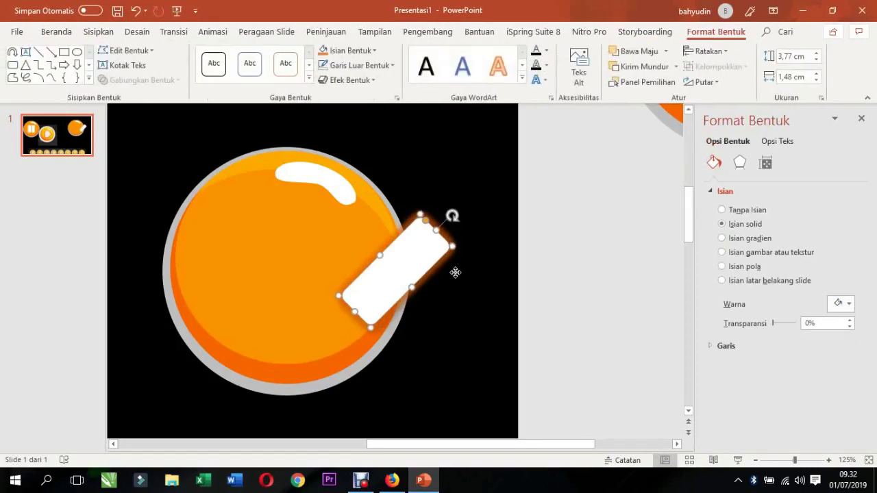
- Paste a copy of the bar beside the slide and rotate it to -45°
key(ctrl+v)
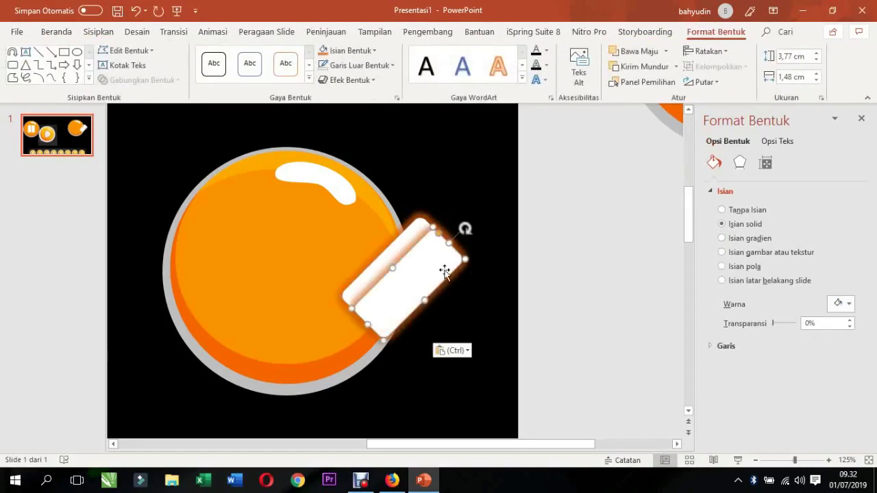
drag(443, 271, 635, 242)
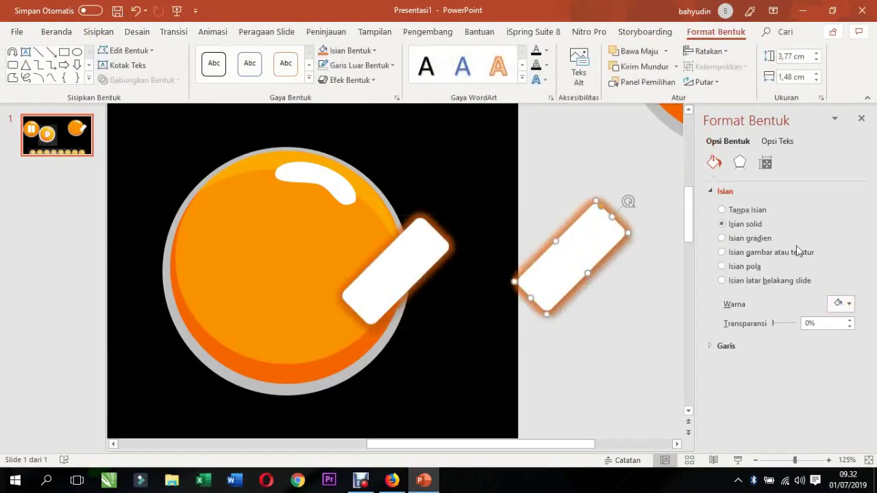
click(716, 82)
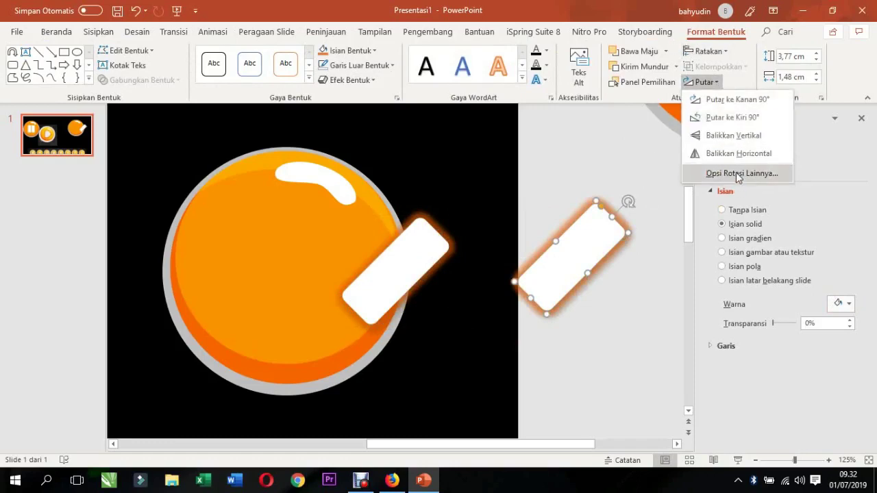
click(778, 174)
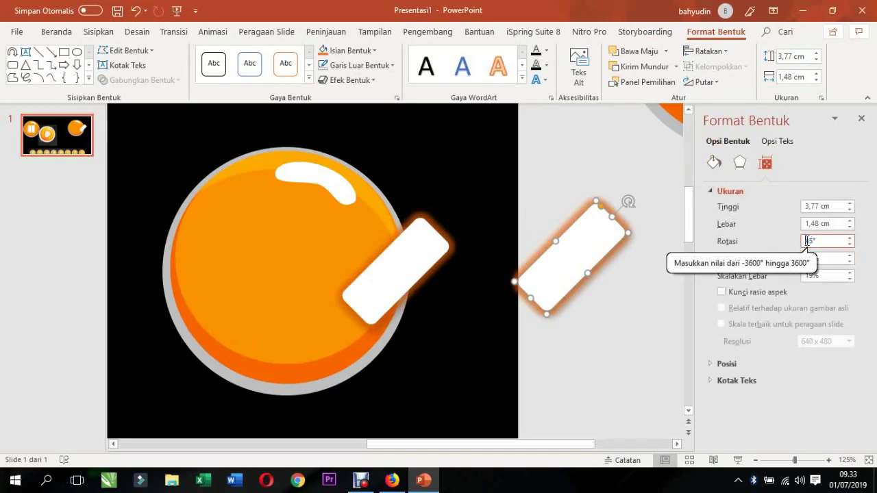
click(807, 241)
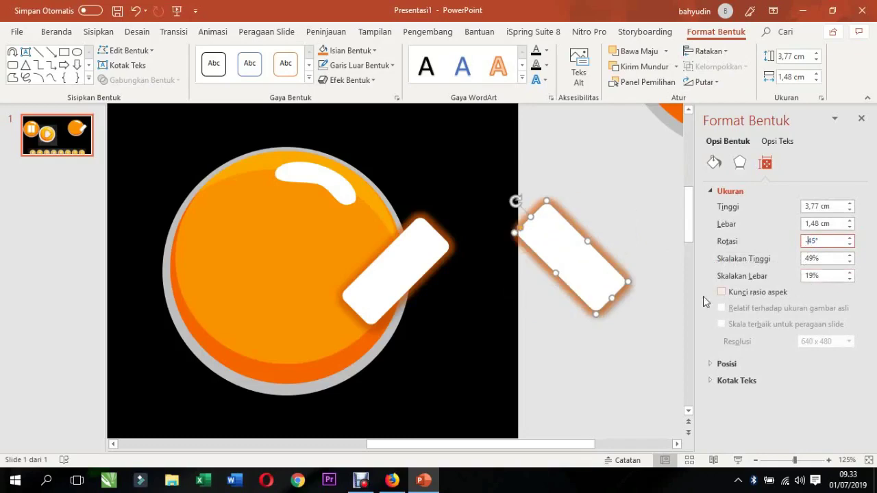
click(642, 222)
- Drag the -45° copy across the first bar to form a white X
click(573, 251)
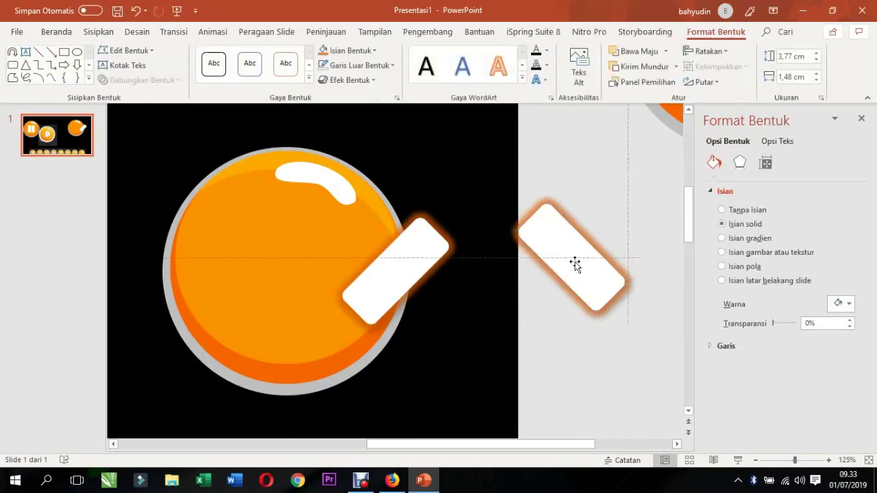
drag(573, 252, 402, 277)
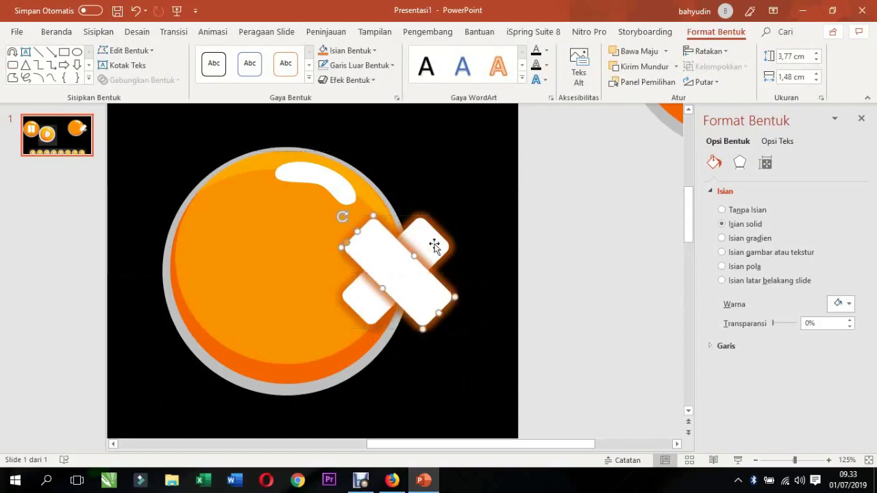
click(562, 243)
scroll(433, 273, down, 3)
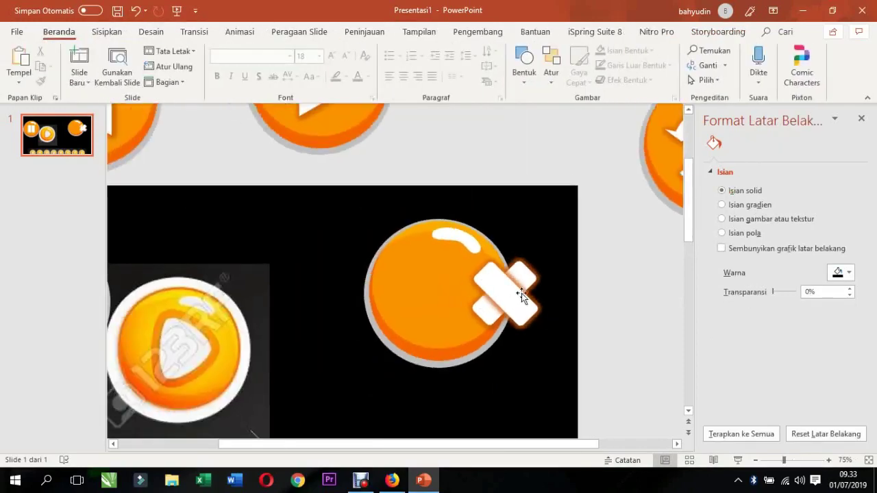
scroll(521, 293, up, 3)
scroll(577, 308, up, 3)
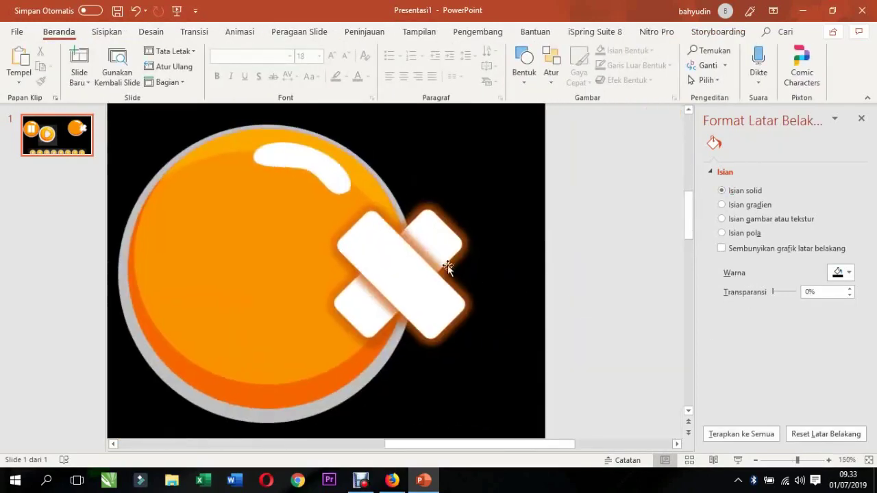
- Select both crossing bars of the X together
click(435, 233)
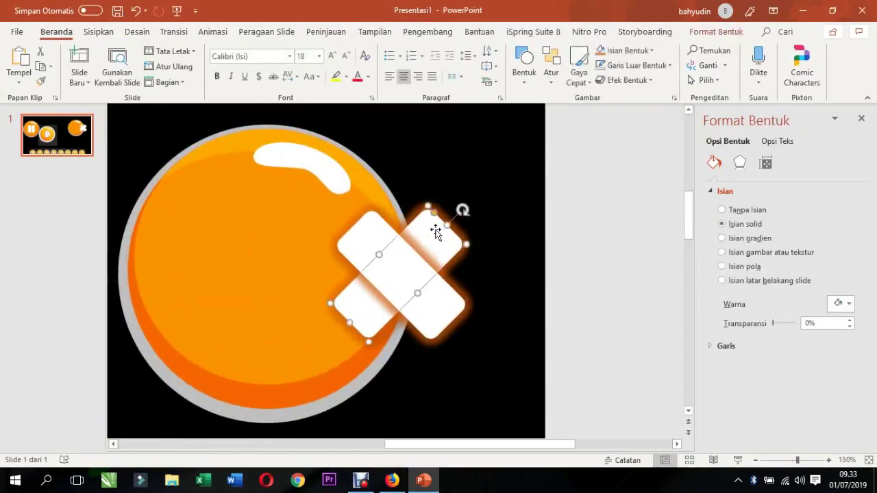
click(367, 236)
click(593, 238)
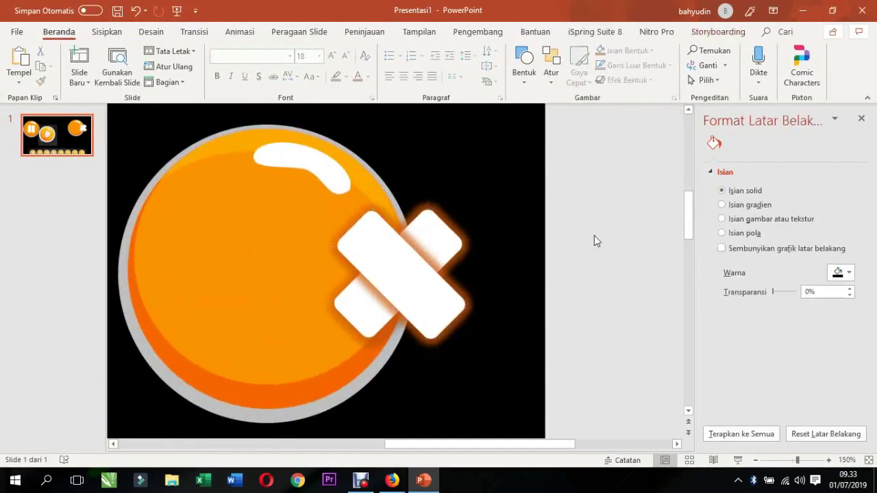
click(445, 235)
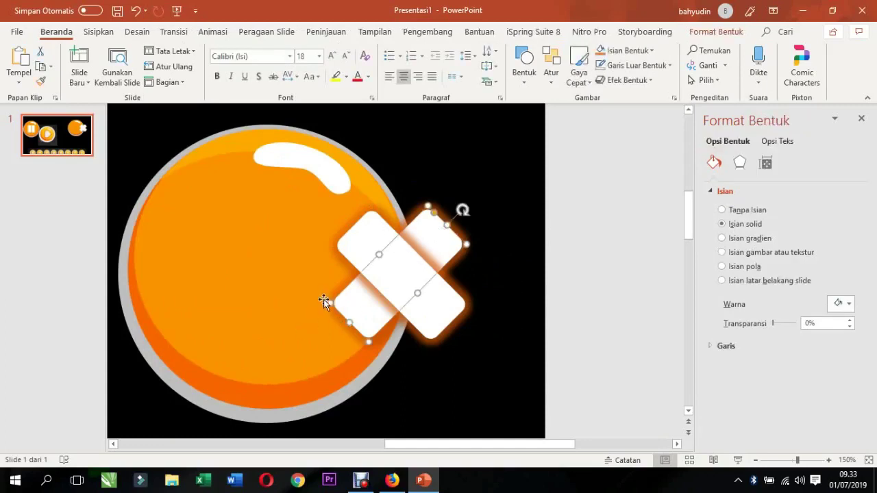
shift+click(368, 238)
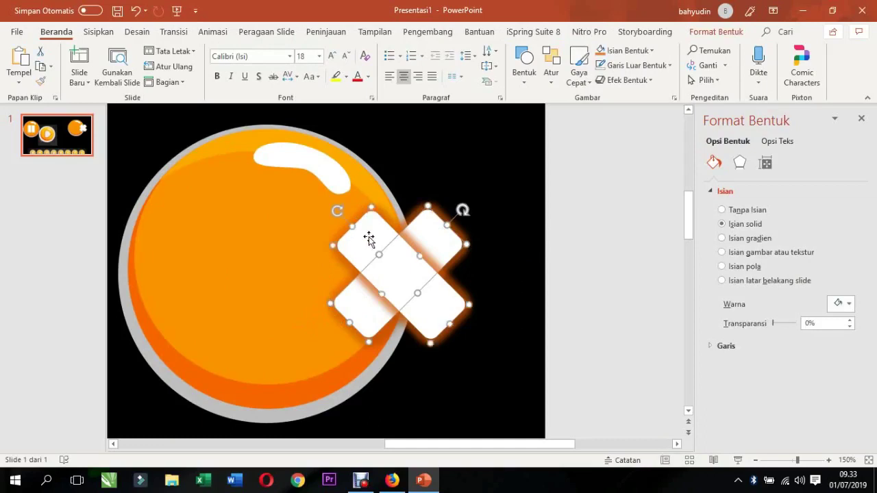
- Merge the two bars with Gabungkan Bentuk > Gabungkan and centre the cross on the orange circle
click(724, 33)
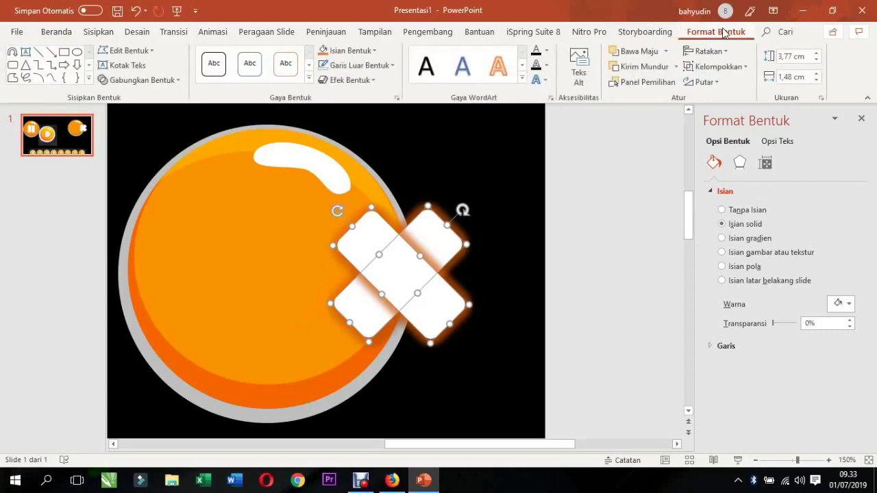
click(174, 81)
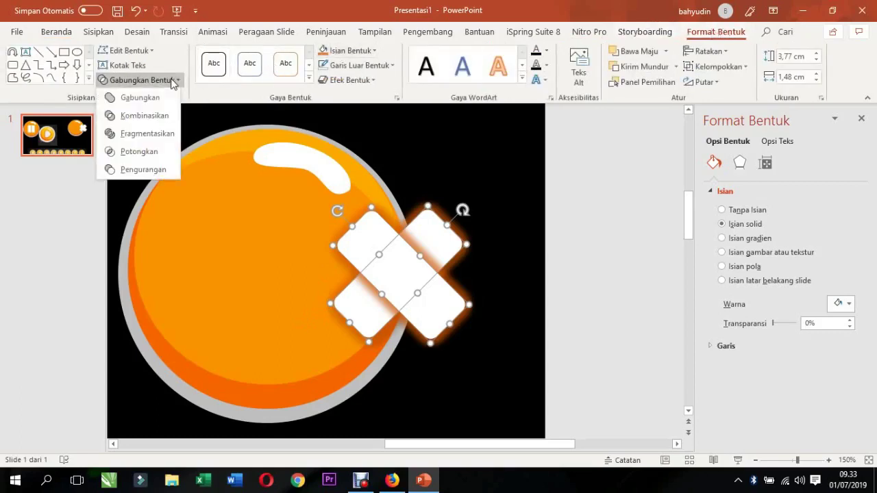
click(123, 97)
click(636, 212)
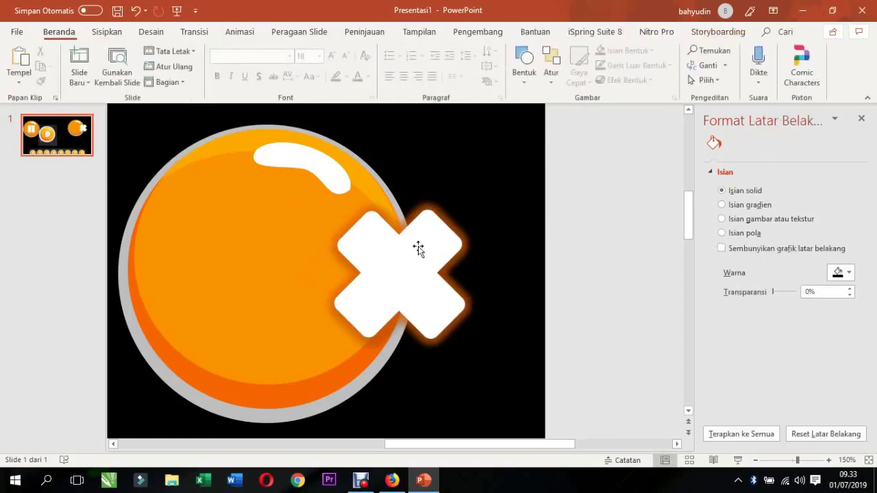
drag(411, 269, 271, 266)
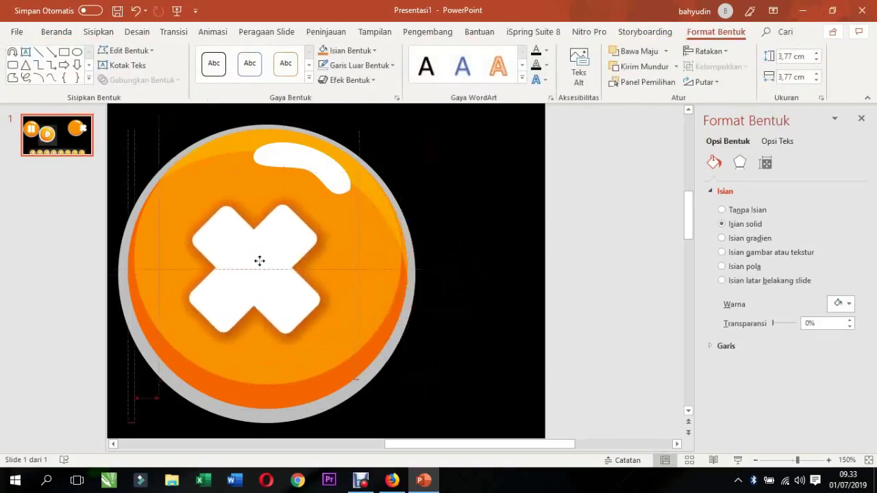
drag(272, 266, 271, 265)
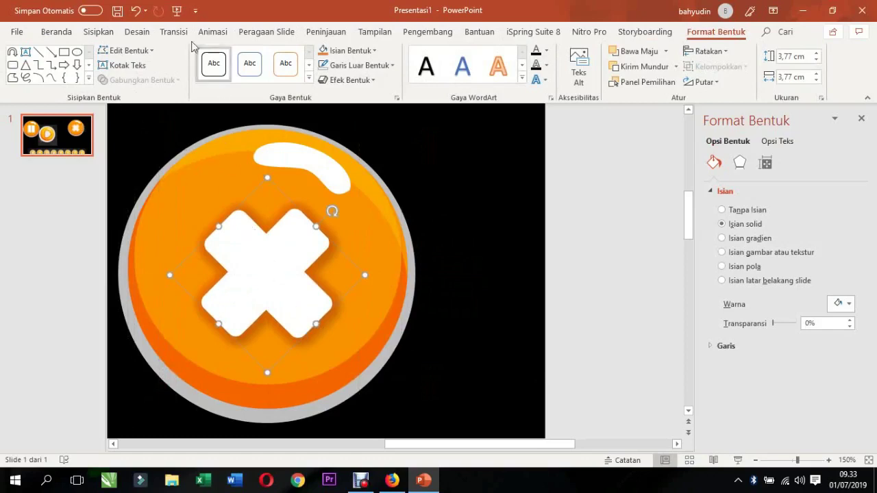
- Check the cross's points with Edit Titik and stretch it slightly from its bottom edge
click(151, 51)
click(140, 86)
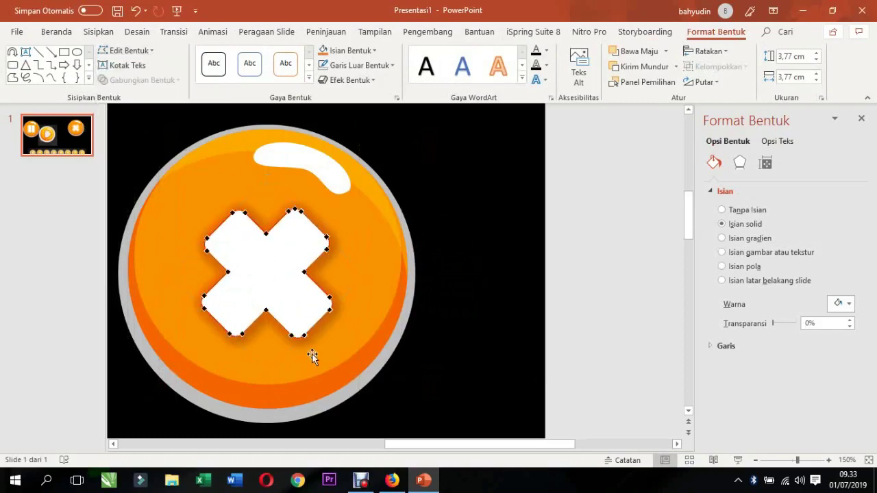
click(362, 244)
click(324, 324)
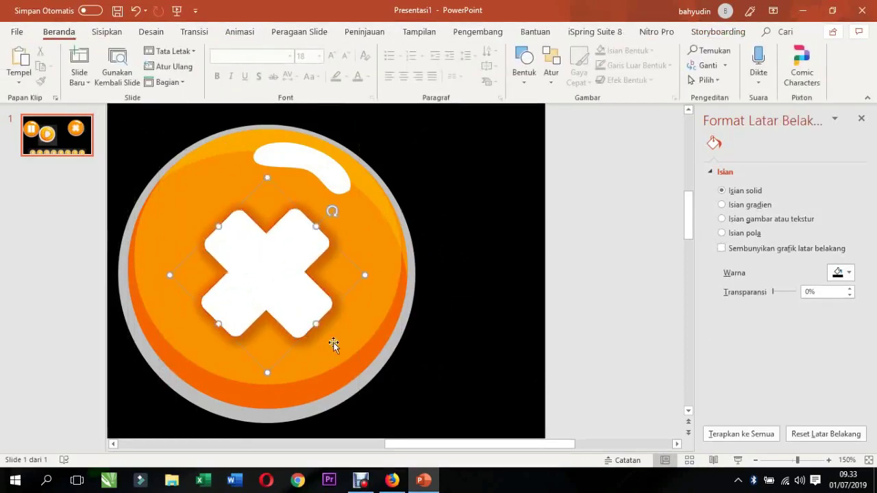
drag(267, 376, 273, 377)
click(607, 270)
scroll(529, 265, down, 5)
- Nudge the white X slightly down on the orange circle
scroll(528, 266, down, 1)
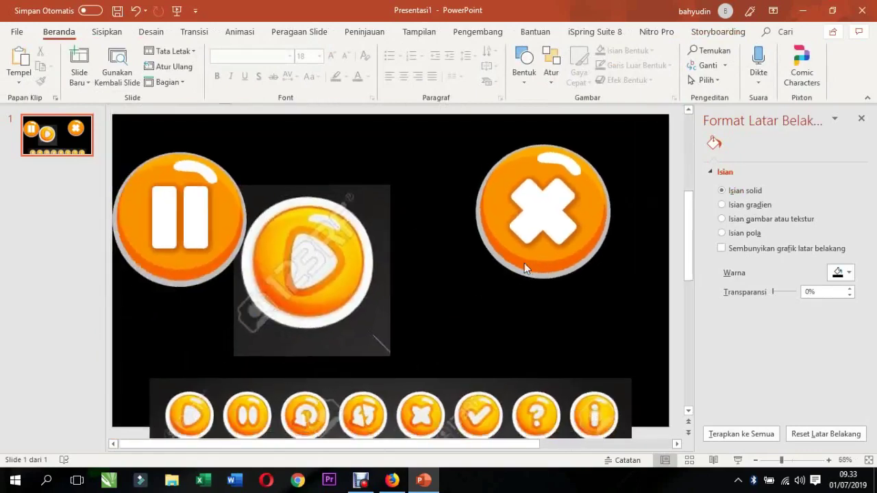
scroll(524, 263, down, 3)
scroll(478, 243, up, 2)
scroll(554, 212, up, 1)
click(554, 211)
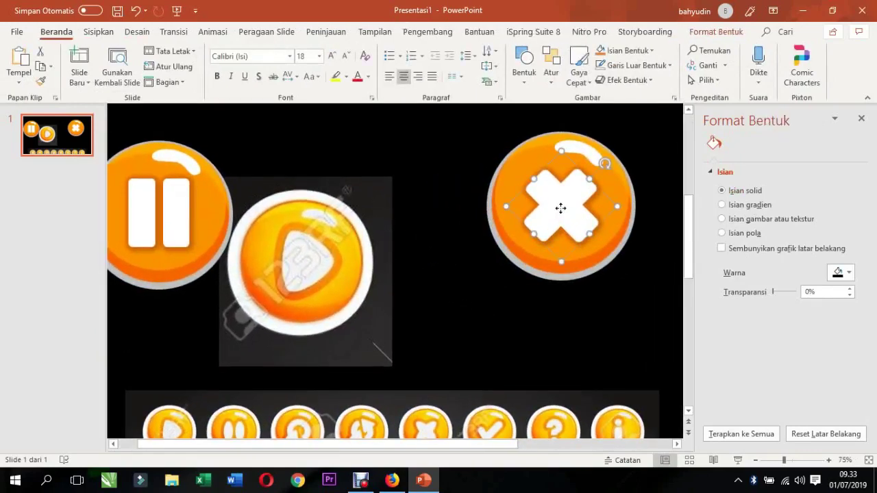
drag(567, 201, 566, 200)
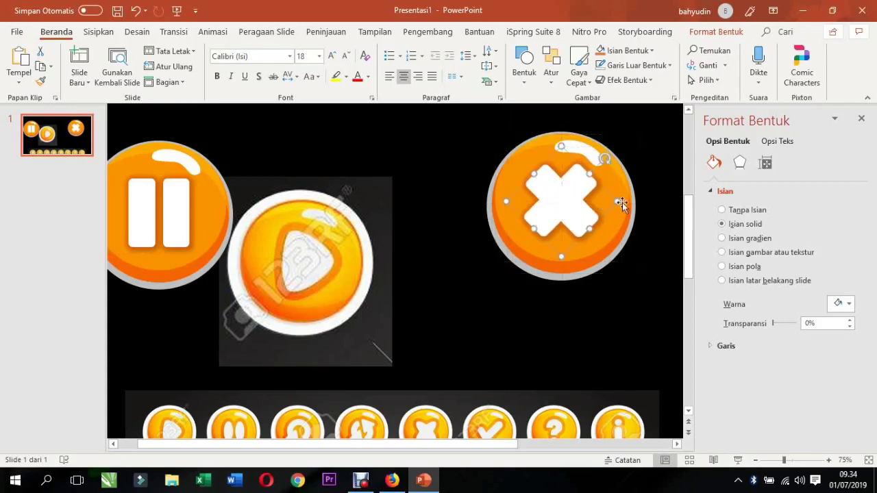
scroll(622, 221, down, 1)
click(587, 299)
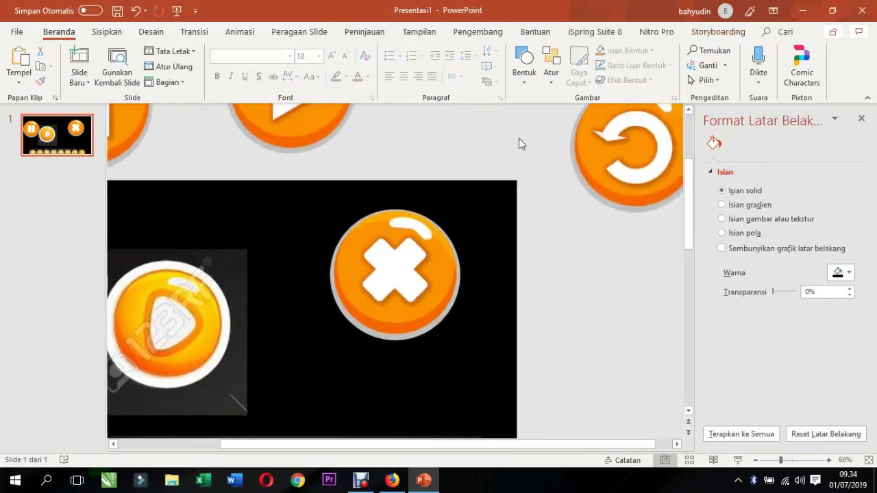
- Marquee-select the whole X button and drag it off the slide beside the refresh button
drag(519, 143, 233, 412)
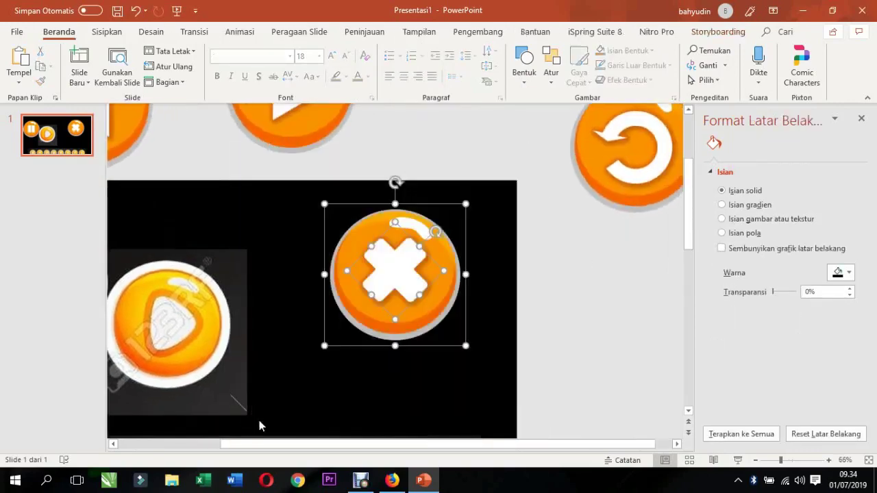
click(534, 356)
scroll(552, 311, down, 3)
drag(479, 228, 601, 230)
- Move the refresh button up beside the play button
click(644, 134)
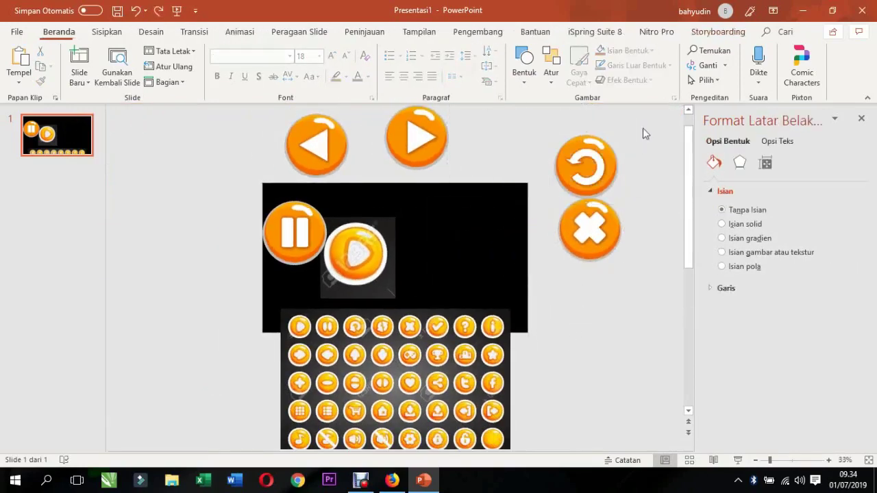
drag(646, 115, 506, 229)
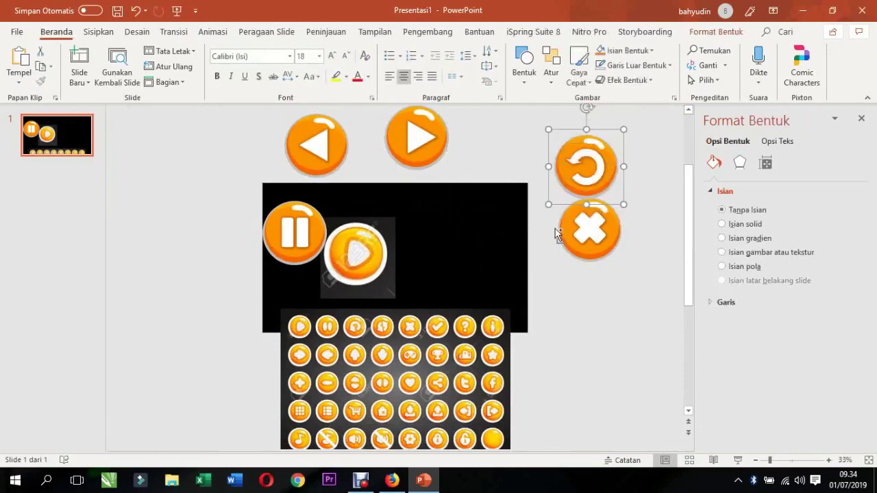
click(619, 190)
drag(585, 167, 503, 146)
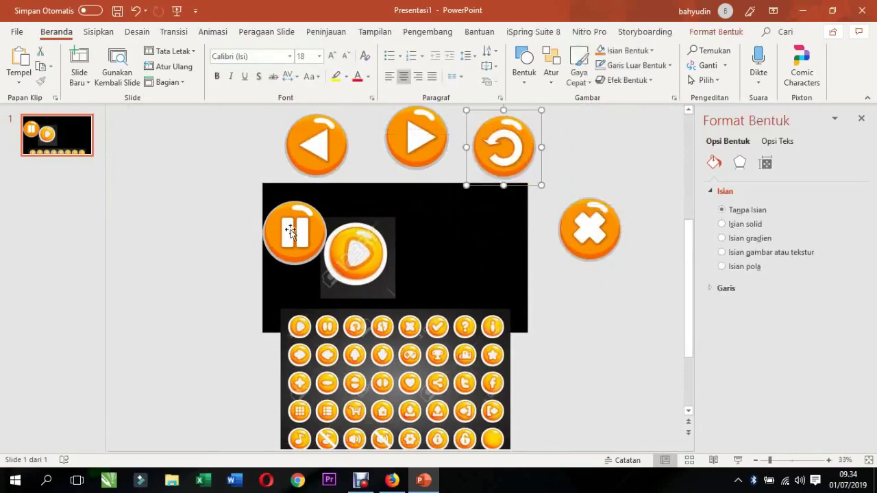
- Drag the button-grid picture up from below onto the black slide area
ctrl+scroll(364, 412, up, 3)
ctrl+scroll(364, 412, down, 2)
ctrl+scroll(321, 368, down, 3)
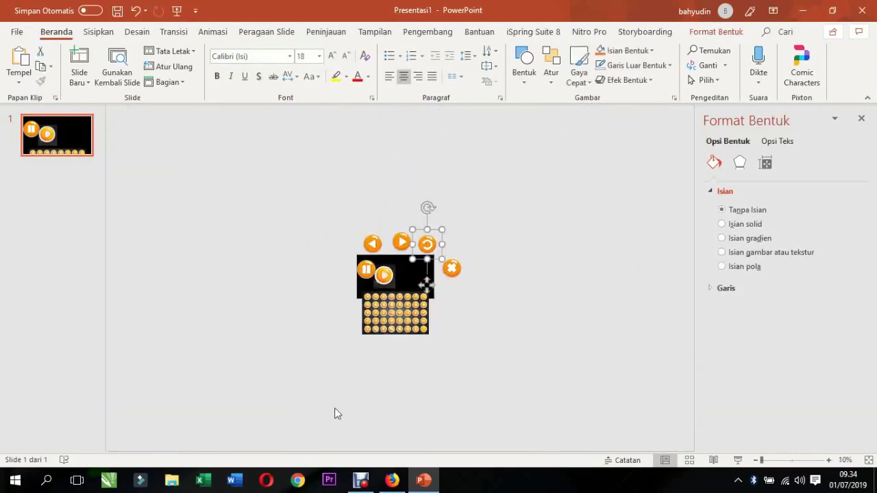
ctrl+scroll(334, 408, up, 4)
ctrl+scroll(359, 359, down, 1)
ctrl+scroll(377, 331, down, 3)
ctrl+scroll(371, 391, up, 3)
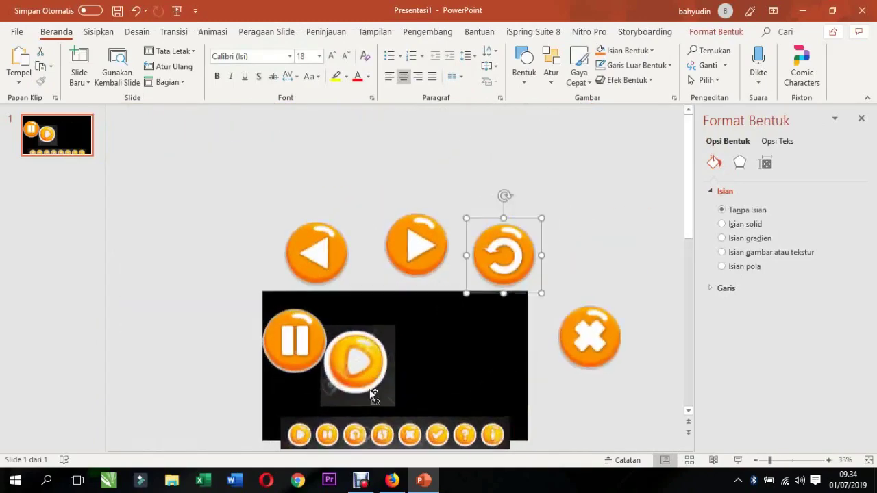
mouse_move(368, 397)
mouse_down()
mouse_move(445, 299)
mouse_move(370, 320)
mouse_up()
ctrl+scroll(445, 300, up, 2)
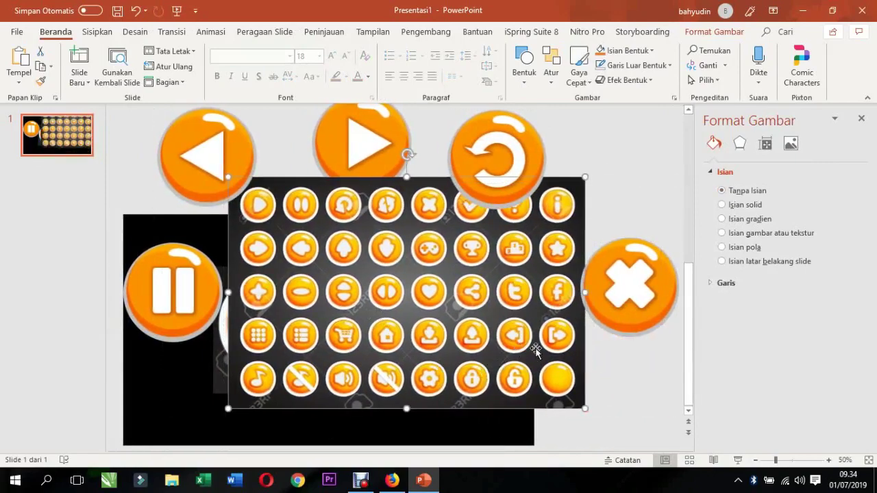
- Select the button-grid picture and pull the front copy away from its duplicate
ctrl+scroll(519, 348, up, 1)
ctrl+scroll(483, 346, up, 1)
ctrl+scroll(484, 346, up, 1)
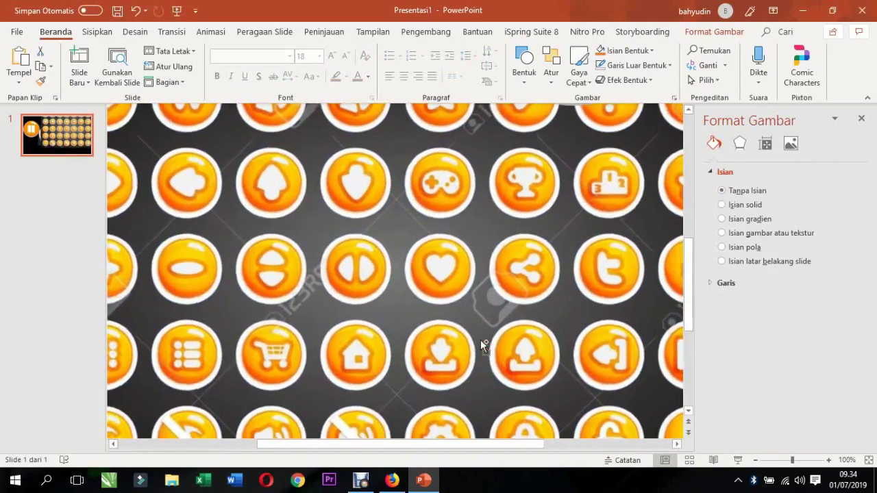
ctrl+scroll(467, 359, up, 1)
click(377, 252)
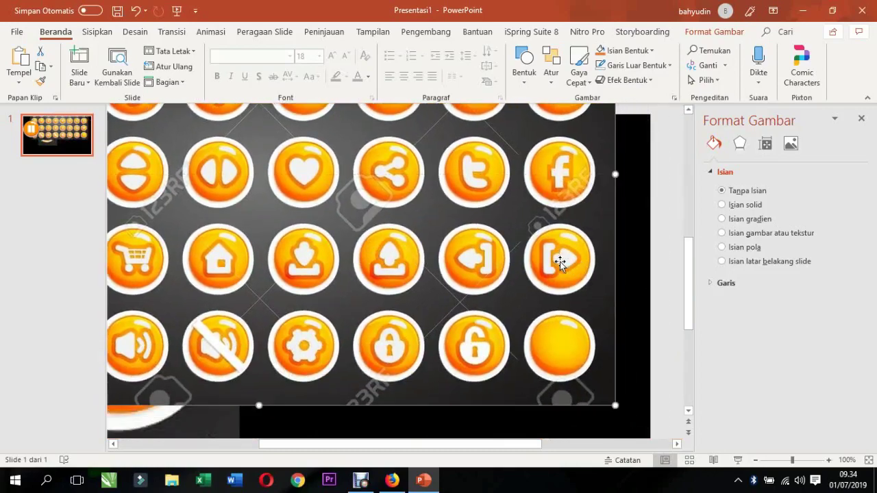
ctrl+scroll(551, 259, down, 1)
ctrl+scroll(519, 289, down, 1)
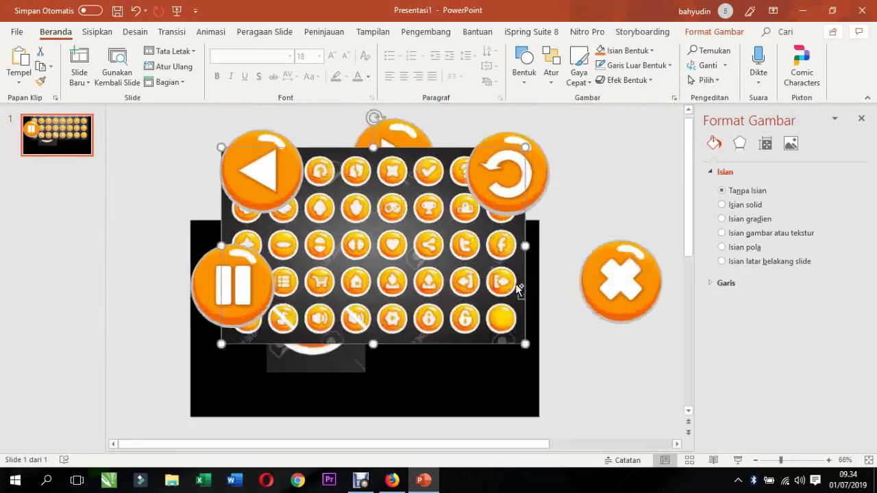
ctrl+scroll(518, 289, up, 1)
drag(602, 324, 432, 237)
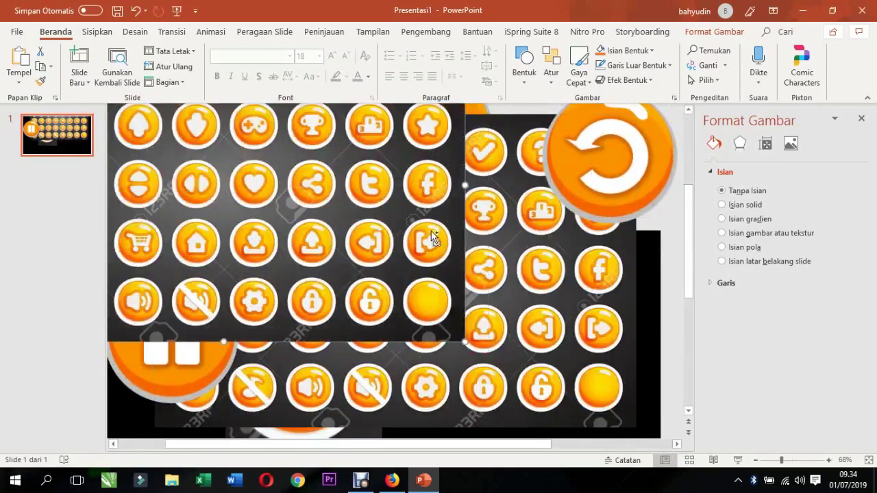
- Reposition the front grid picture over the left part of the slide
ctrl+scroll(432, 237, down, 3)
click(530, 336)
mouse_move(335, 119)
mouse_down()
mouse_move(489, 258)
mouse_move(380, 229)
mouse_up()
ctrl+scroll(496, 349, up, 3)
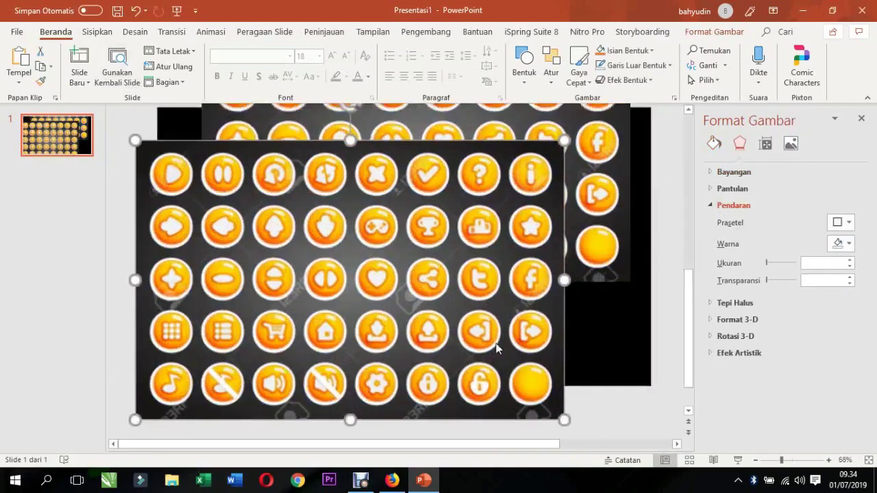
ctrl+scroll(601, 362, up, 1)
ctrl+scroll(600, 326, up, 2)
ctrl+scroll(626, 417, down, 2)
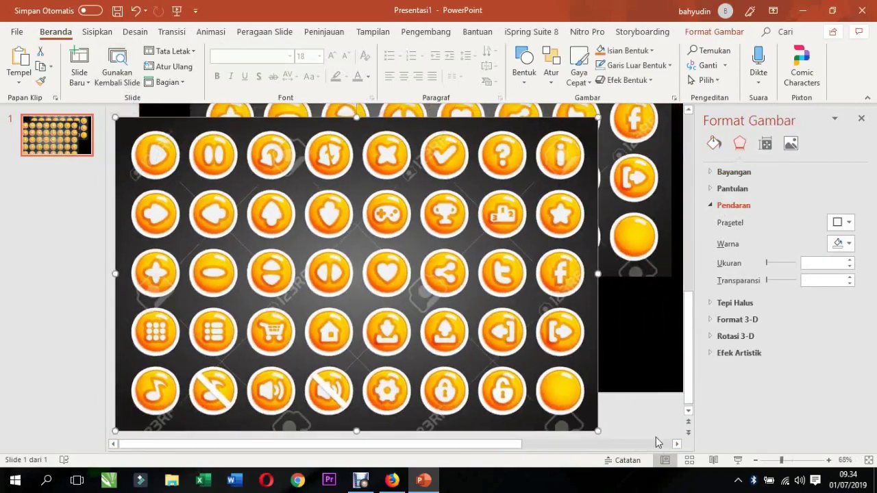
click(675, 443)
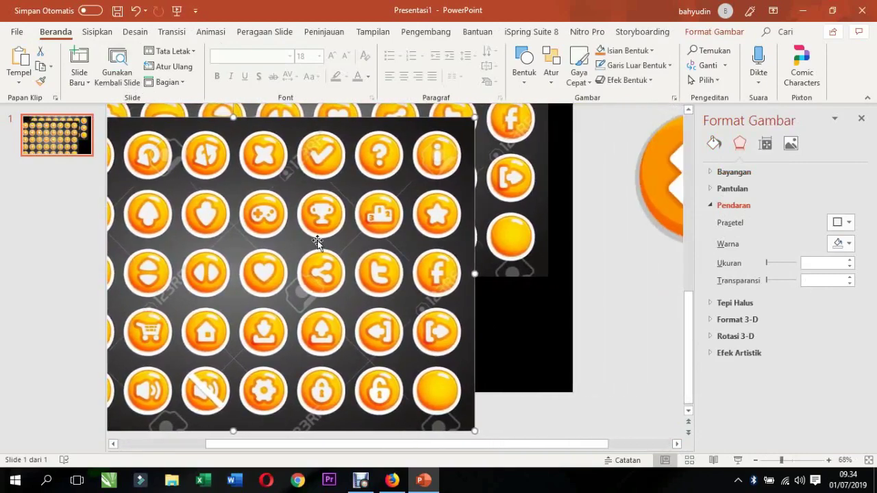
- Draw a blue rounded rectangle on the black area of the slide
click(97, 32)
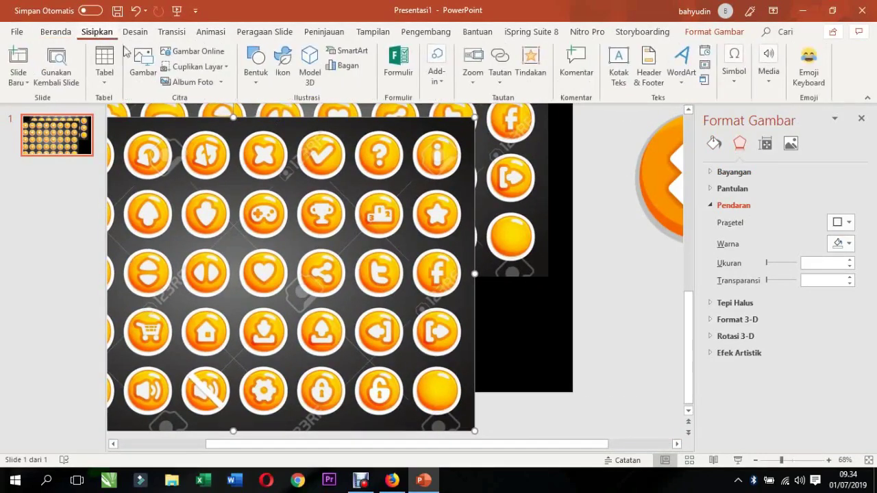
click(266, 87)
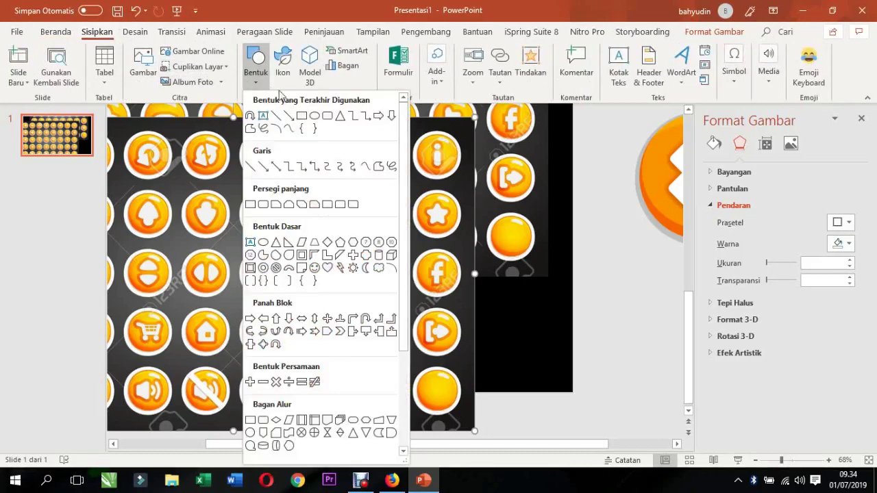
click(327, 116)
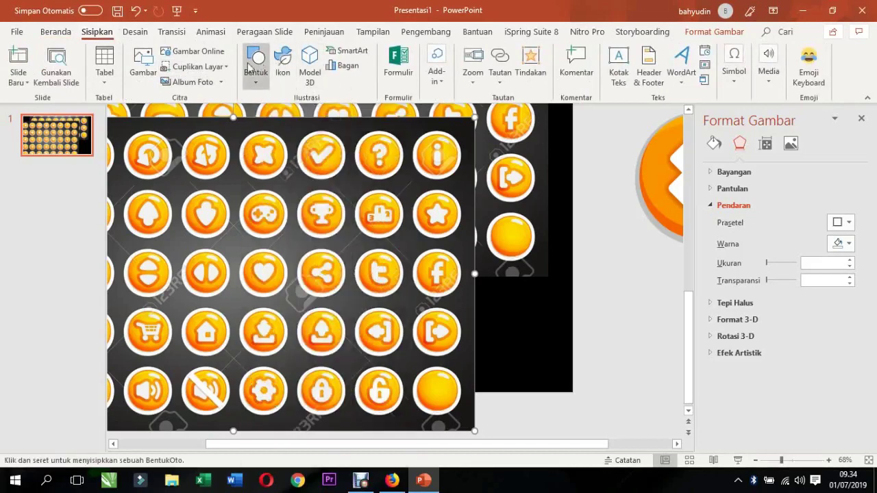
click(260, 81)
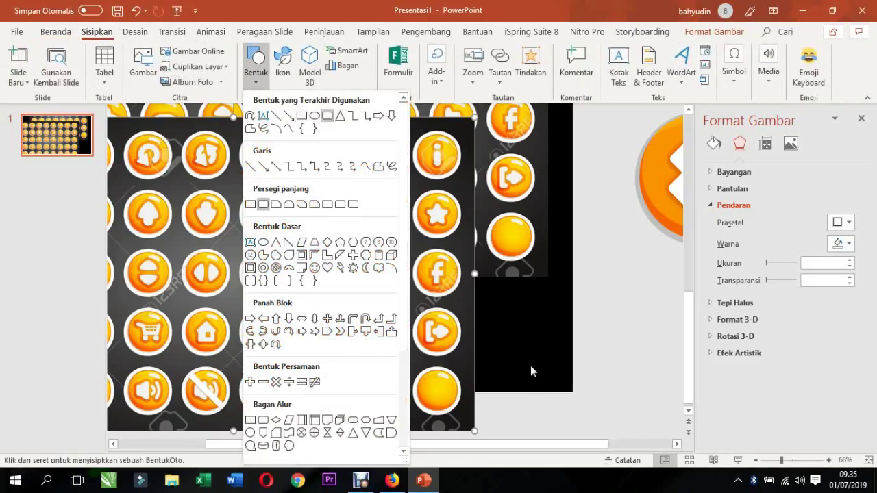
drag(505, 307, 564, 382)
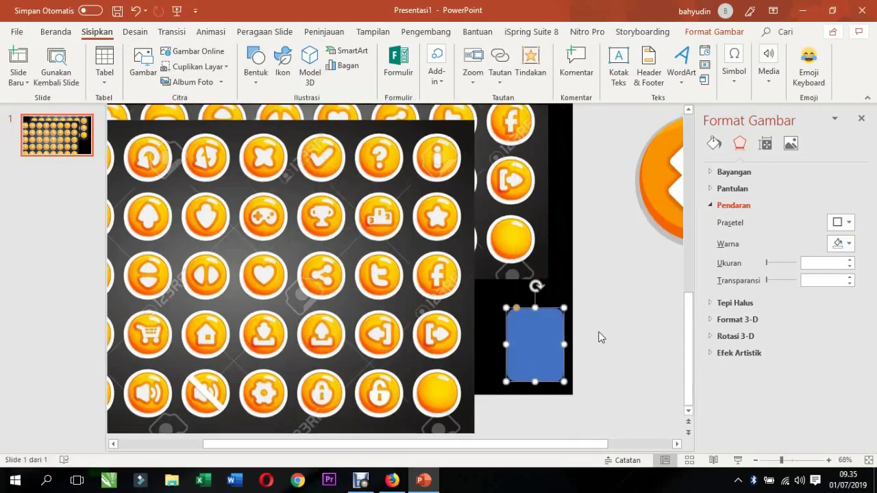
click(575, 322)
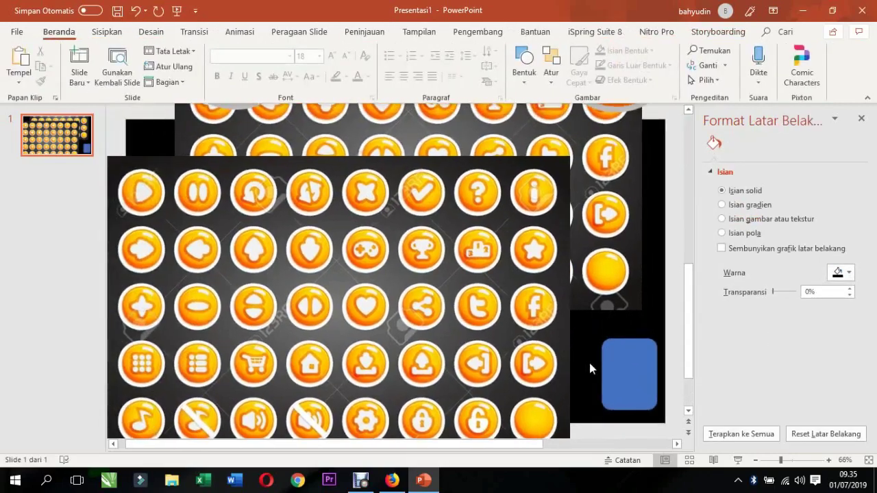
- Paste a copy of the back button's white arrow and place it beside the rectangle
ctrl+scroll(596, 361, down, 3)
click(324, 171)
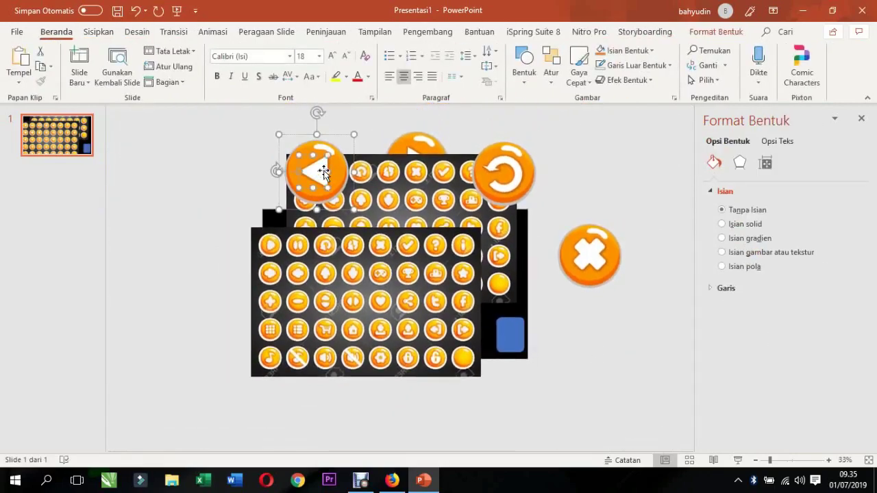
click(572, 337)
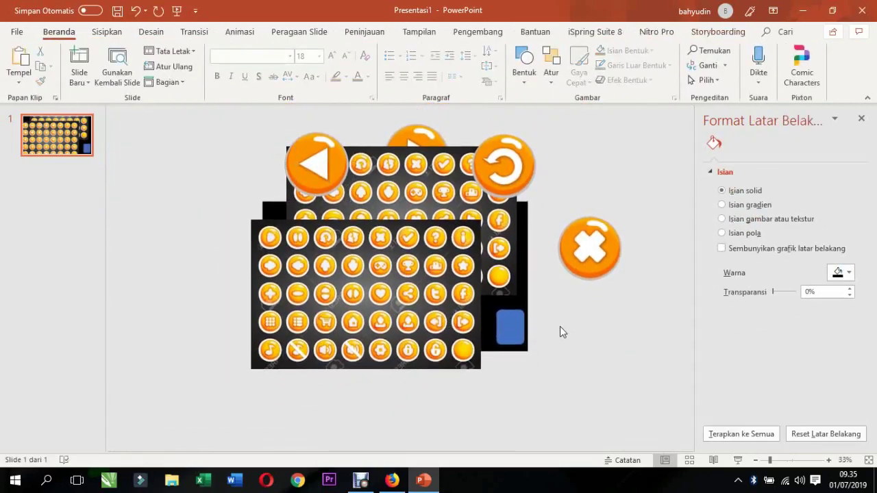
key(ctrl+v)
key(ctrl+z)
click(326, 170)
click(323, 174)
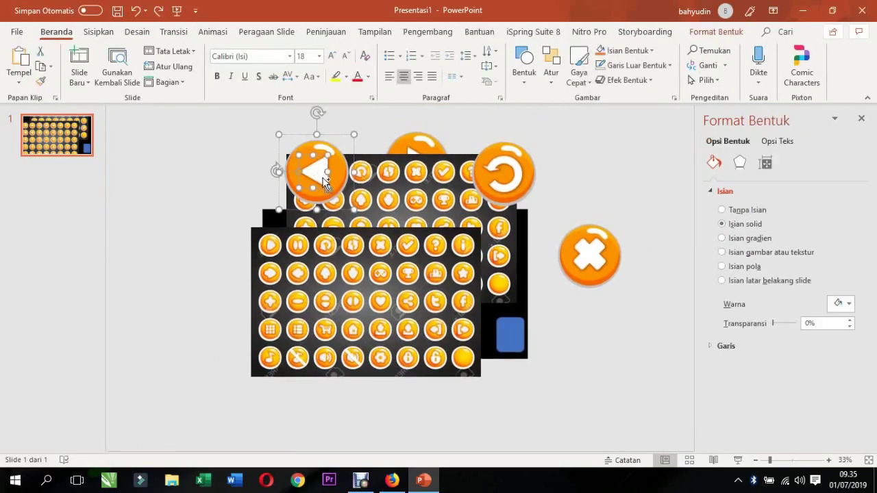
scroll(562, 350, down, 1)
click(569, 337)
key(ctrl+v)
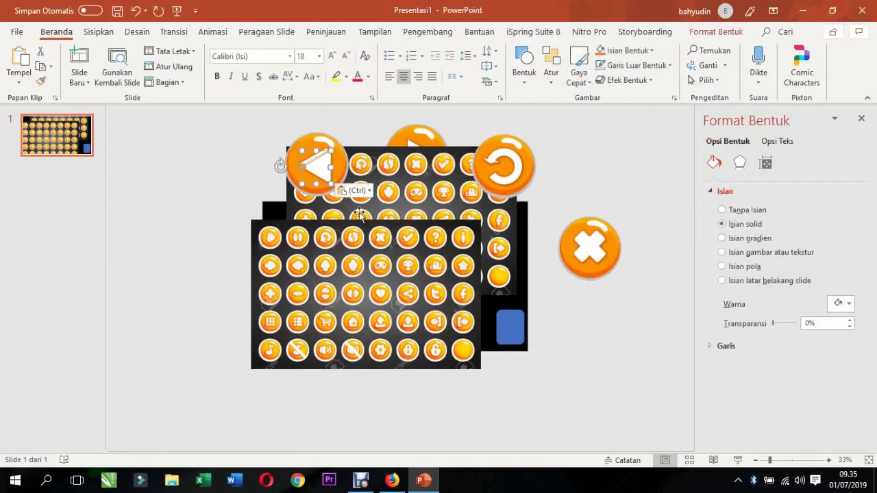
drag(324, 169, 487, 327)
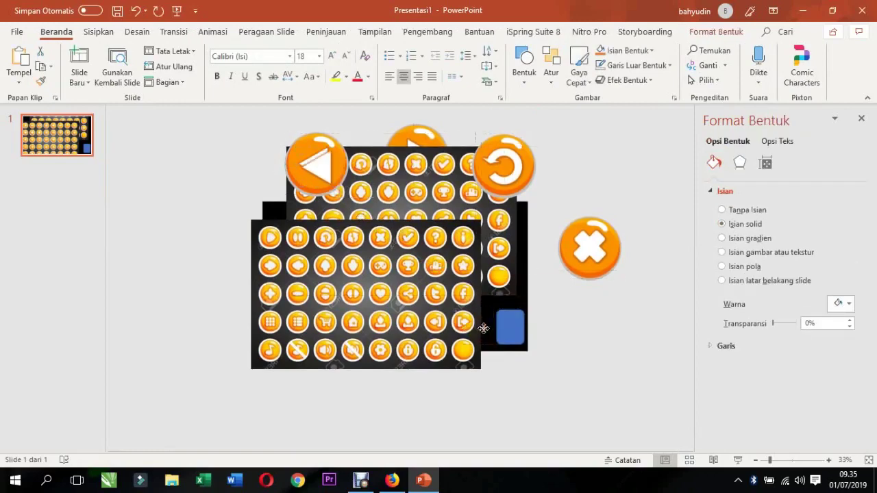
- Move the blue rectangle left against the triangle and adjust its height
scroll(506, 346, up, 4)
scroll(507, 350, up, 5)
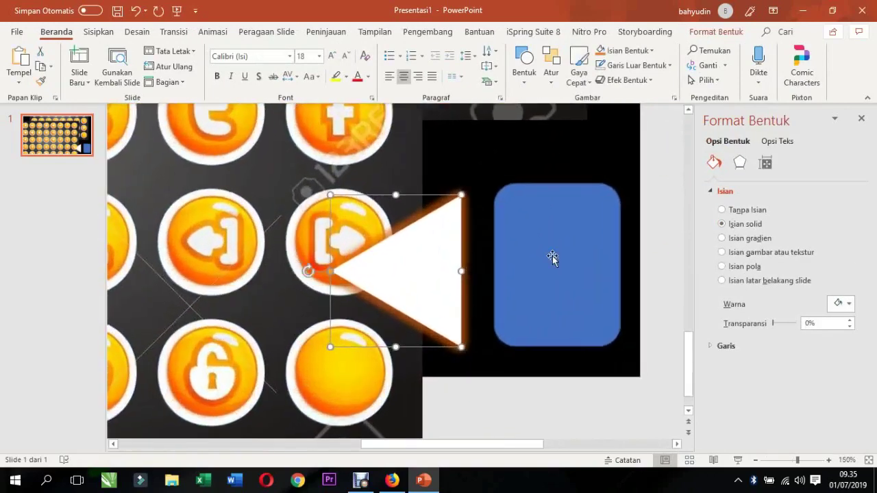
click(552, 247)
drag(551, 246, 531, 250)
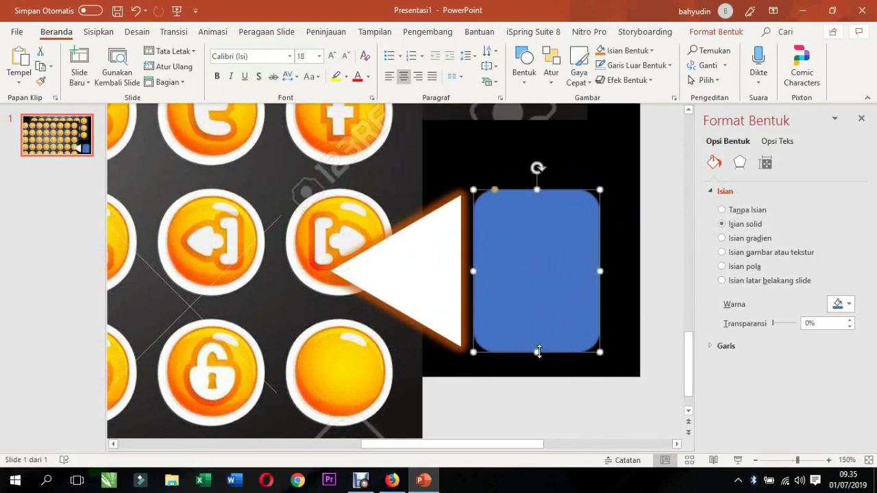
drag(538, 352, 539, 353)
scroll(509, 341, down, 2)
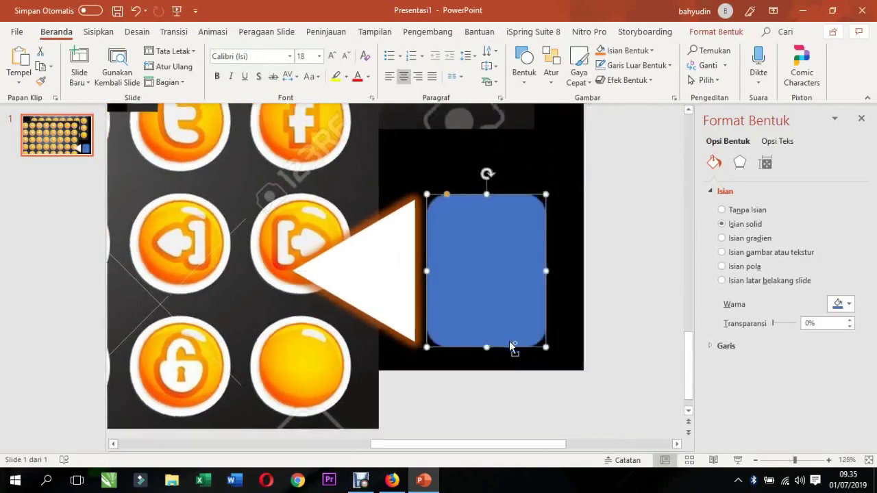
scroll(520, 297, down, 1)
scroll(522, 296, up, 1)
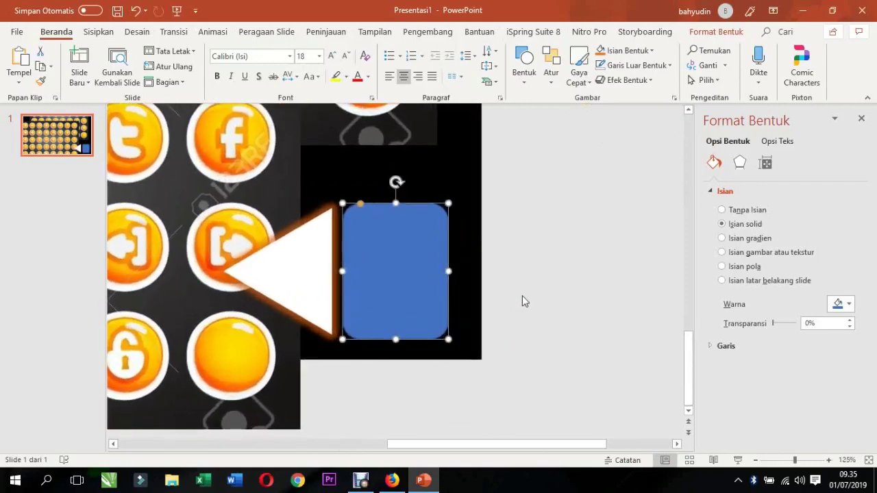
click(522, 297)
click(434, 274)
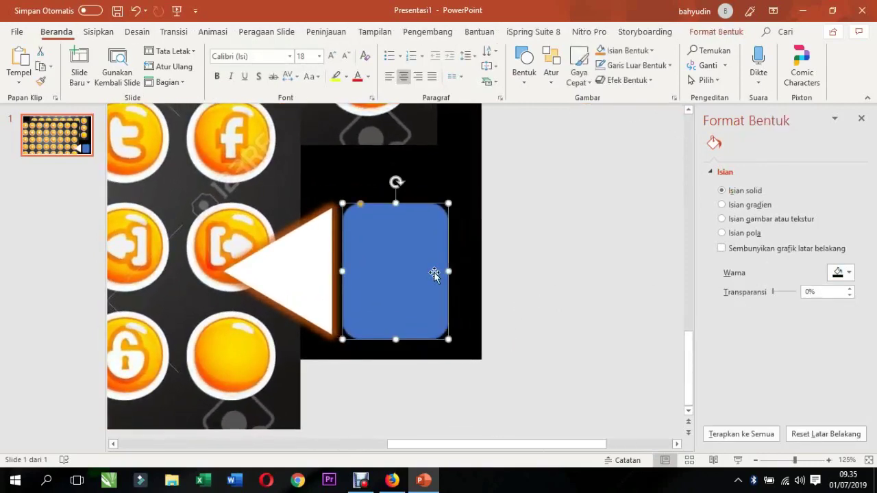
- Draw a smaller rectangle over the blue rounded rectangle and shorten it to fit inside
click(97, 32)
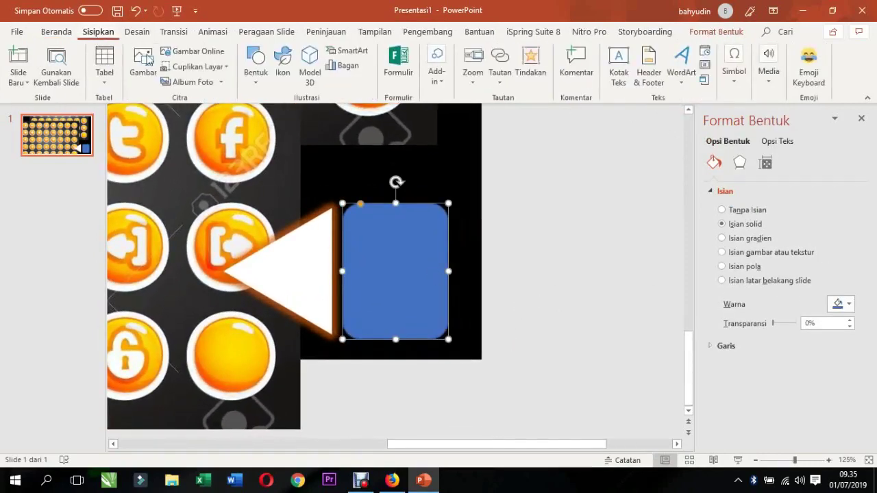
click(256, 81)
click(308, 119)
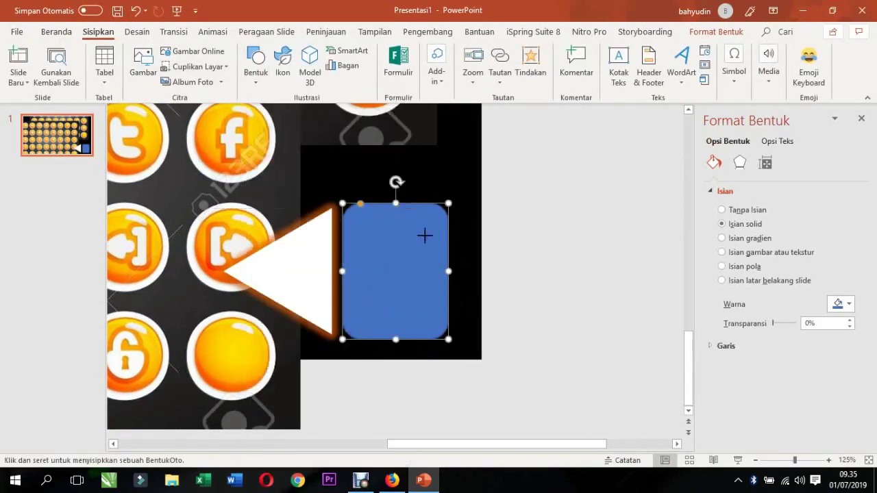
drag(404, 203, 506, 339)
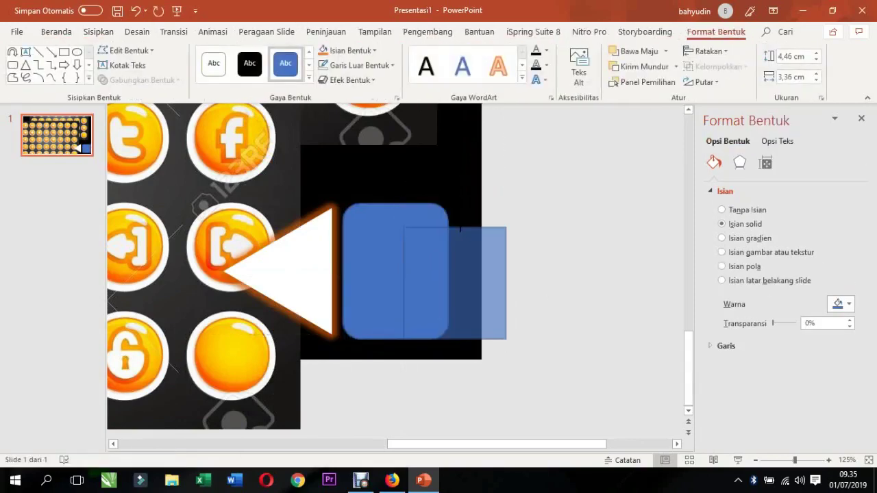
drag(459, 224, 458, 223)
mouse_move(455, 254)
mouse_down()
mouse_move(413, 250)
mouse_move(429, 258)
mouse_up()
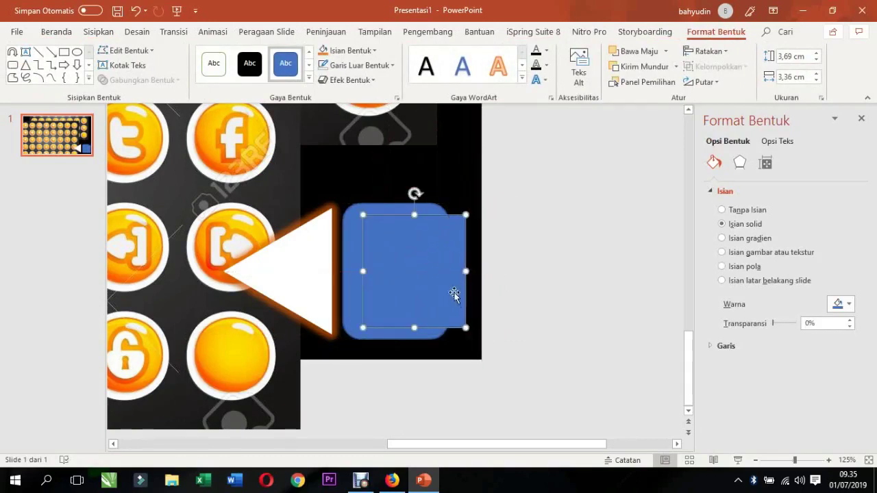
drag(415, 327, 418, 320)
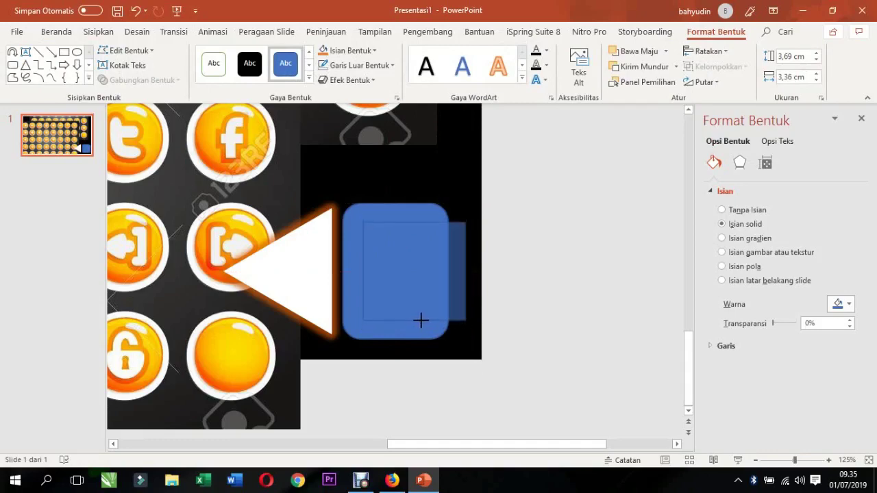
drag(421, 322, 422, 321)
click(550, 245)
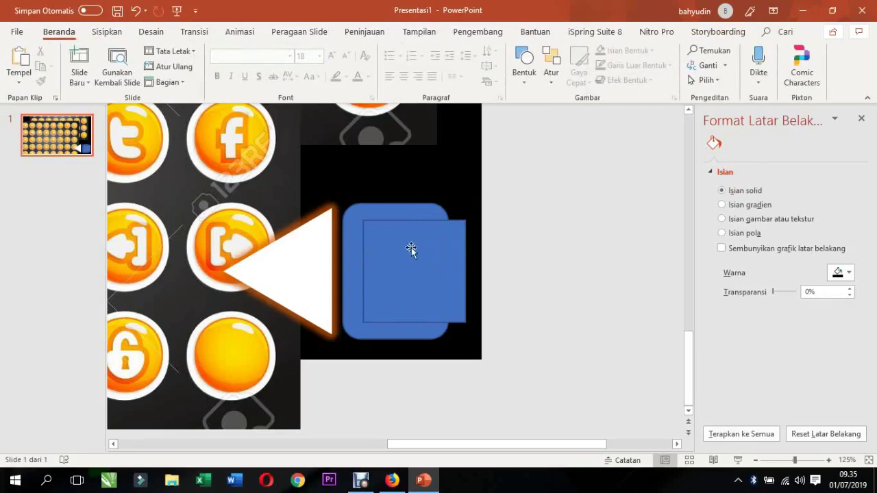
- Preview the subtraction, then fine-tune the inner square's height
click(363, 210)
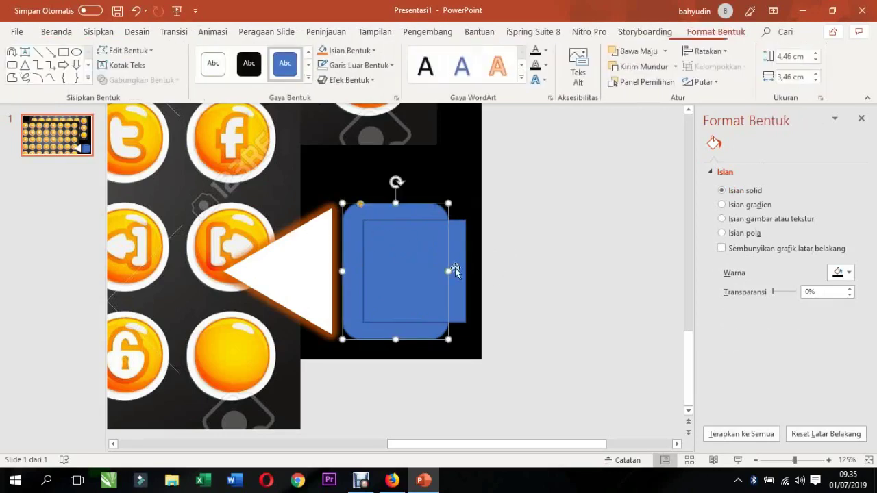
shift+click(467, 239)
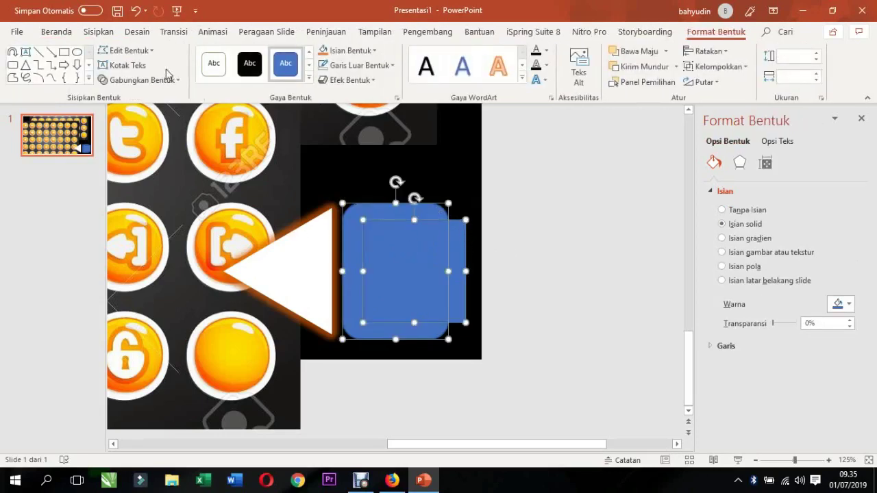
click(141, 80)
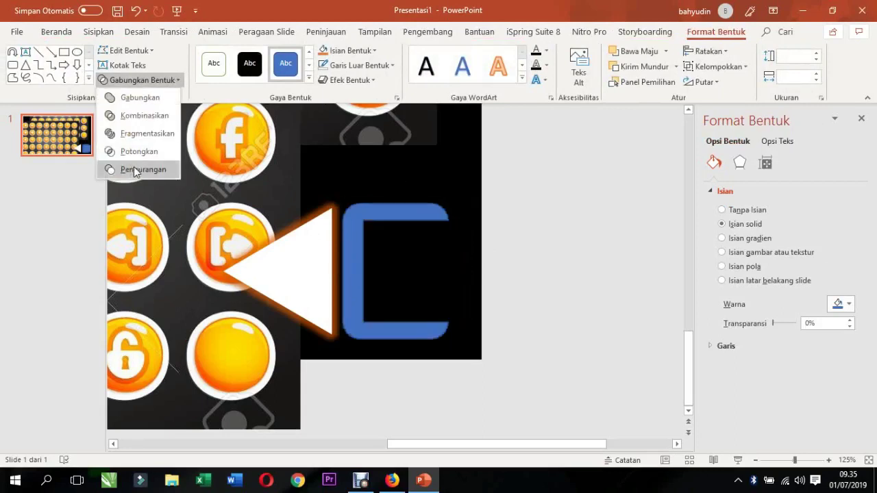
click(504, 282)
click(505, 282)
click(421, 317)
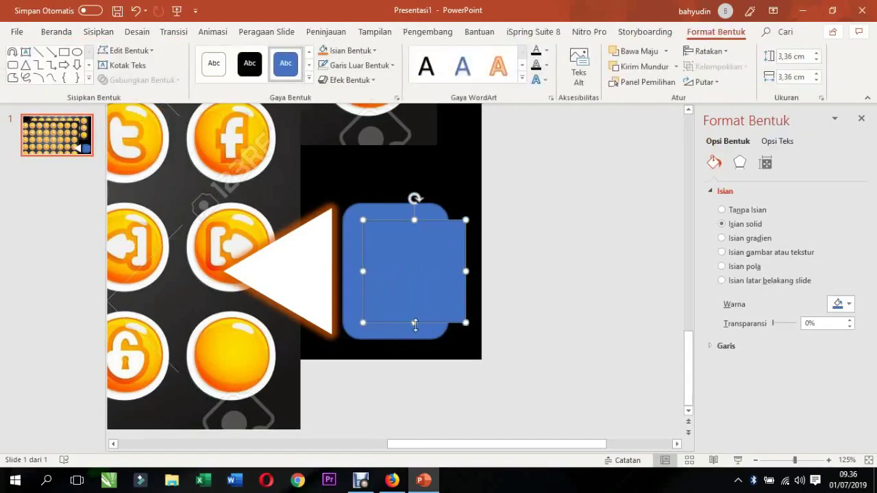
drag(414, 322, 417, 316)
- Subtract the inner square from the rounded rectangle with Gabungkan Bentuk > Pengurangan
click(384, 223)
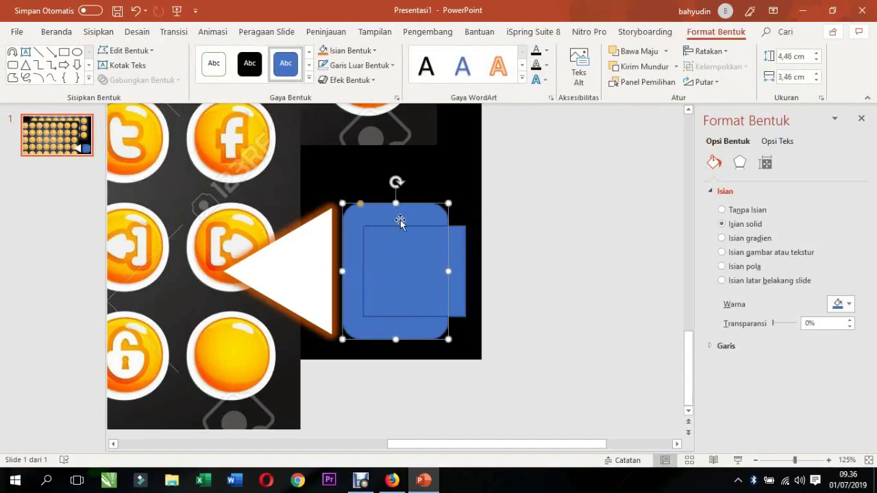
shift+click(456, 248)
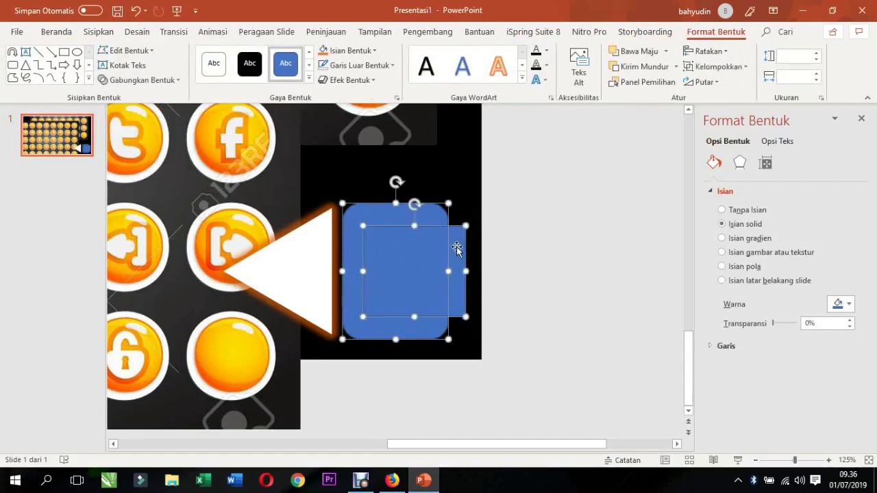
click(156, 80)
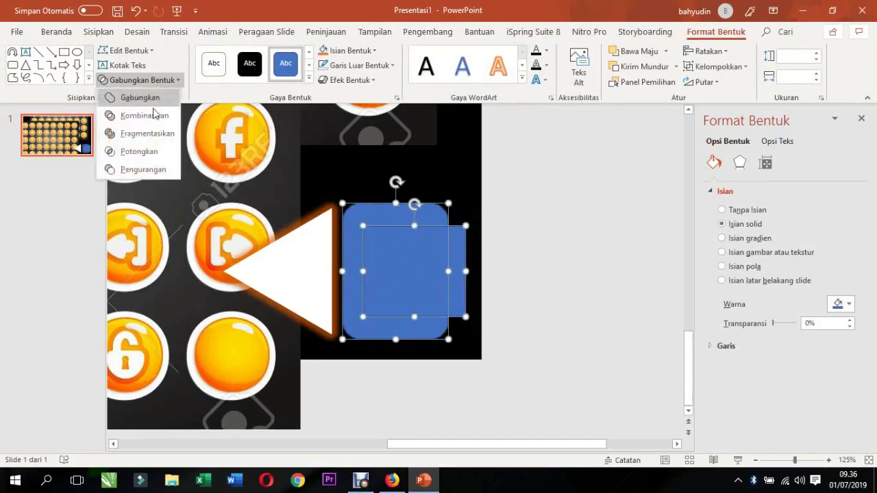
click(124, 171)
click(495, 225)
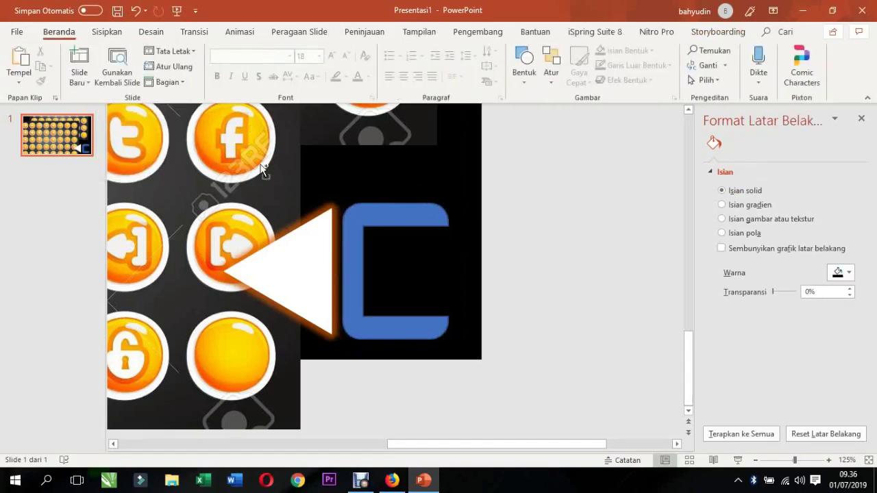
- Draw a rectangle over the C's right side and subtract it to narrow the bracket
click(108, 33)
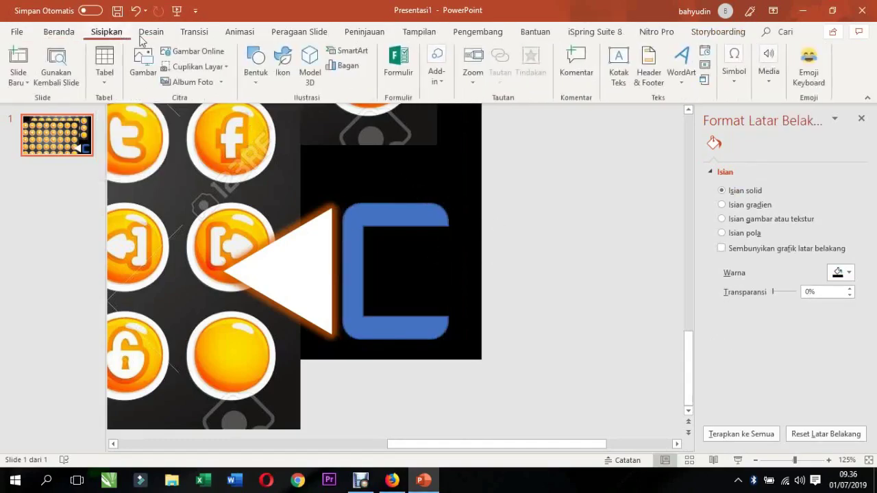
click(256, 67)
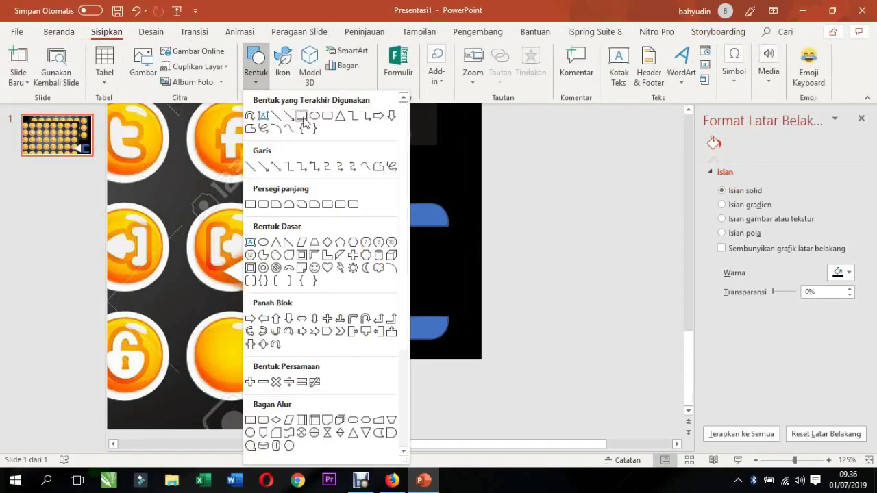
click(302, 115)
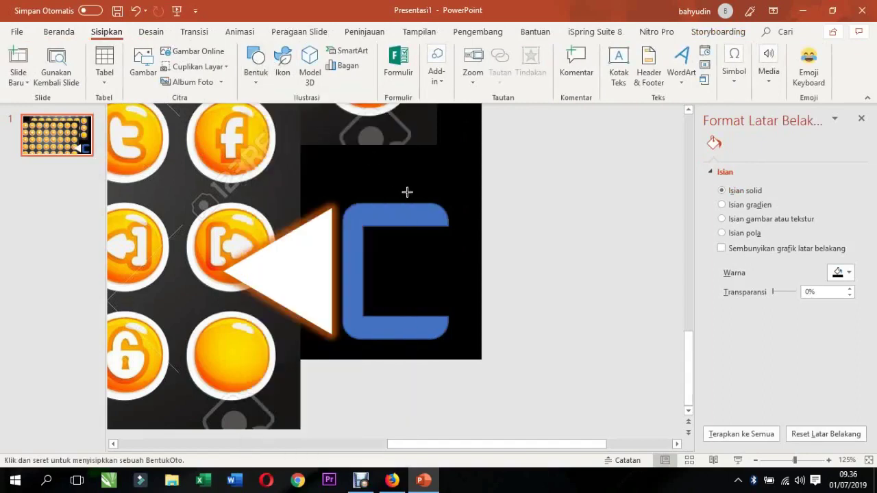
drag(407, 192, 575, 360)
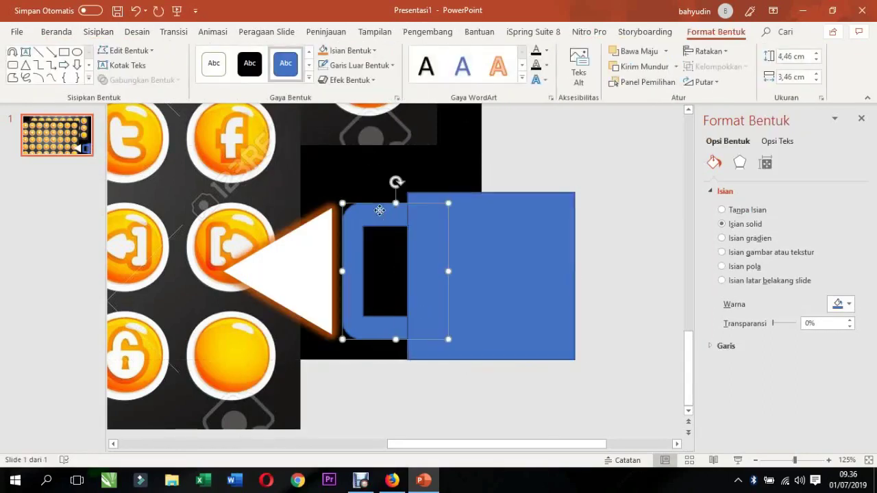
shift+click(512, 234)
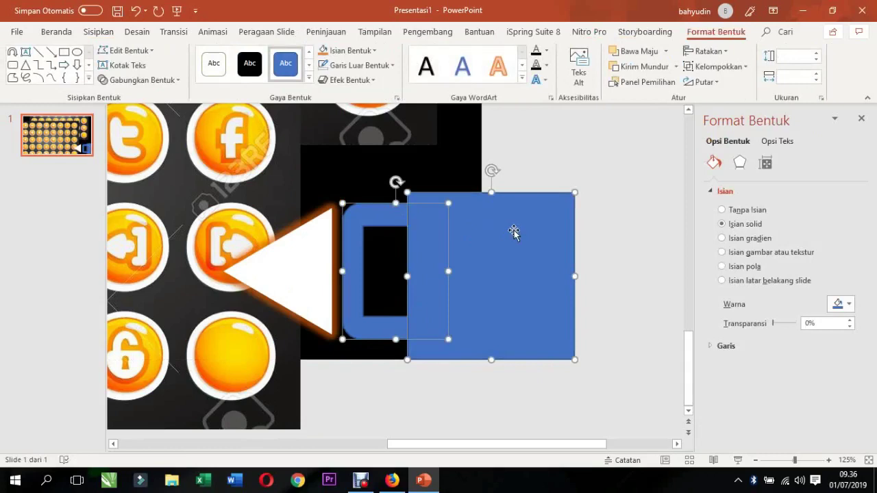
click(176, 81)
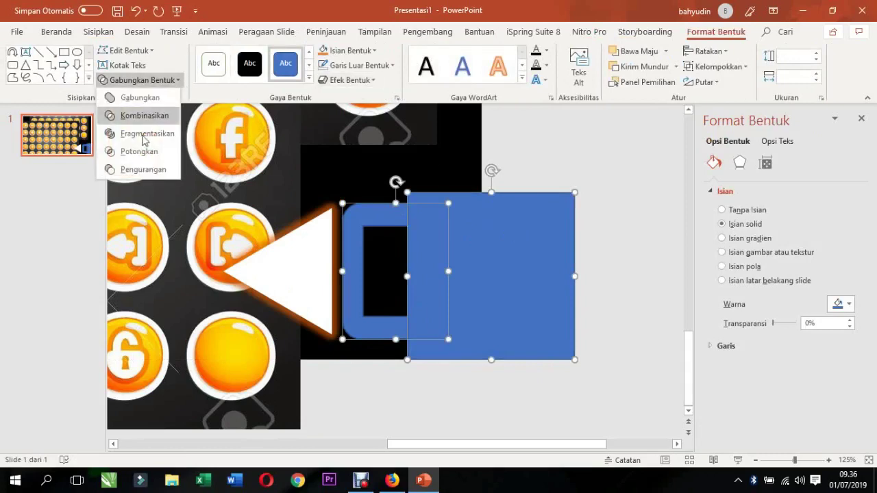
click(143, 169)
click(594, 301)
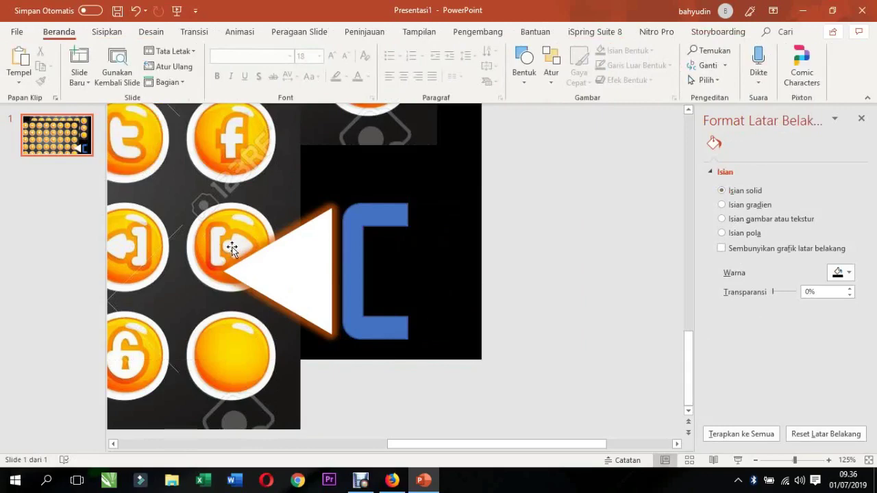
- Flip the white triangle horizontally, move it right of the bracket, and shrink it to about 2.47 × 2.87 cm
double_click(318, 262)
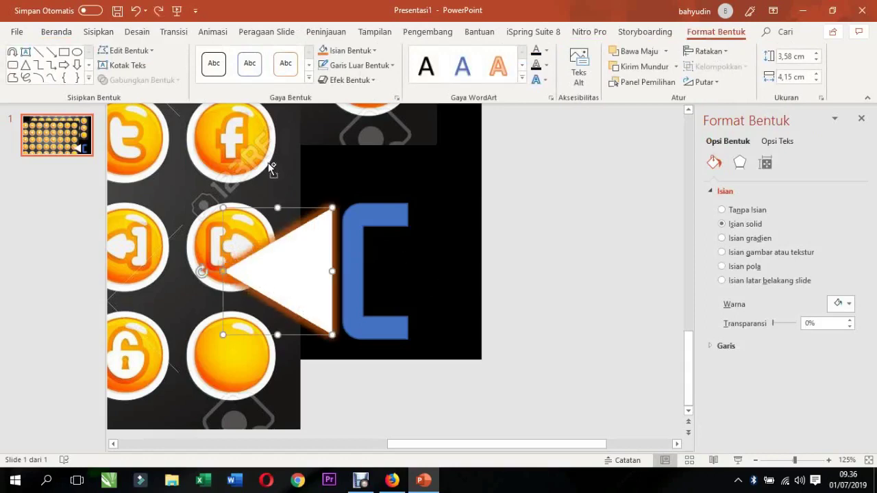
click(704, 82)
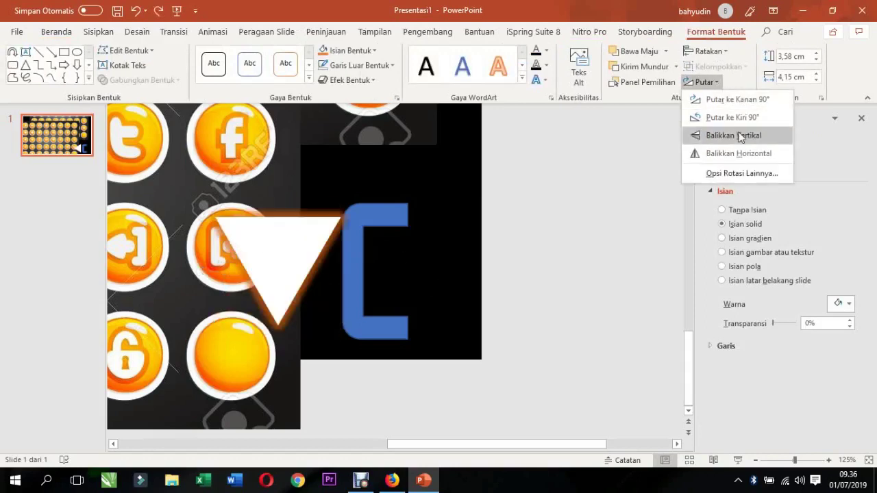
click(741, 152)
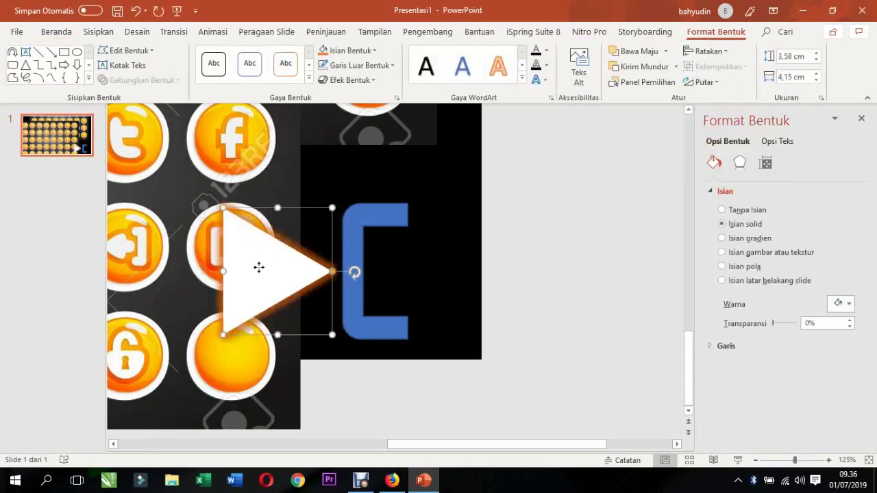
drag(258, 267, 478, 250)
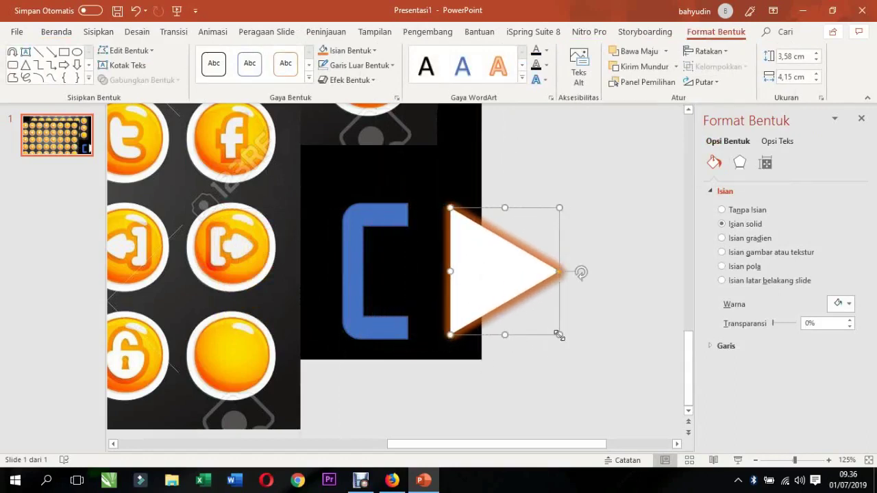
mouse_move(559, 335)
mouse_down()
mouse_move(525, 295)
mouse_move(459, 271)
mouse_up()
click(595, 279)
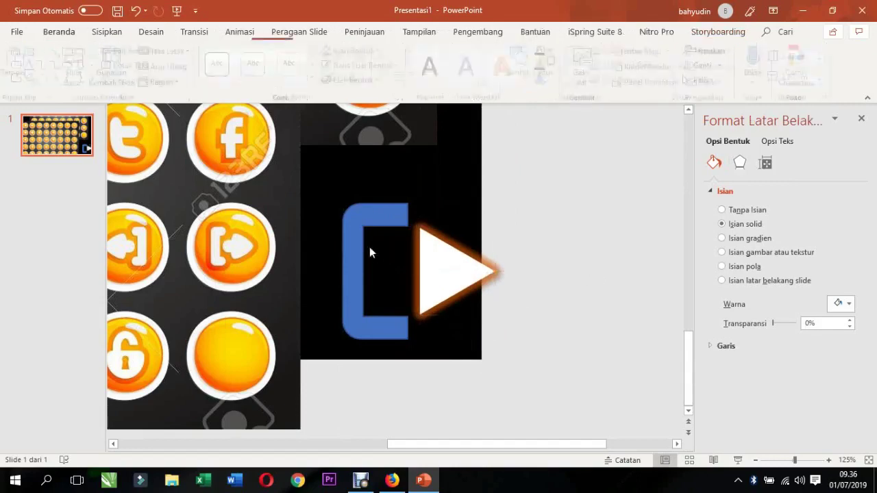
click(369, 247)
click(567, 275)
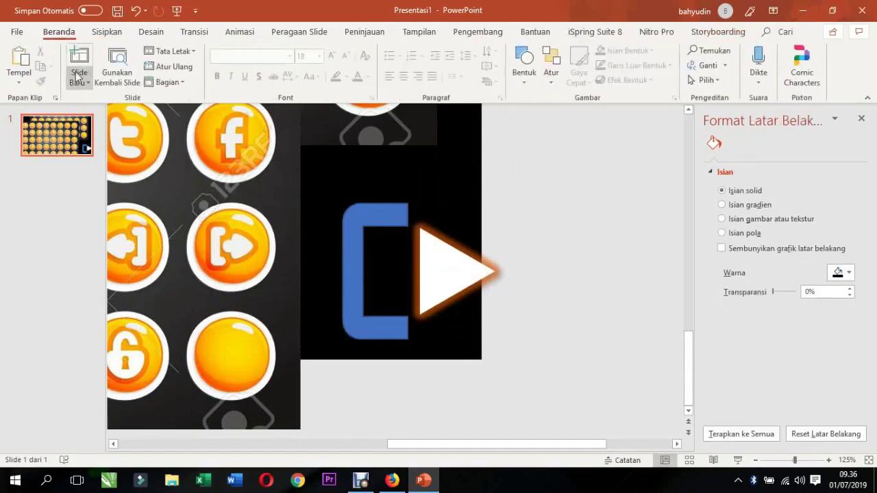
- Draw a small rounded rectangle, about 1.16 × 1.4 cm, inside the C-bracket
click(107, 32)
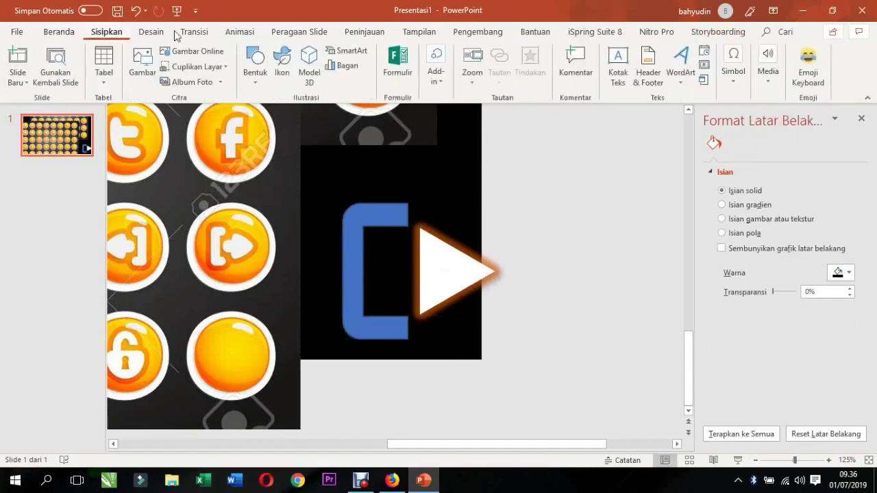
click(252, 78)
click(314, 116)
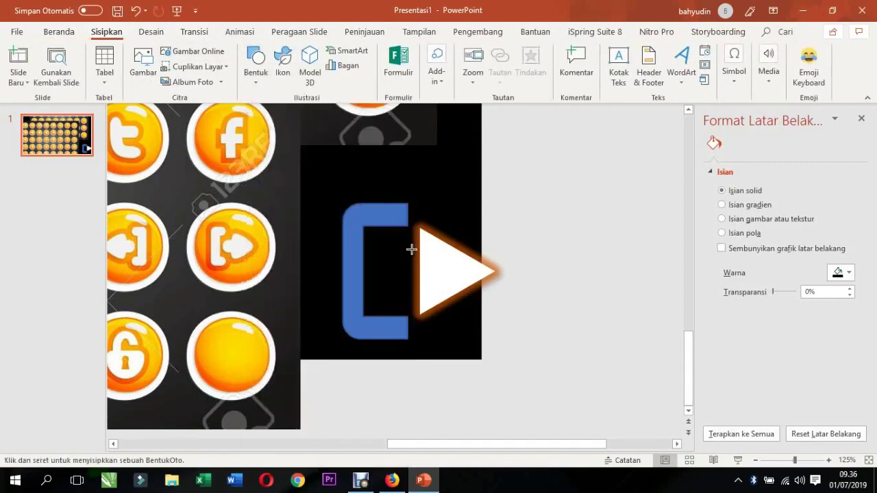
drag(424, 248, 385, 287)
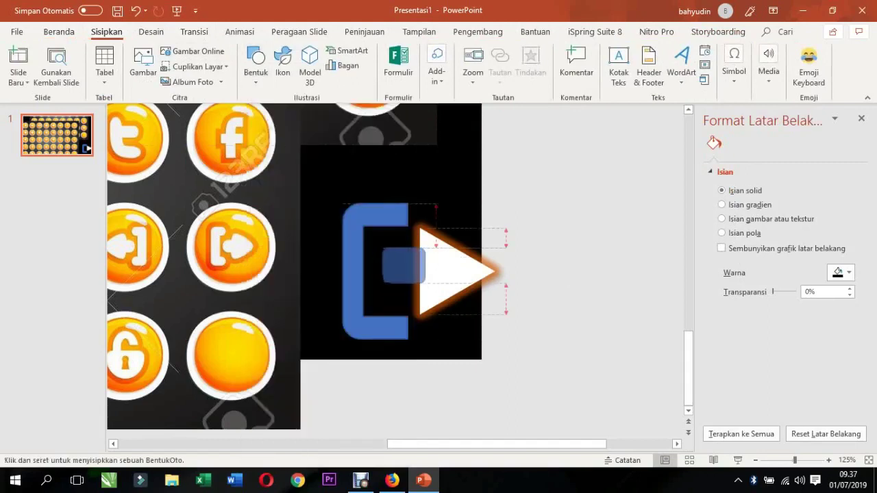
- Butt the rounded rectangle against the white triangle's base and select both shapes together
drag(381, 287, 403, 269)
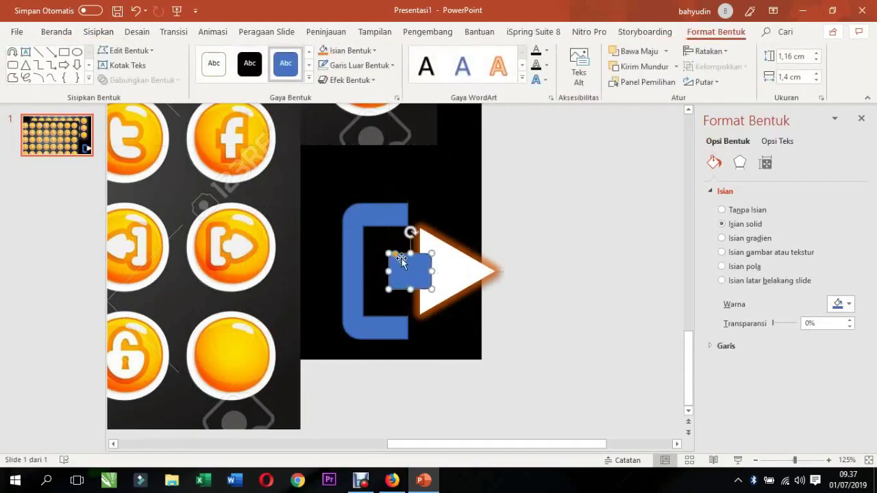
shift+click(464, 276)
click(171, 81)
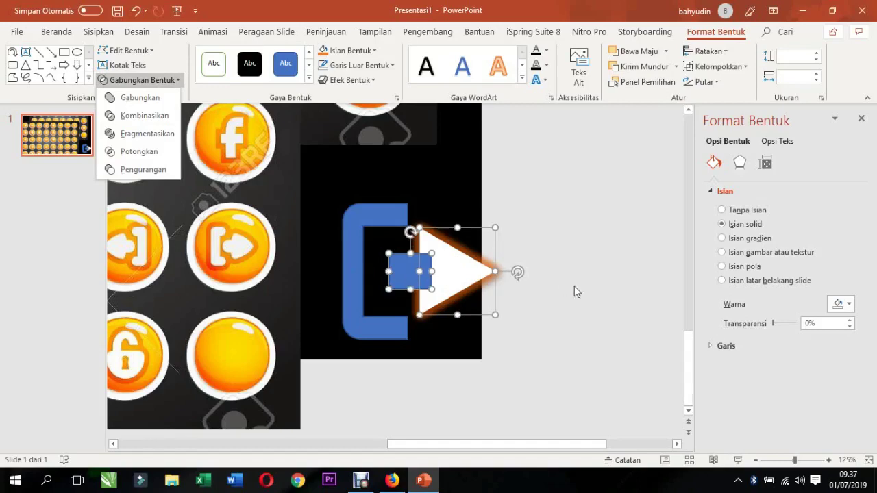
- Narrow the white triangle to 1,9 cm wide
key(Escape)
click(508, 291)
click(456, 271)
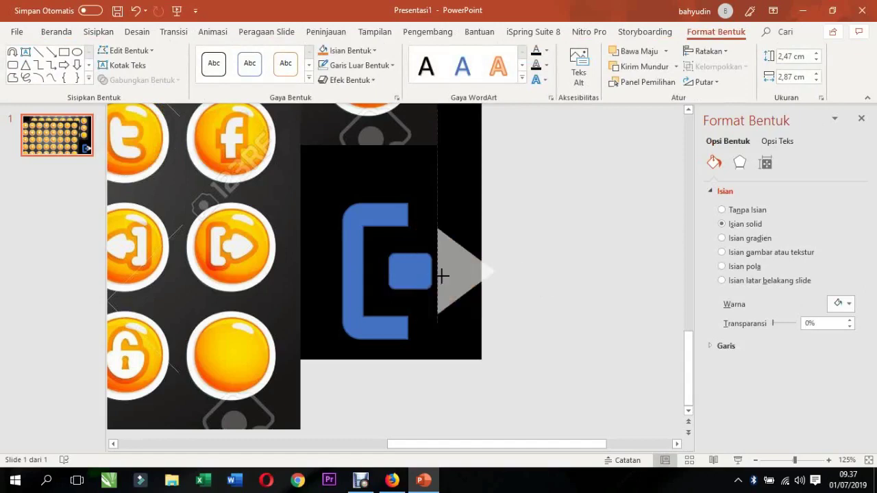
drag(420, 272, 445, 274)
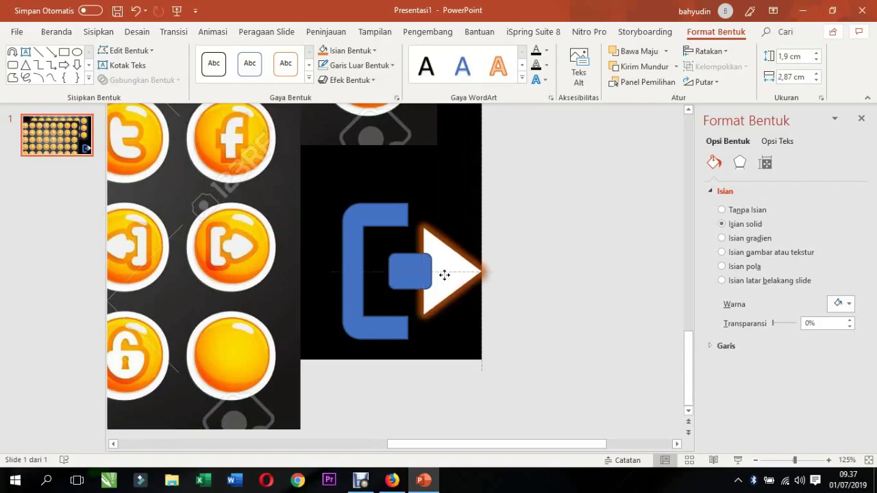
- Merge the blue rectangle and triangle into one arrow and nudge it slightly left
shift+click(410, 270)
click(147, 80)
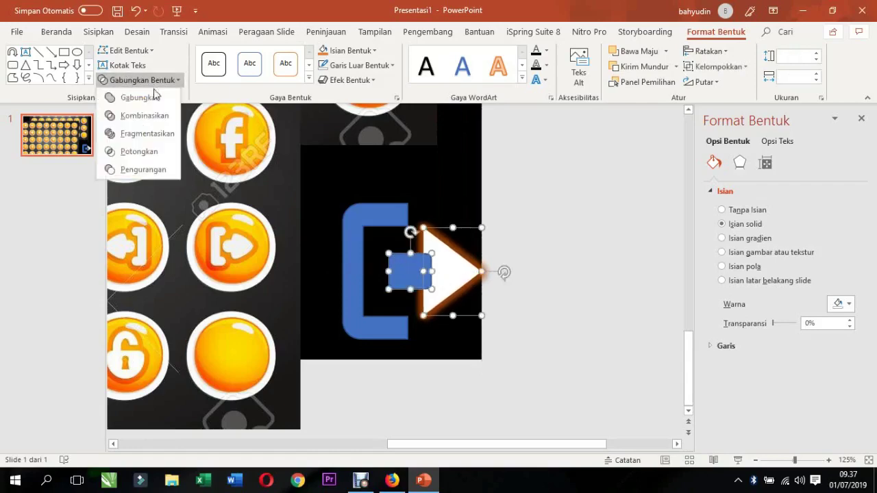
click(157, 96)
click(485, 290)
click(437, 271)
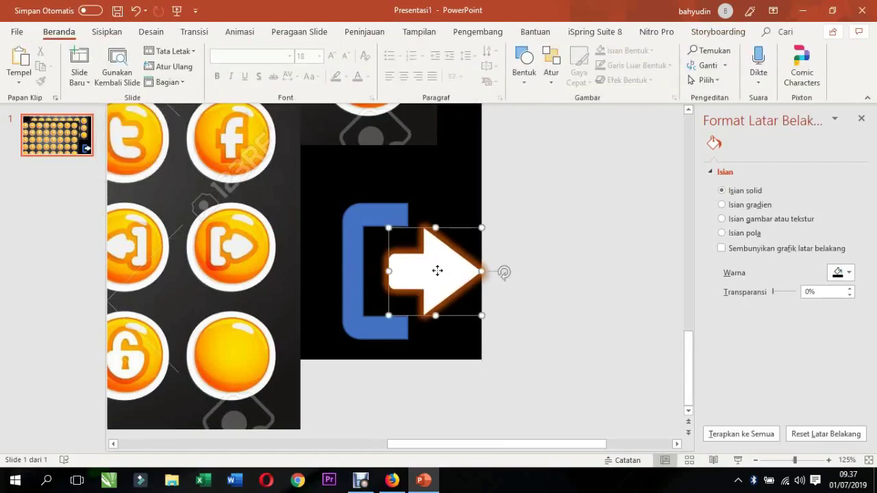
drag(437, 271, 438, 270)
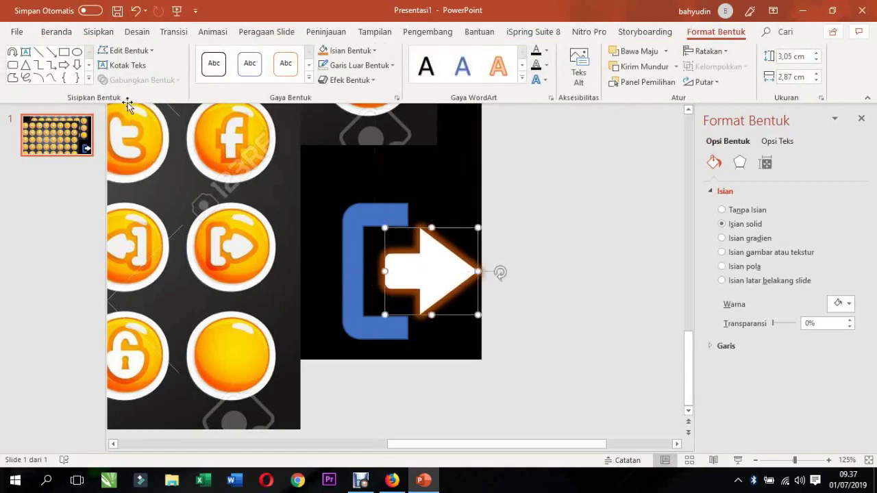
- Copy the arrow's white fill and orange glow onto the blue bracket with Format Painter
click(56, 32)
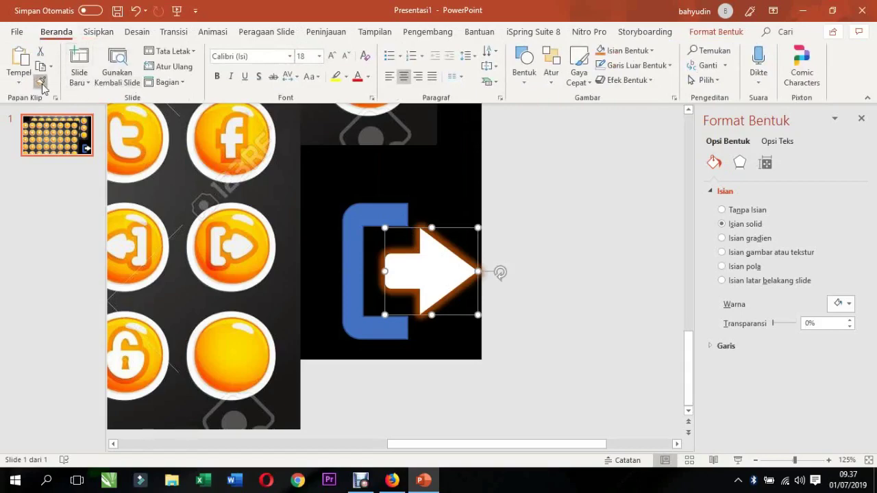
click(349, 212)
click(592, 274)
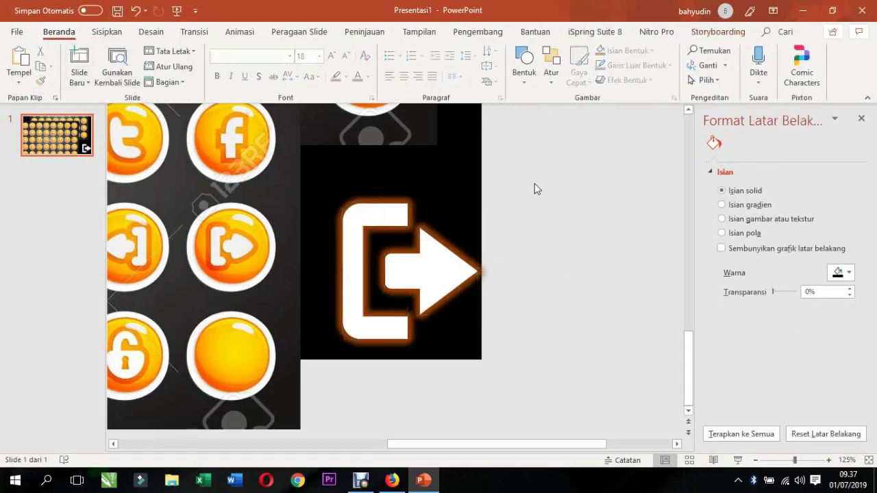
mouse_move(531, 158)
mouse_down()
mouse_move(344, 305)
mouse_move(320, 385)
mouse_up()
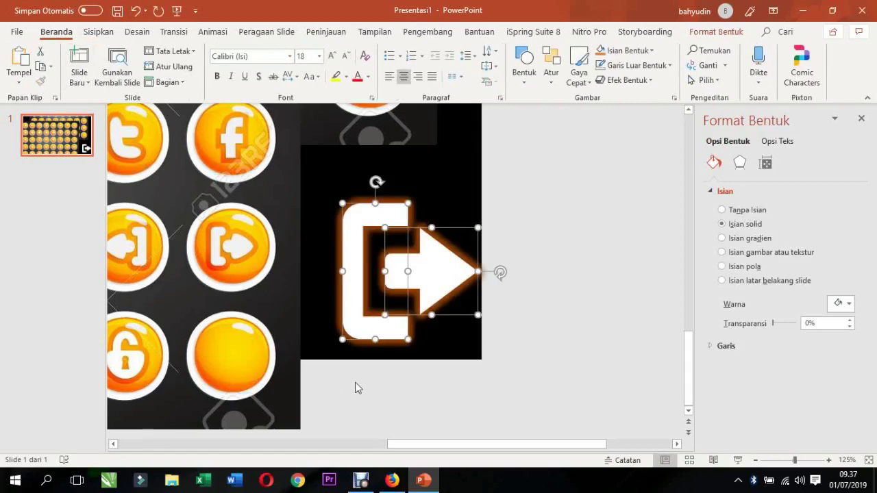
- Group the bracket and arrow into one exit icon and move the left icon-grid picture aside
key(ctrl+g)
scroll(416, 313, down, 2)
scroll(416, 313, down, 3)
key(Escape)
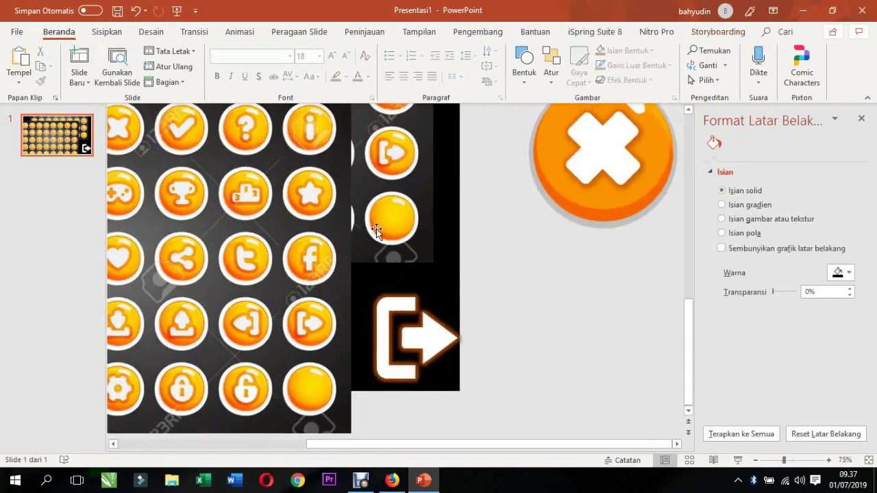
mouse_move(261, 211)
mouse_down()
mouse_move(203, 414)
mouse_move(332, 304)
mouse_up()
scroll(325, 305, down, 1)
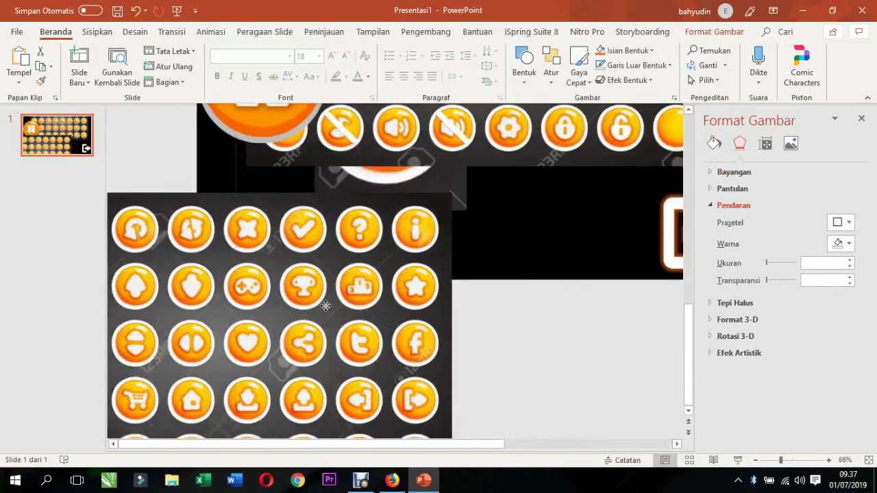
scroll(325, 306, down, 2)
scroll(326, 306, down, 2)
- Duplicate the orange X button below, ungroup it and delete the white X, leaving a plain circle
click(580, 248)
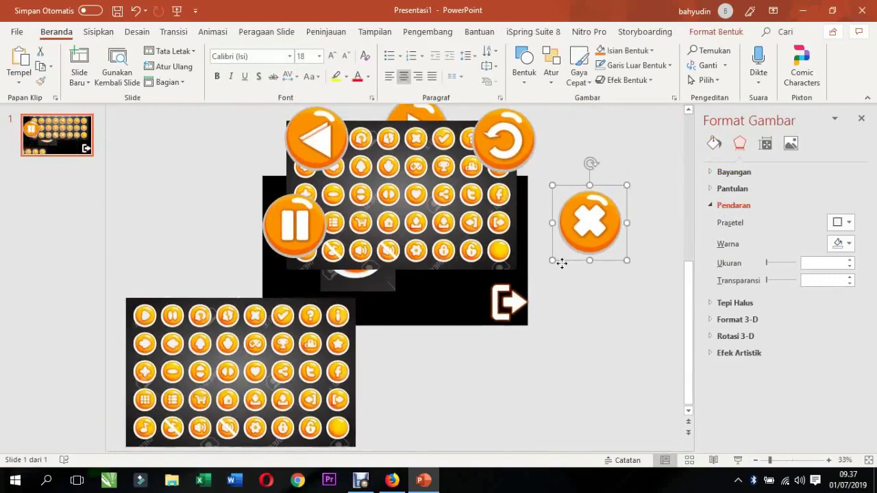
ctrl+drag(597, 216, 577, 328)
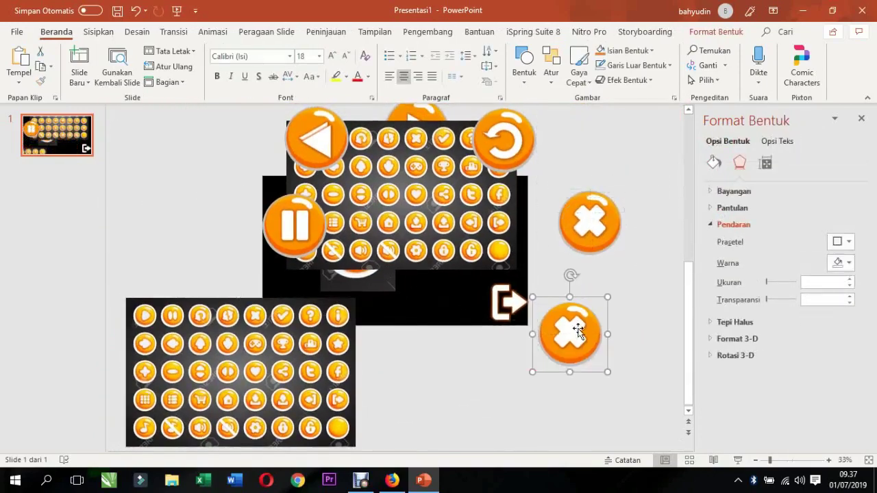
right_click(578, 329)
mouse_move(684, 152)
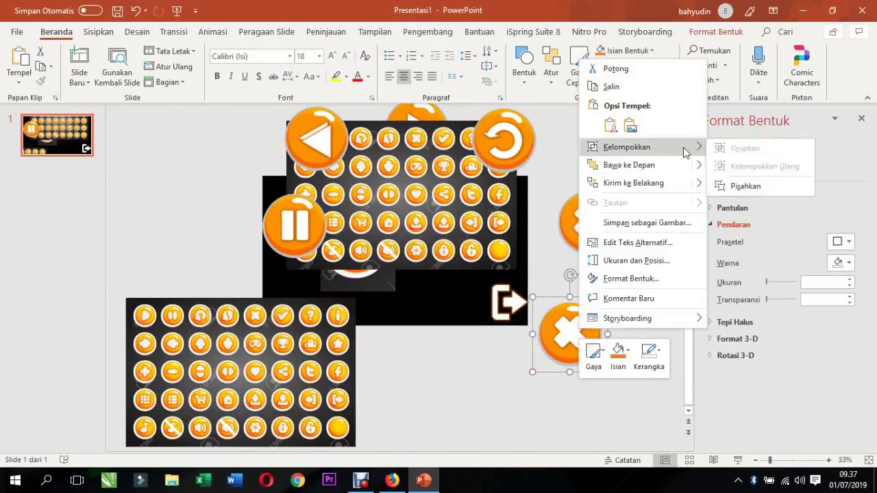
click(740, 186)
click(632, 345)
click(565, 334)
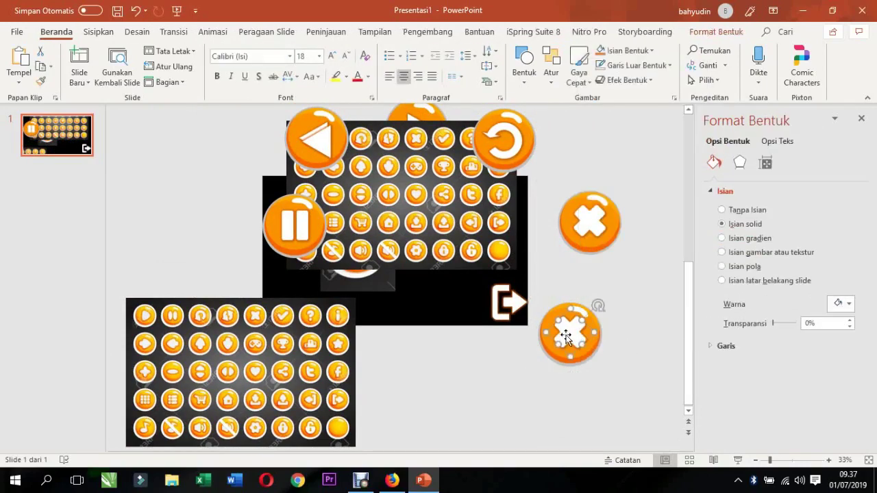
key(Delete)
- Cut and paste the exit-arrow icon onto the plain orange circle, deleting the leftover copy
mouse_move(508, 301)
mouse_down()
mouse_move(595, 350)
mouse_move(511, 389)
mouse_up()
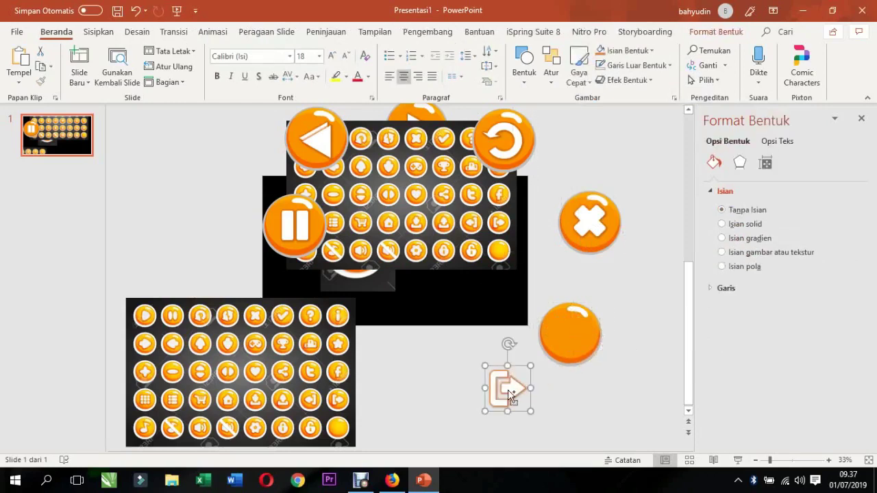
key(ctrl+x)
key(ctrl+v)
mouse_move(513, 387)
mouse_down()
mouse_move(565, 357)
mouse_move(576, 332)
mouse_up()
ctrl+scroll(584, 337, up, 4)
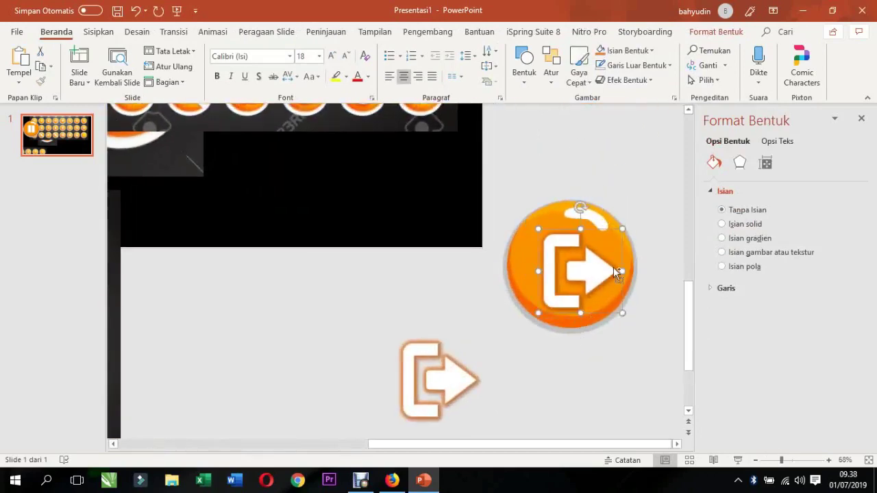
click(457, 361)
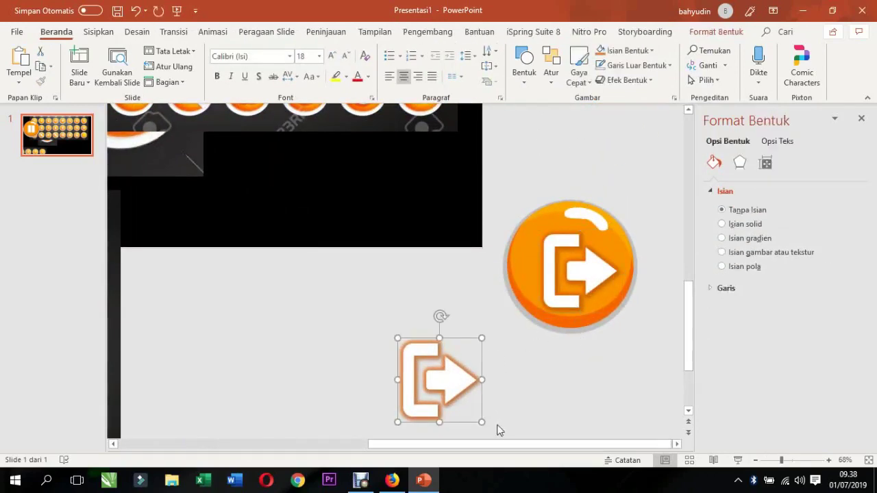
key(Delete)
- Centre the exit-arrow icon on the orange circle
drag(593, 267, 590, 272)
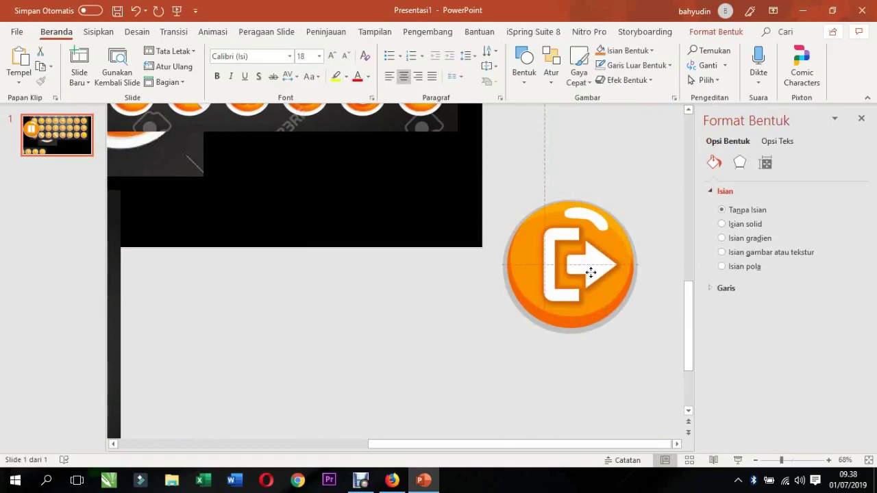
drag(591, 273, 586, 273)
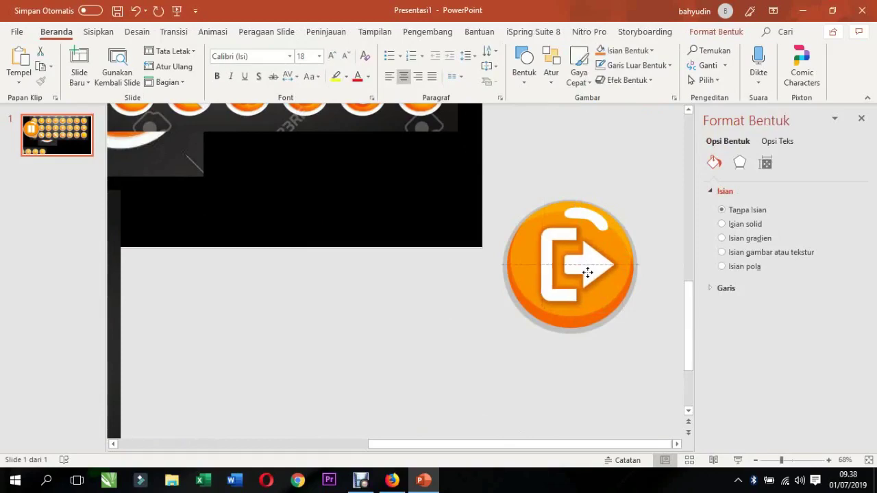
click(603, 370)
ctrl+scroll(596, 345, down, 5)
- Move the lower icon-sheet picture up and to the left
ctrl+scroll(590, 391, down, 1)
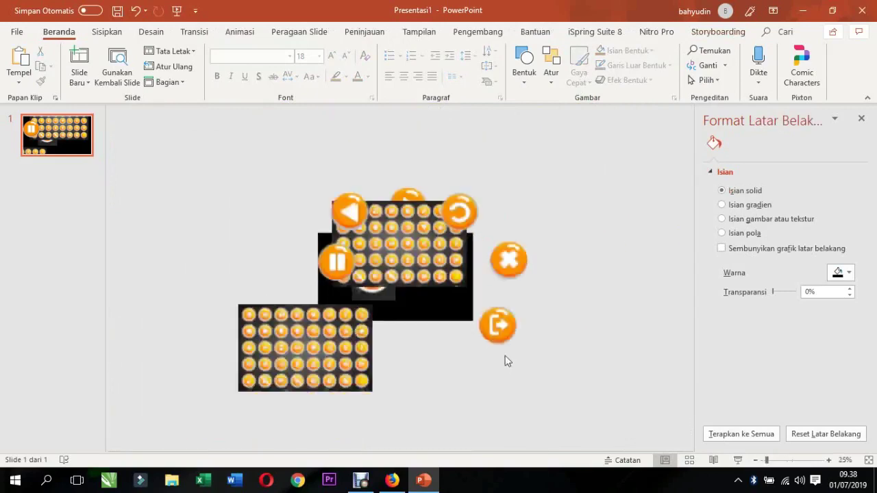
ctrl+scroll(616, 335, up, 1)
click(578, 346)
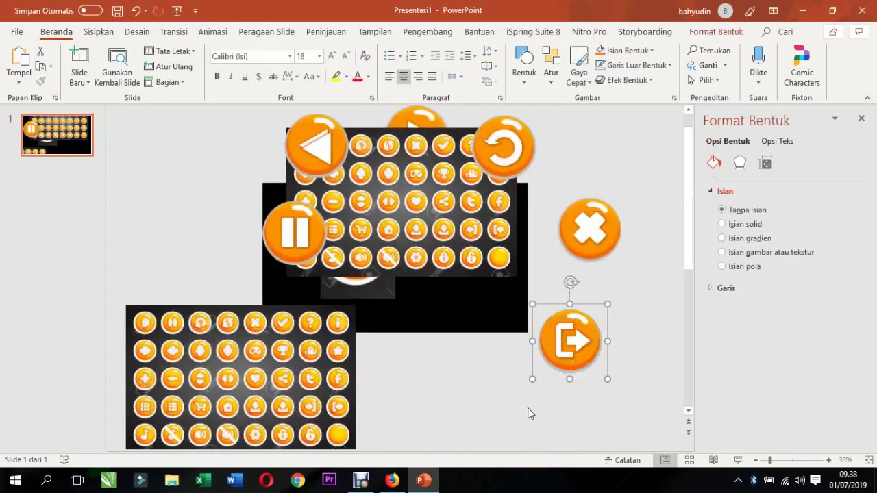
click(624, 331)
mouse_move(273, 348)
mouse_down()
mouse_move(216, 299)
mouse_move(240, 348)
mouse_move(482, 237)
mouse_up()
click(400, 385)
- Restore the icon-sheet picture to its original position
ctrl+scroll(272, 332, up, 4)
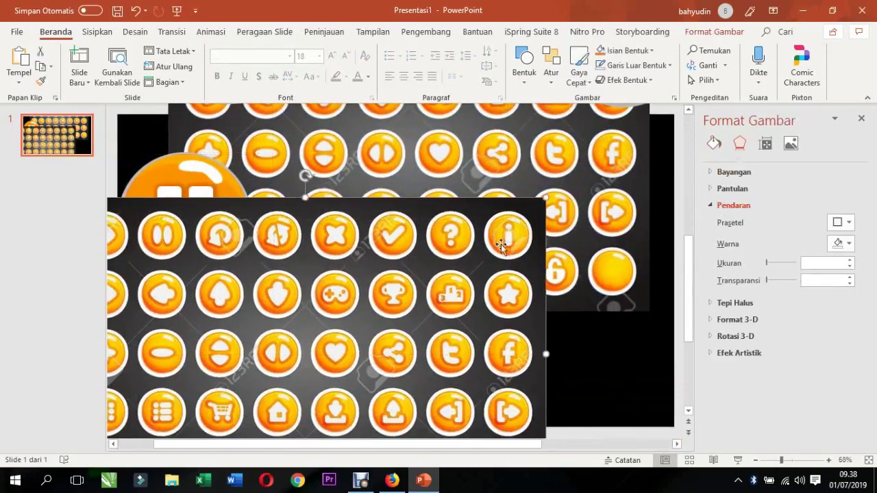
drag(509, 238, 458, 262)
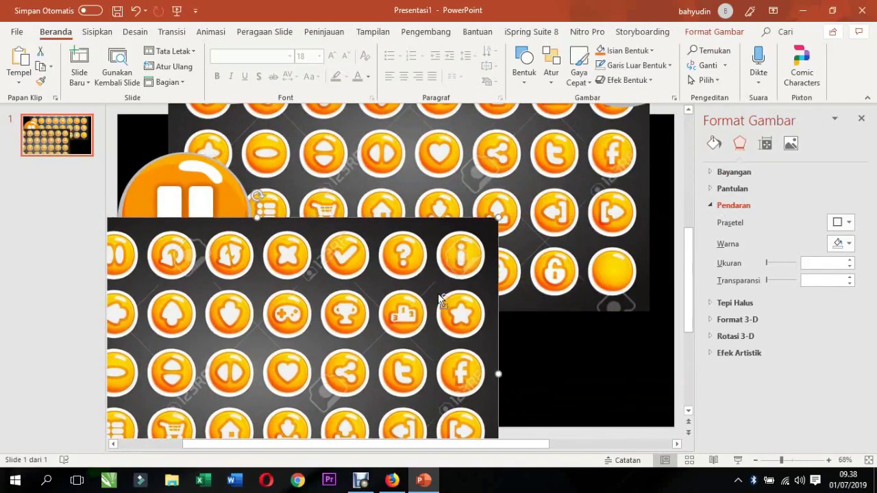
scroll(439, 299, down, 2)
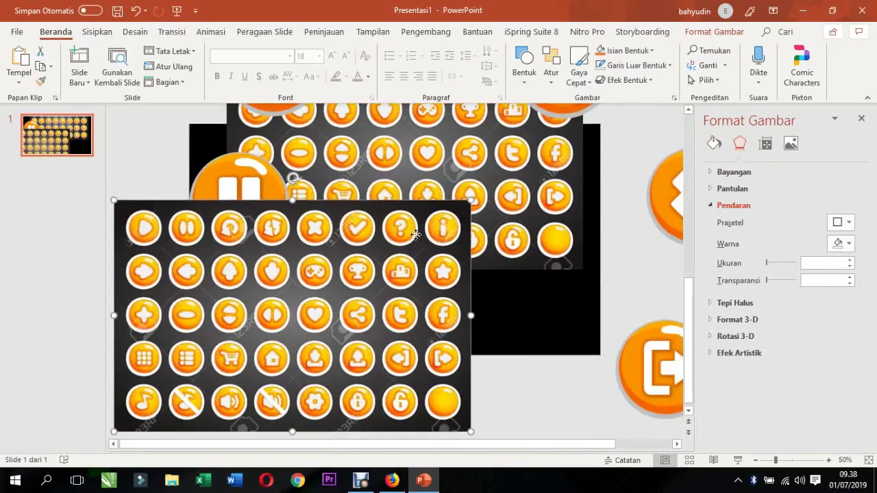
scroll(468, 305, down, 4)
scroll(459, 315, up, 4)
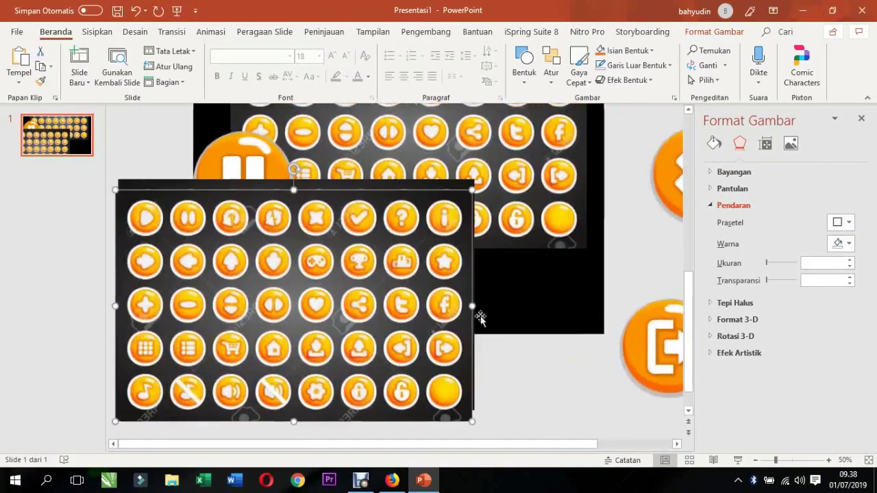
key(ctrl+y)
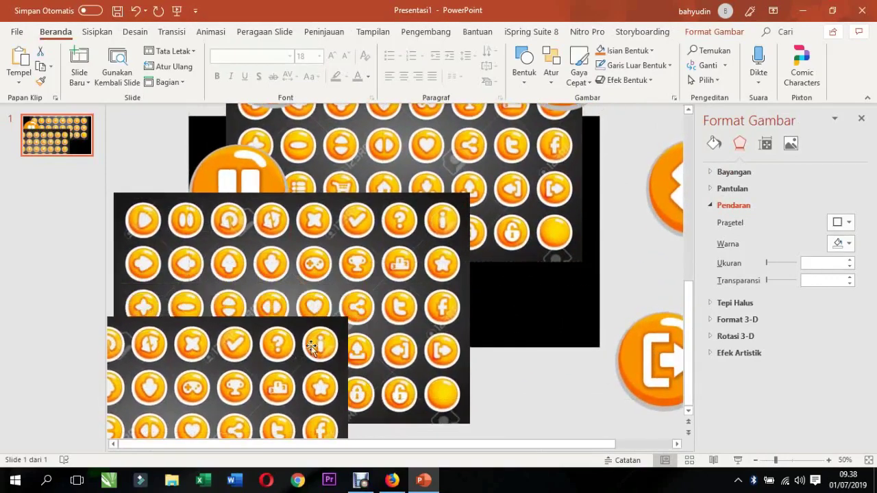
click(107, 34)
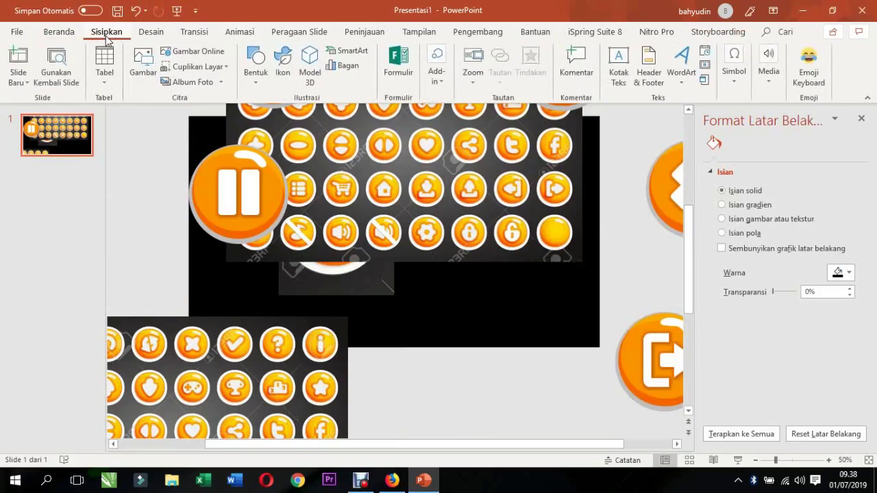
- Draw a blue teardrop, stretch it, rotate it to point straight down and move it up
click(254, 83)
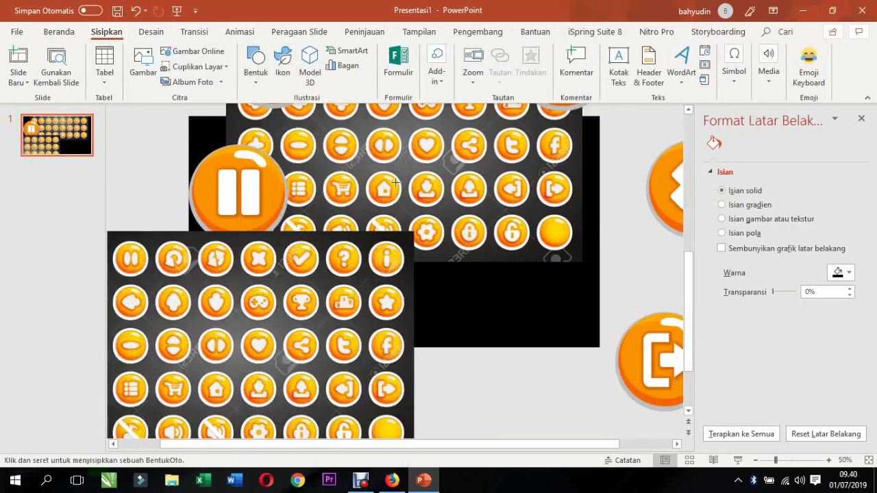
click(250, 116)
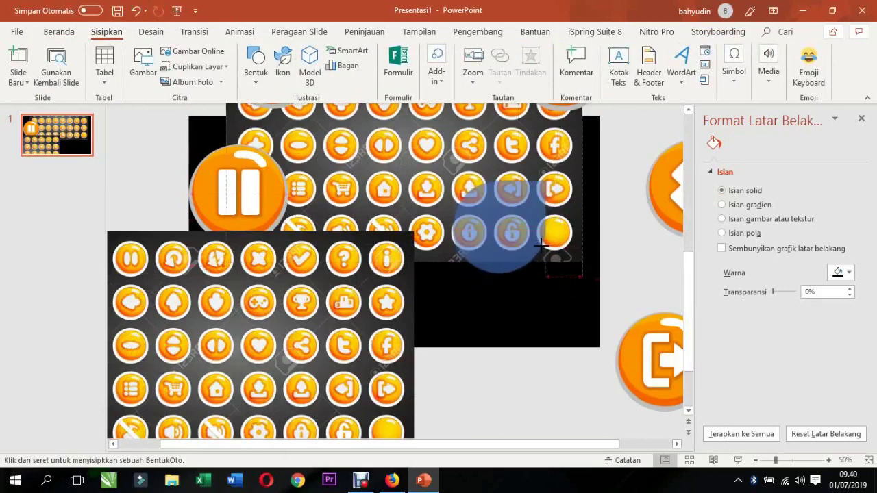
mouse_move(509, 225)
mouse_down()
mouse_move(514, 233)
mouse_move(430, 262)
mouse_up()
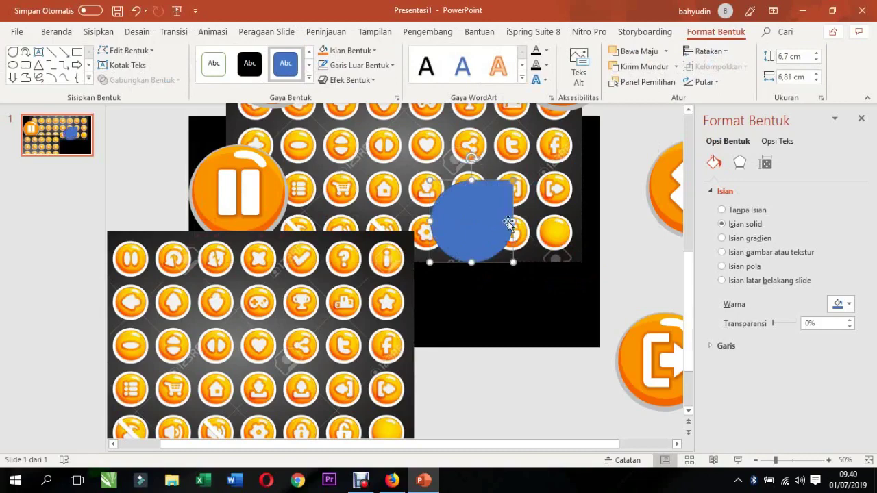
mouse_move(515, 225)
mouse_down()
mouse_move(492, 219)
mouse_move(522, 323)
mouse_up()
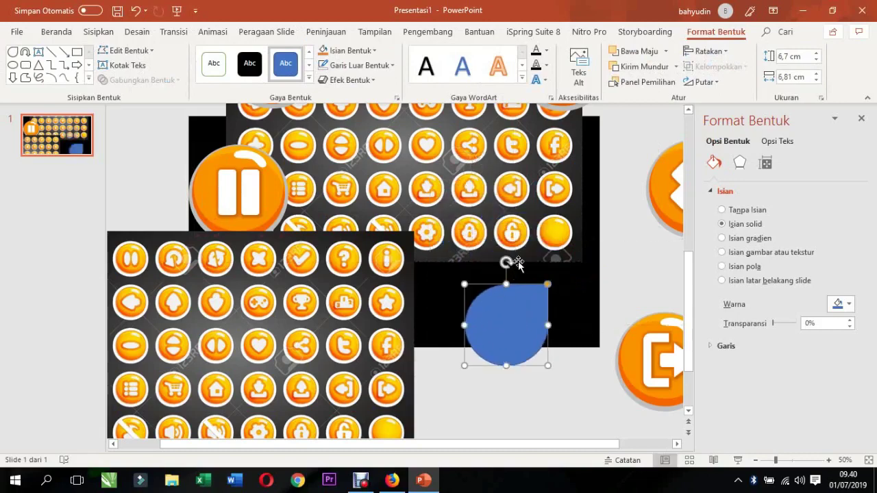
drag(547, 285, 567, 267)
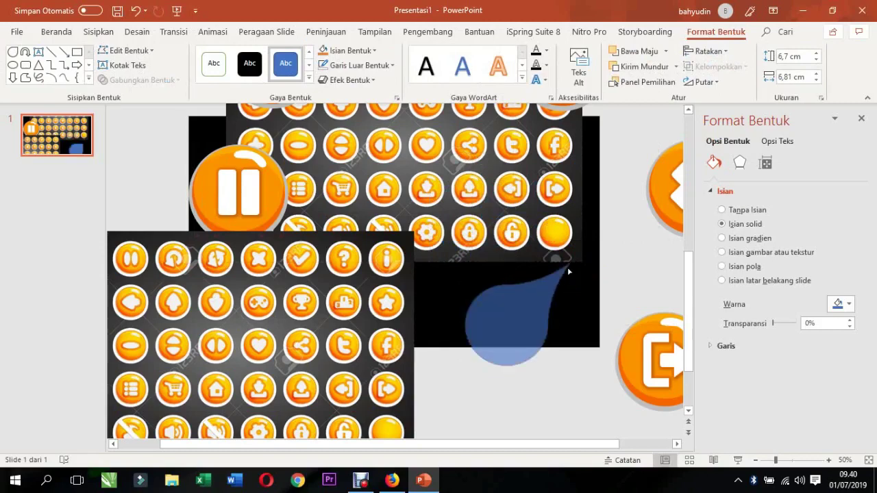
drag(507, 259, 520, 345)
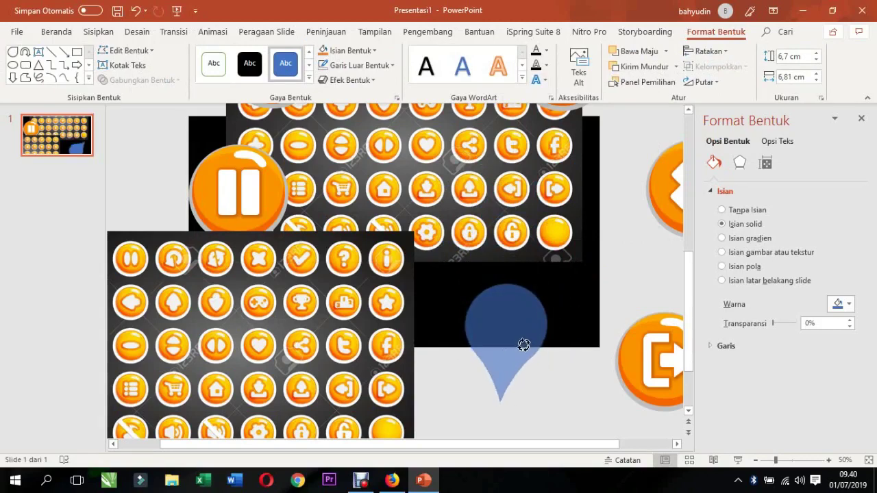
drag(520, 344, 522, 346)
click(574, 389)
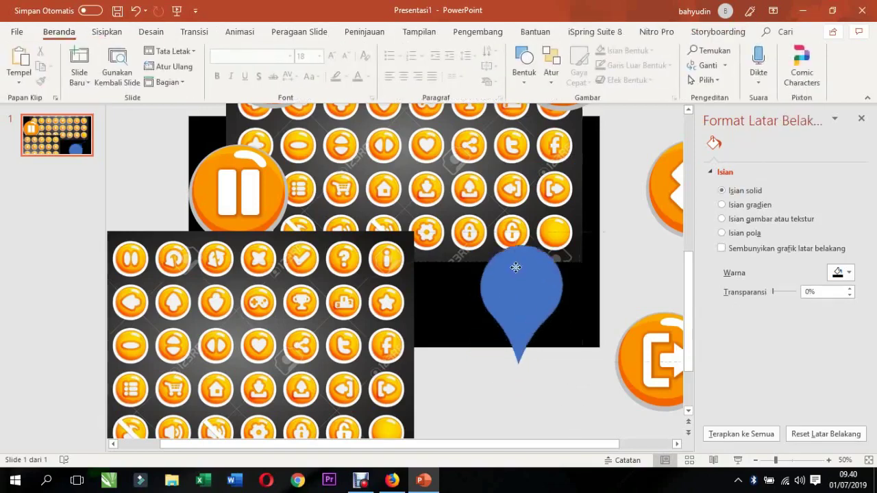
drag(472, 329, 479, 178)
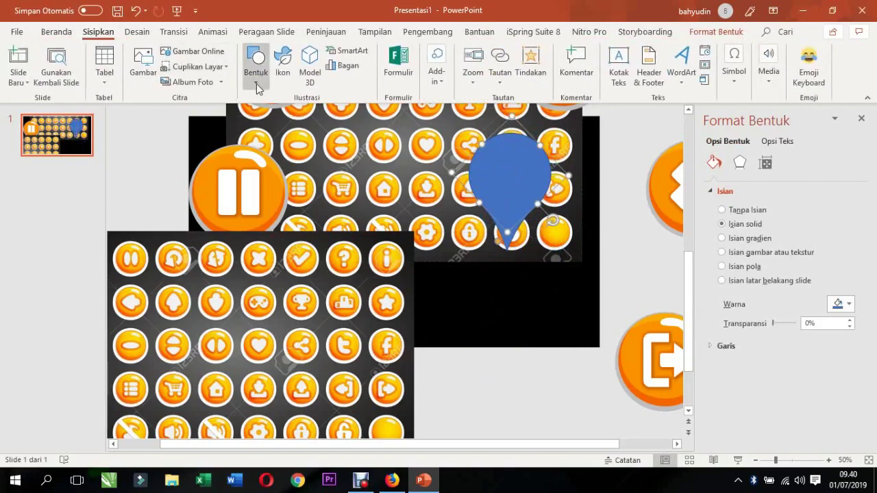
- Draw a small blue circle below the teardrop and select both shapes
click(257, 84)
click(328, 117)
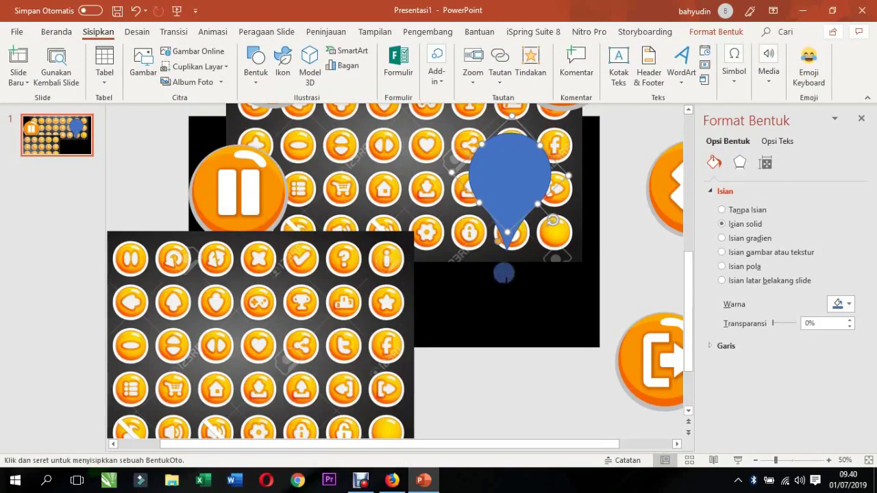
drag(493, 260, 512, 279)
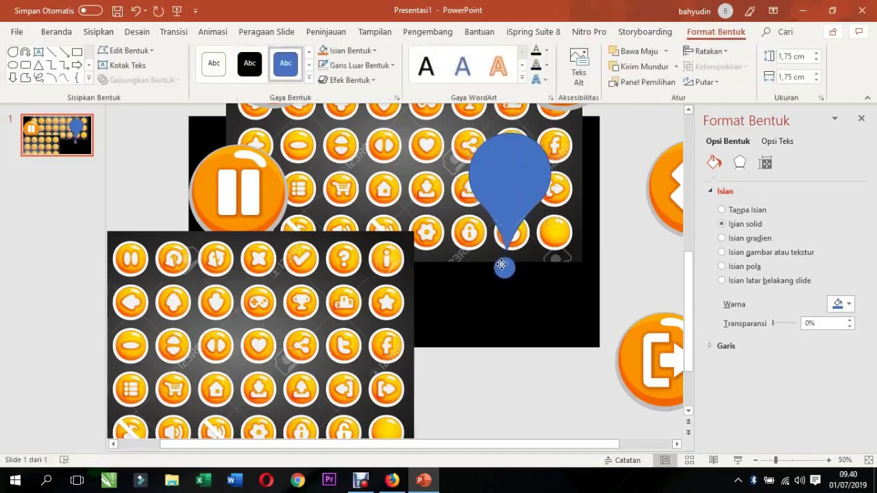
shift+click(528, 158)
drag(527, 157, 508, 285)
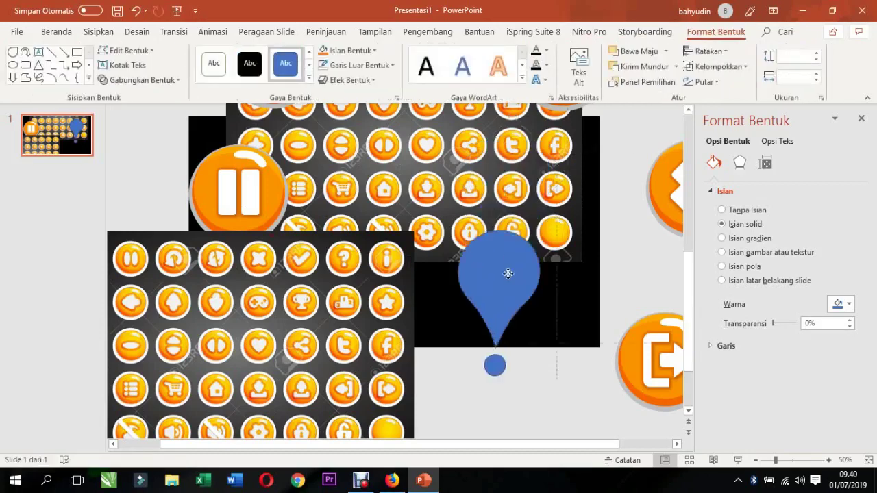
click(572, 368)
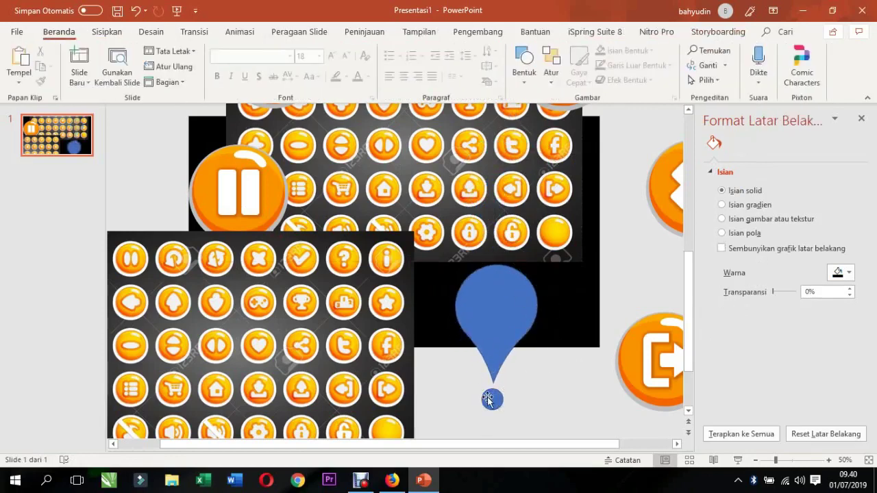
click(492, 399)
shift+click(509, 324)
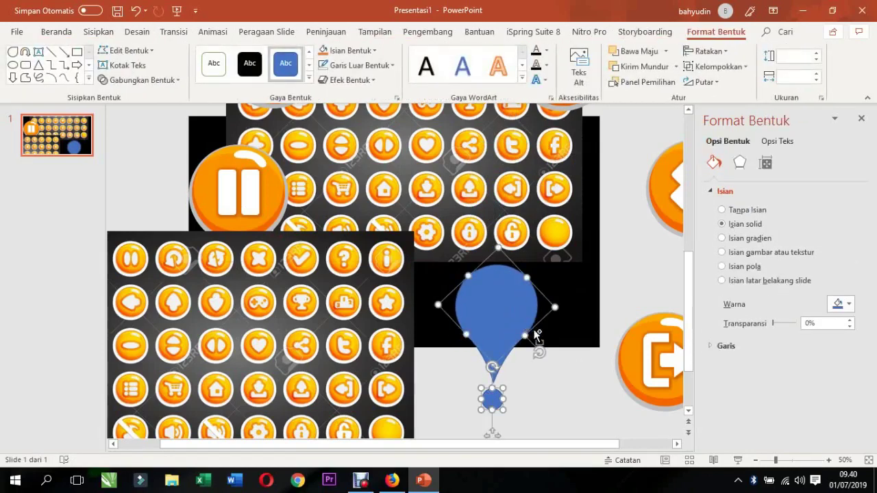
- Group the teardrop and small circle, then ungroup them again
key(ctrl+g)
click(648, 359)
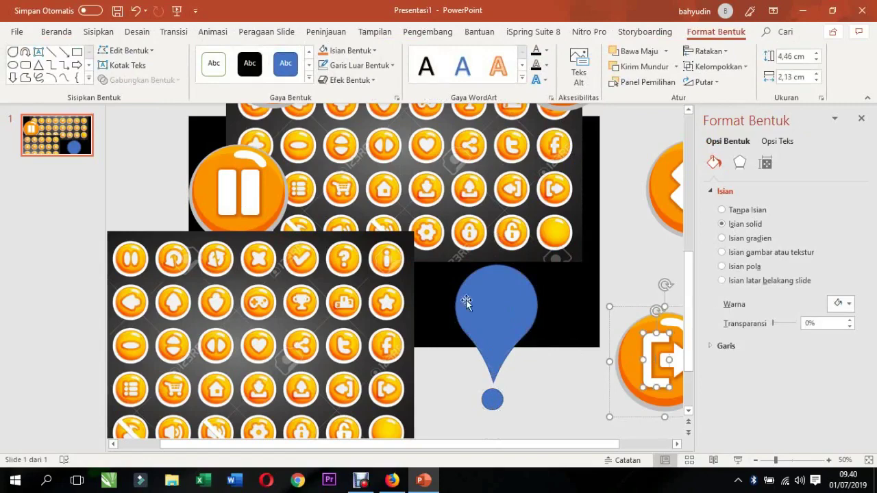
click(57, 33)
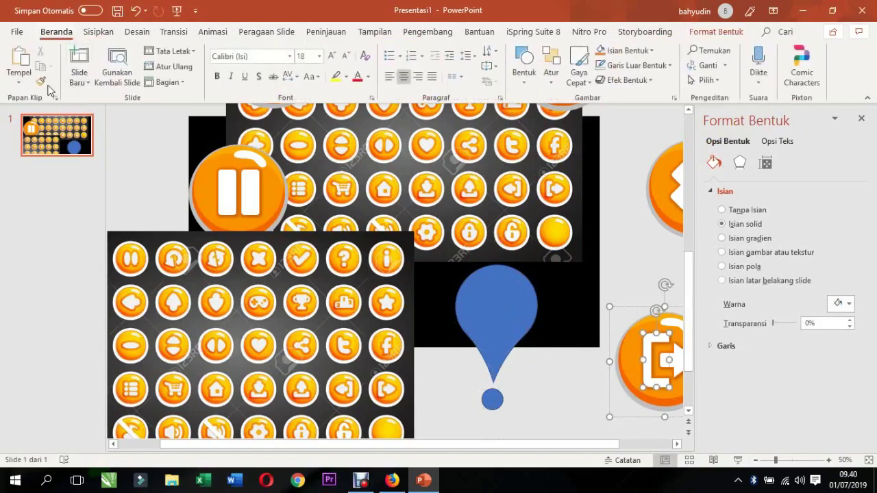
click(491, 318)
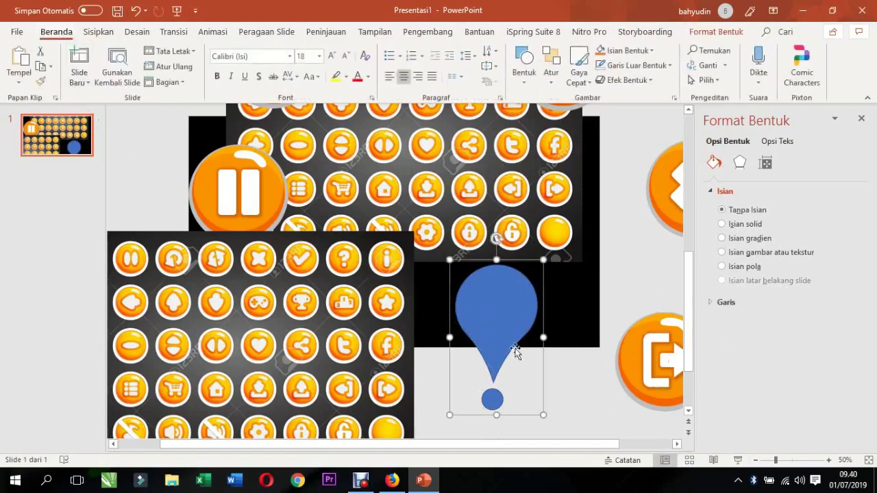
click(588, 382)
click(503, 329)
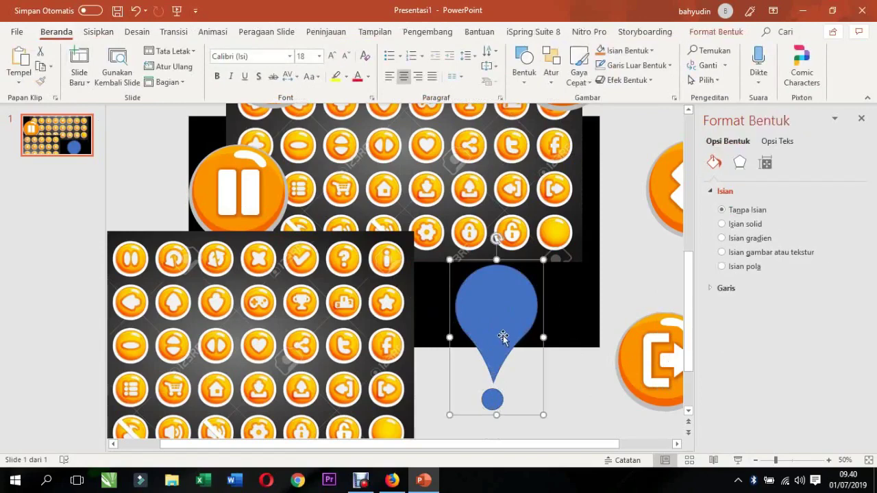
right_click(486, 340)
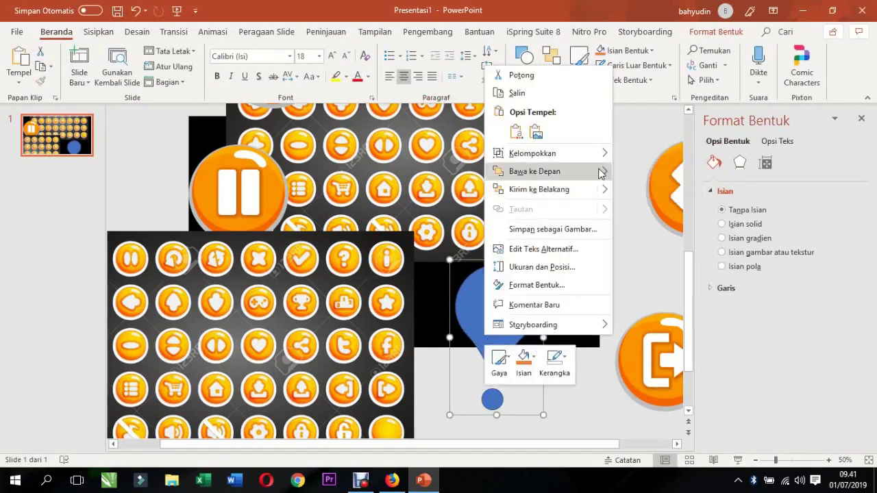
mouse_move(602, 154)
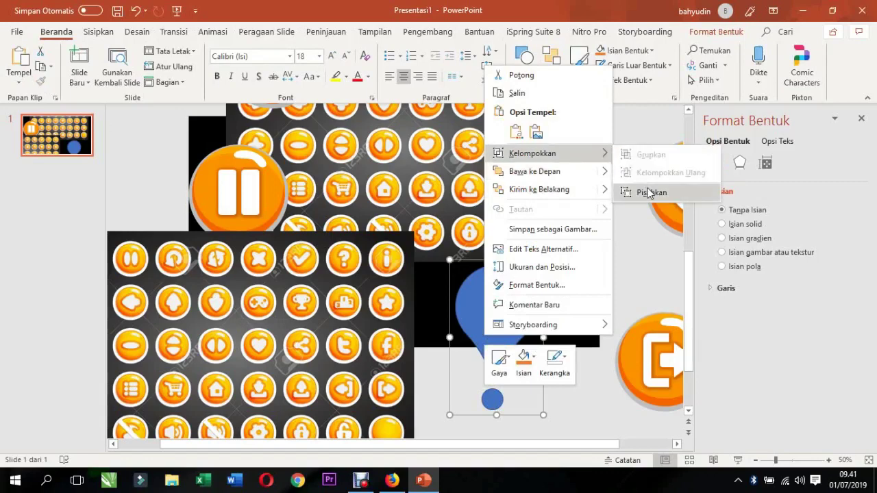
click(649, 193)
click(533, 411)
- Copy the exit arrow's white fill and orange outline onto the teardrop and the circle
click(516, 319)
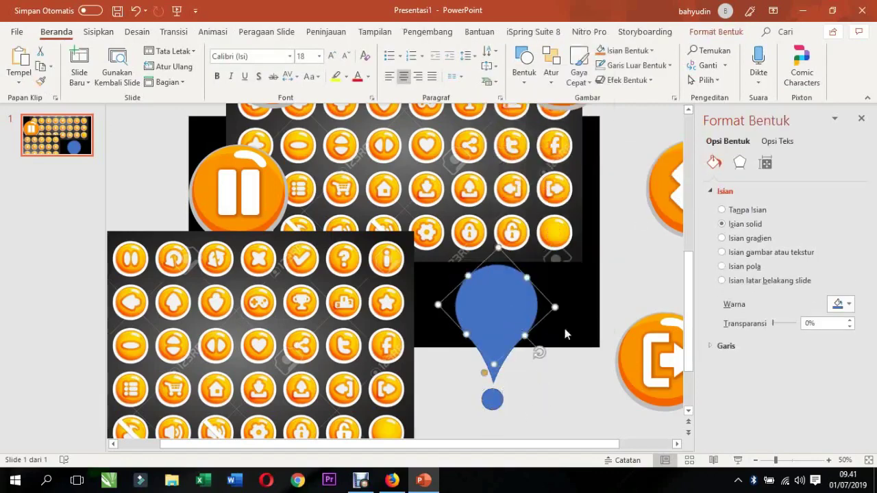
click(650, 345)
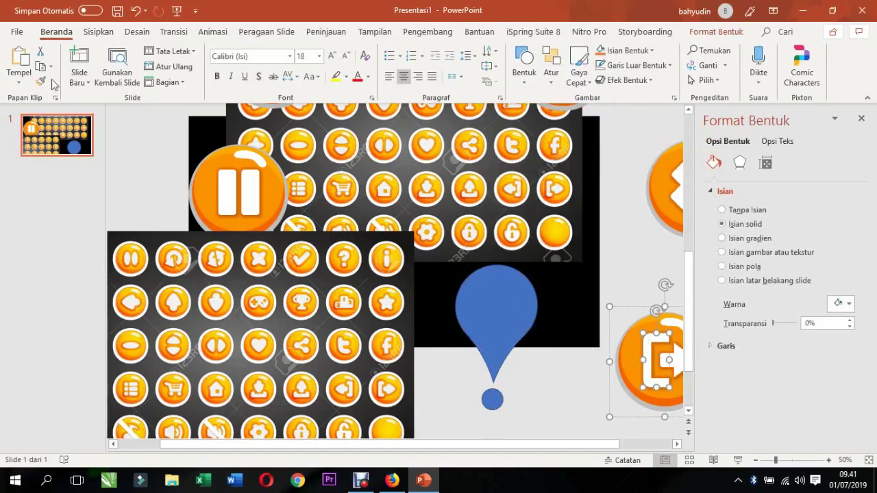
click(475, 316)
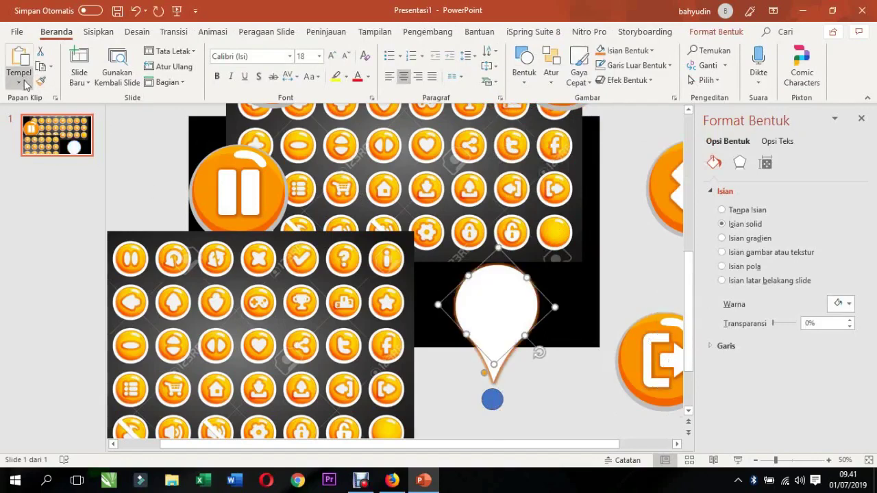
click(488, 403)
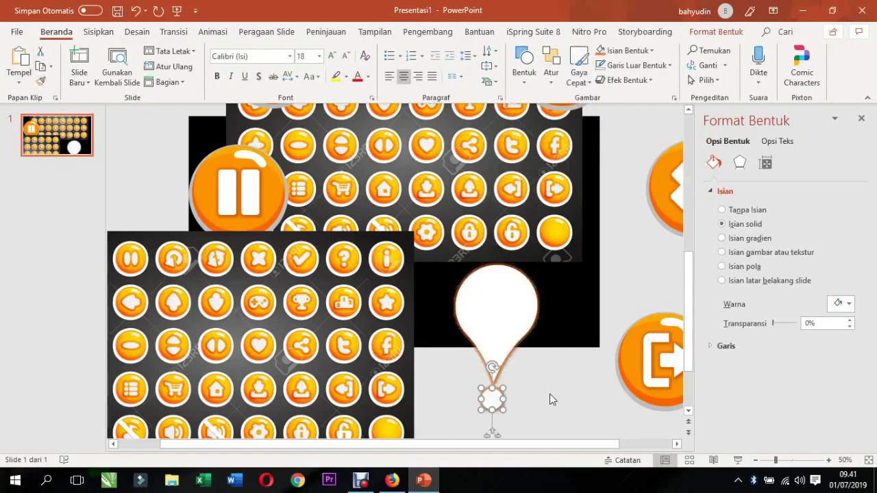
- Group the teardrop and circle into one exclamation-mark shape
click(549, 394)
click(486, 401)
shift+click(502, 328)
key(ctrl+g)
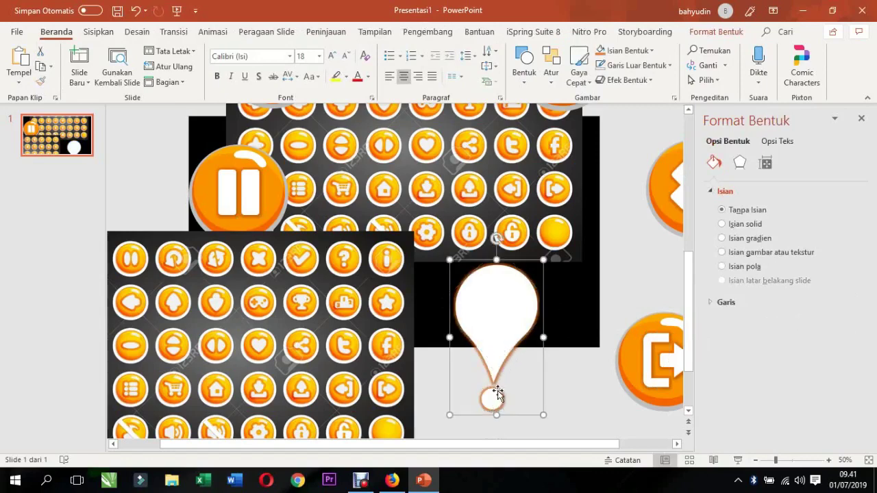
scroll(497, 393, down, 3)
- Duplicate the orange exit button and move the exclamation mark beside the copy
click(585, 354)
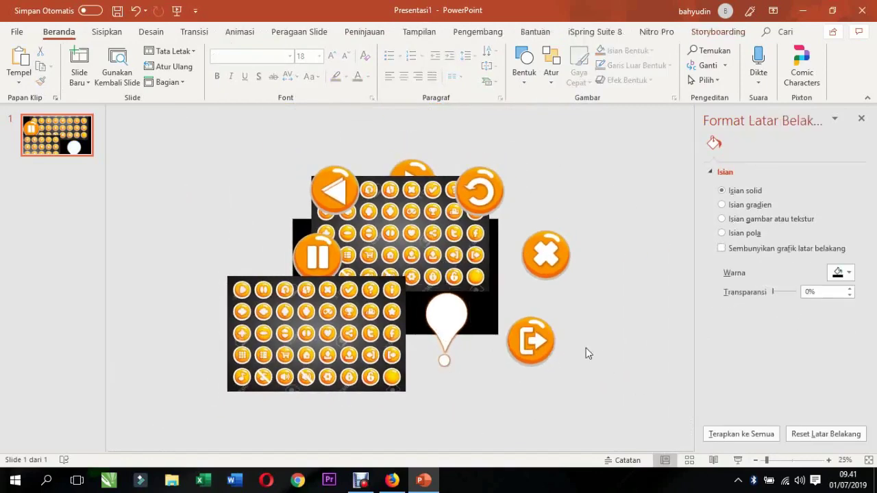
drag(584, 299, 487, 397)
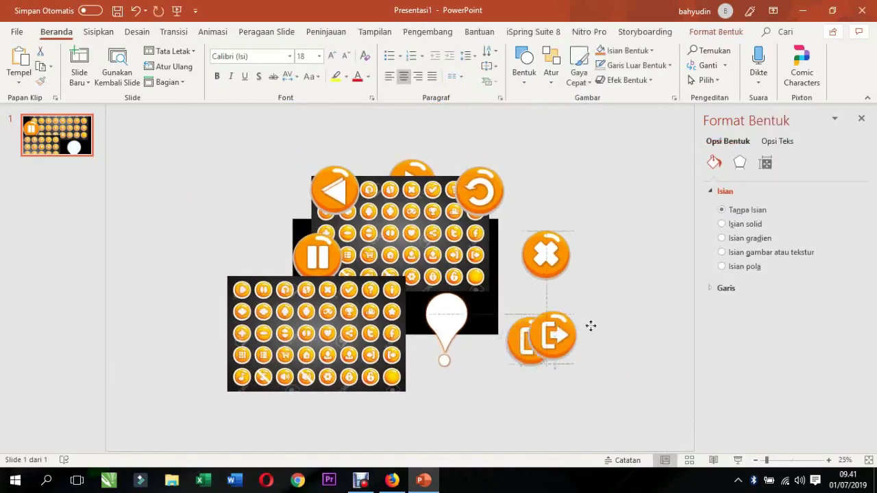
drag(519, 370, 596, 325)
click(621, 344)
click(462, 309)
drag(445, 322, 634, 315)
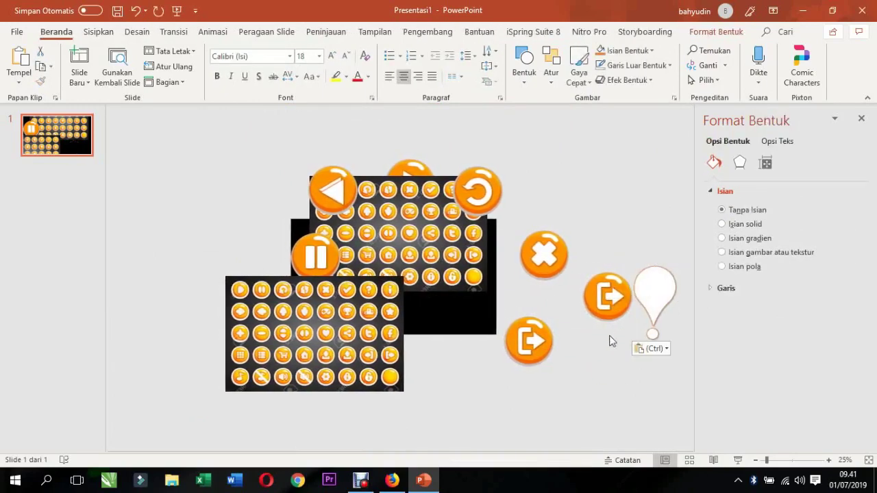
ctrl+scroll(623, 301, up, 5)
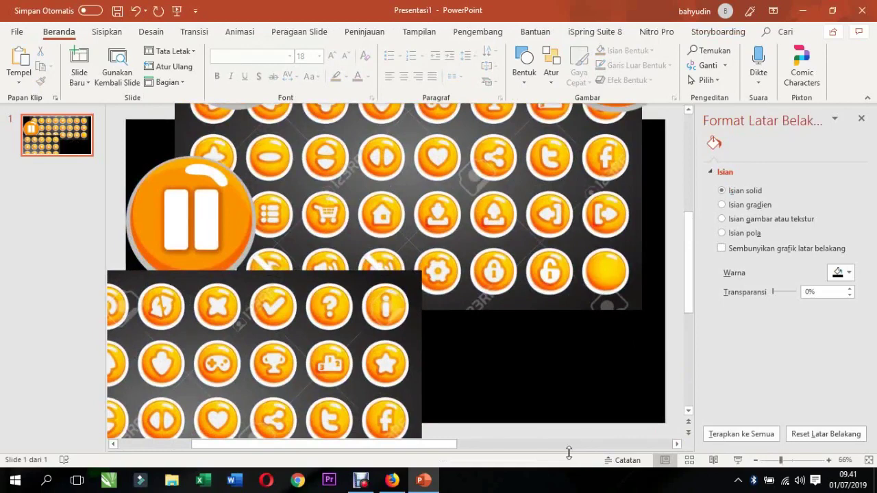
drag(454, 444, 604, 445)
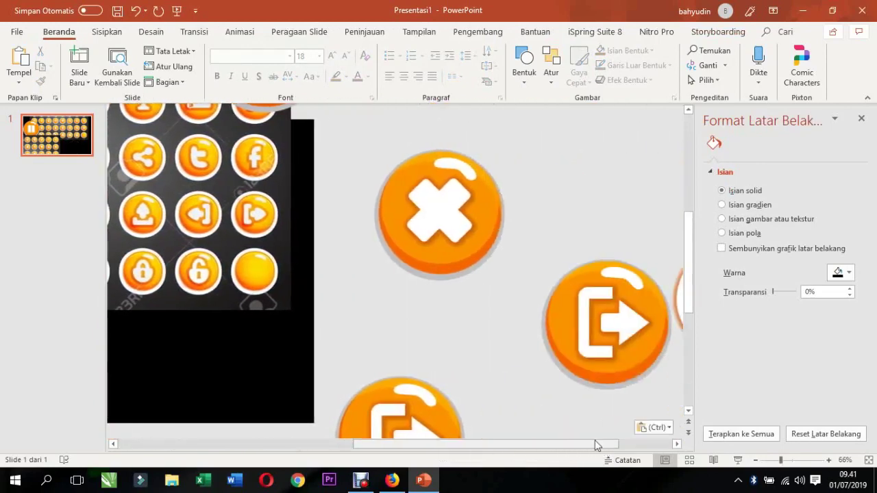
drag(517, 444, 571, 443)
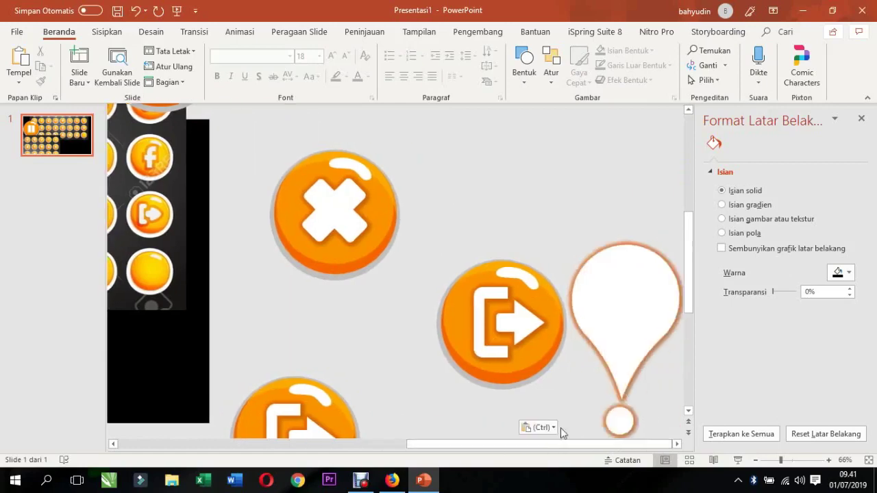
click(671, 329)
drag(613, 274, 571, 197)
click(531, 323)
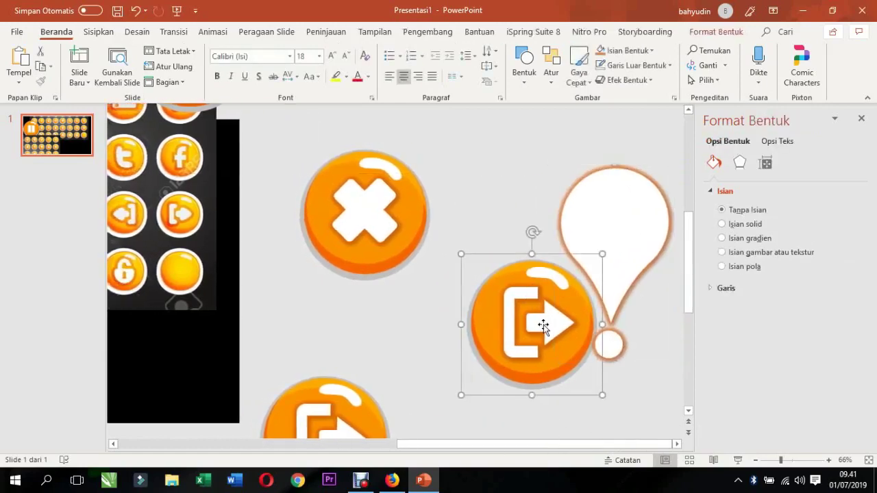
- Ungroup the copied exit button and delete its white exit icon
right_click(503, 302)
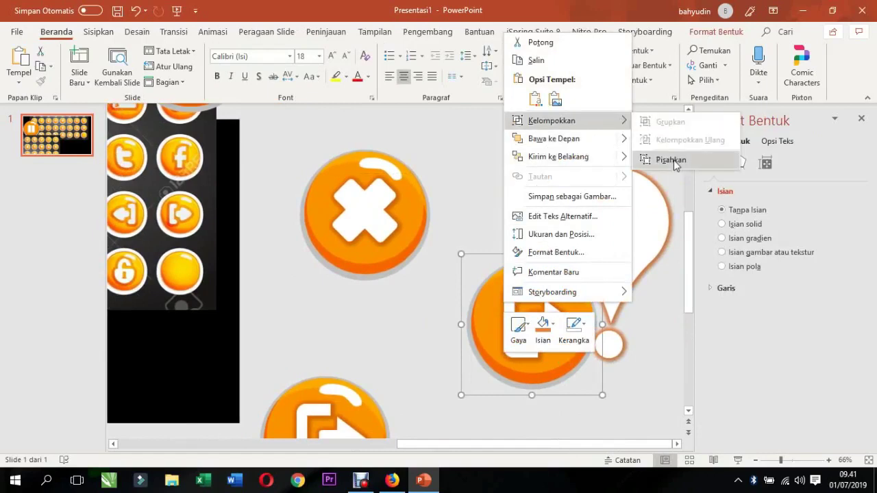
click(663, 157)
click(534, 211)
click(521, 298)
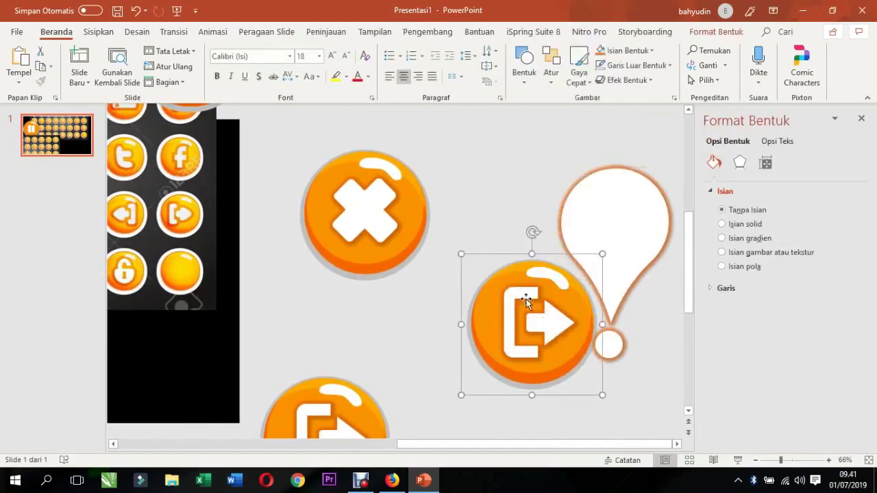
key(Delete)
- Shrink the exclamation mark and place it onto the blank orange circle
click(618, 217)
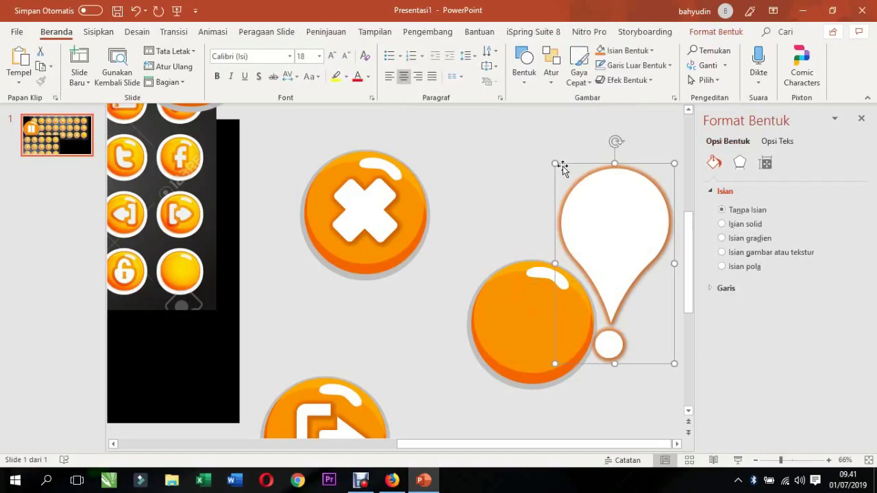
mouse_move(556, 166)
mouse_down()
mouse_move(605, 258)
mouse_move(531, 320)
mouse_up()
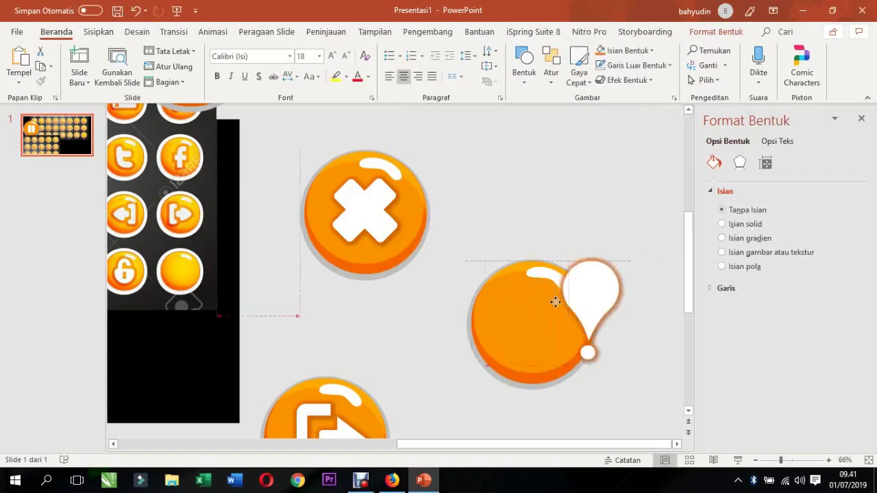
scroll(610, 426, left, 3)
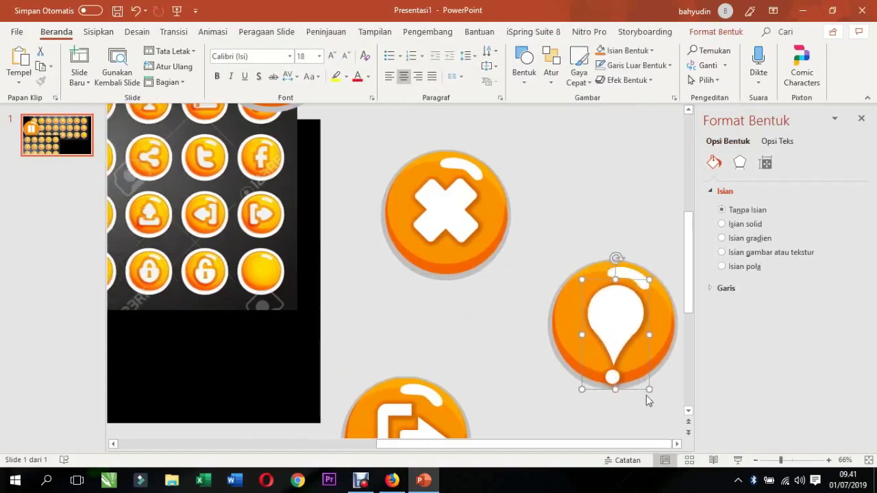
drag(651, 389, 611, 320)
- Make the exclamation mark slightly smaller to fit its orange button
click(574, 314)
click(510, 359)
scroll(510, 359, down, 3)
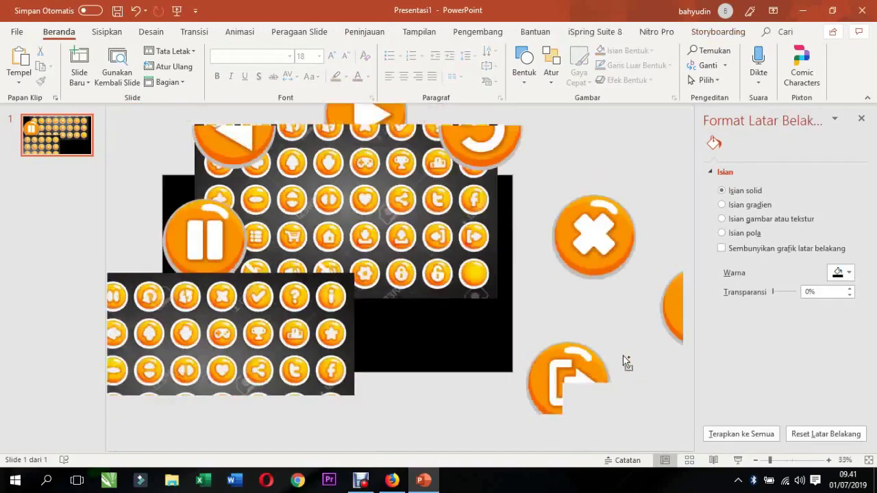
scroll(654, 310, up, 3)
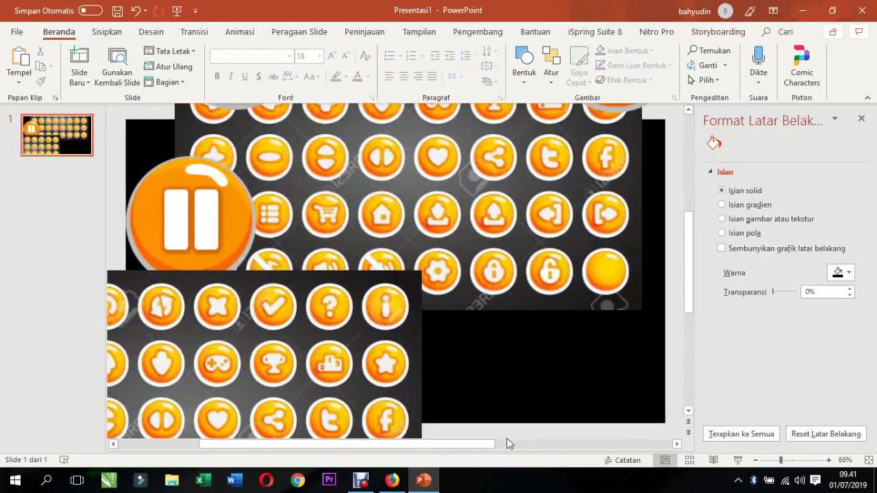
click(523, 444)
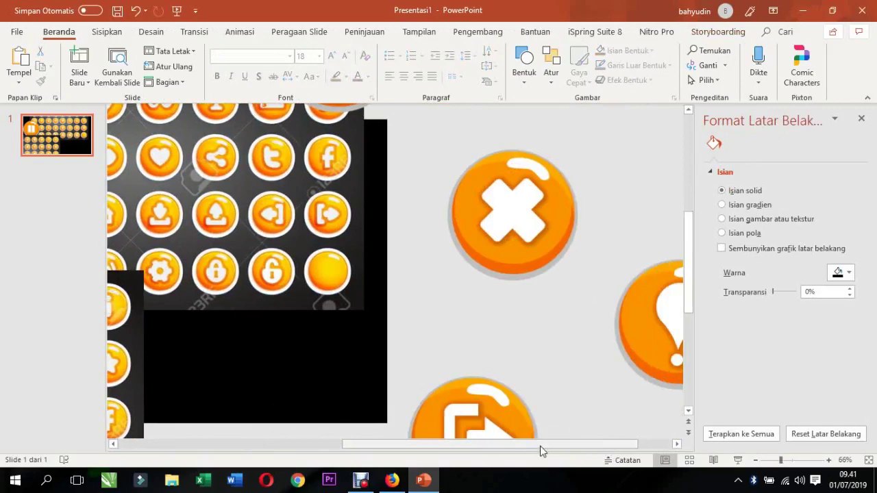
drag(541, 450, 610, 447)
click(610, 322)
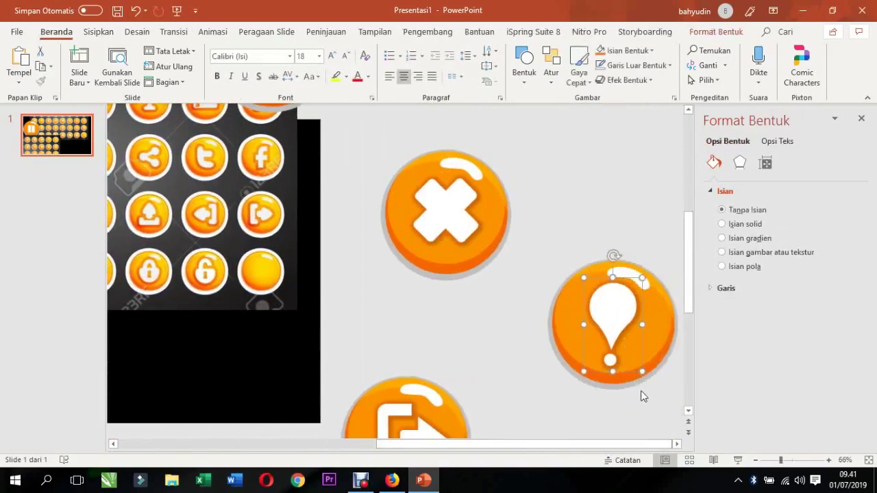
mouse_move(642, 373)
mouse_down()
mouse_move(636, 361)
mouse_move(641, 372)
mouse_up()
click(595, 231)
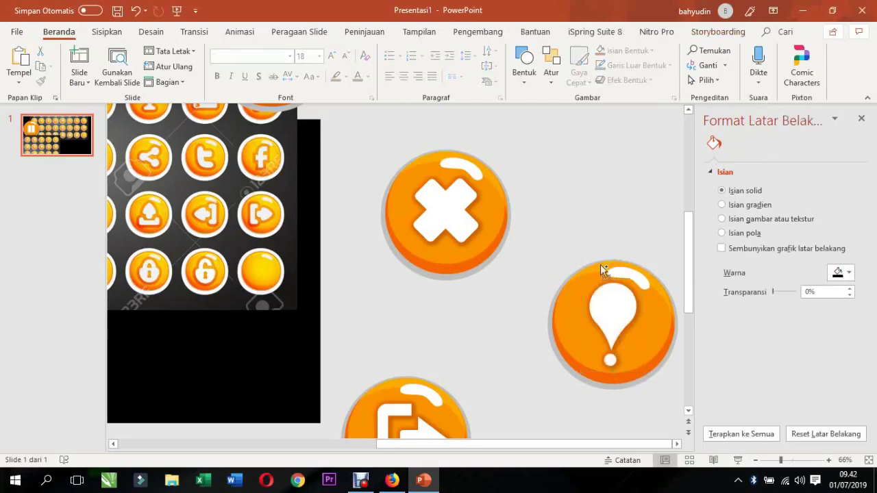
- Delete the large orange icon-sheet picture from the slide
scroll(600, 267, down, 3)
scroll(626, 276, down, 3)
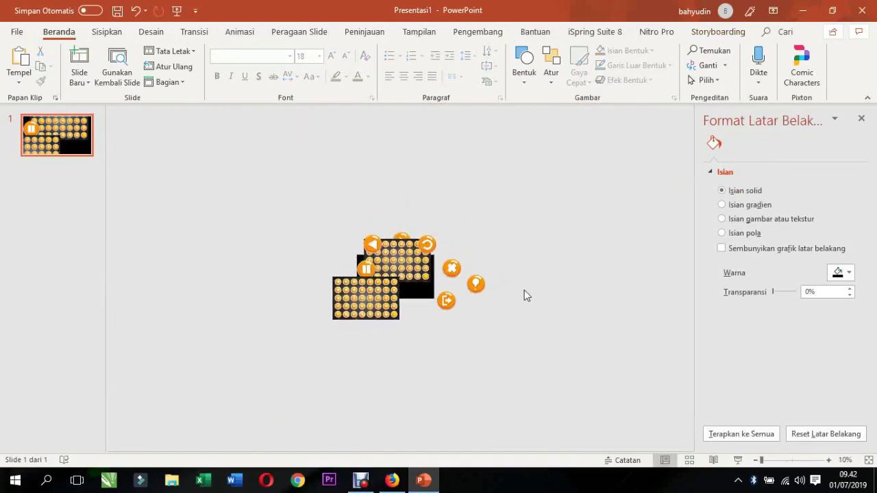
drag(508, 259, 452, 319)
click(509, 272)
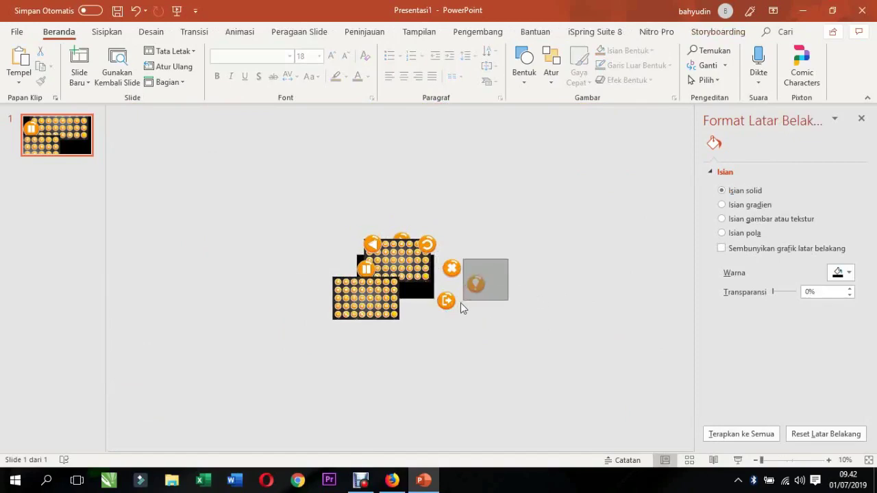
drag(460, 307, 461, 313)
click(492, 314)
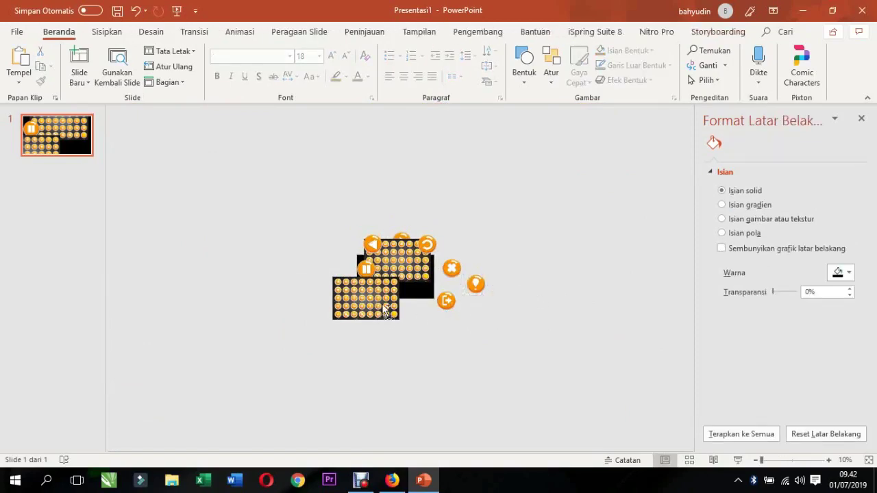
scroll(384, 311, up, 4)
click(352, 312)
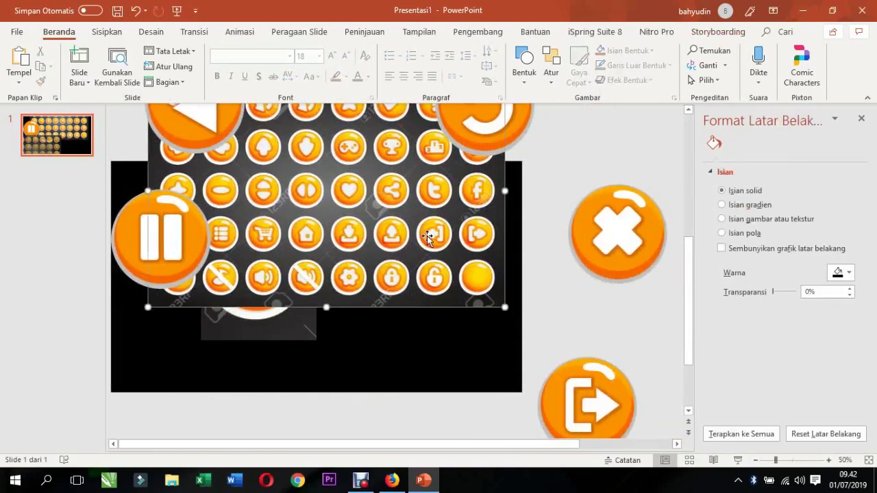
key(Delete)
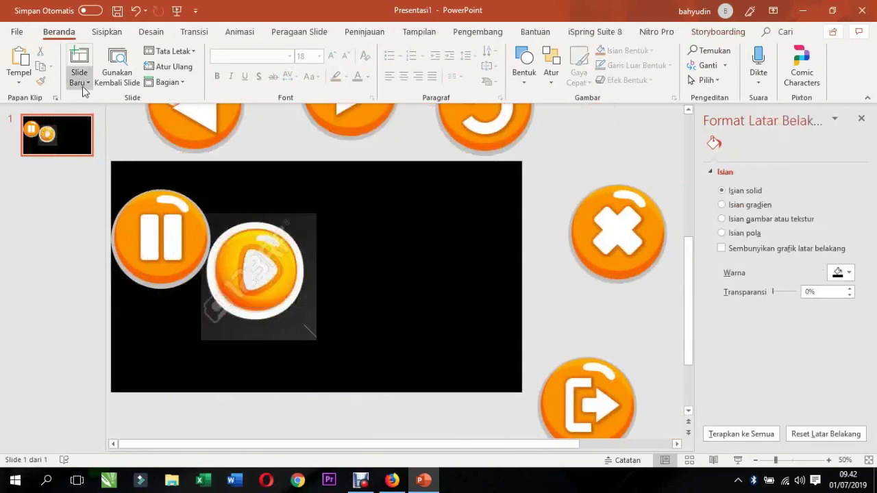
- Add a blank second slide and paste all of the first slide's buttons onto it
click(83, 86)
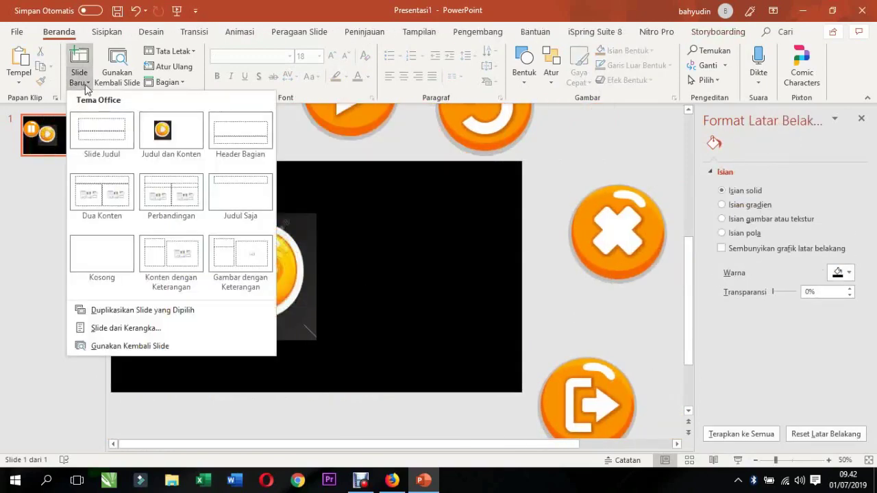
click(113, 239)
click(71, 152)
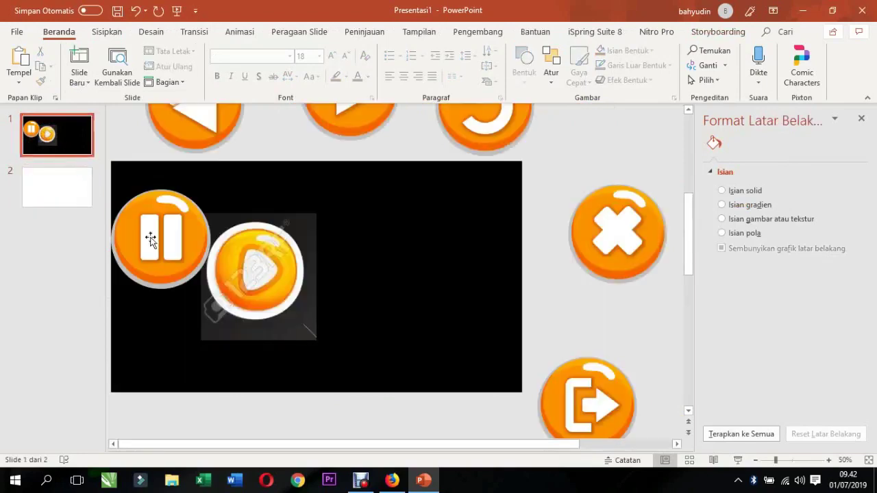
scroll(380, 263, down, 4)
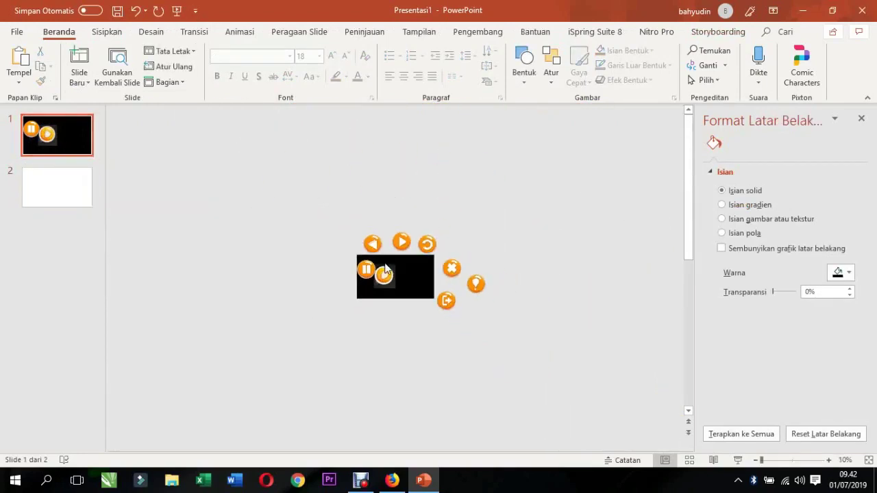
key(ctrl+a)
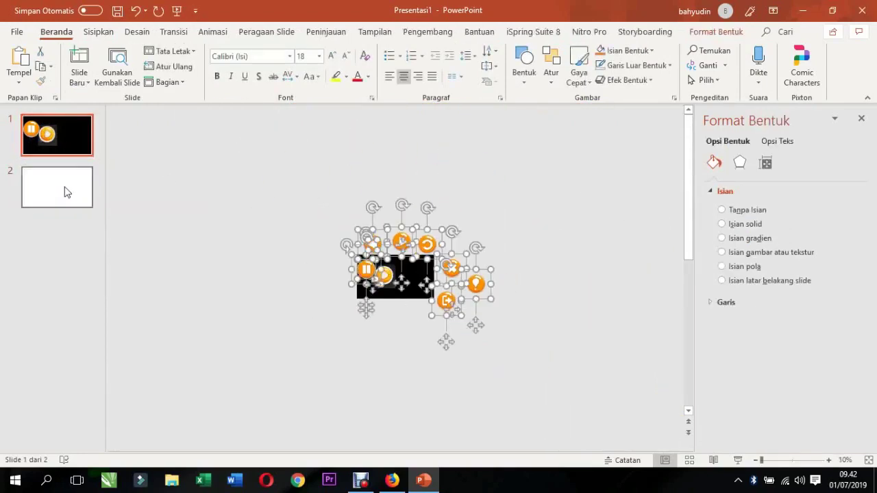
click(67, 191)
key(ctrl+v)
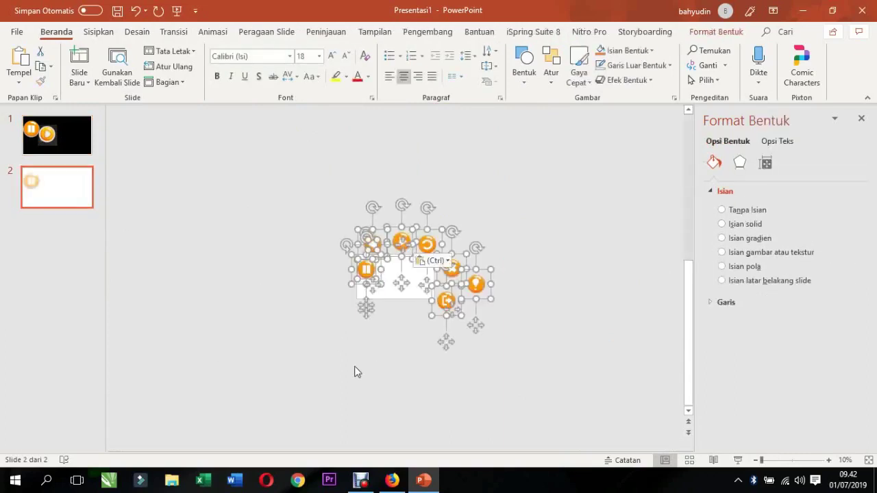
- Give slide 2 a solid dark red background, discarding the light blue and texture trials
click(354, 372)
click(849, 274)
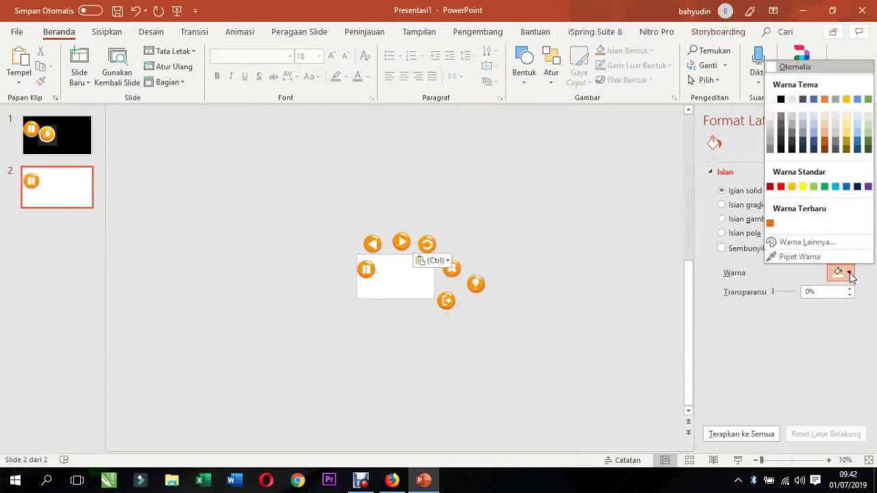
click(600, 220)
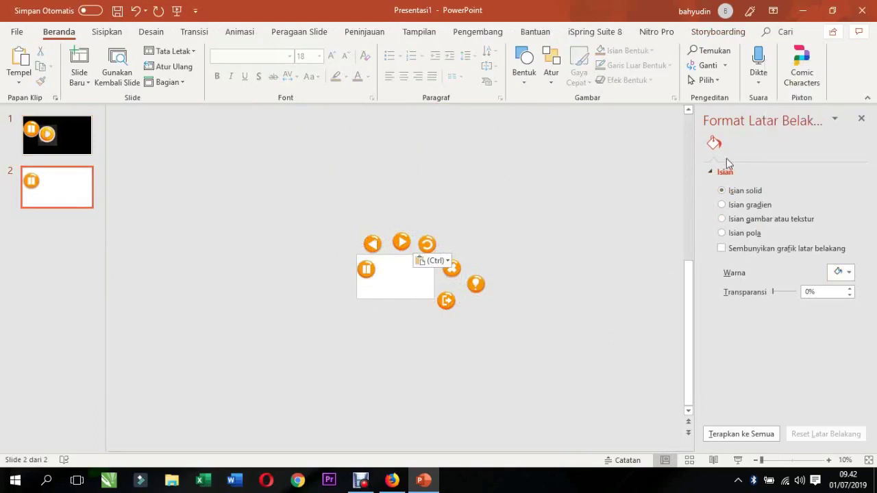
click(849, 274)
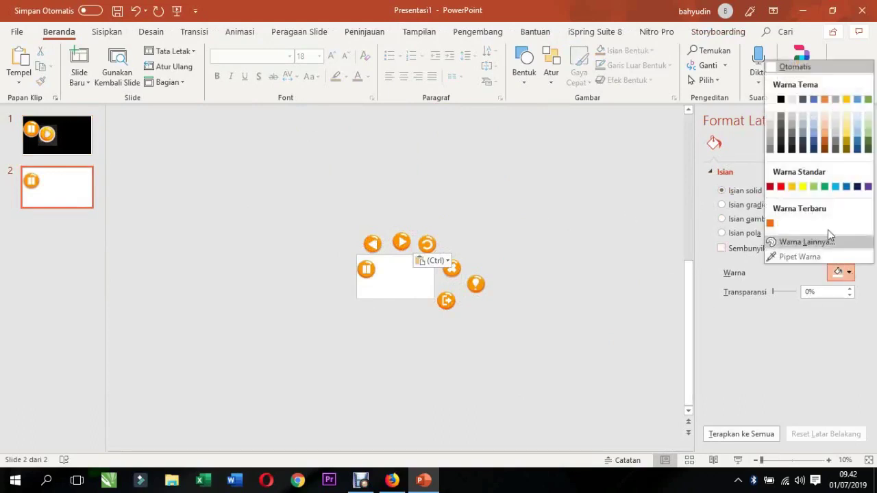
click(835, 187)
click(853, 273)
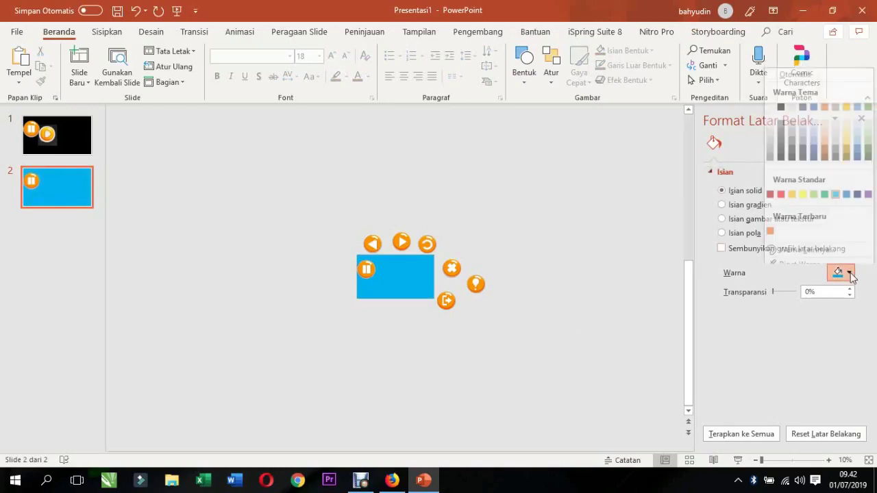
click(769, 187)
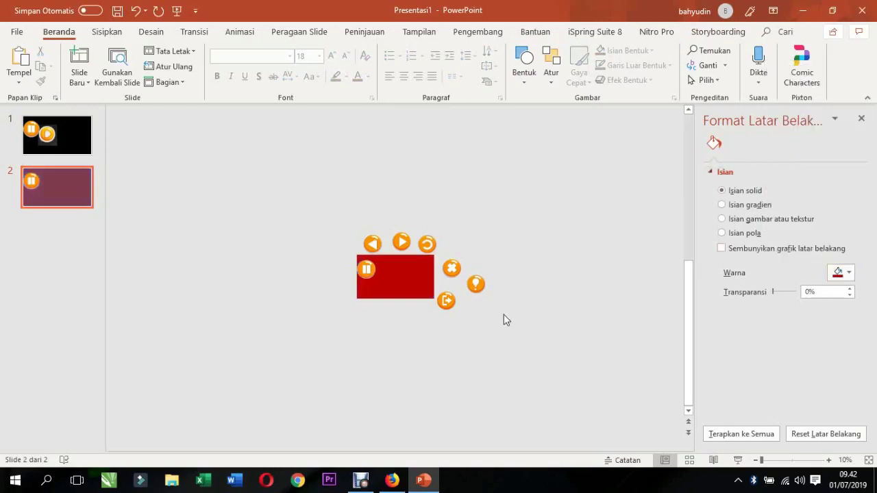
click(850, 274)
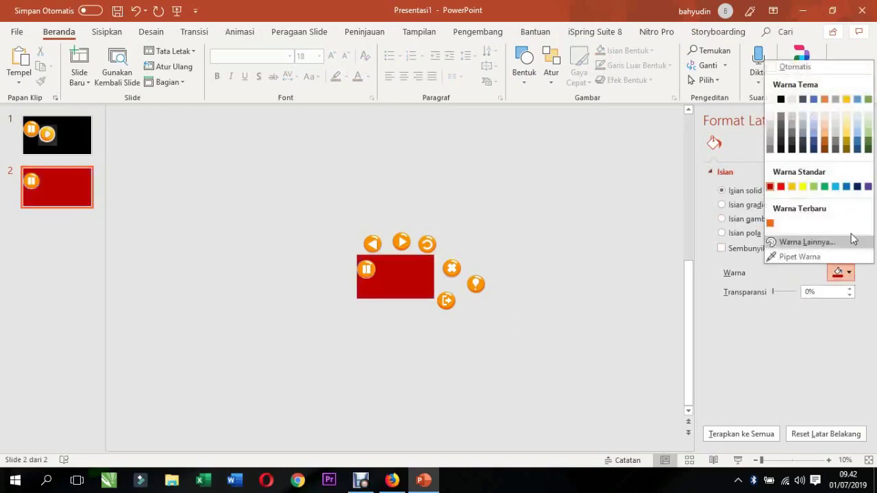
click(480, 320)
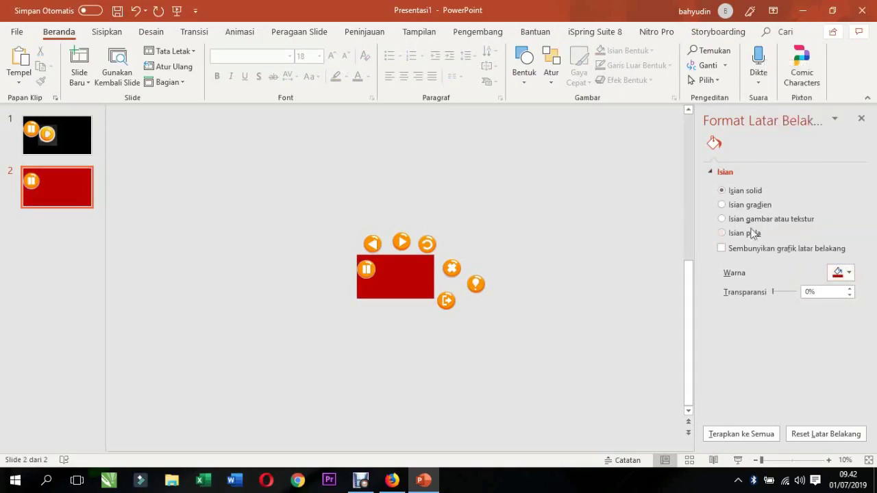
click(738, 220)
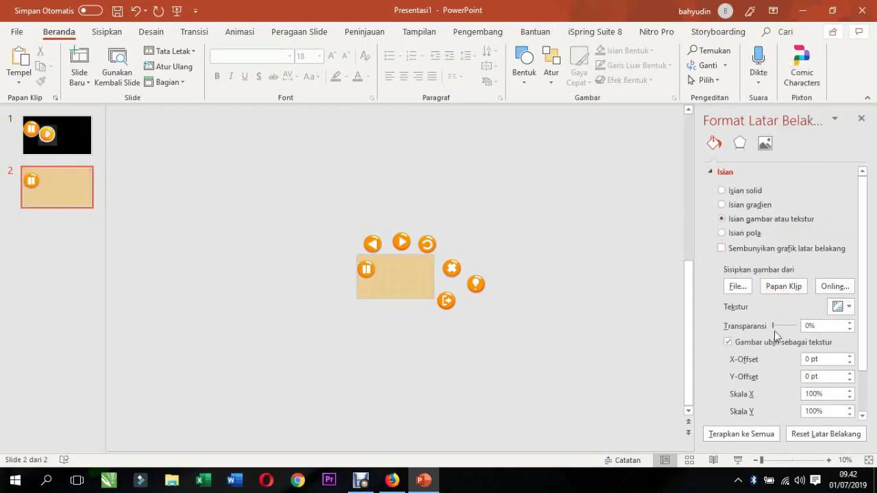
key(ctrl+z)
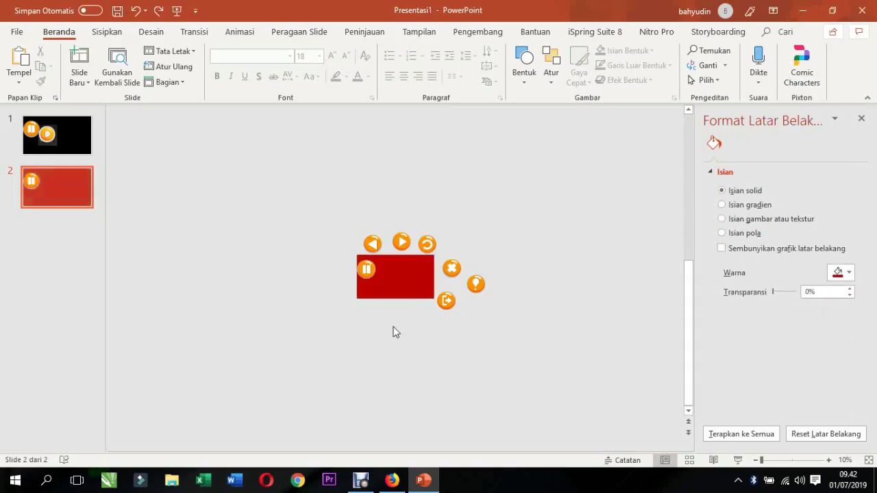
scroll(356, 304, up, 3)
click(286, 274)
- Switch slide 1's background from black to dark grey, then return to red slide 2
scroll(341, 286, up, 4)
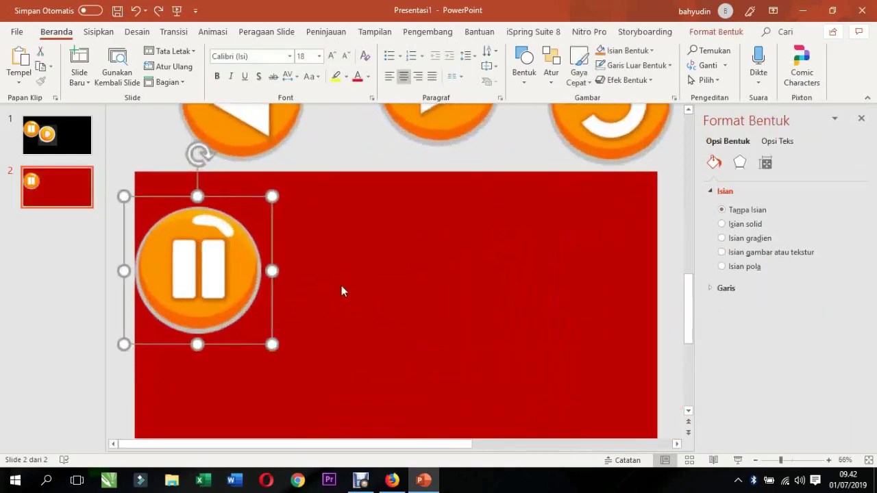
scroll(359, 287, down, 4)
click(393, 424)
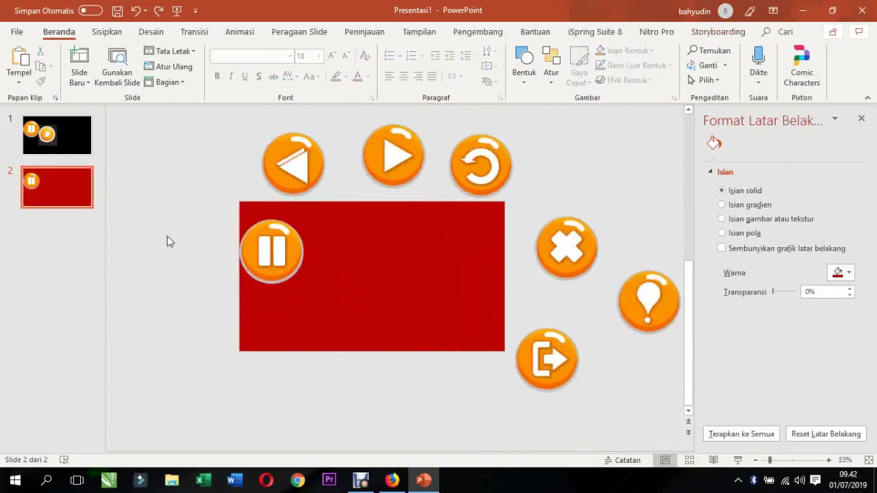
click(73, 147)
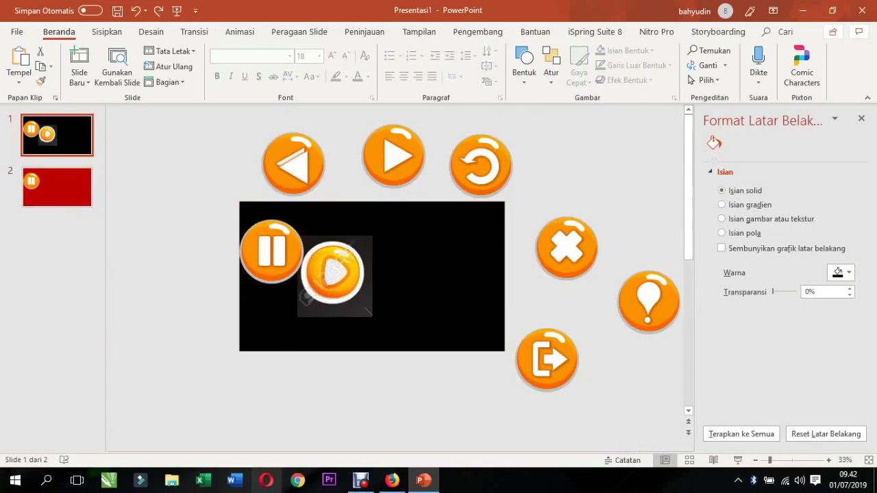
click(394, 483)
click(423, 480)
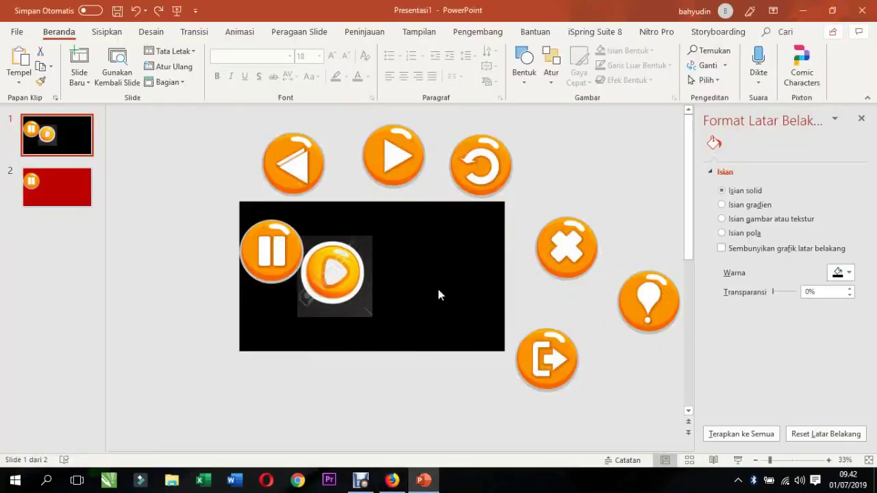
click(850, 273)
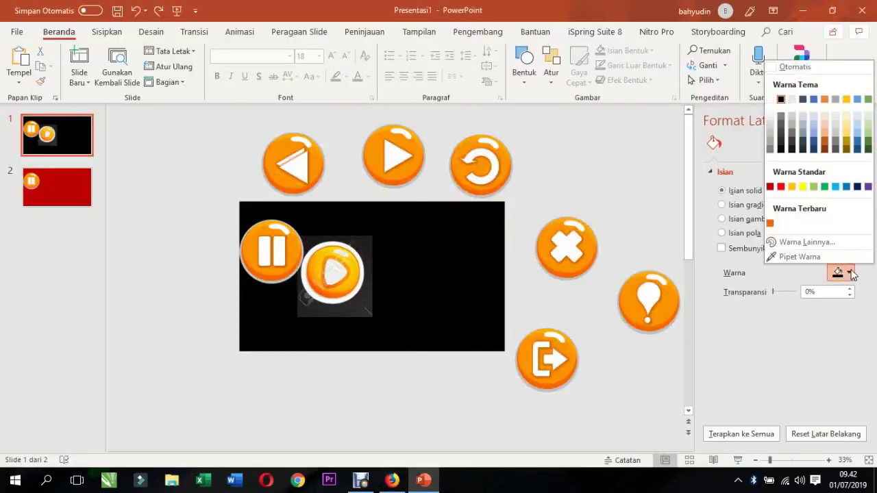
click(789, 140)
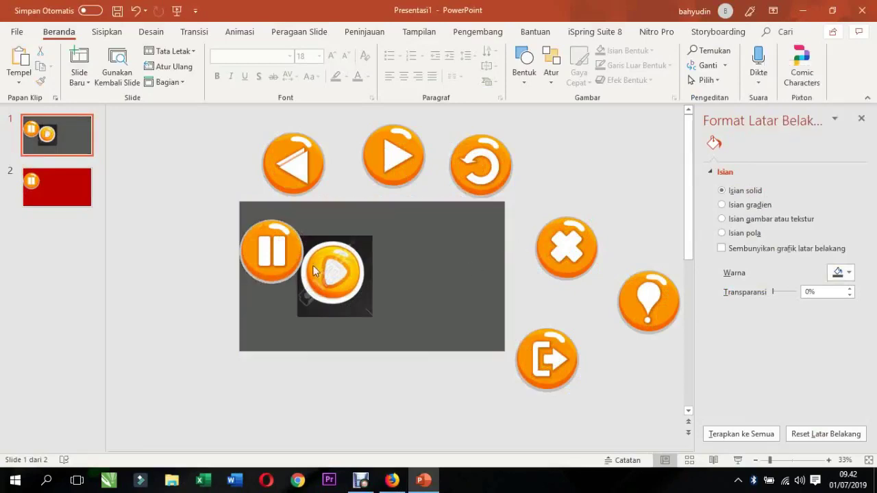
click(40, 180)
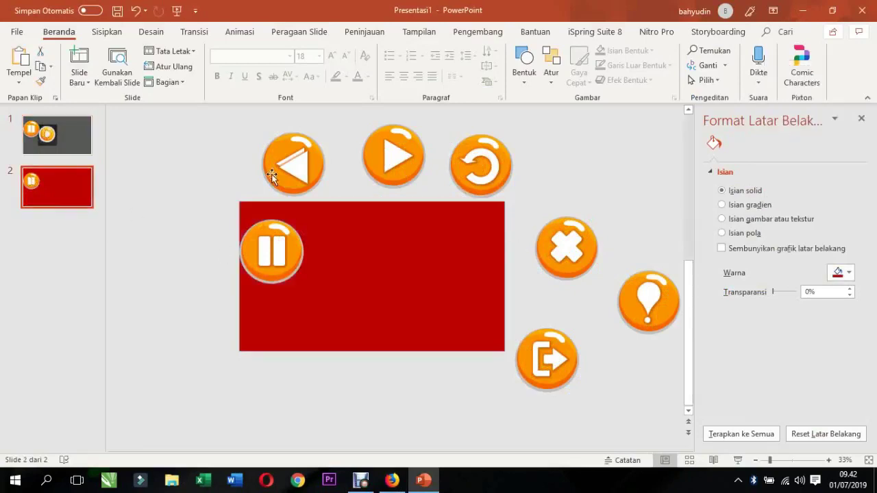
- Delete the stray white triangle from the red slide
drag(305, 175, 379, 307)
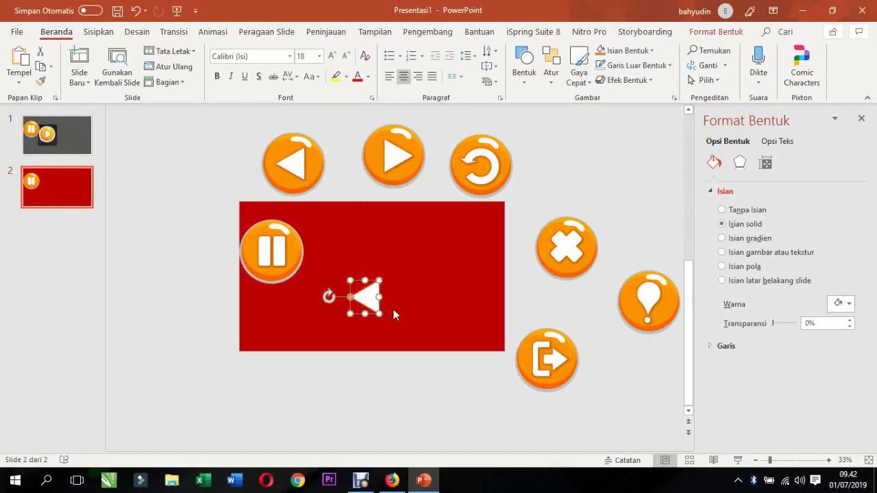
key(Delete)
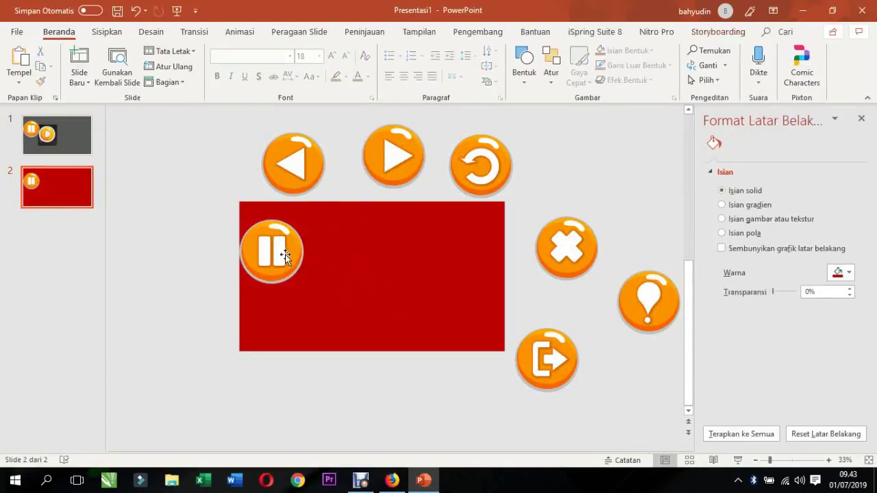
click(285, 254)
click(343, 274)
- Select the pause button group and shift it slightly within the slide's upper-left area
drag(233, 319, 362, 199)
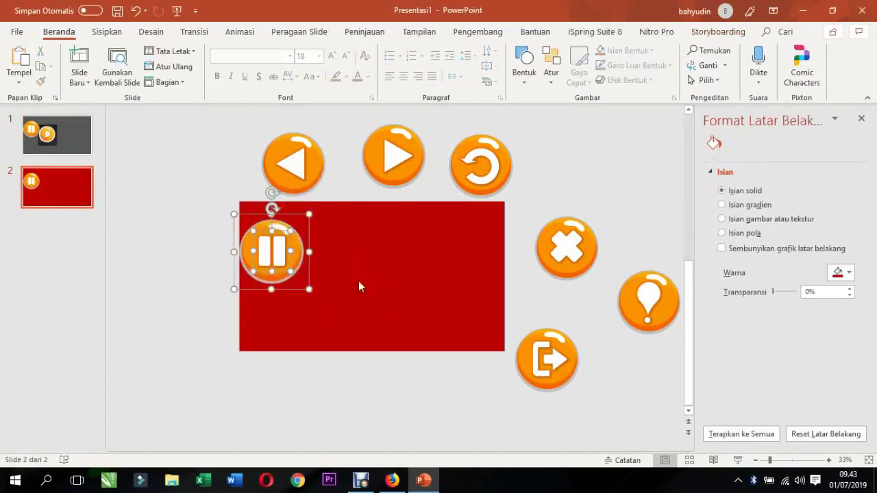
click(330, 372)
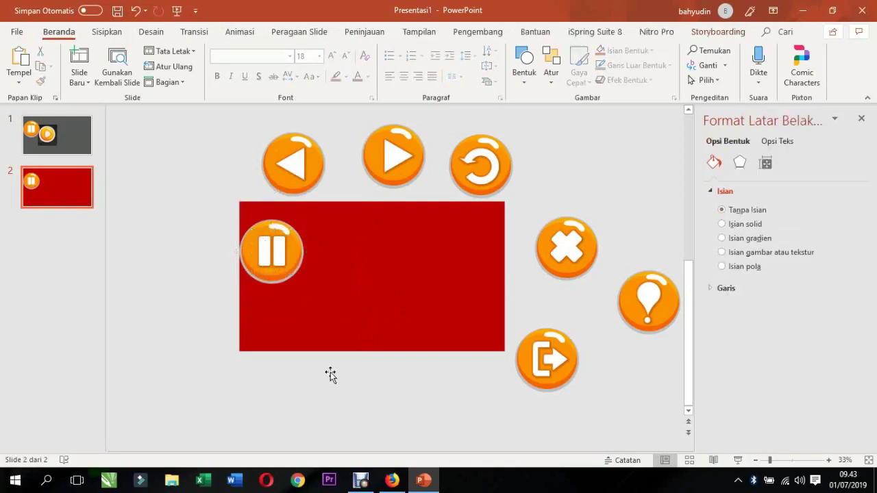
drag(185, 354, 360, 200)
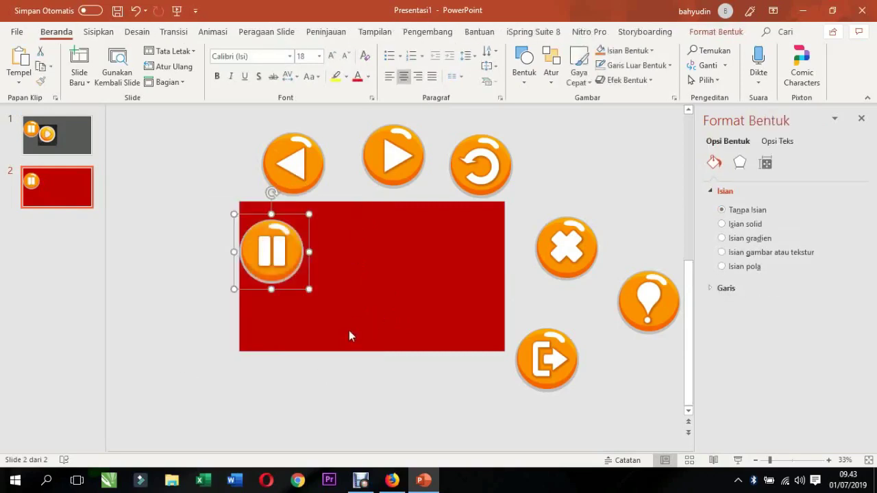
drag(216, 217, 370, 306)
click(287, 253)
right_click(288, 253)
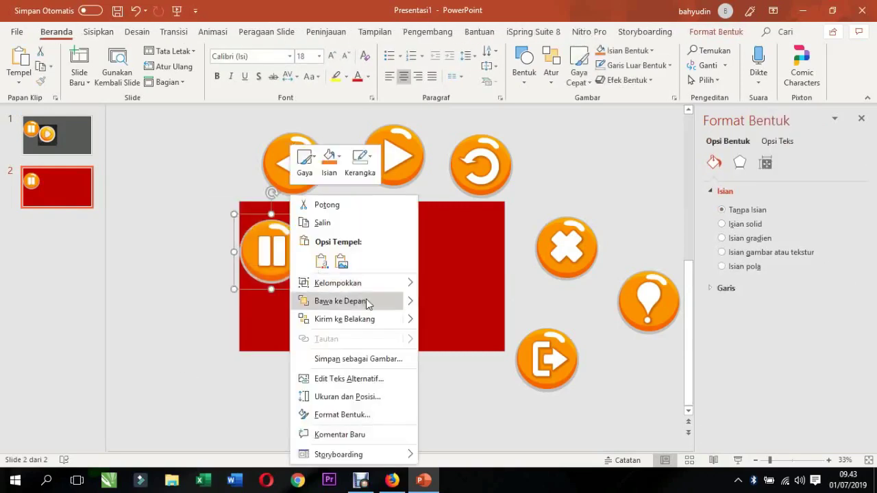
click(278, 260)
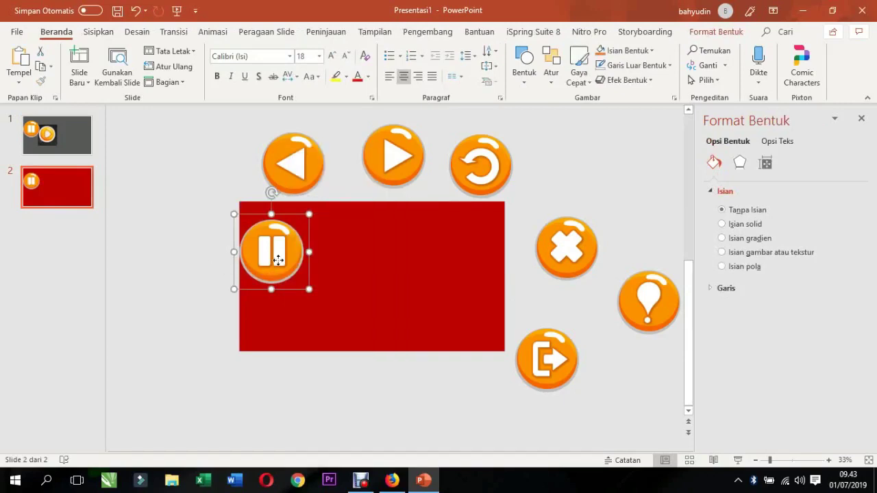
click(415, 317)
drag(287, 270, 336, 300)
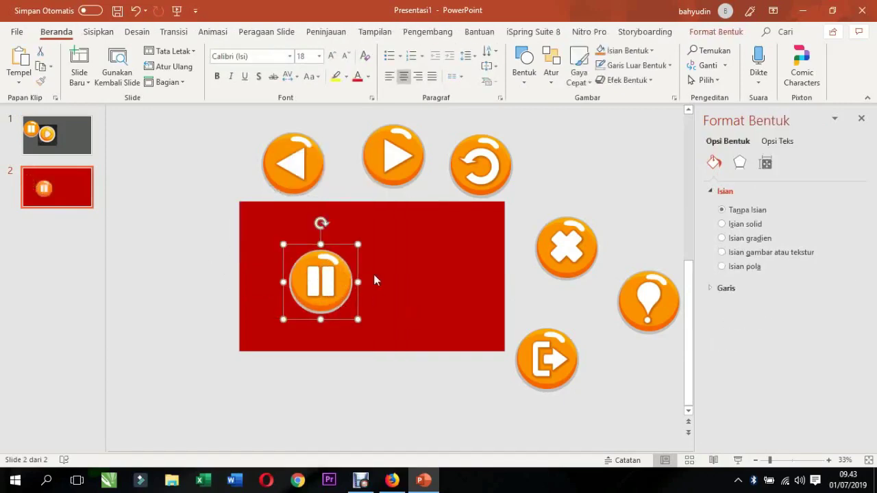
key(ctrl+z)
drag(278, 253, 291, 249)
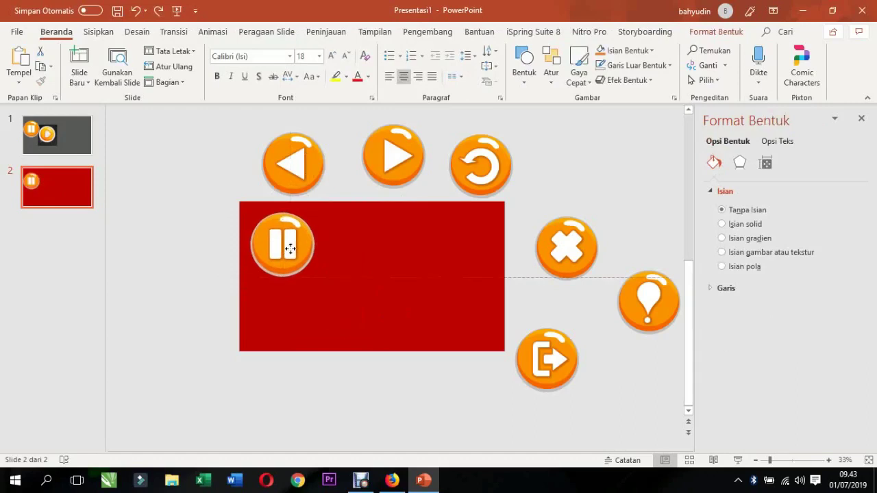
- Line up the back-arrow, play and refresh buttons as the top row
mouse_move(310, 166)
mouse_down()
mouse_move(367, 232)
mouse_move(434, 259)
mouse_up()
drag(290, 230, 369, 342)
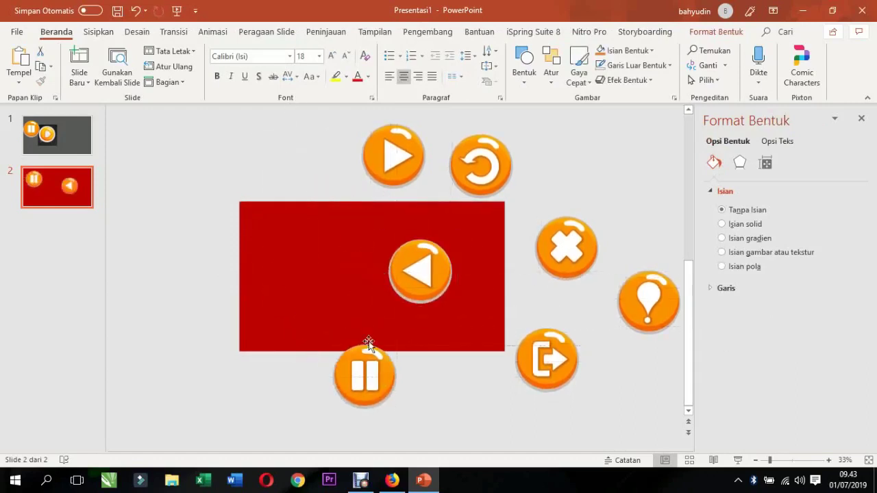
drag(418, 271, 280, 238)
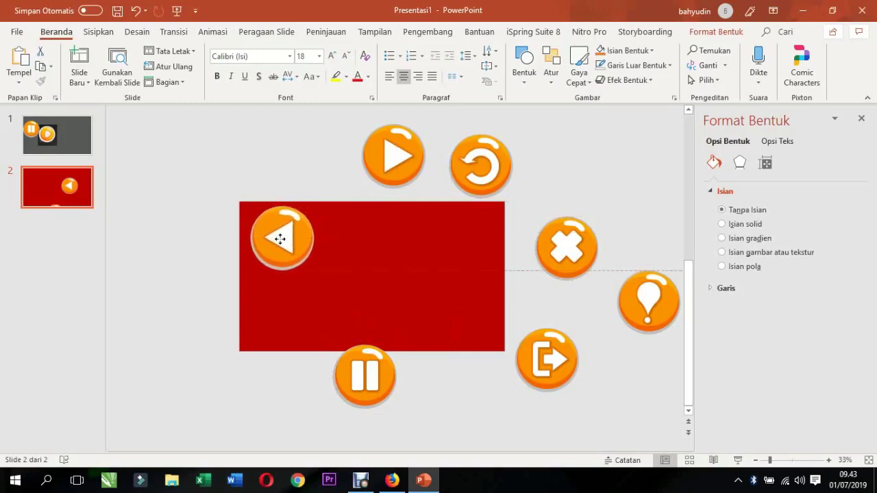
drag(383, 160, 341, 243)
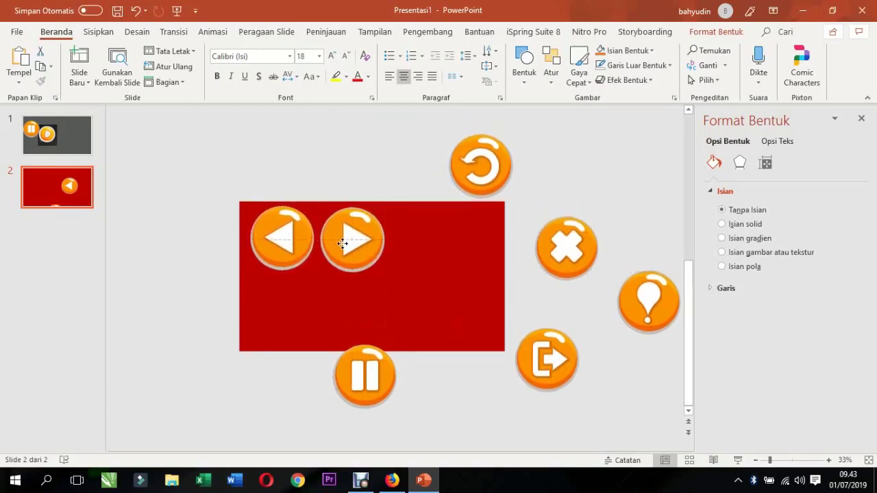
mouse_move(481, 168)
mouse_down()
mouse_move(439, 240)
mouse_move(430, 238)
mouse_up()
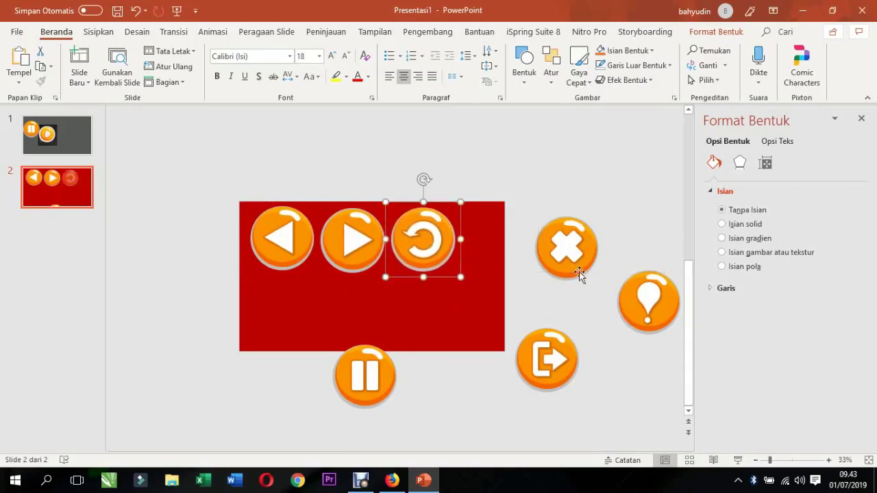
- Line up the X, pause and exit buttons as the bottom row
click(615, 218)
click(566, 245)
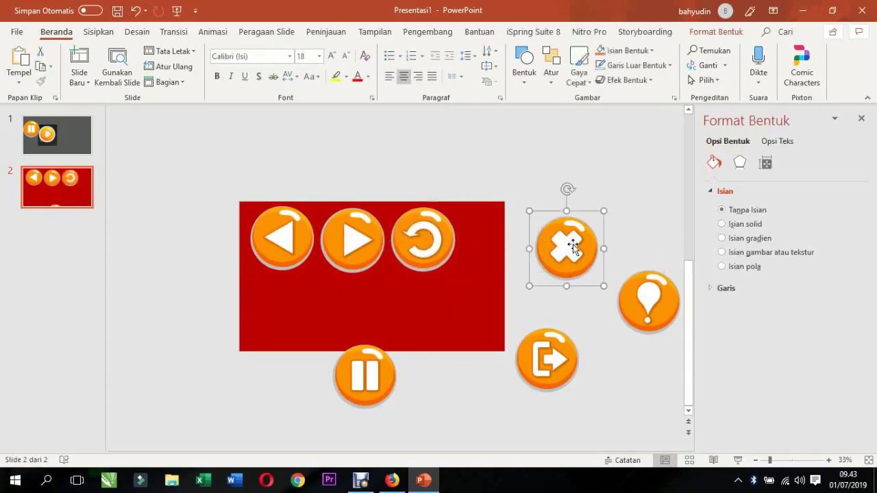
drag(569, 247, 283, 315)
drag(362, 382, 348, 321)
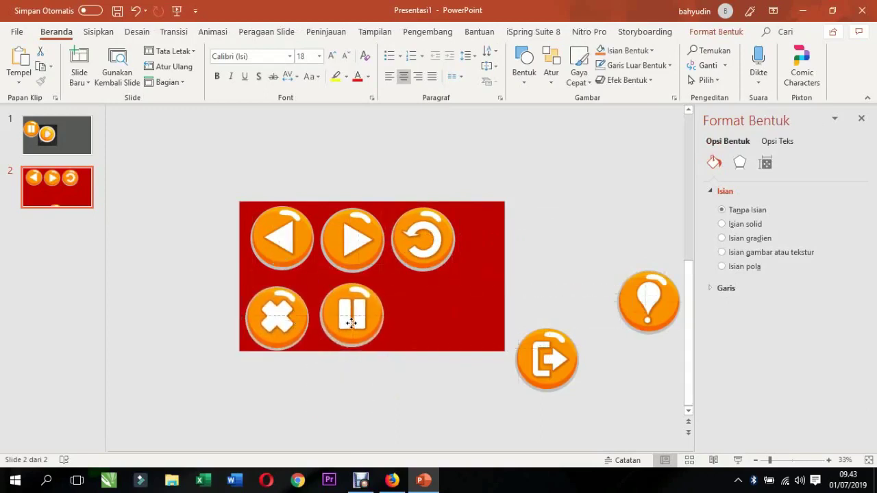
drag(524, 376, 412, 335)
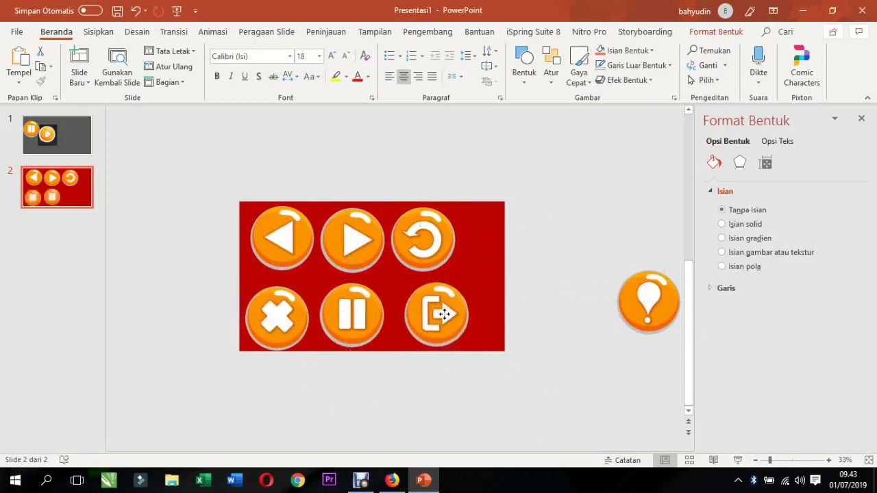
- Place the lightbulb button at the slide's right edge and nudge the pause button into alignment
drag(658, 306, 504, 273)
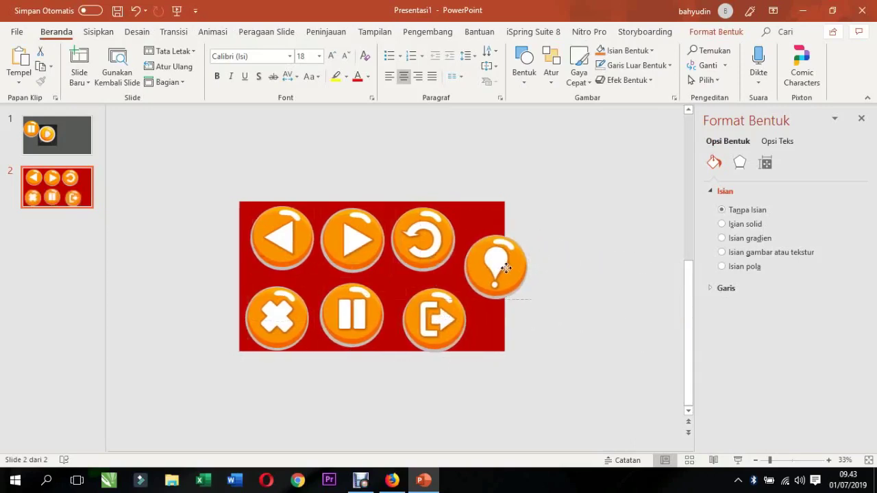
click(581, 206)
drag(593, 179, 200, 445)
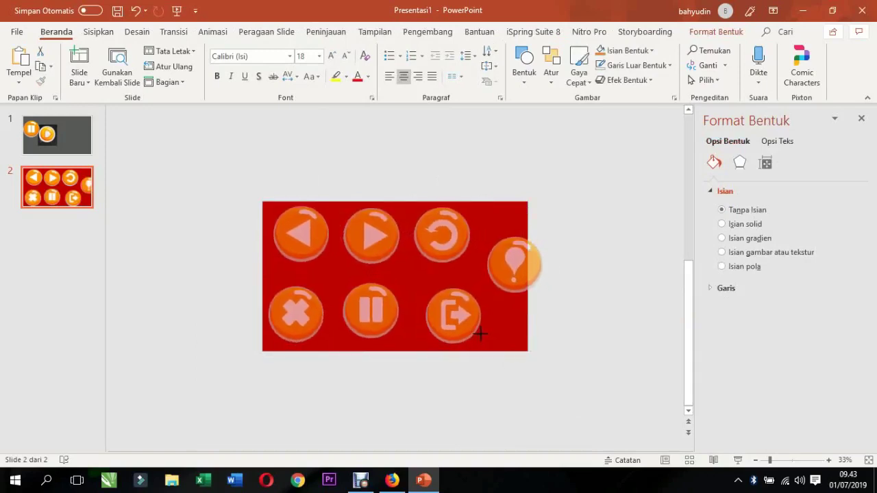
click(546, 300)
mouse_move(512, 267)
mouse_down()
mouse_move(495, 262)
mouse_move(546, 223)
mouse_move(521, 255)
mouse_up()
click(571, 300)
drag(504, 254, 505, 252)
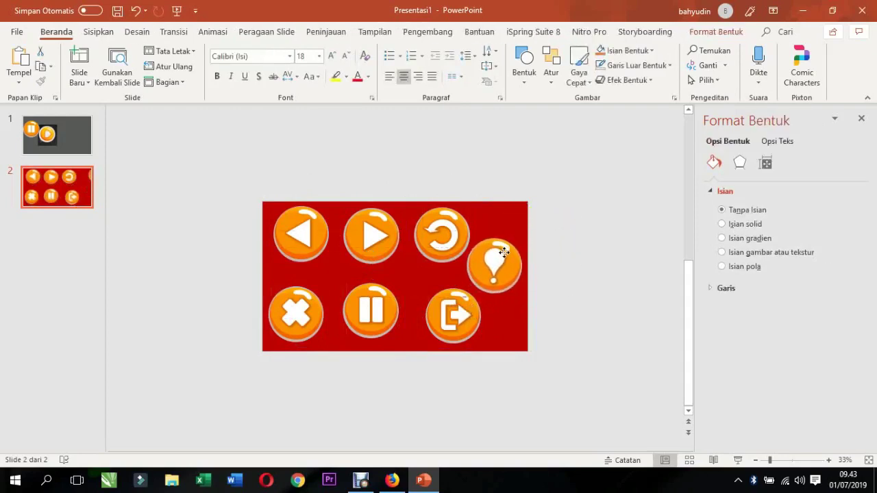
click(411, 274)
click(383, 313)
drag(384, 313, 387, 321)
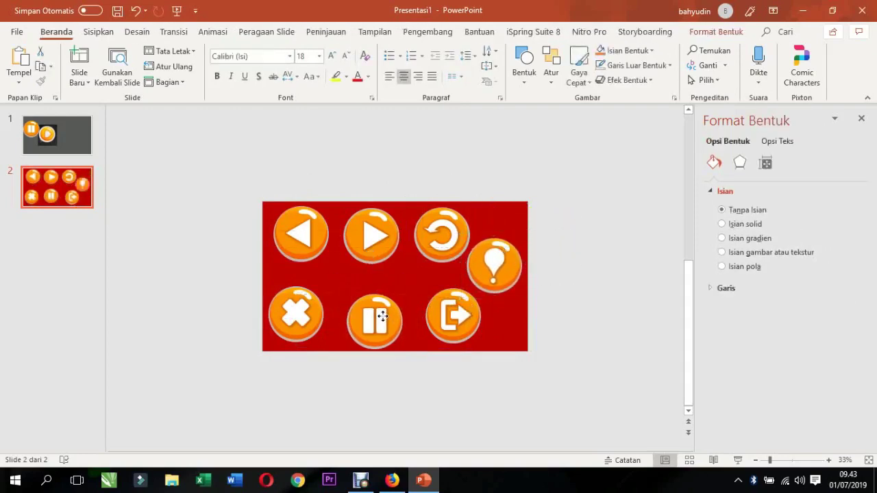
click(561, 286)
- Start the slide show from slide 2 with Shift+F5, showing the seven orange buttons full-screen
click(406, 303)
scroll(407, 302, up, 4)
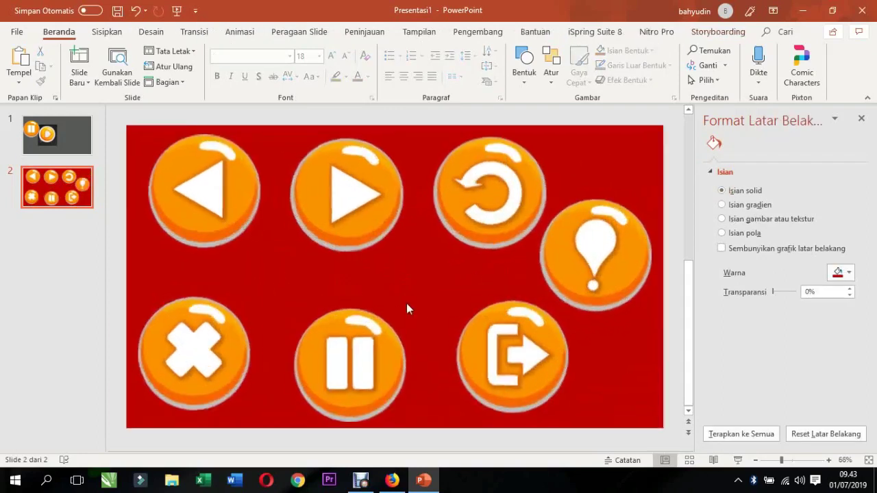
click(374, 32)
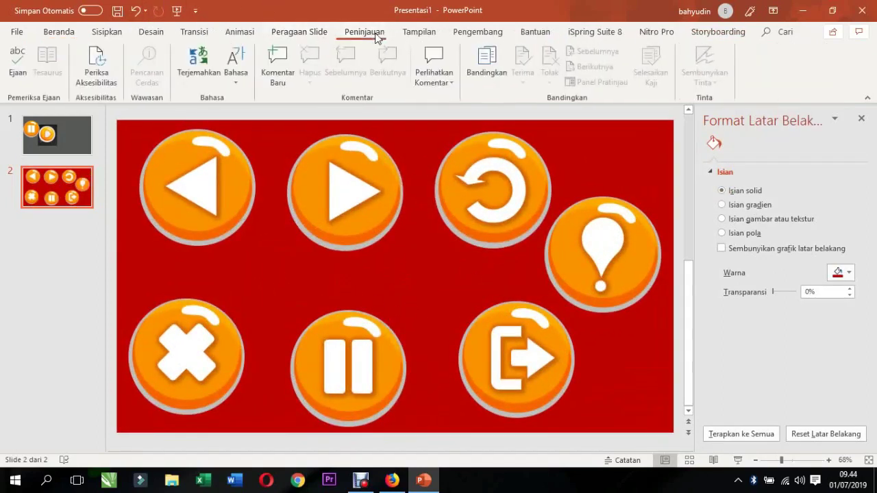
click(299, 32)
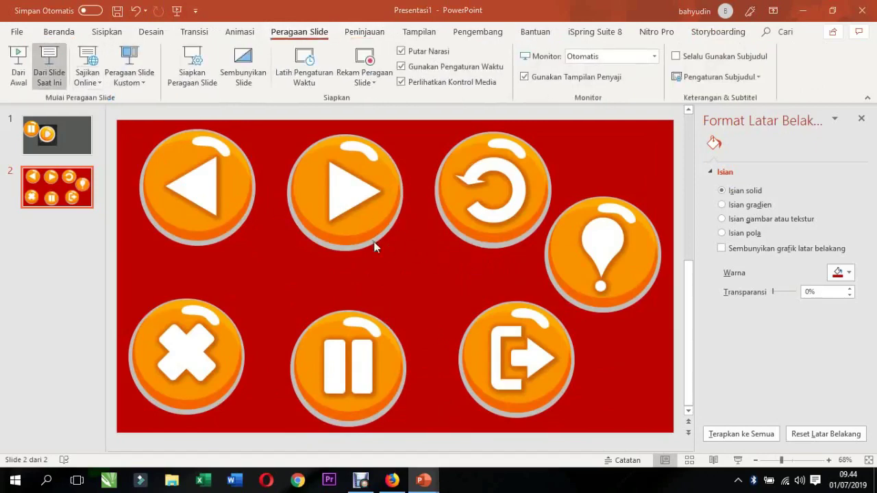
key(shift+F5)
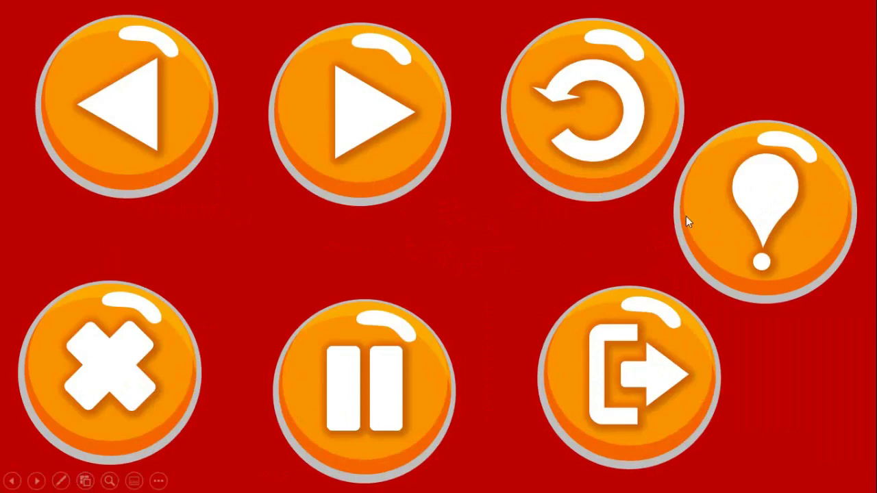